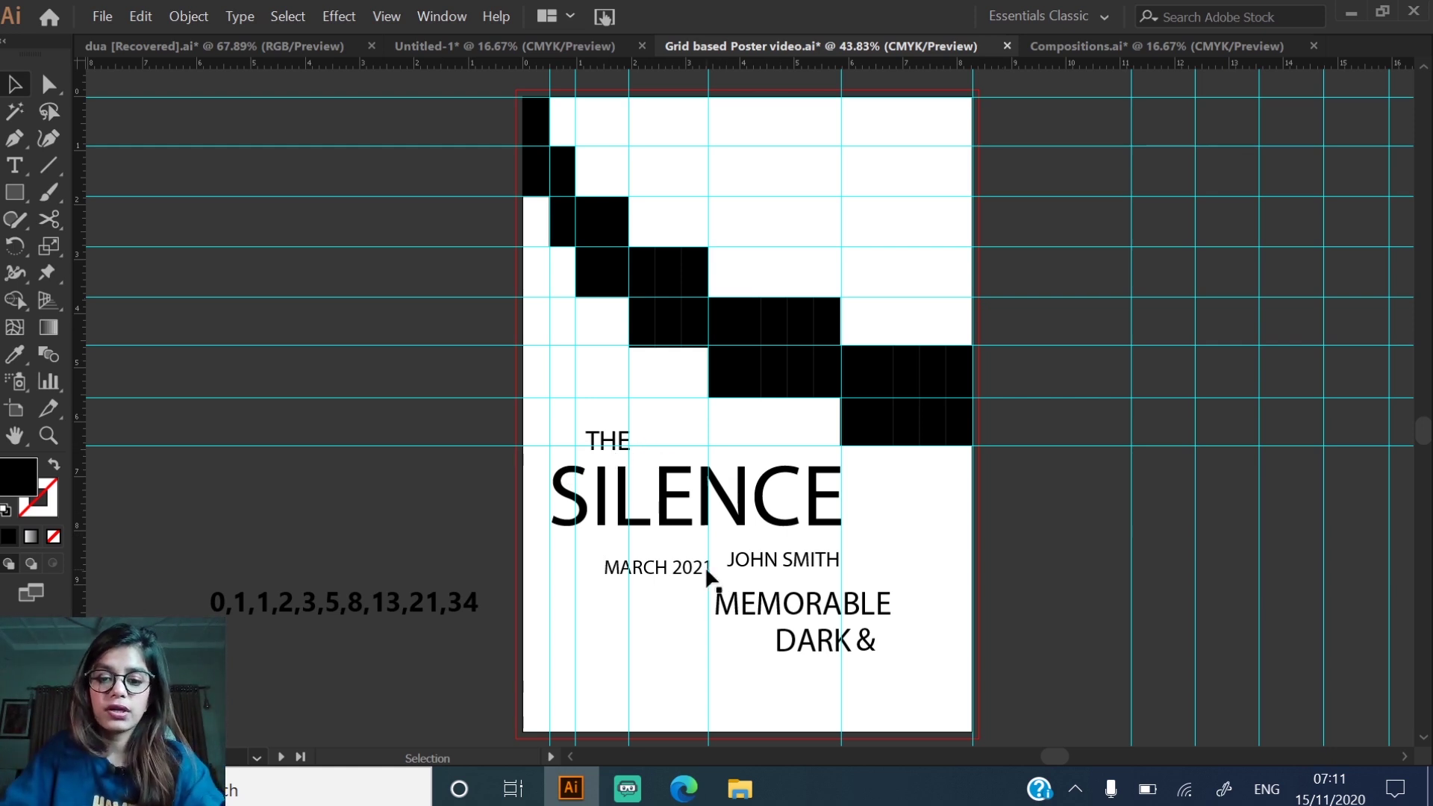
- Move the MARCH 2021 text to the poster's upper-left corner, over the first black block
{"action": "left_click", "coordinate": [683, 581]}
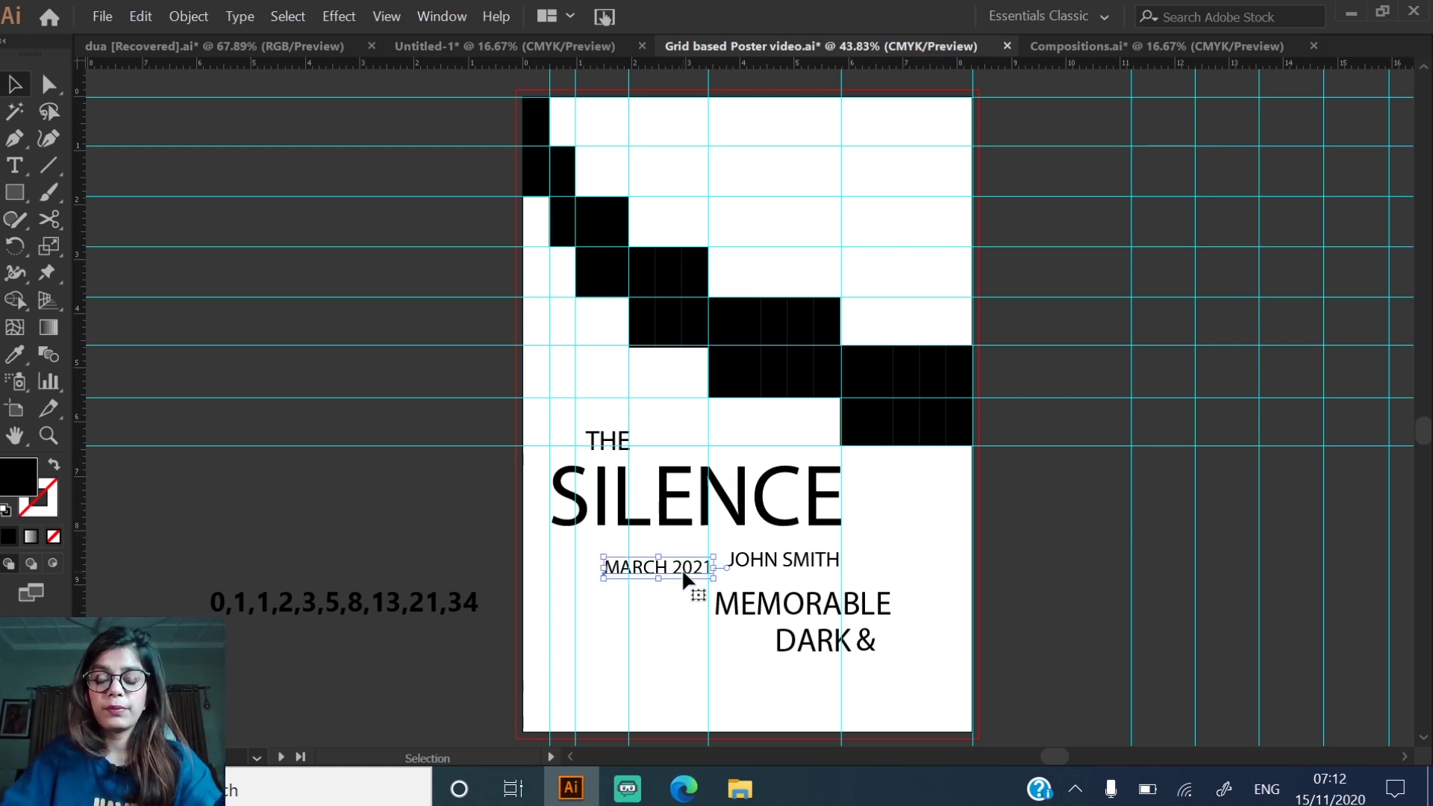
{"action": "left_click_drag", "start_coordinate": [682, 569], "coordinate": [773, 452]}
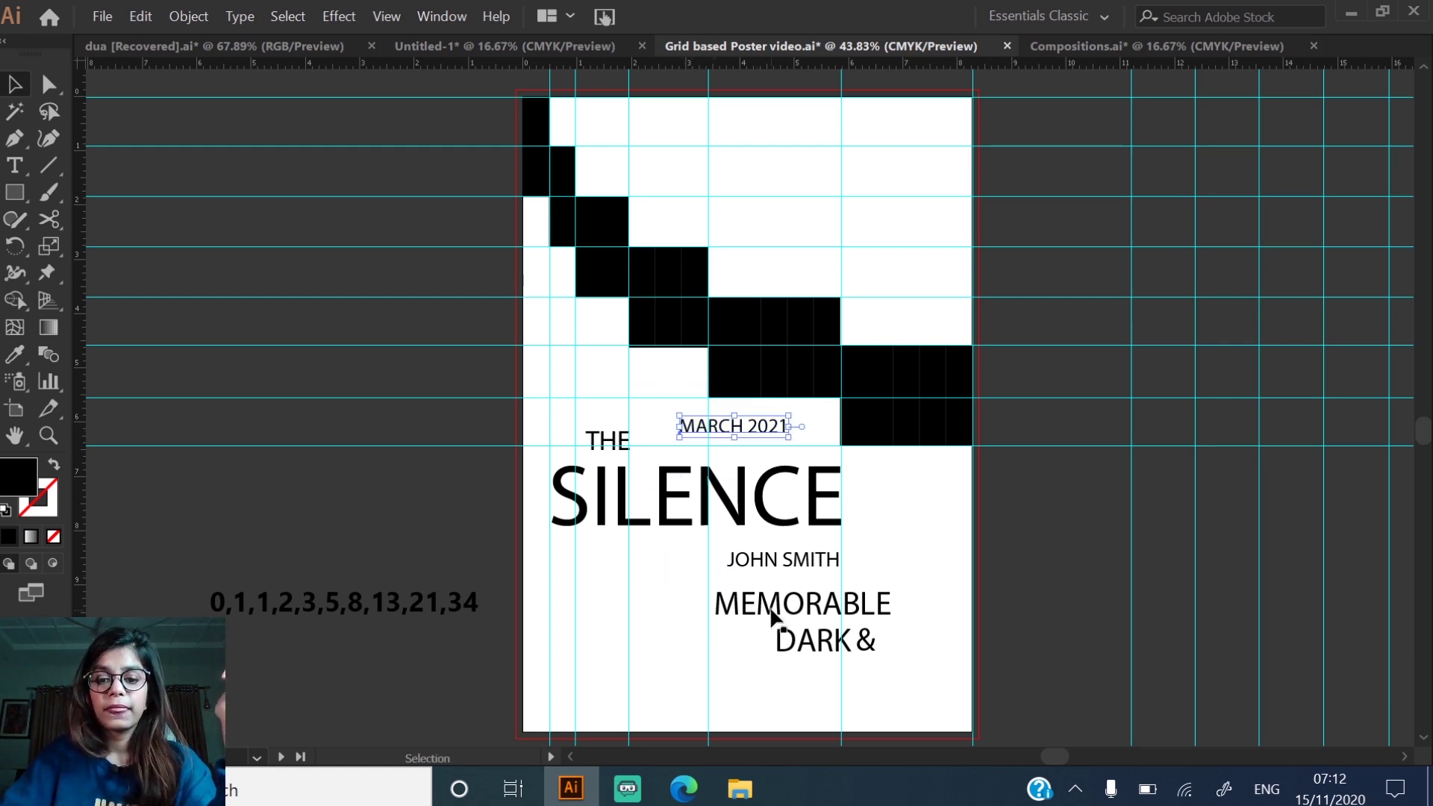
{"action": "left_click_drag", "start_coordinate": [788, 595], "coordinate": [857, 662]}
{"action": "key", "text": "ctrl+z"}
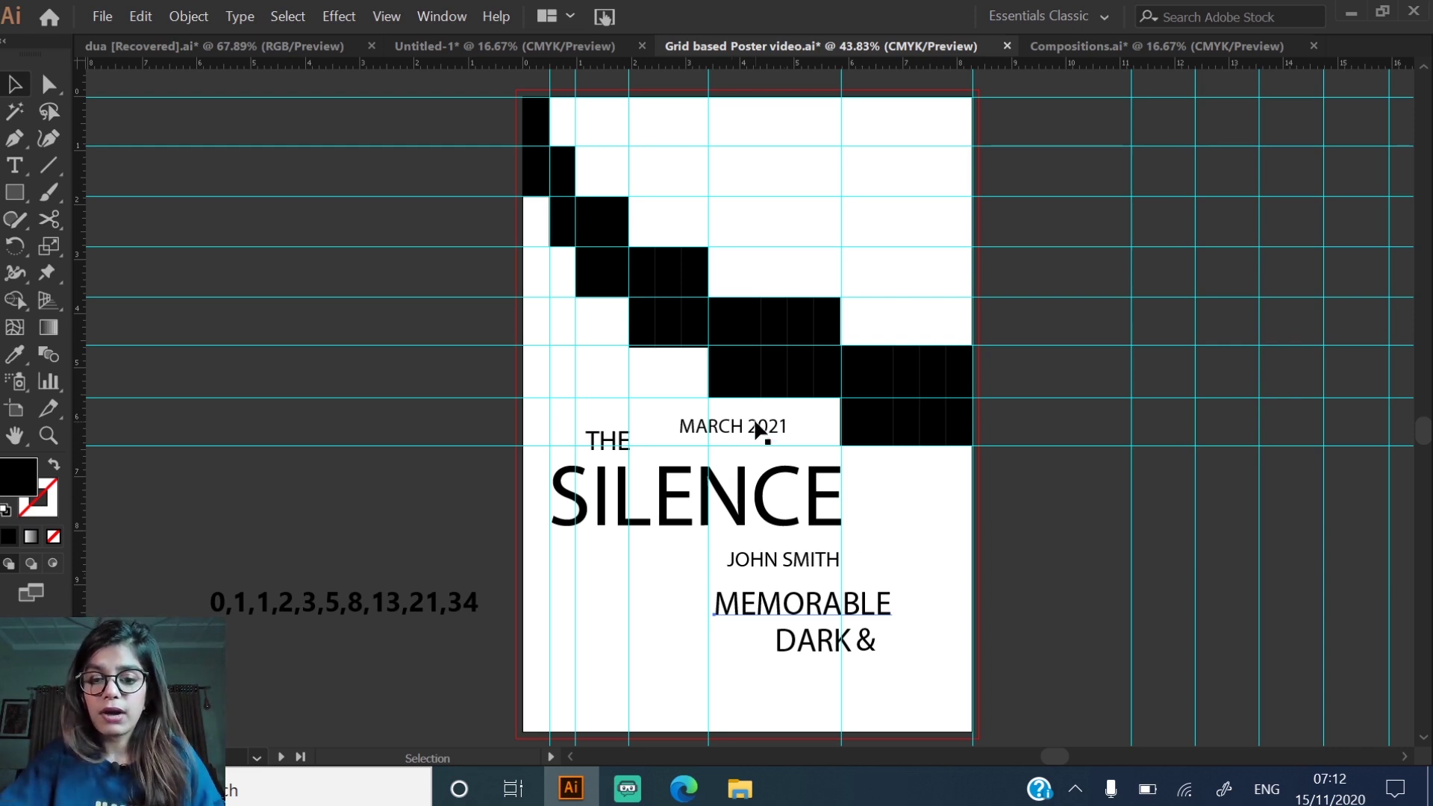
{"action": "left_click_drag", "start_coordinate": [759, 427], "coordinate": [598, 111]}
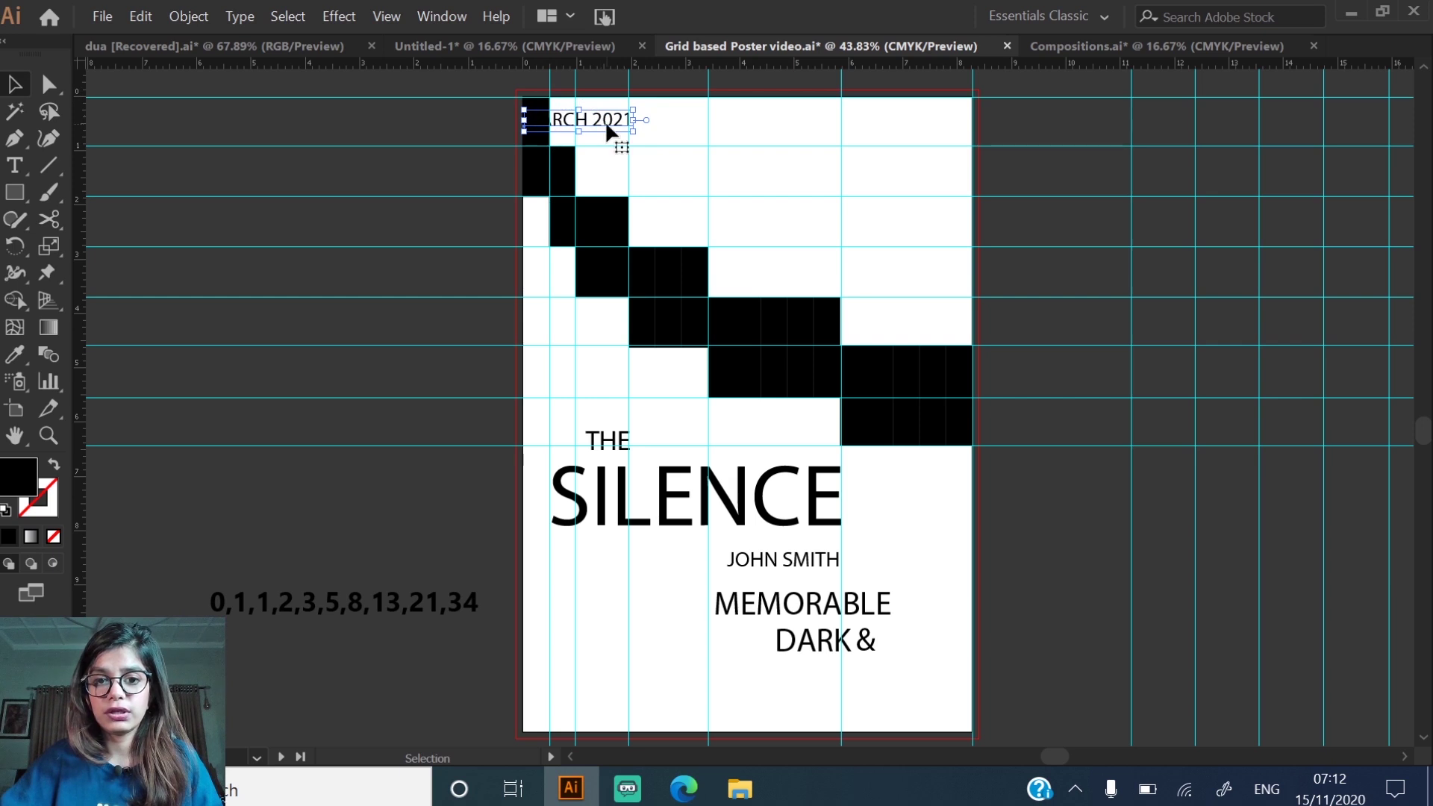
{"action": "left_click", "coordinate": [596, 223]}
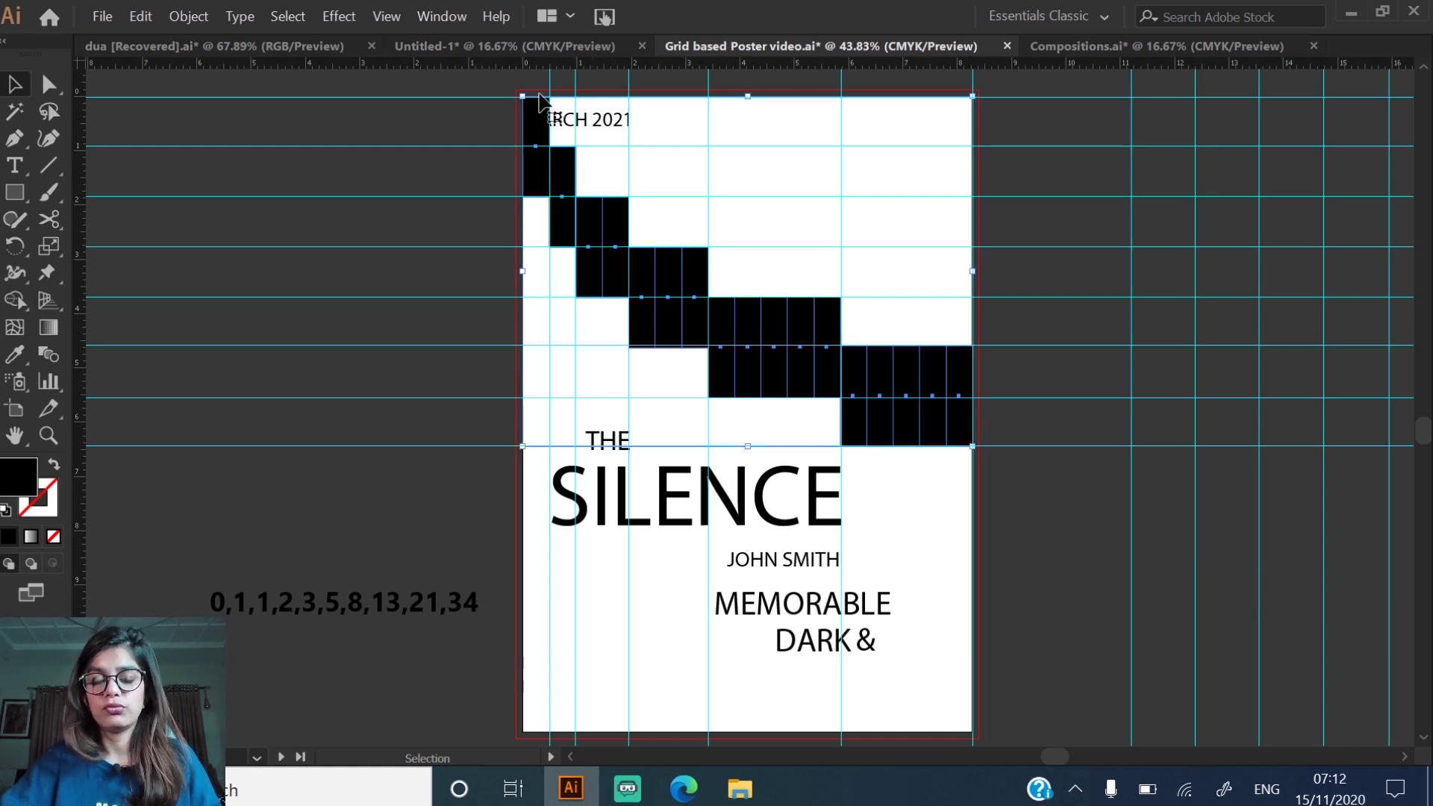
- Nudge the MARCH 2021 text horizontally so its first letter lines up with the artboard's left edge
{"action": "key", "text": "z"}
{"action": "left_click_drag", "start_coordinate": [519, 94], "coordinate": [688, 170]}
{"action": "key", "text": "v"}
{"action": "left_click", "coordinate": [757, 293]}
{"action": "key", "text": "Left"}
{"action": "key", "text": "Left"}
{"action": "key", "text": "Left"}
{"action": "key", "text": "Left"}
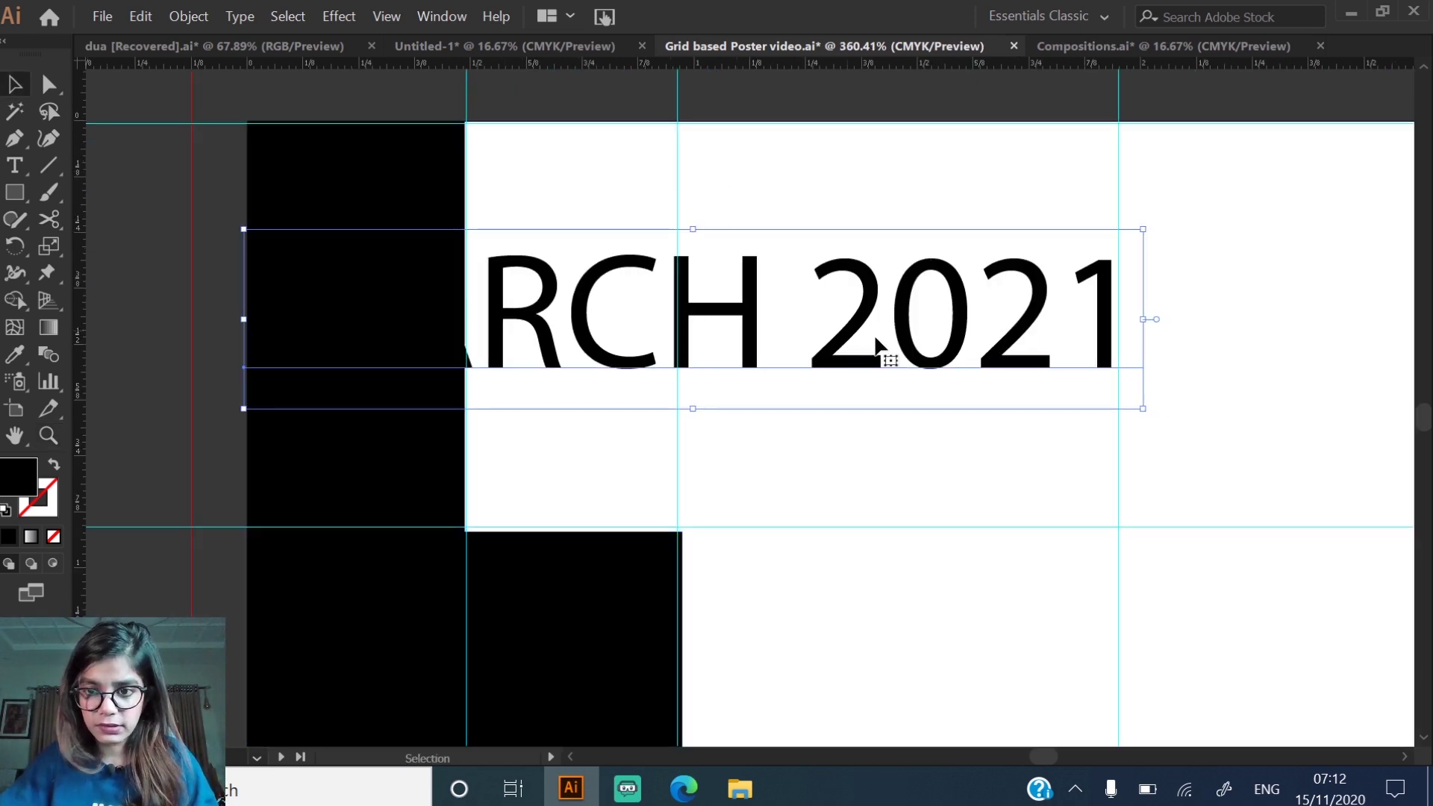
{"action": "key", "text": "Right"}
{"action": "key", "text": "Right"}
{"action": "left_click", "coordinate": [1199, 316]}
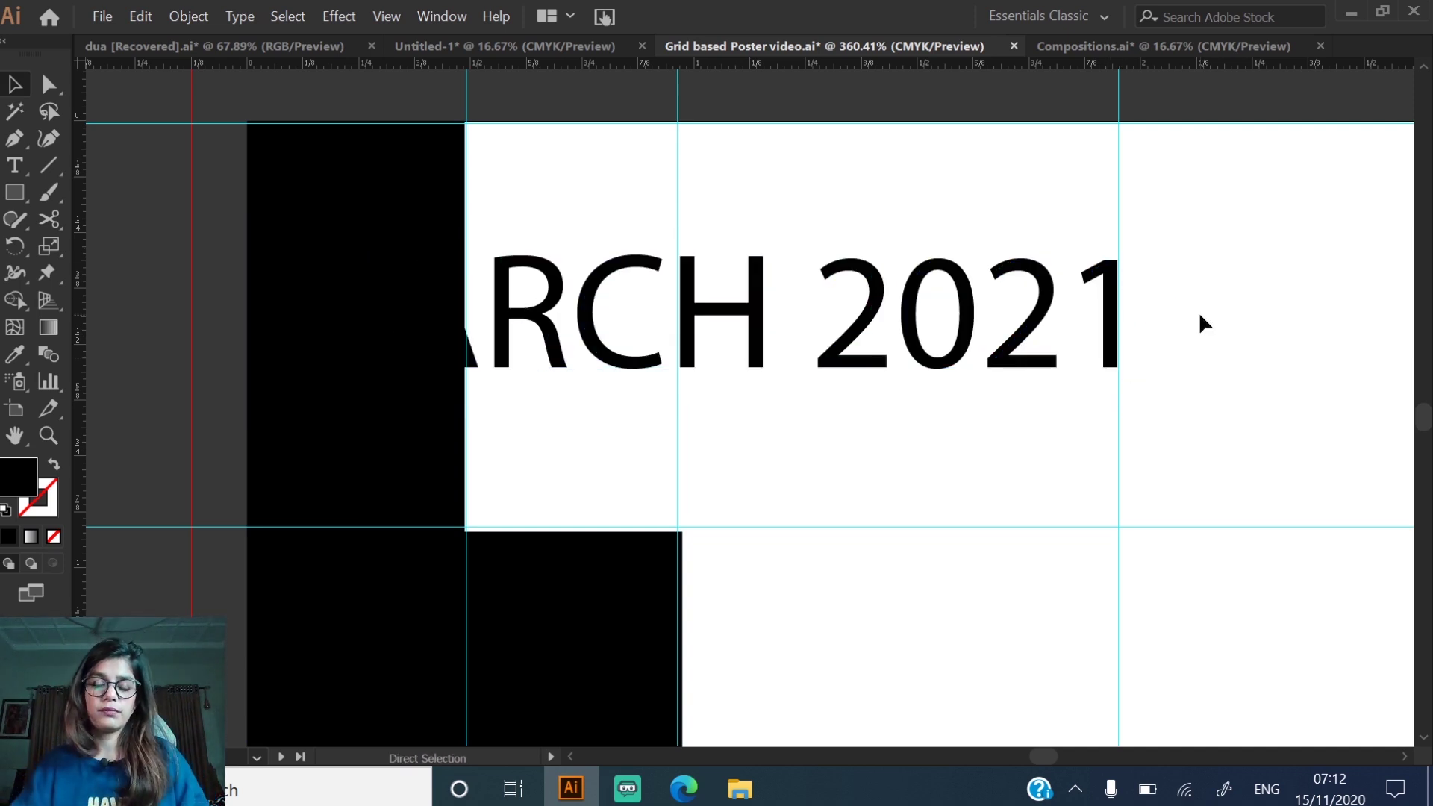
{"action": "key", "text": "ctrl+minus"}
{"action": "key", "text": "ctrl+minus"}
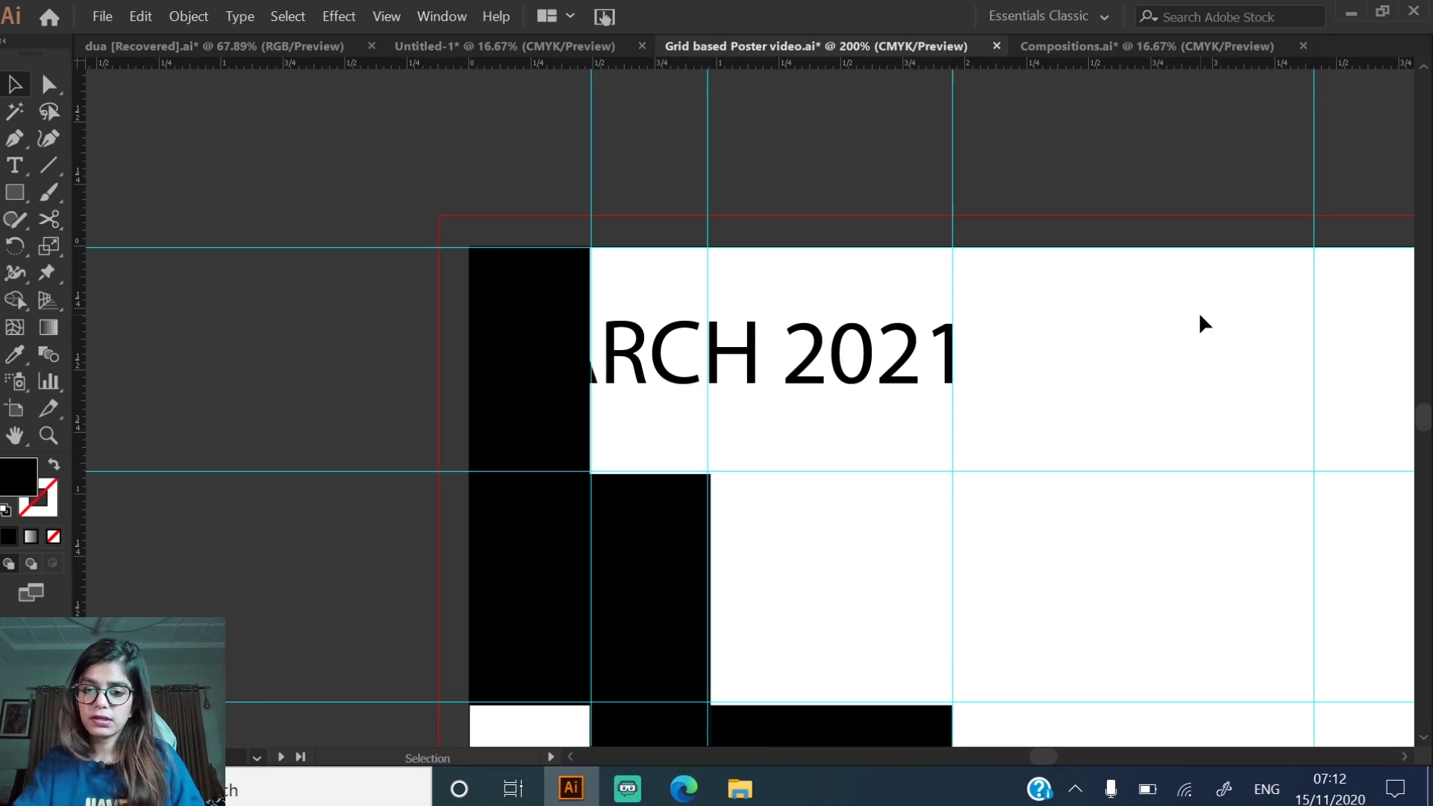
{"action": "key", "text": "ctrl+0"}
{"action": "key", "text": "v"}
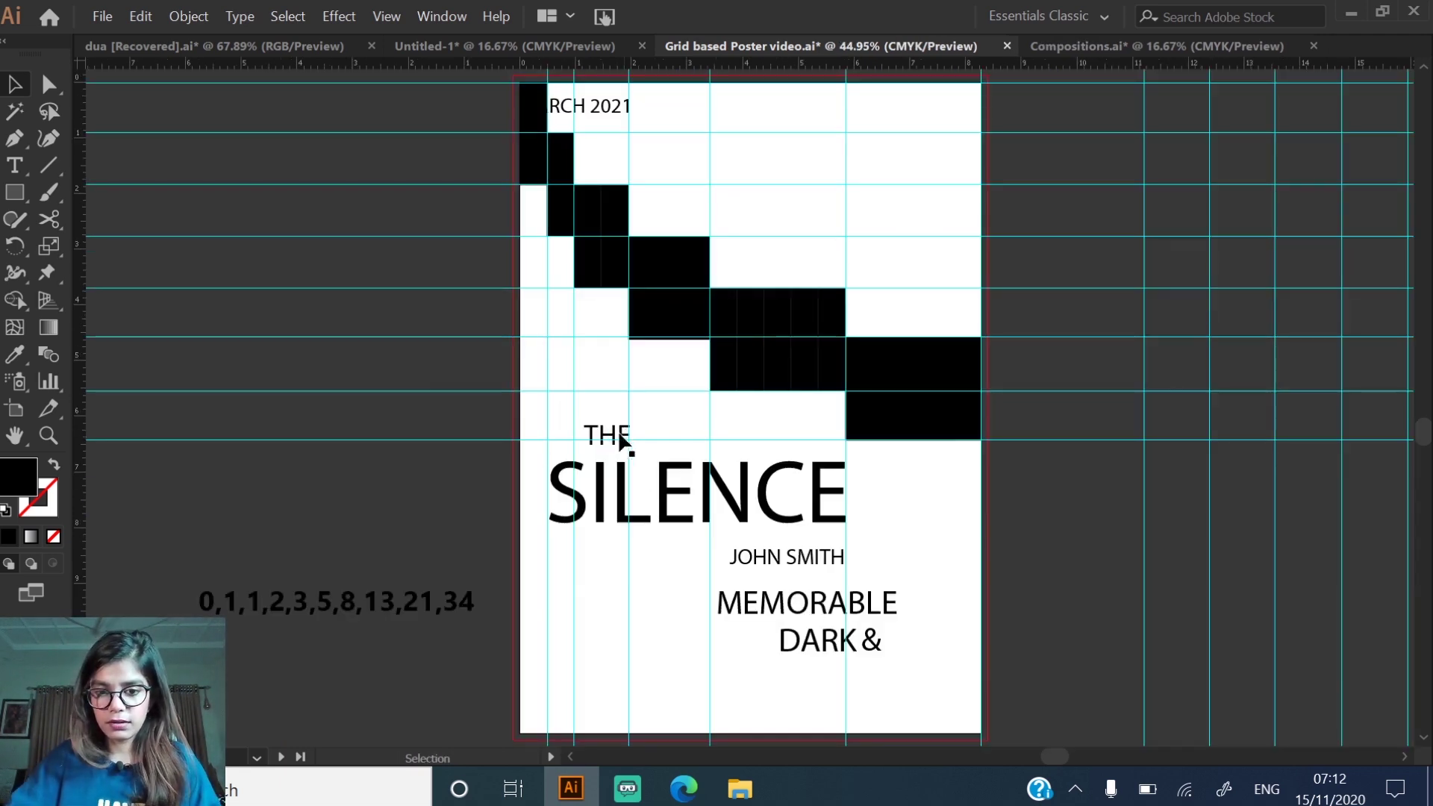
- Move the THE and SILENCE texts together off the poster, to the right of the artboard
{"action": "left_click", "coordinate": [643, 478]}
{"action": "left_click", "coordinate": [606, 437], "text": "shift"}
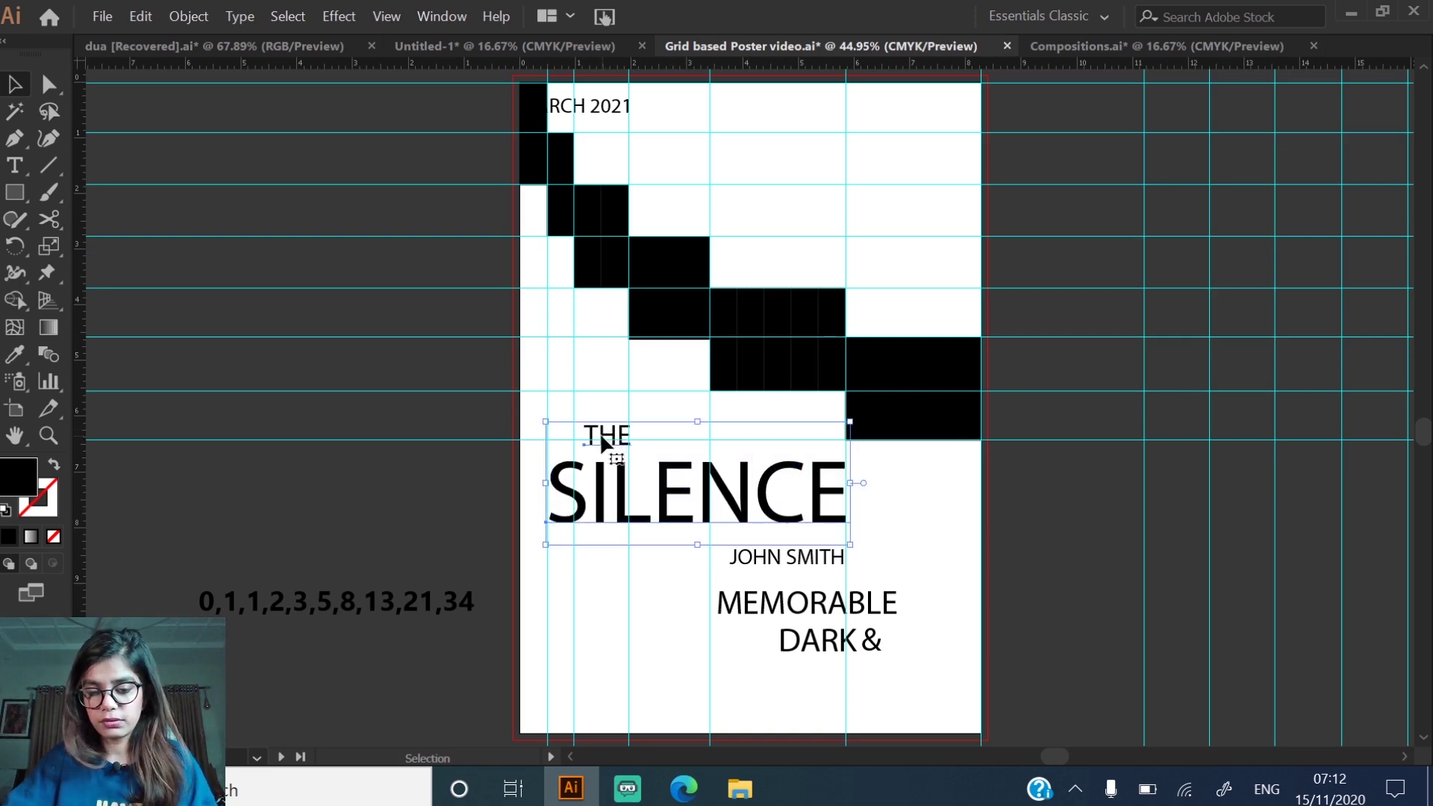
{"action": "left_click_drag", "start_coordinate": [870, 565], "coordinate": [722, 512]}
- Move the person's name text directly below the last black block in outline view, aligning its last letter with the artboard's right edge
{"action": "left_click", "coordinate": [824, 565]}
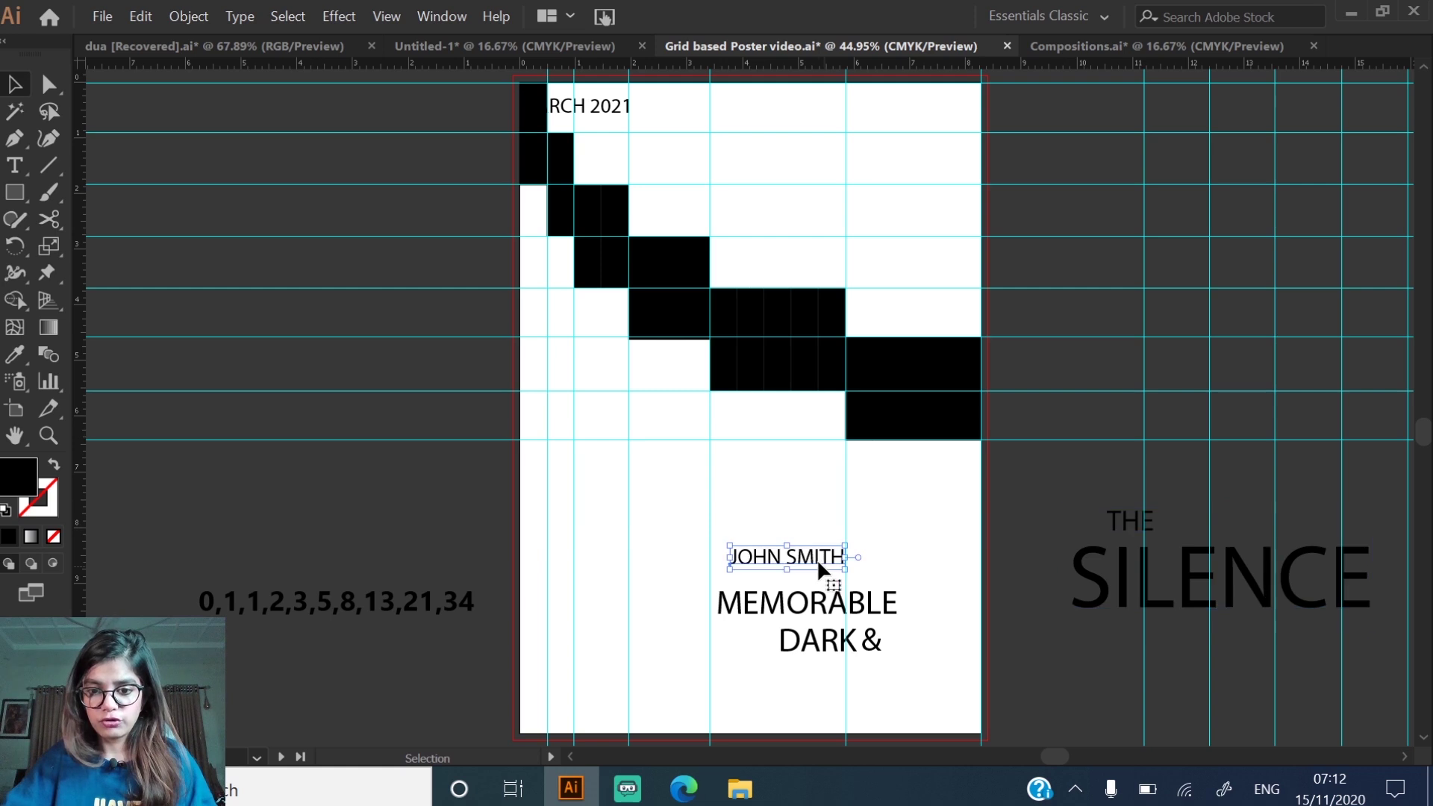
{"action": "left_click_drag", "start_coordinate": [812, 560], "coordinate": [952, 703]}
{"action": "left_click", "coordinate": [931, 409]}
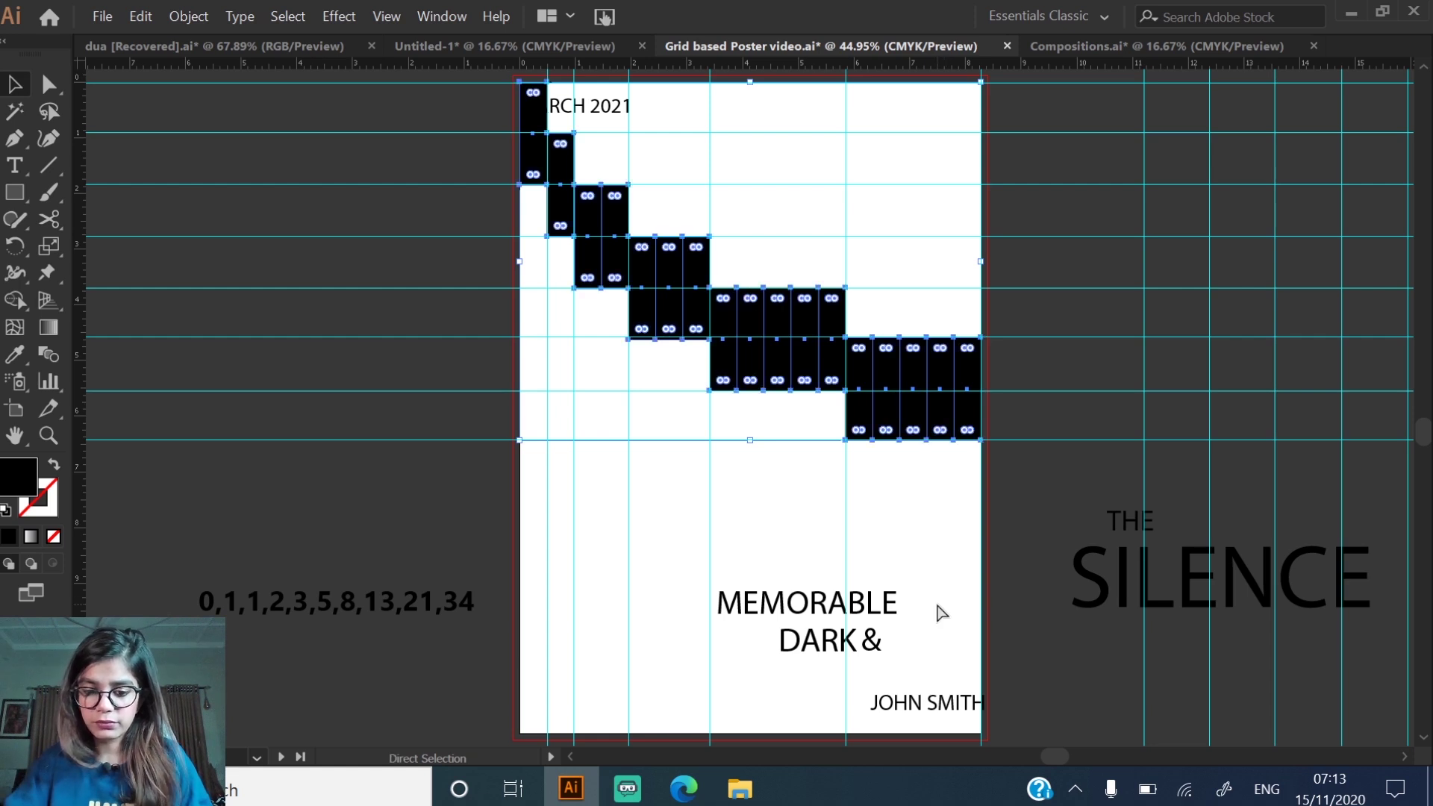
{"action": "key", "text": "ctrl+y"}
{"action": "left_click_drag", "start_coordinate": [909, 705], "coordinate": [931, 461]}
{"action": "key", "text": "z"}
{"action": "left_click_drag", "start_coordinate": [886, 425], "coordinate": [983, 493]}
{"action": "left_click_drag", "start_coordinate": [806, 492], "coordinate": [886, 579]}
{"action": "key", "text": "v"}
{"action": "left_click_drag", "start_coordinate": [1214, 470], "coordinate": [1014, 467]}
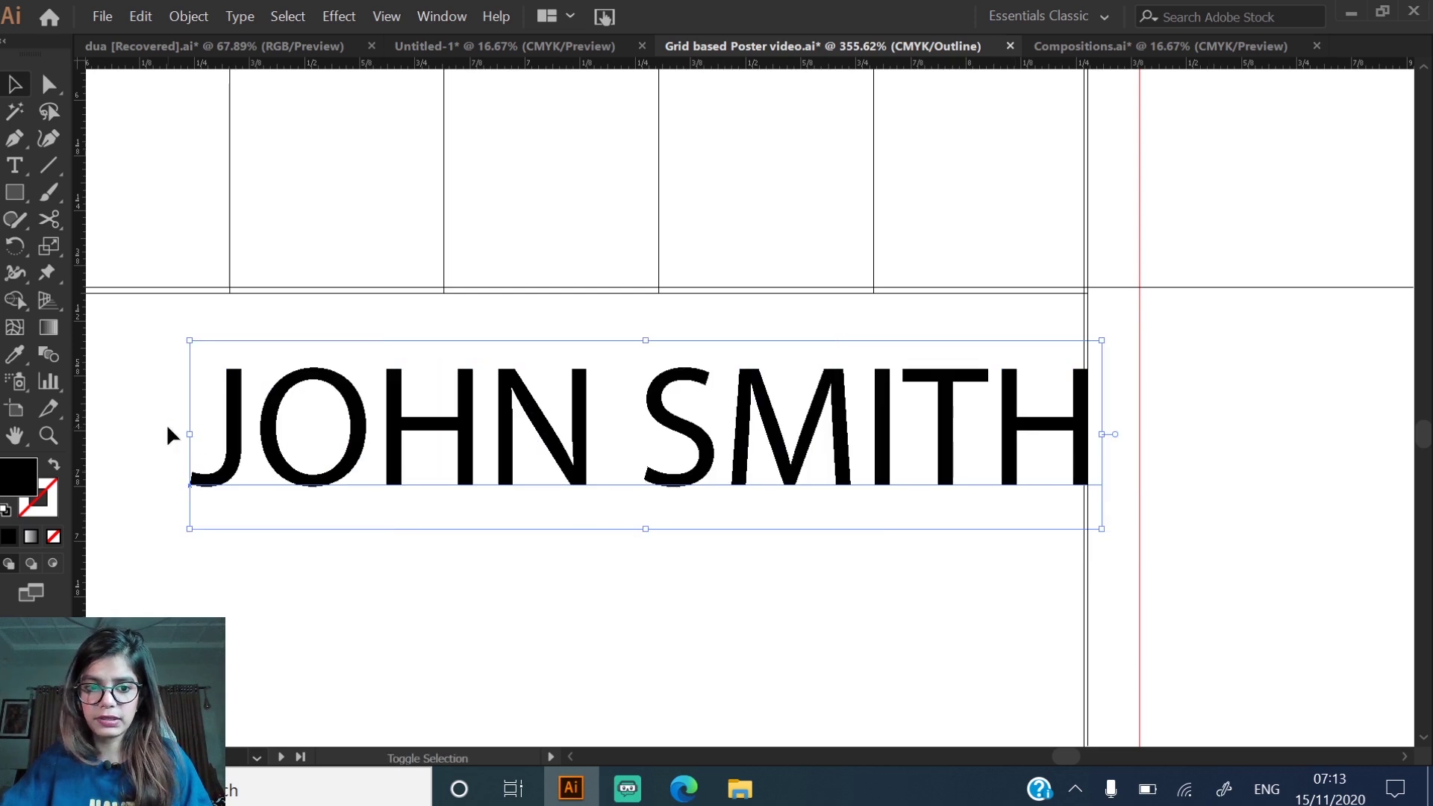
- Scale the name text down to about half its size, place it in the poster's bottom-right corner, and return to preview mode
{"action": "left_click_drag", "start_coordinate": [189, 435], "coordinate": [650, 417]}
{"action": "left_click_drag", "start_coordinate": [866, 430], "coordinate": [858, 254]}
{"action": "key", "text": "ctrl+y"}
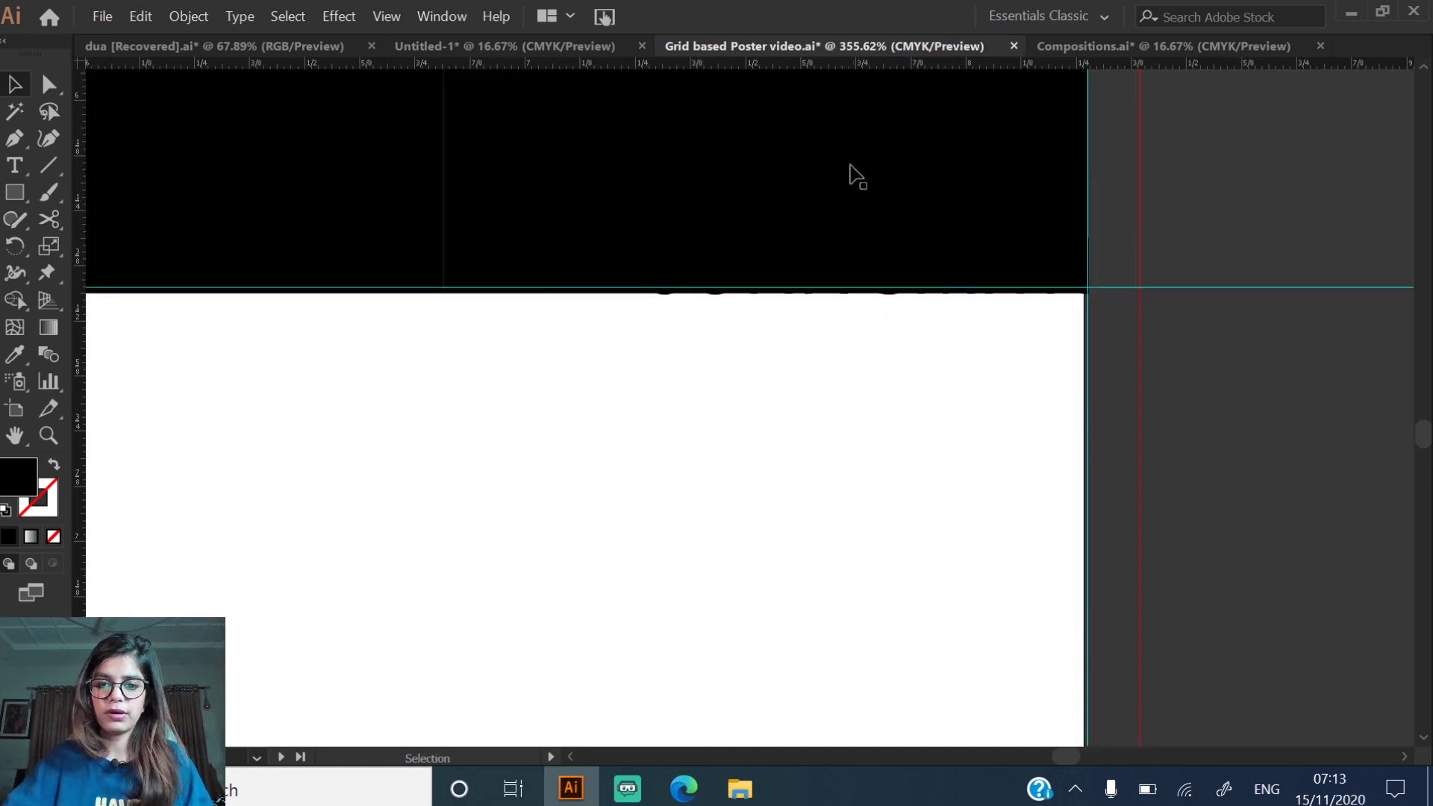
{"action": "key", "text": "ctrl+0"}
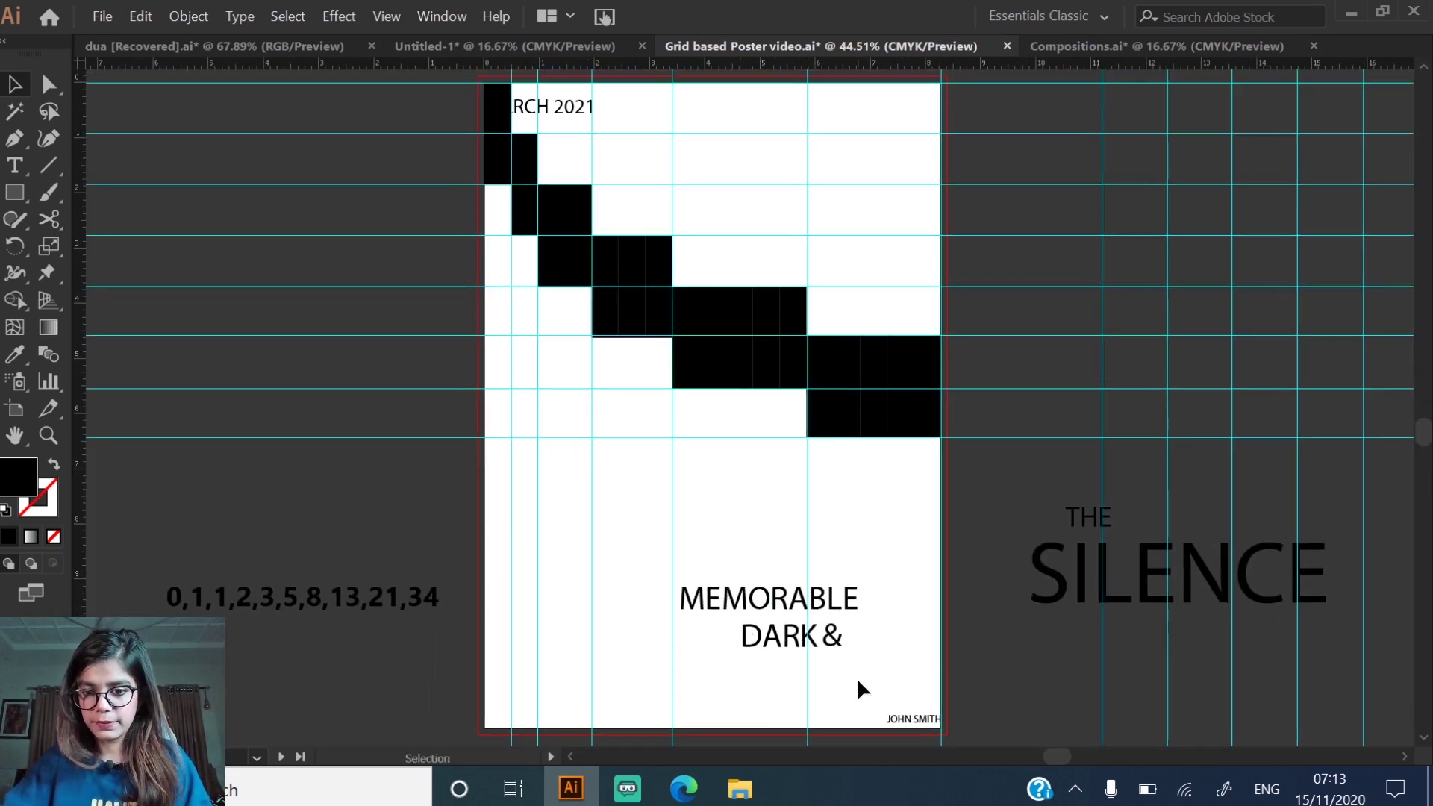
- Nudge the name text left to leave a small gap before the artboard's right edge
{"action": "left_click", "coordinate": [912, 721]}
{"action": "key", "text": "Left"}
{"action": "key", "text": "Left"}
{"action": "key", "text": "Left"}
{"action": "key", "text": "Left"}
{"action": "key", "text": "Left"}
{"action": "key", "text": "Left"}
{"action": "key", "text": "Left"}
{"action": "key", "text": "Left"}
{"action": "key", "text": "Left"}
{"action": "key", "text": "Left"}
{"action": "key", "text": "Left"}
{"action": "key", "text": "Left"}
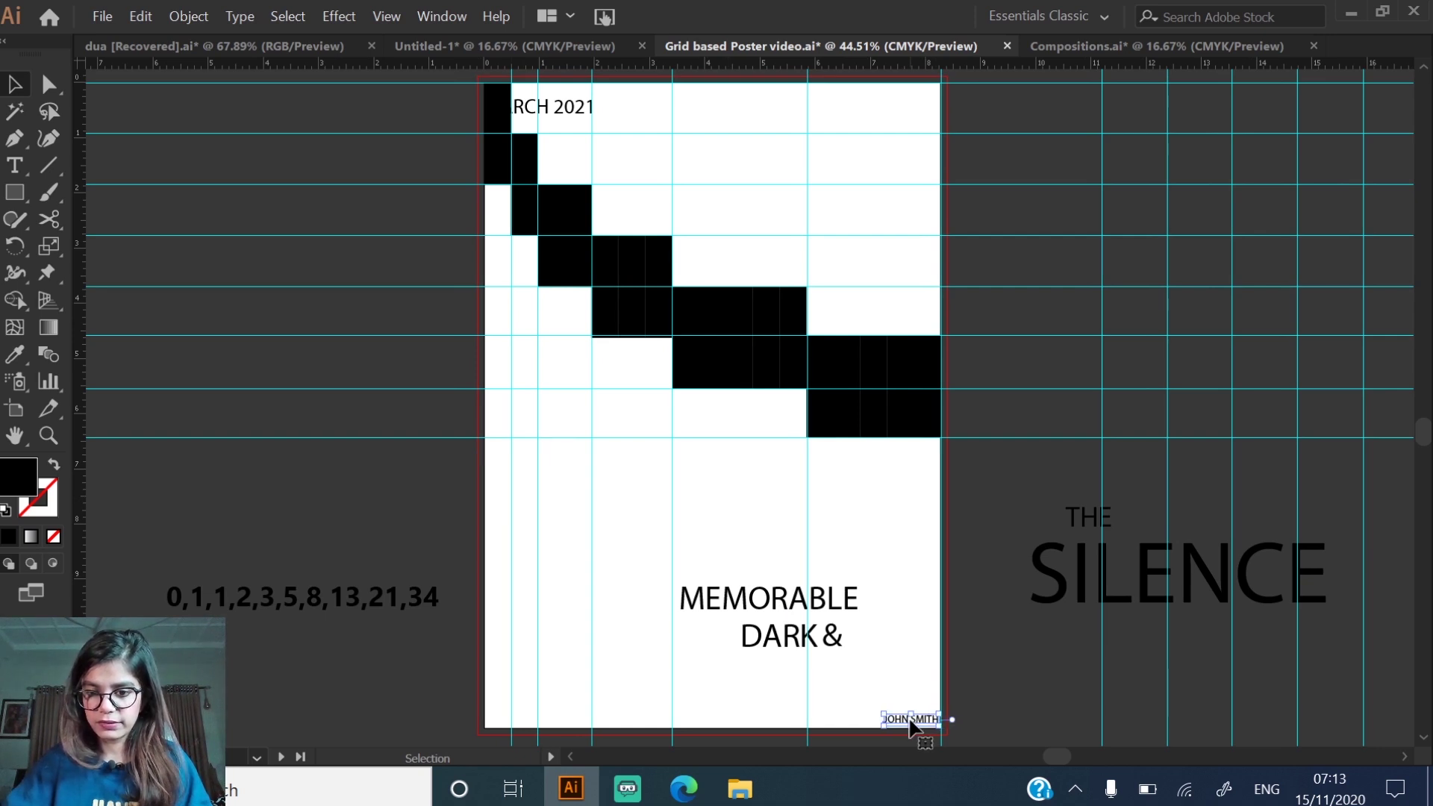
- Shrink the tagline to the column between two vertical guides, place DARK & above MEMORABLE, and position both beneath the fifth group of blocks
{"action": "left_click", "coordinate": [819, 601]}
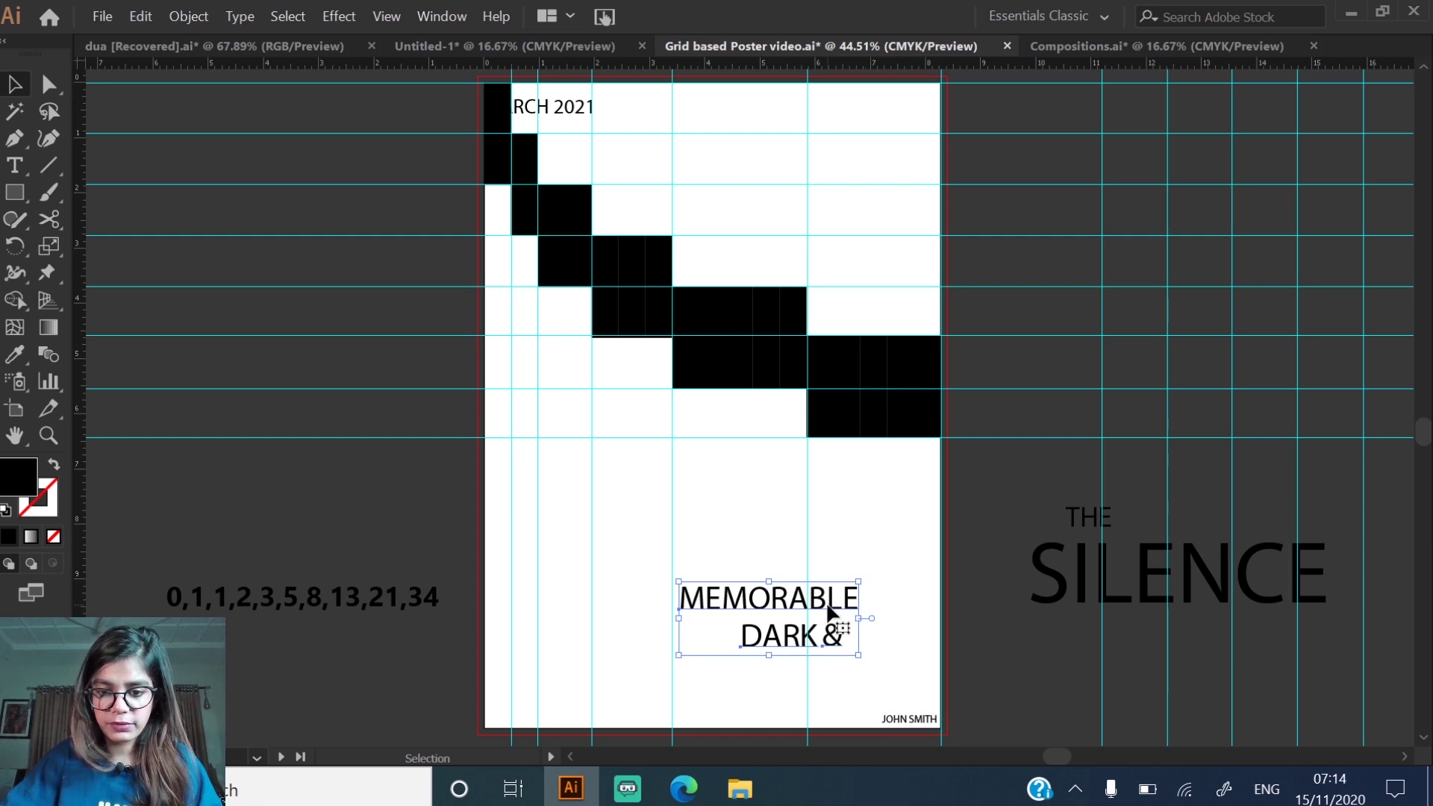
{"action": "left_click", "coordinate": [858, 589]}
{"action": "left_click", "coordinate": [799, 648]}
{"action": "left_click_drag", "start_coordinate": [826, 643], "coordinate": [836, 578]}
{"action": "left_click_drag", "start_coordinate": [746, 586], "coordinate": [673, 431]}
{"action": "left_click", "coordinate": [690, 371]}
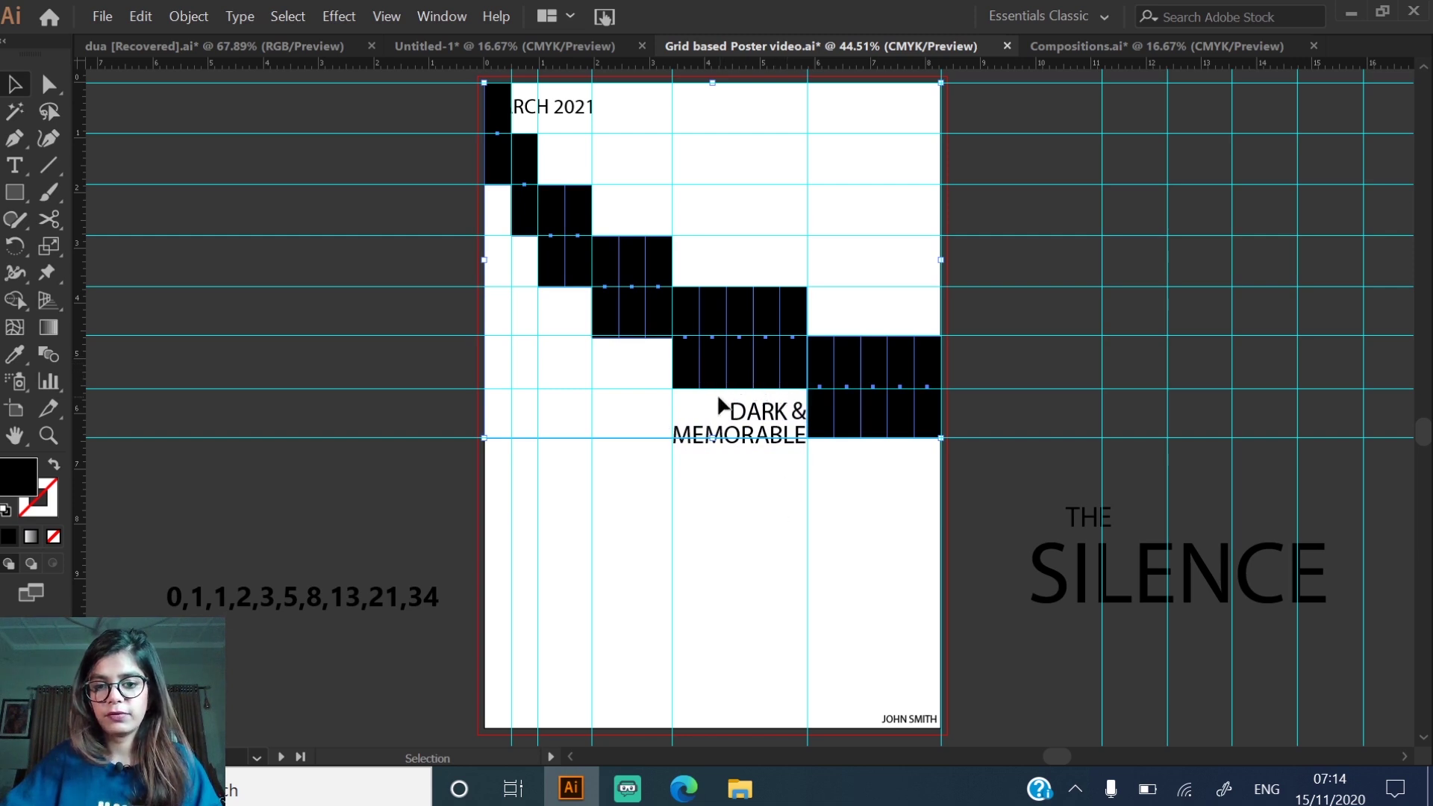
- Nudge the tagline up so MEMORABLE rests on the horizontal guide, with the ampersand level with DARK
{"action": "left_click", "coordinate": [740, 436]}
{"action": "key", "text": "Up"}
{"action": "key", "text": "Up"}
{"action": "key", "text": "Up"}
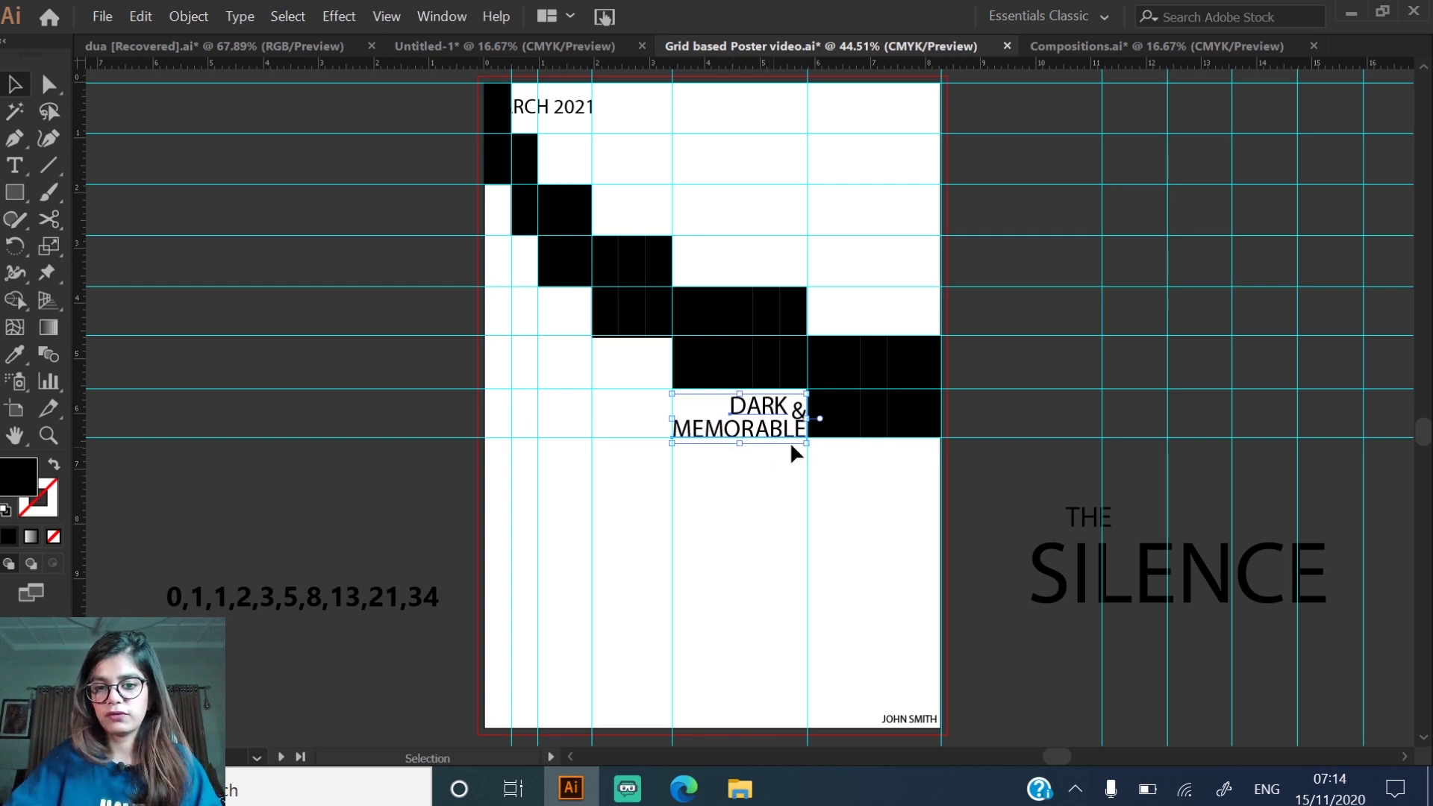
{"action": "key", "text": "z"}
{"action": "left_click_drag", "start_coordinate": [654, 376], "coordinate": [836, 494]}
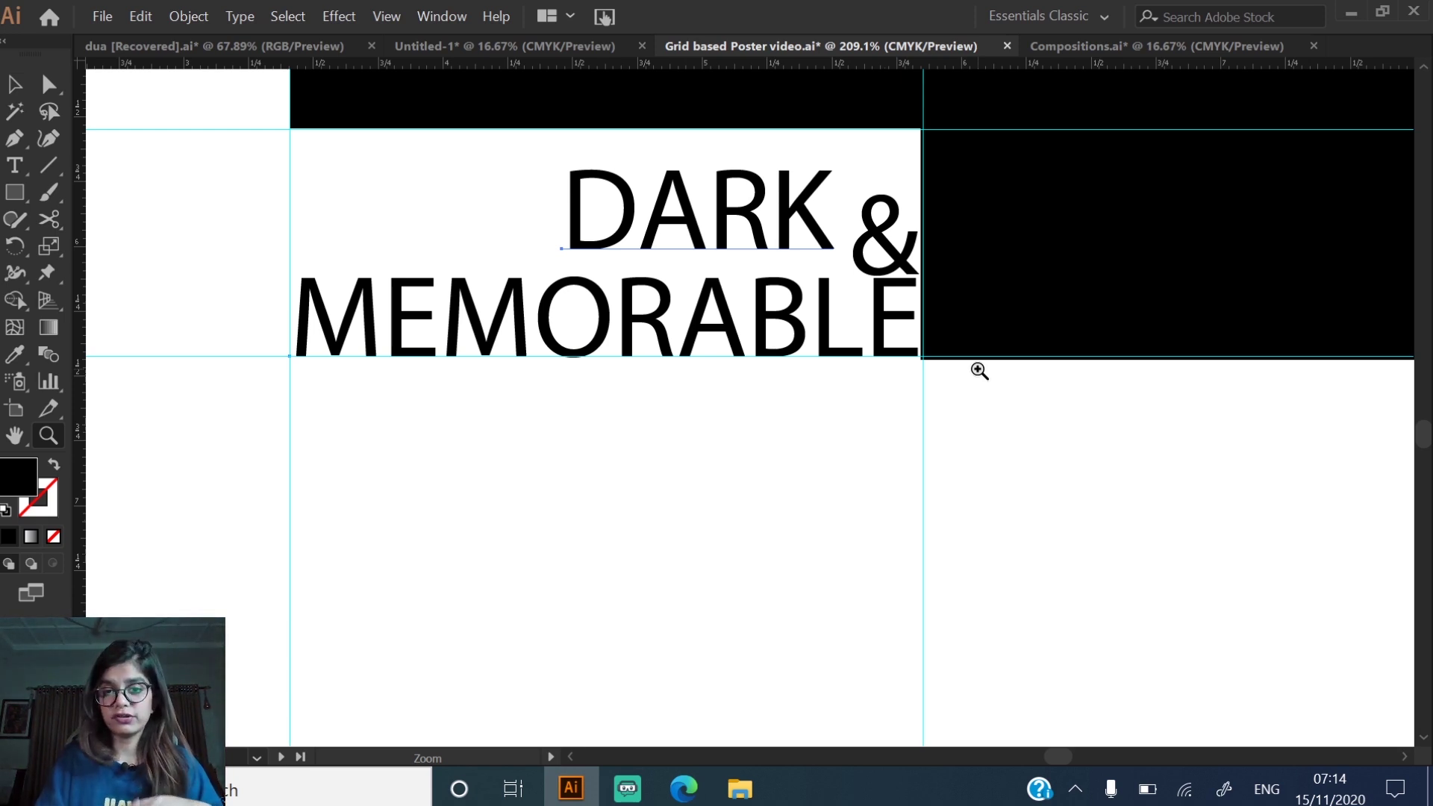
{"action": "key", "text": "ctrl+0"}
- Move THE and SILENCE back onto the poster across the black blocks and try to change their stacking order
{"action": "left_click", "coordinate": [14, 83]}
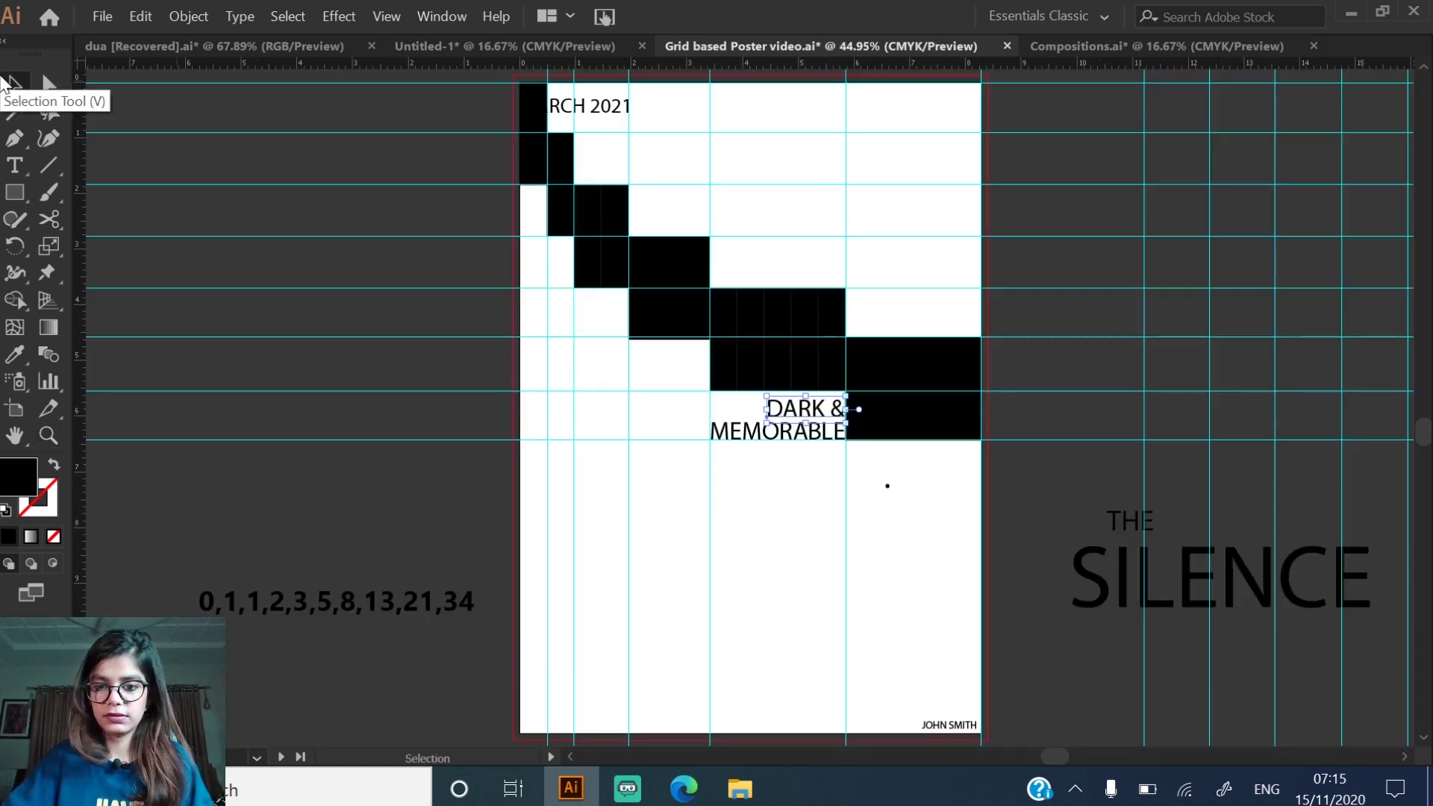
{"action": "left_click", "coordinate": [1069, 529]}
{"action": "left_click_drag", "start_coordinate": [1067, 507], "coordinate": [1193, 653]}
{"action": "left_click_drag", "start_coordinate": [1134, 567], "coordinate": [597, 315]}
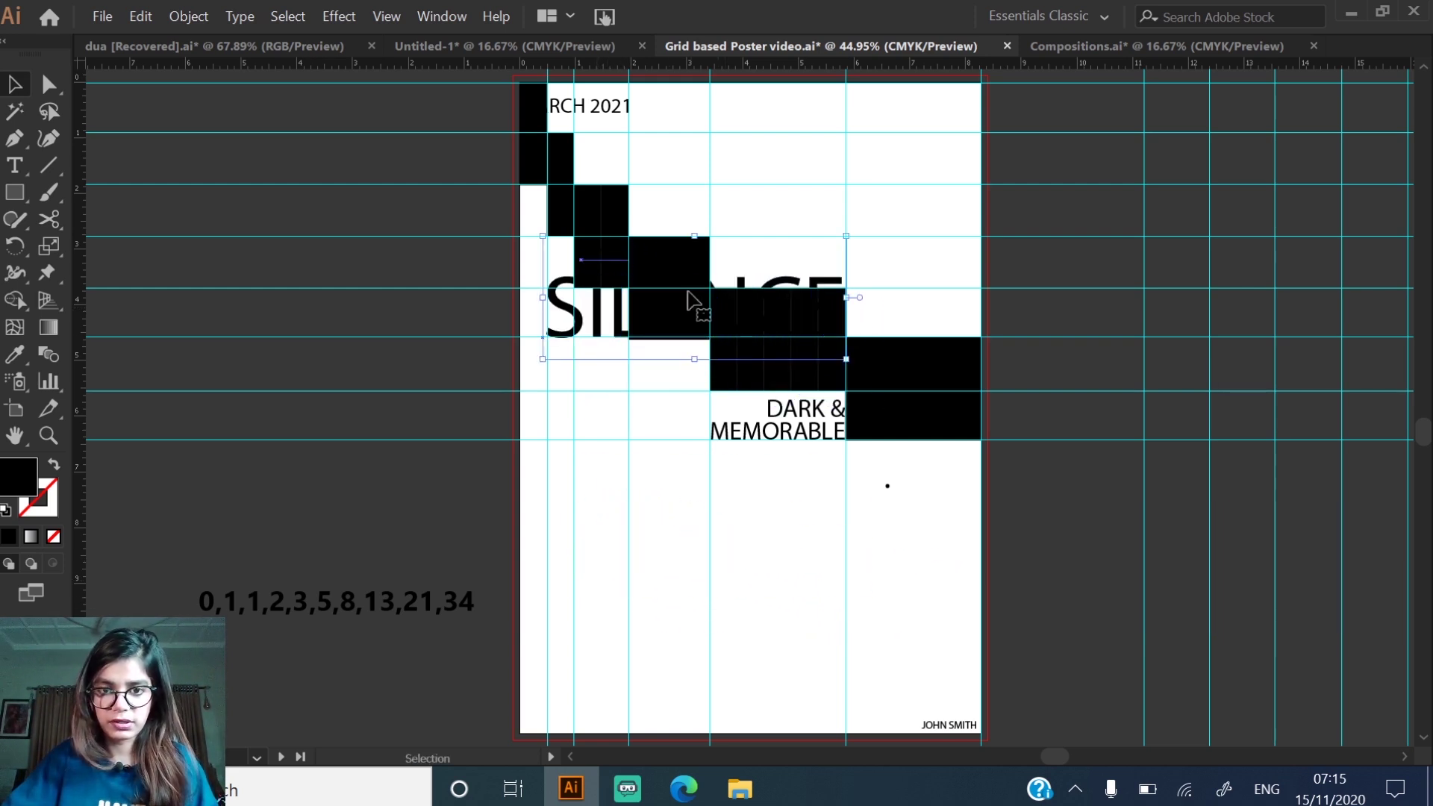
{"action": "right_click", "coordinate": [813, 329]}
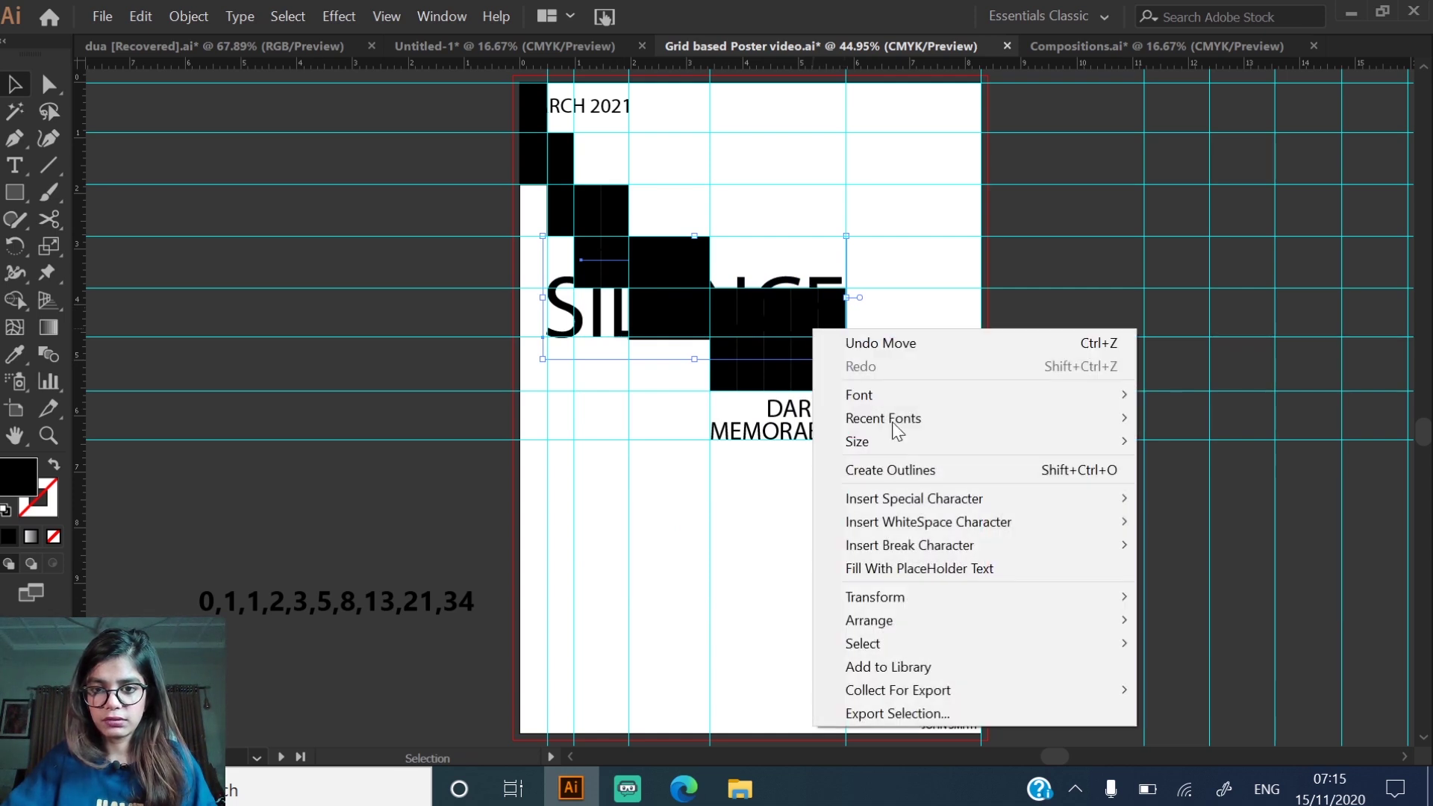
{"action": "mouse_move", "coordinate": [1046, 620]}
{"action": "left_click", "coordinate": [1232, 633]}
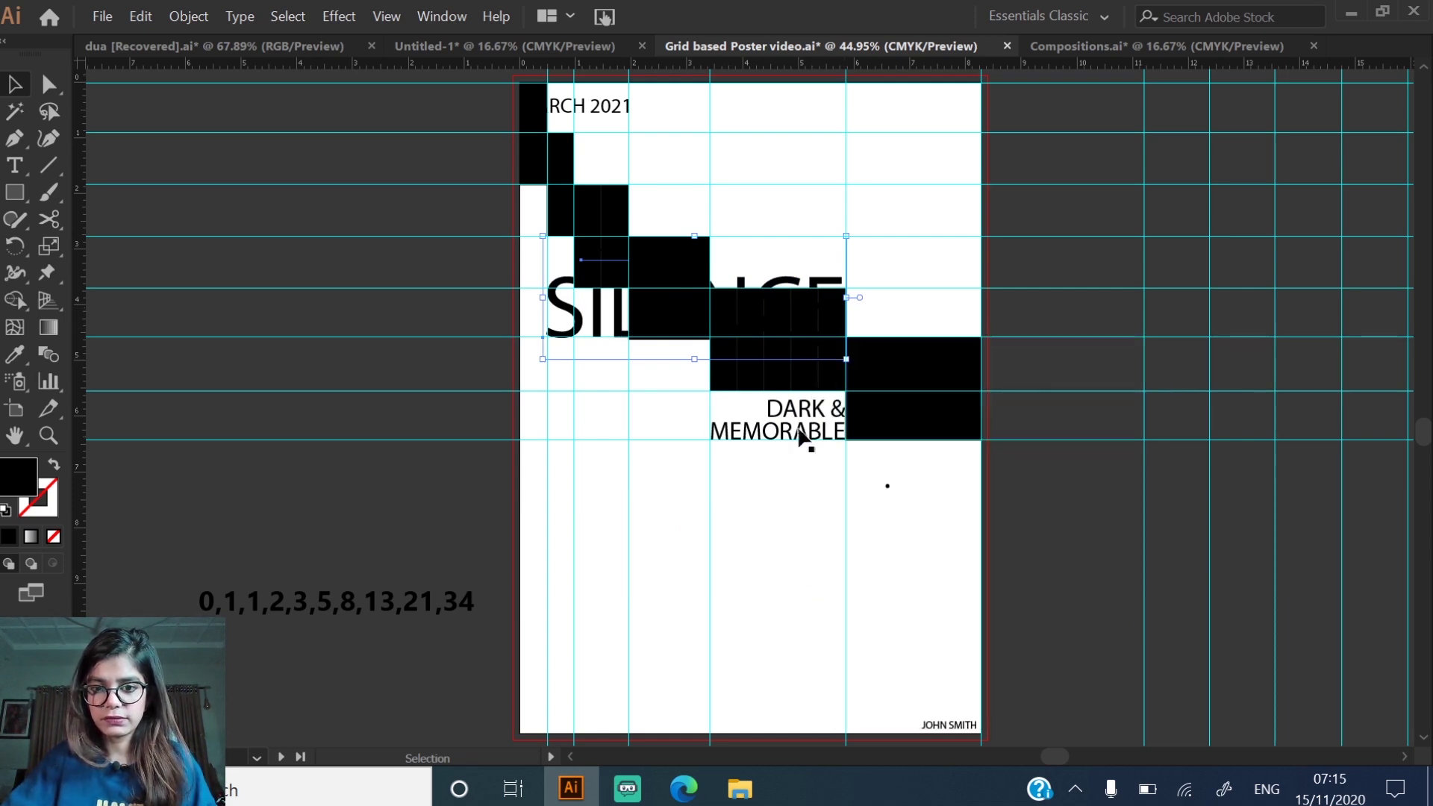
- Enlarge THE and SILENCE in outline view and move them below the blocks, aligned with the first vertical guide inside the left edge
{"action": "key", "text": "ctrl+y"}
{"action": "left_click_drag", "start_coordinate": [846, 360], "coordinate": [934, 433]}
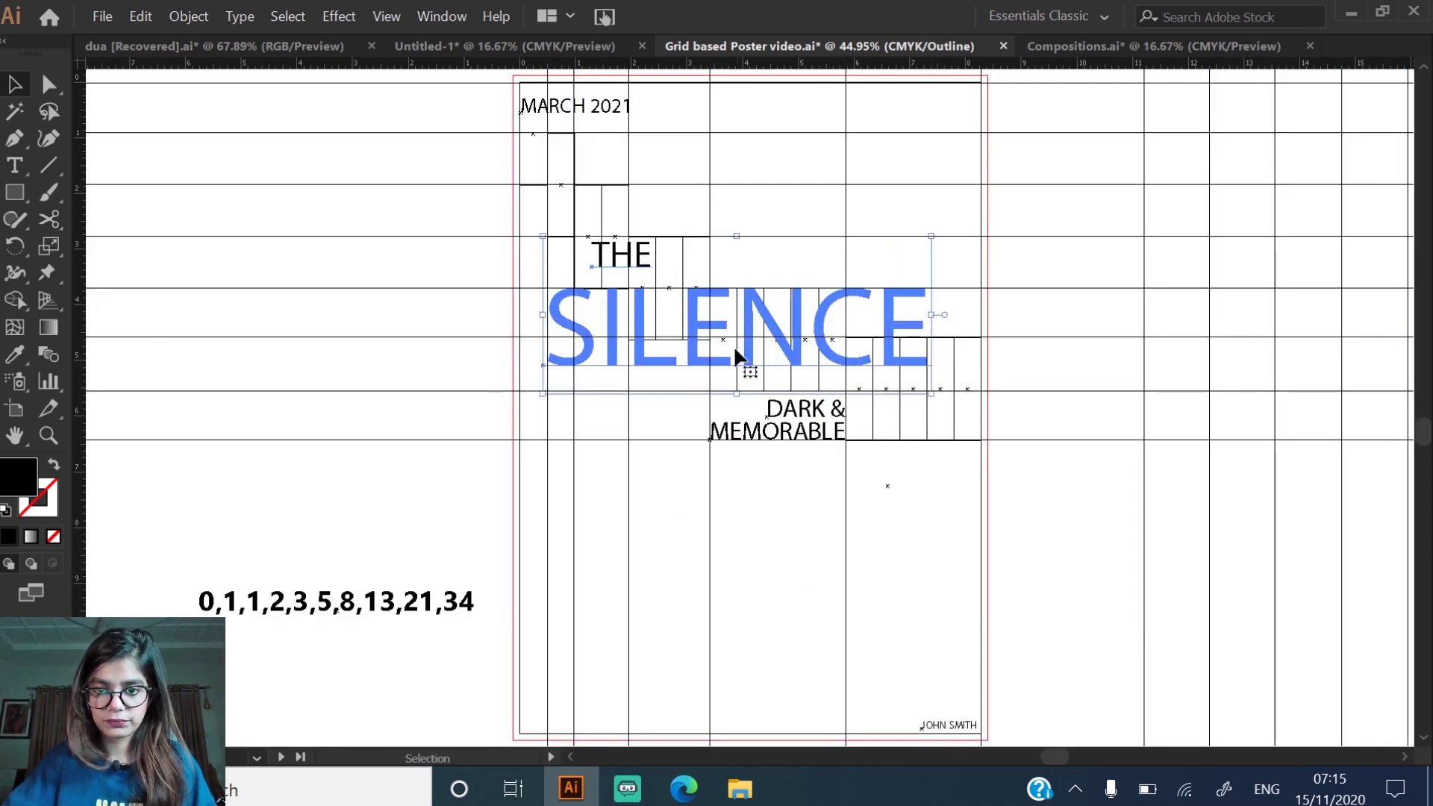
{"action": "left_click_drag", "start_coordinate": [585, 267], "coordinate": [585, 470]}
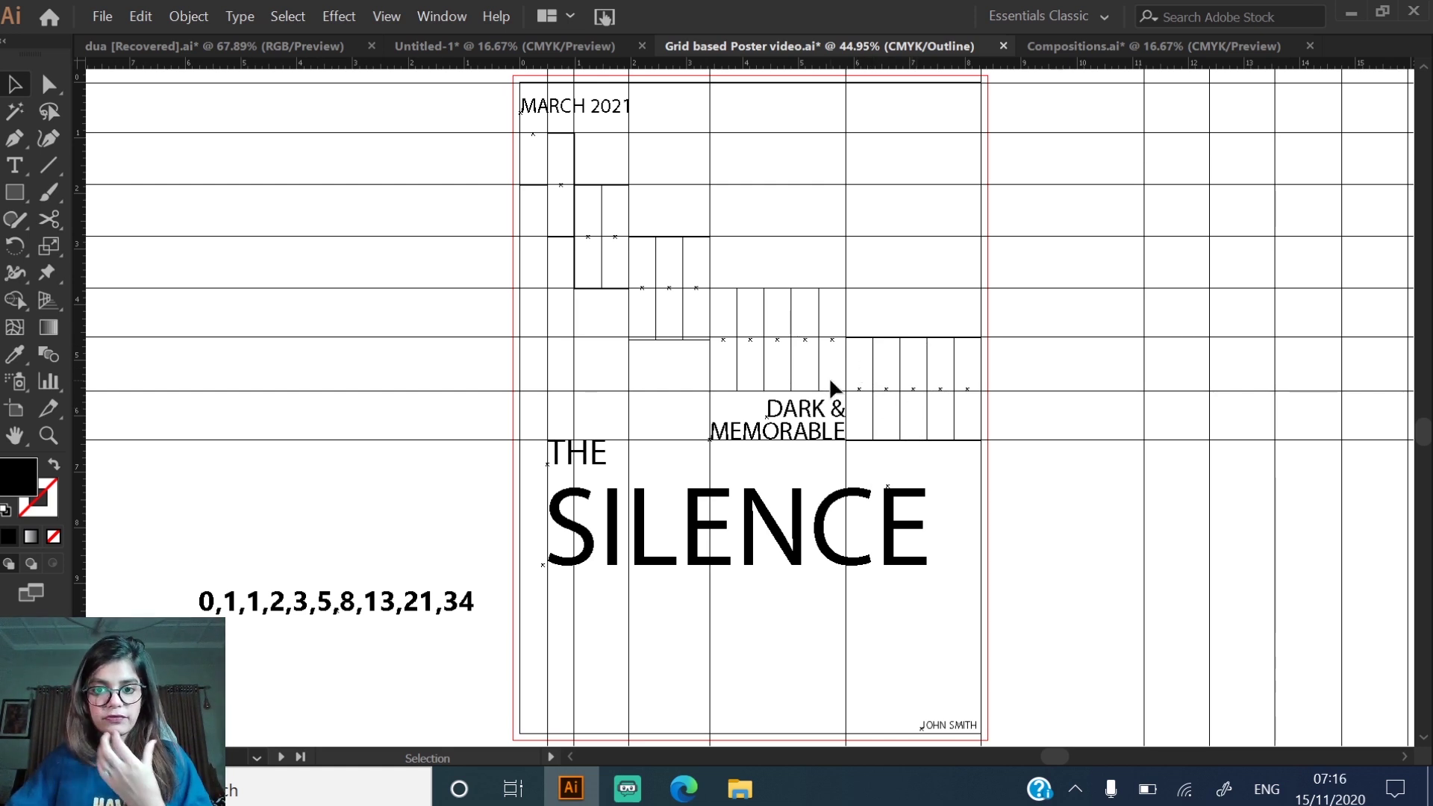
{"action": "left_click", "coordinate": [905, 543]}
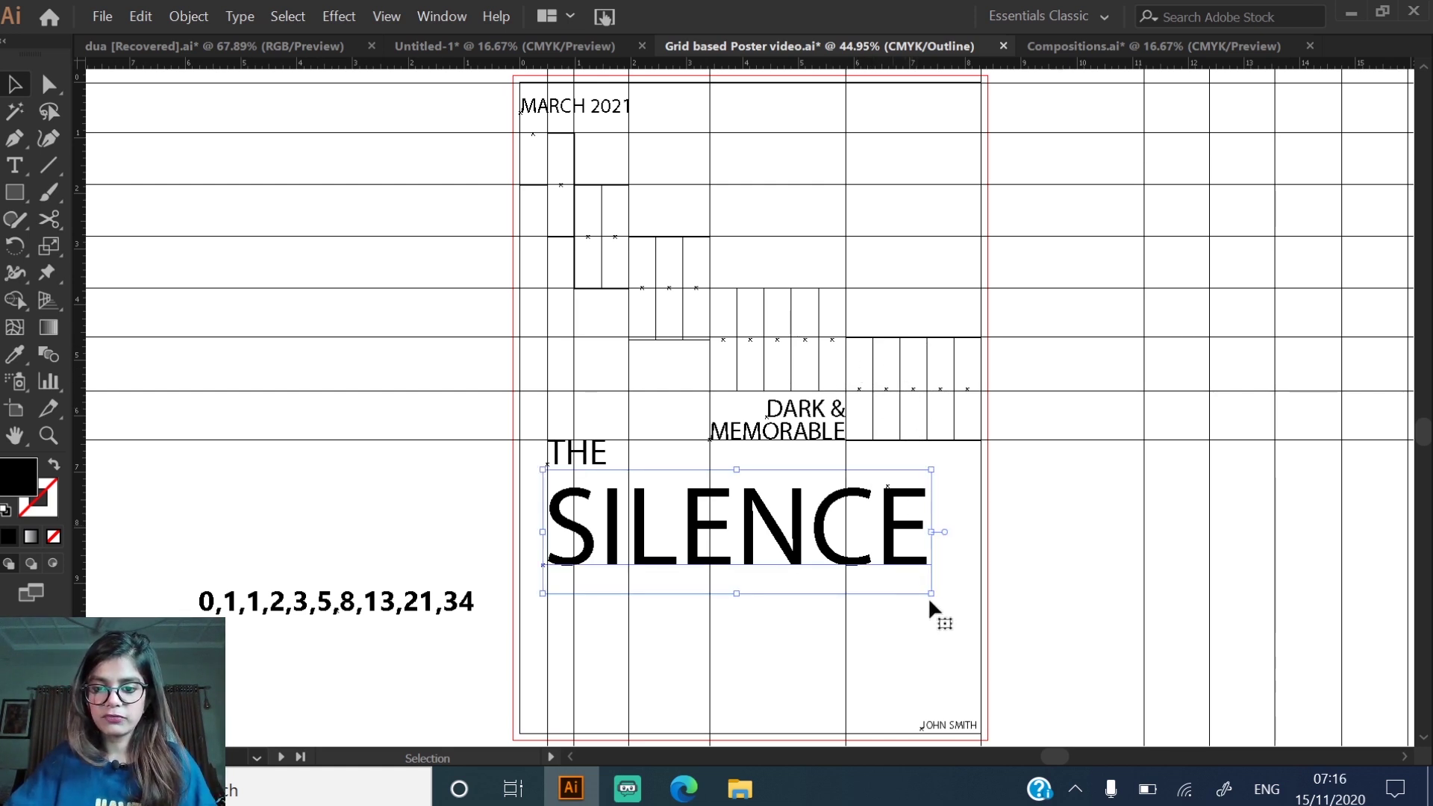
{"action": "left_click_drag", "start_coordinate": [931, 596], "coordinate": [892, 568]}
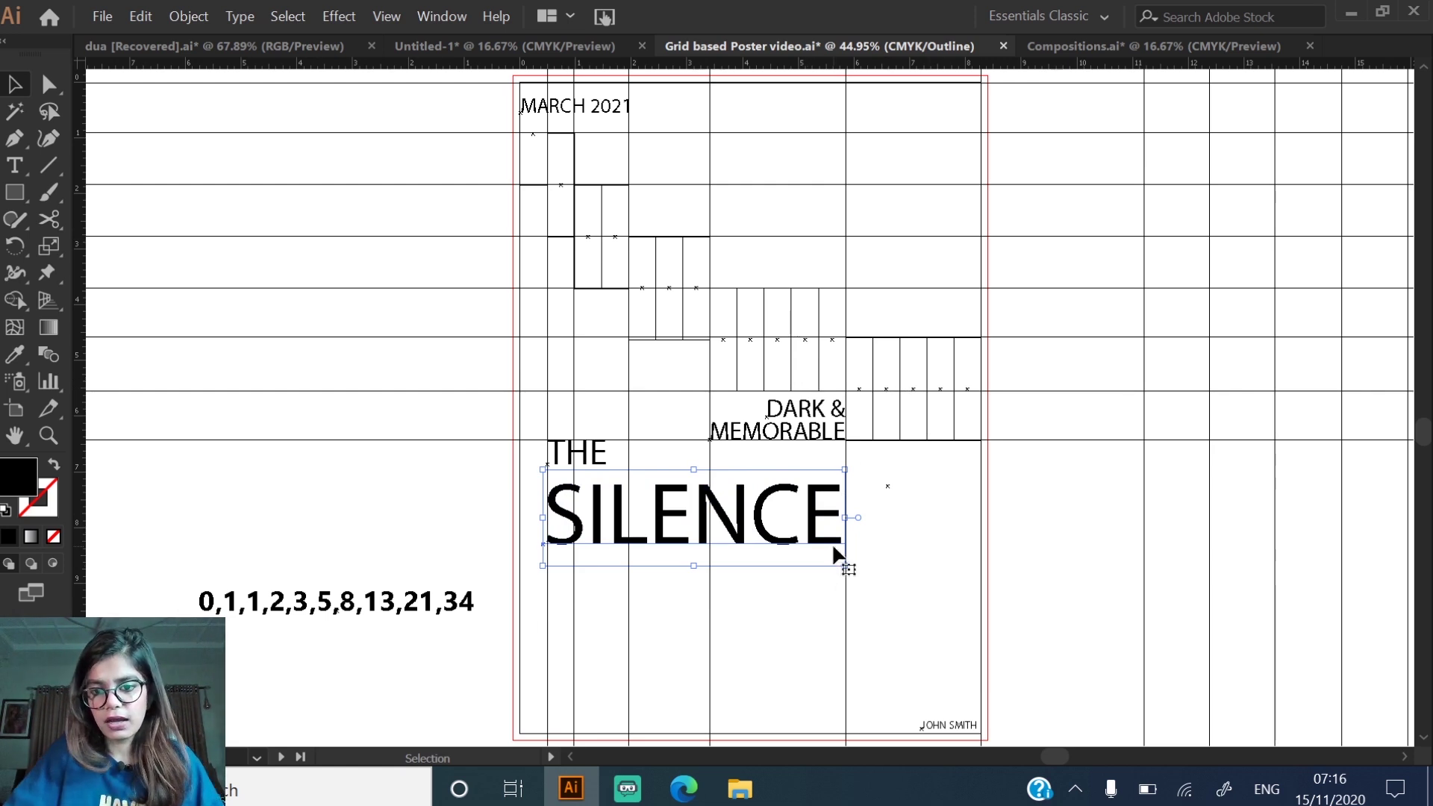
{"action": "key", "text": "ctrl+z"}
{"action": "left_click", "coordinate": [925, 608]}
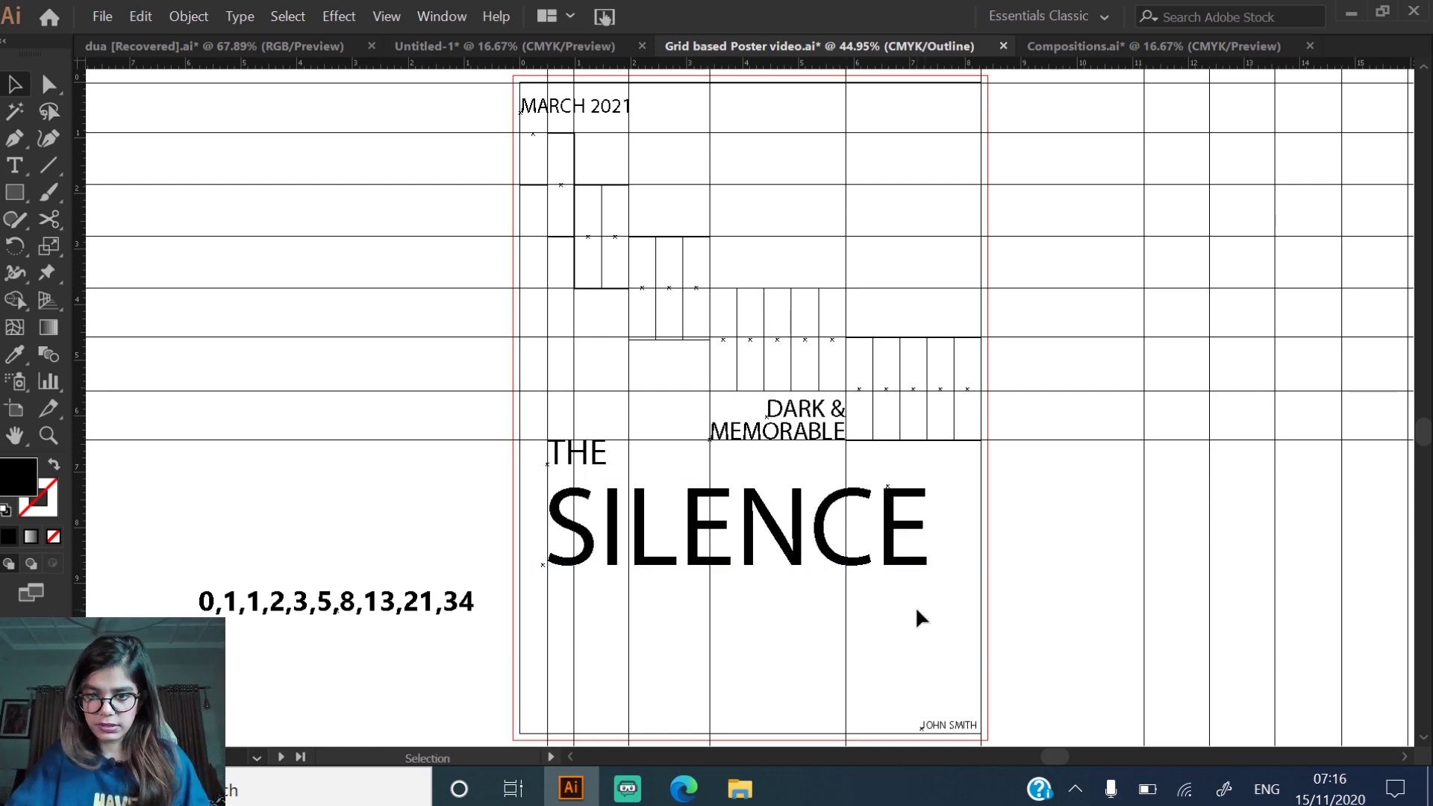
- Return to preview mode and delete all the black blocks from the poster
{"action": "key", "text": "a"}
{"action": "key", "text": "ctrl+y"}
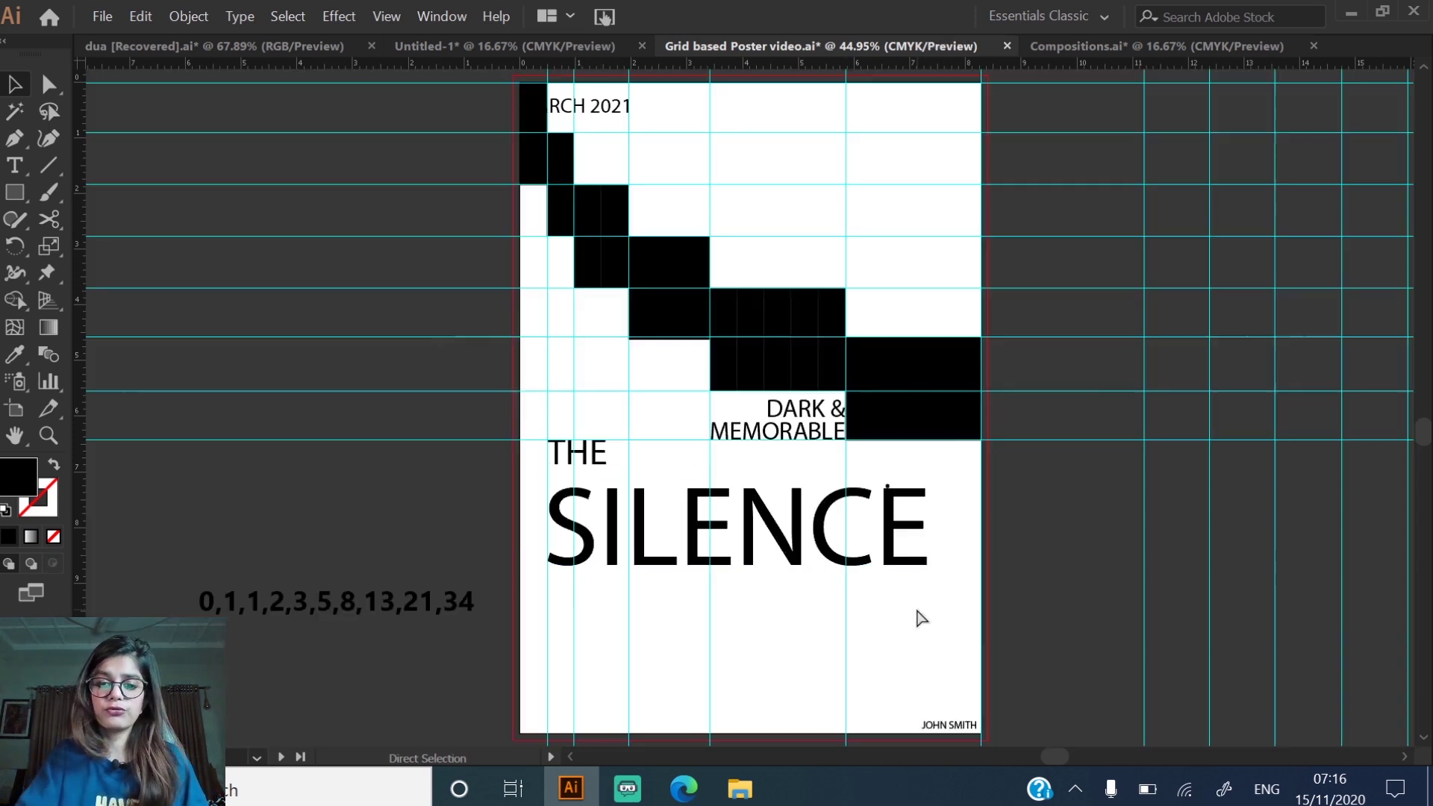
{"action": "key", "text": "v"}
{"action": "left_click", "coordinate": [959, 412]}
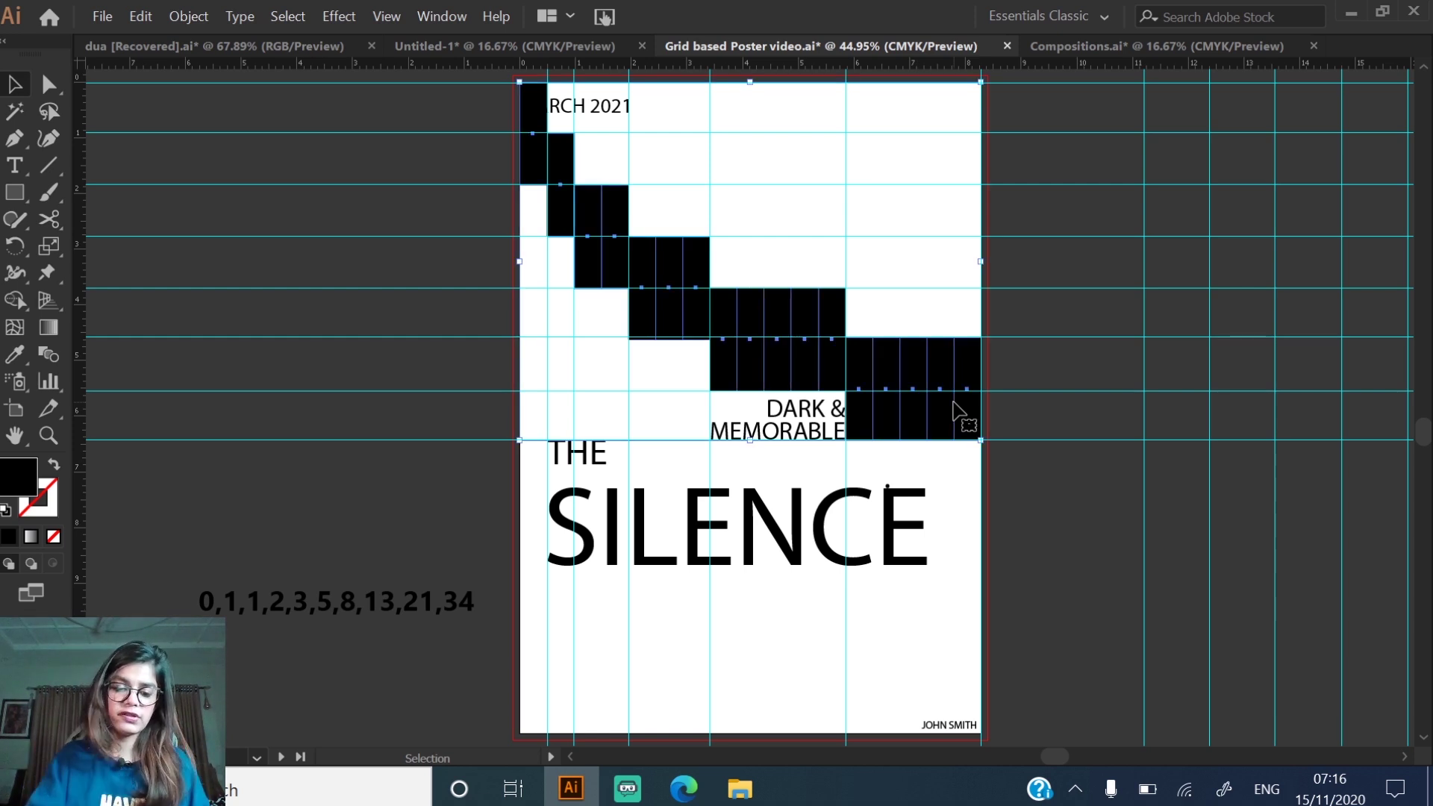
{"action": "key", "text": "Delete"}
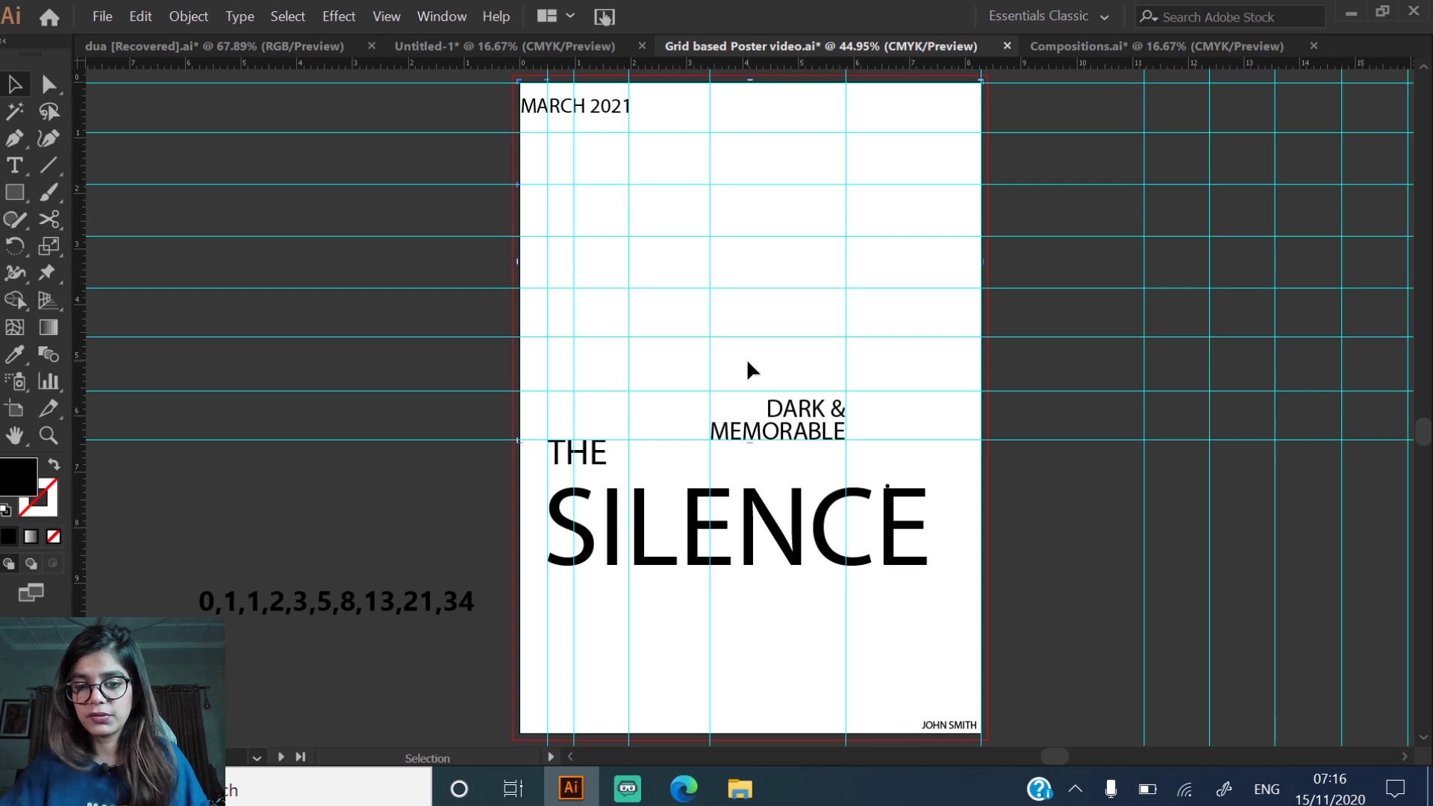
- Move the DARK & MEMORABLE tagline up so MEMORABLE rests on the third horizontal guide below the poster's upper edge
{"action": "left_click_drag", "start_coordinate": [750, 363], "coordinate": [821, 221]}
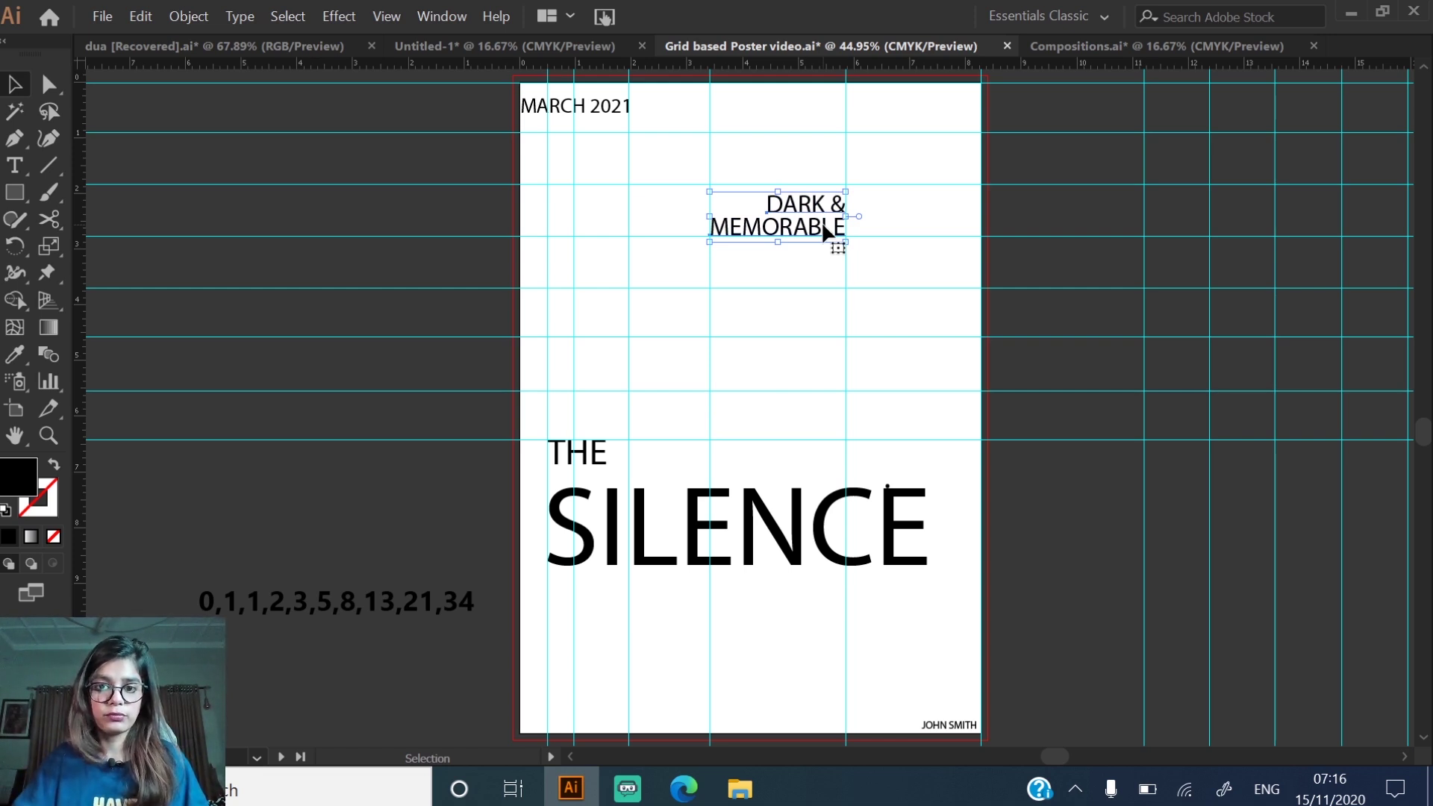
{"action": "left_click_drag", "start_coordinate": [825, 230], "coordinate": [771, 262]}
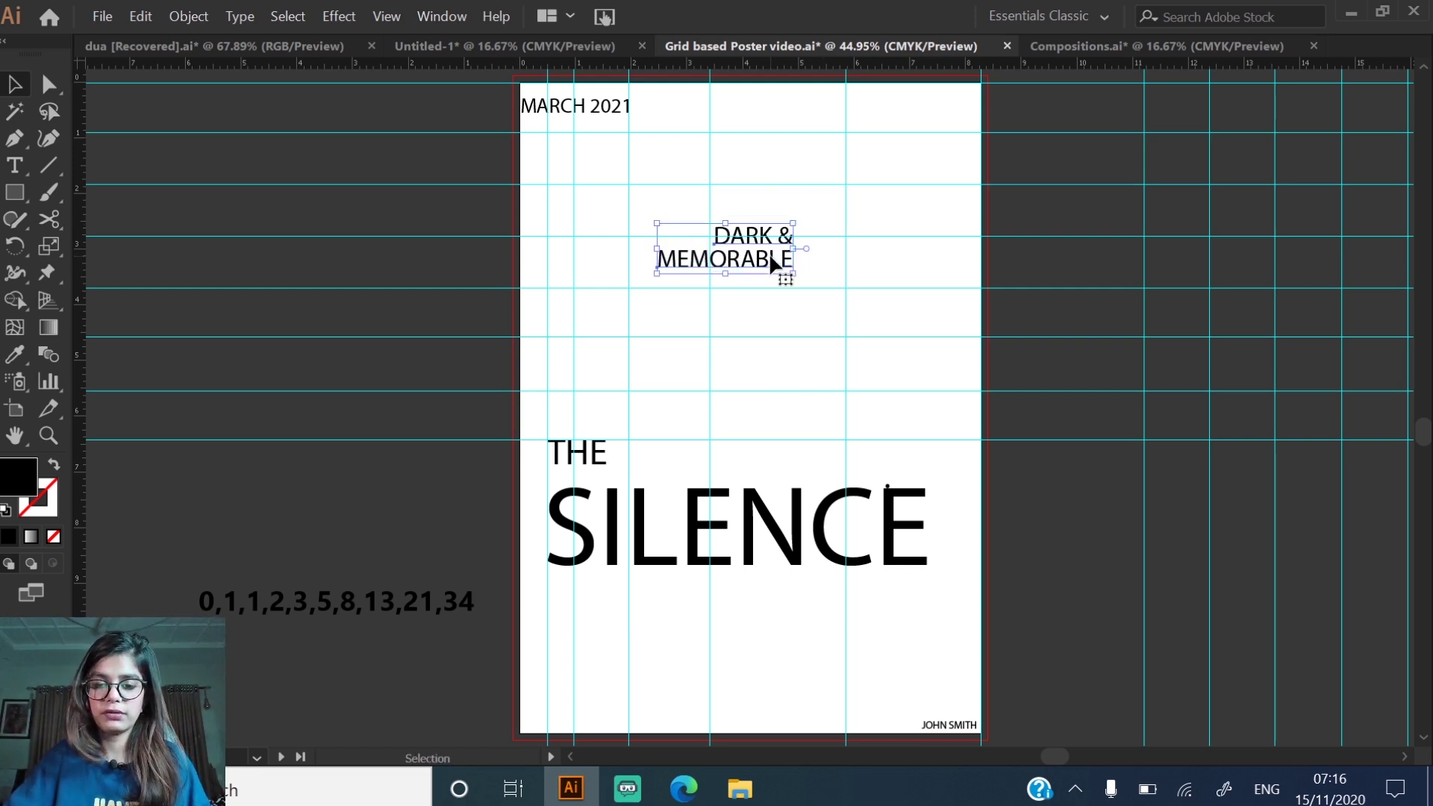
{"action": "key", "text": "z"}
{"action": "left_click_drag", "start_coordinate": [623, 186], "coordinate": [838, 294]}
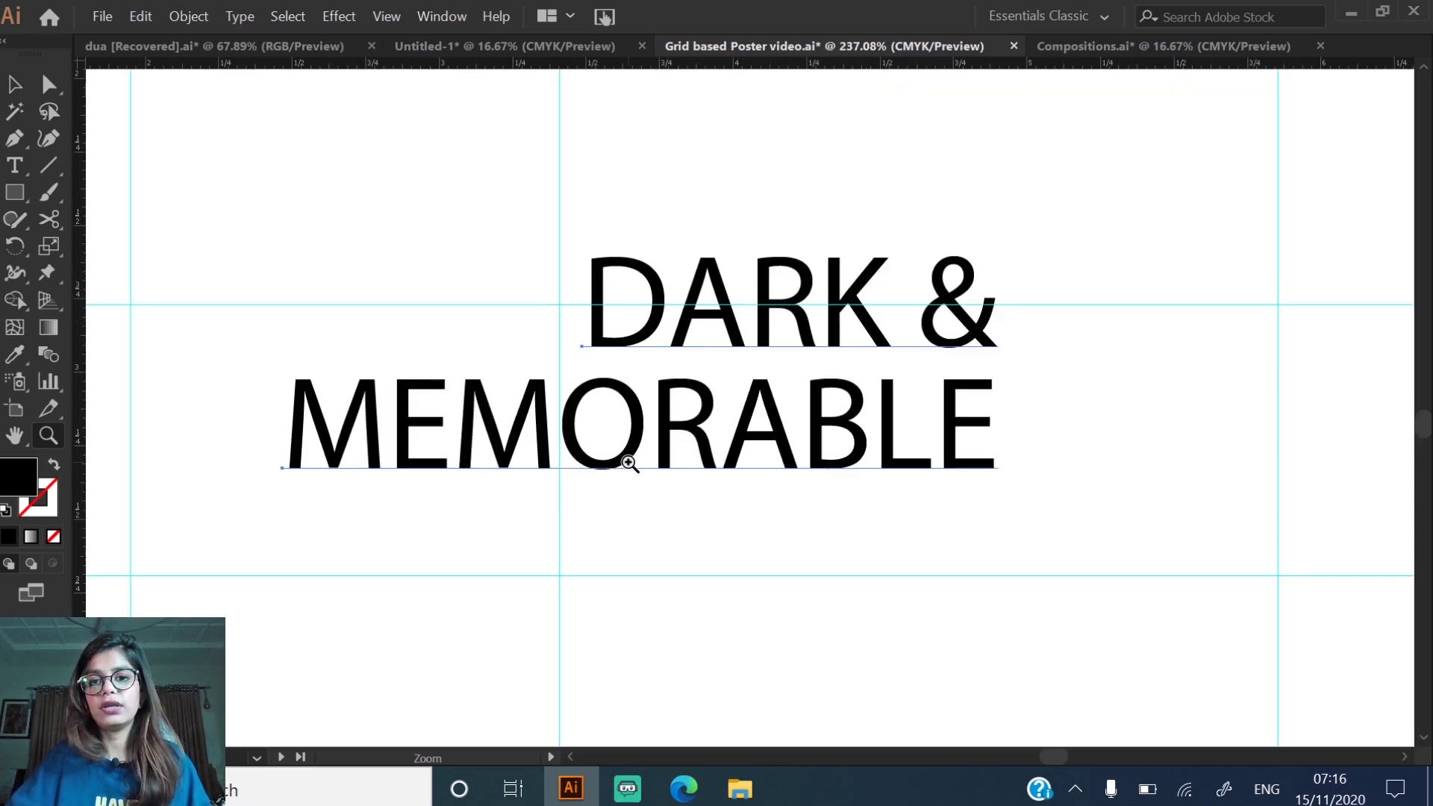
{"action": "key", "text": "ctrl+minus"}
{"action": "key", "text": "ctrl+minus"}
{"action": "key", "text": "ctrl+z"}
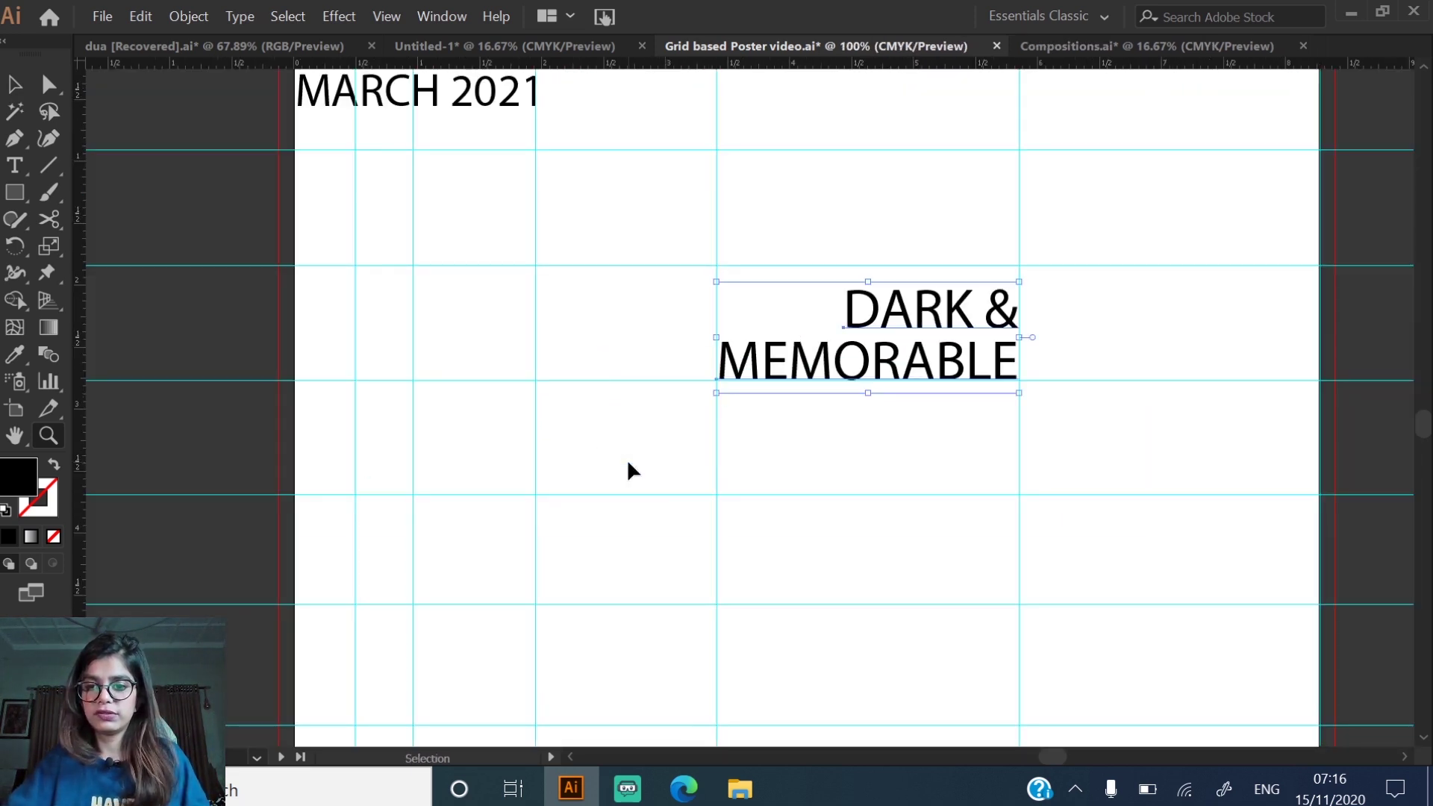
- Widen the tagline slightly so its right edge meets the vertical guide beside the ampersand
{"action": "left_click_drag", "start_coordinate": [1024, 261], "coordinate": [1051, 448]}
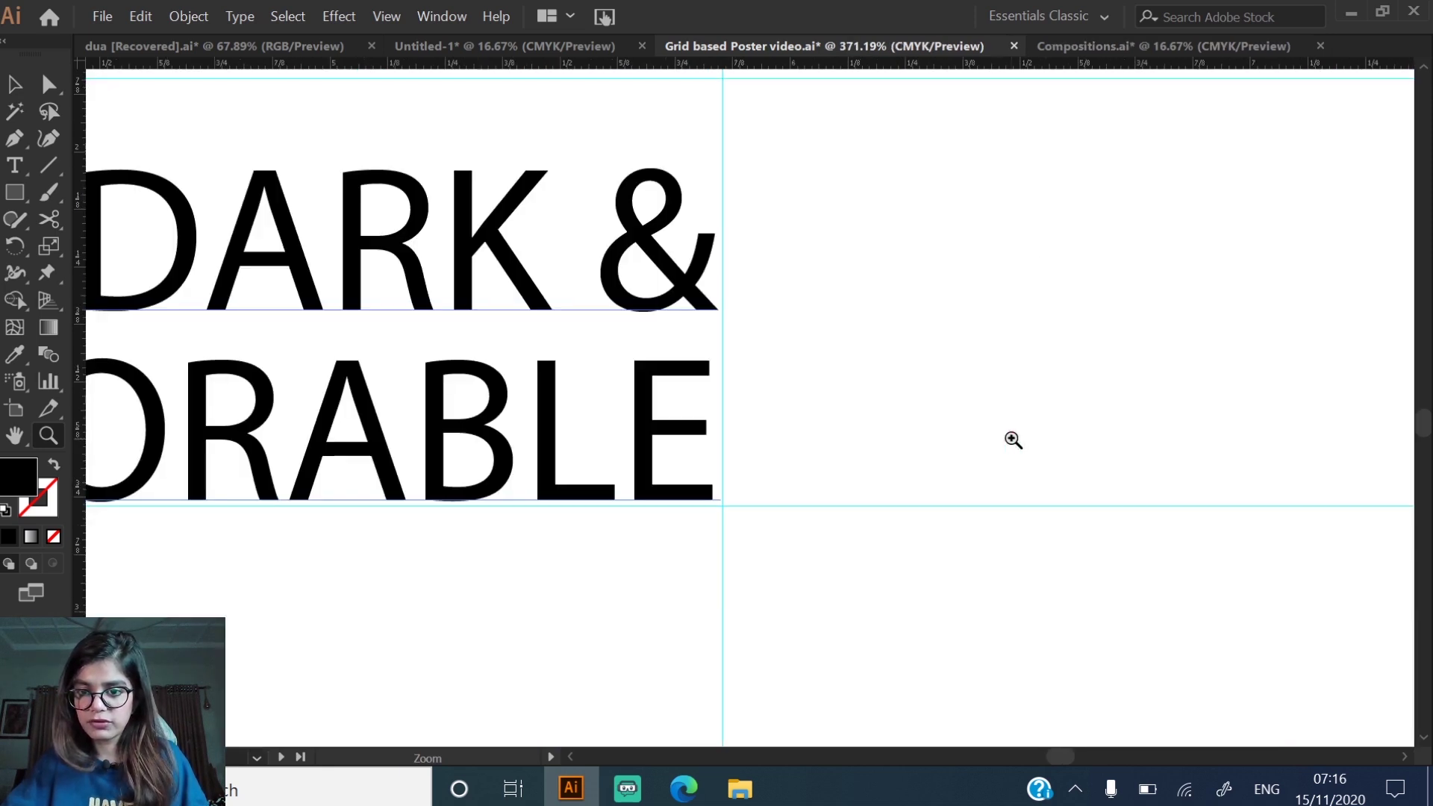
{"action": "key", "text": "v"}
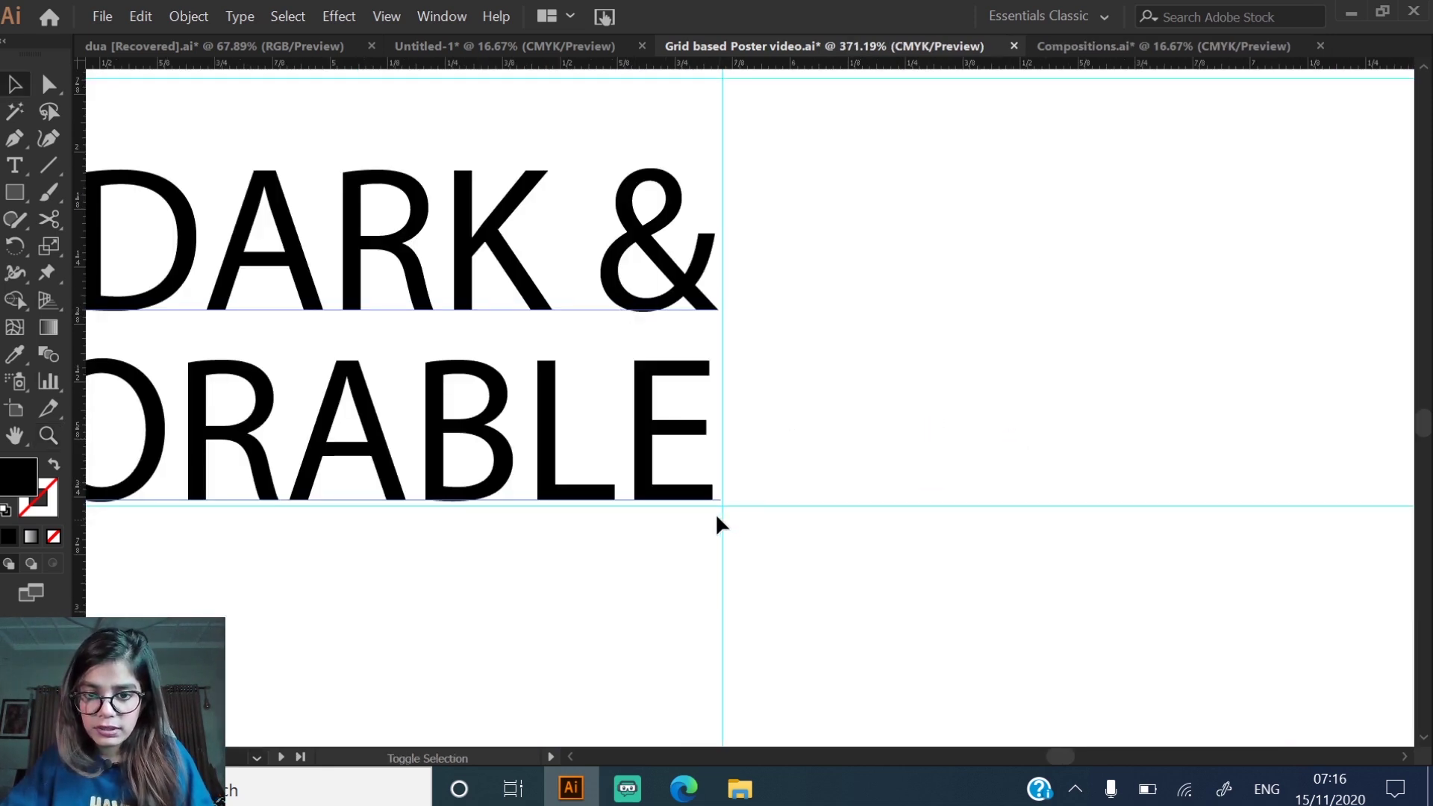
{"action": "left_click", "coordinate": [701, 487]}
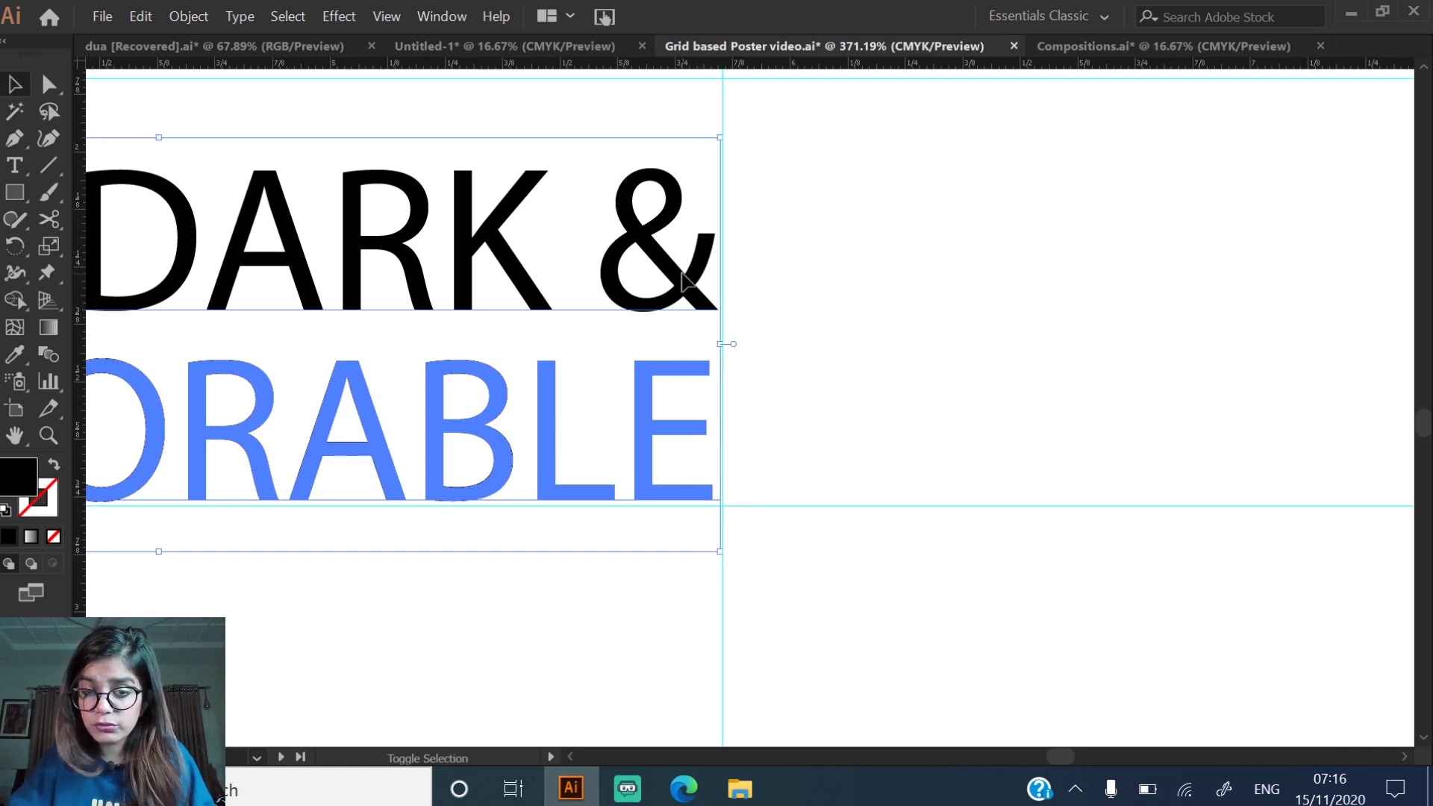
{"action": "left_click_drag", "start_coordinate": [721, 343], "coordinate": [731, 343]}
{"action": "scroll", "coordinate": [707, 419], "scroll_direction": "left", "scroll_amount": 12}
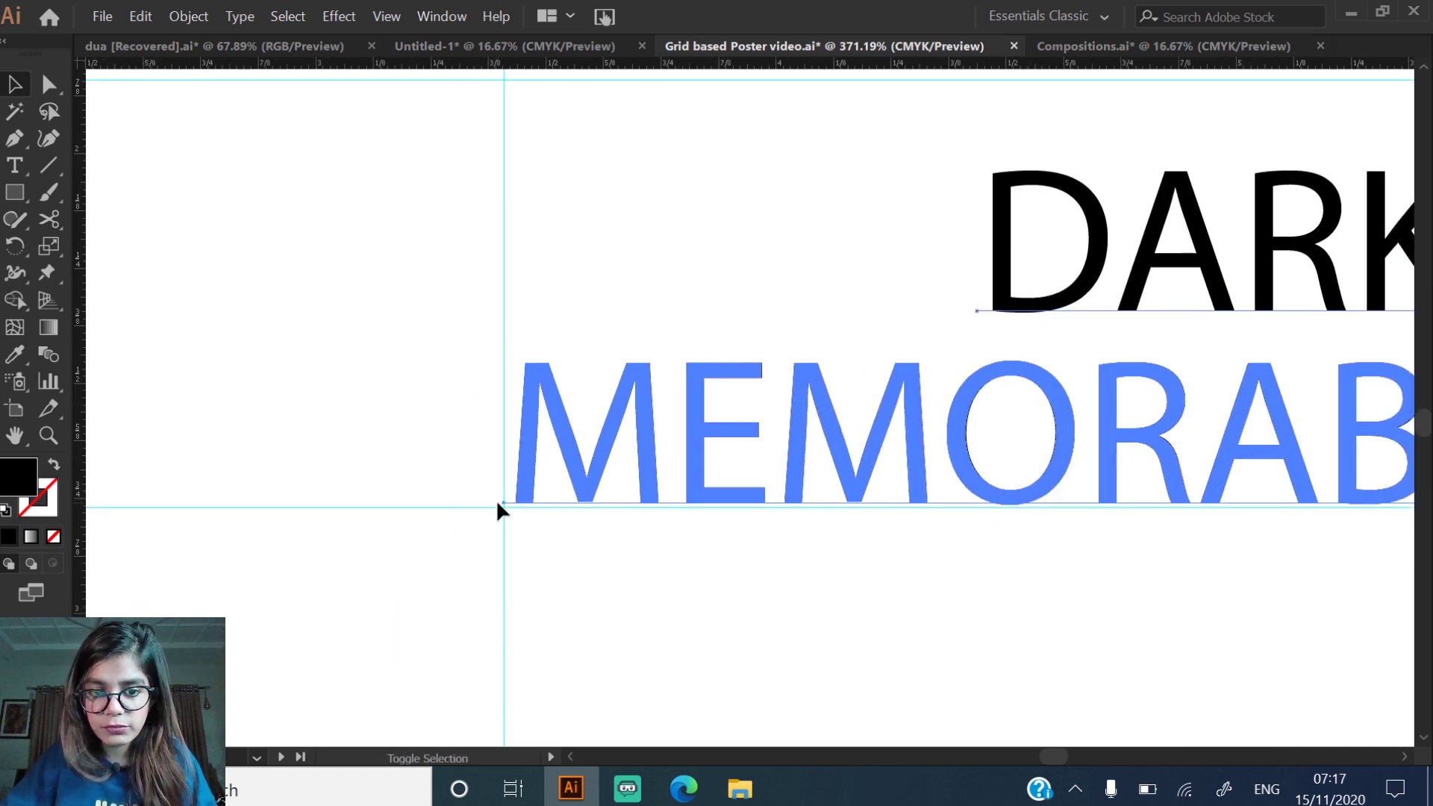
{"action": "left_click", "coordinate": [536, 496]}
- Move THE and SILENCE up together so their letter tops meet the sixth and seventh horizontal guides
{"action": "key", "text": "ctrl+0"}
{"action": "left_click_drag", "start_coordinate": [501, 362], "coordinate": [918, 612]}
{"action": "left_click_drag", "start_coordinate": [705, 565], "coordinate": [706, 517]}
{"action": "left_click", "coordinate": [1342, 496]}
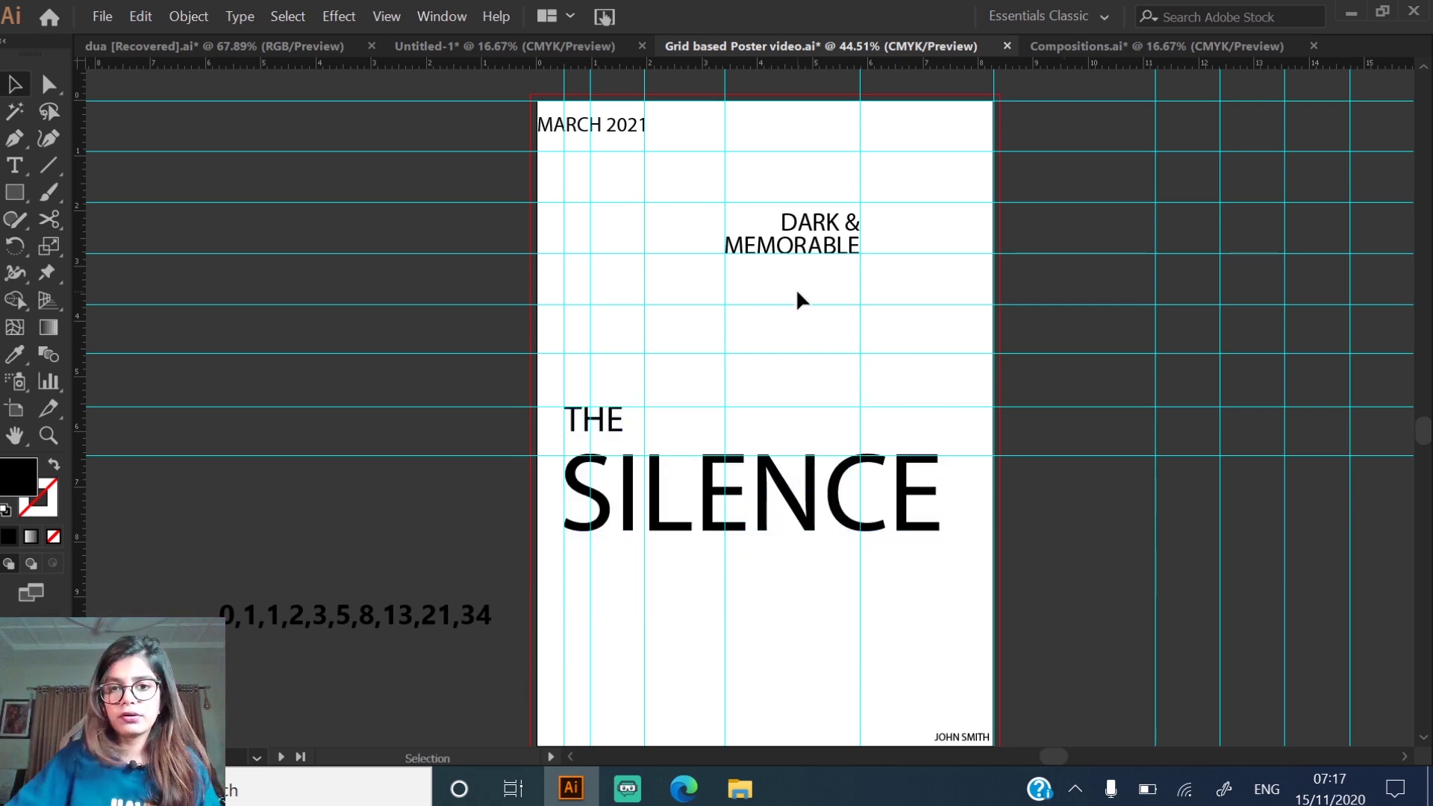
- Move MARCH 2021 down so it rests on the first horizontal guide below the poster's upper edge
{"action": "left_click_drag", "start_coordinate": [634, 128], "coordinate": [632, 153]}
{"action": "key", "text": "z"}
{"action": "left_click_drag", "start_coordinate": [490, 115], "coordinate": [698, 194]}
{"action": "key", "text": "v"}
{"action": "left_click", "coordinate": [803, 378]}
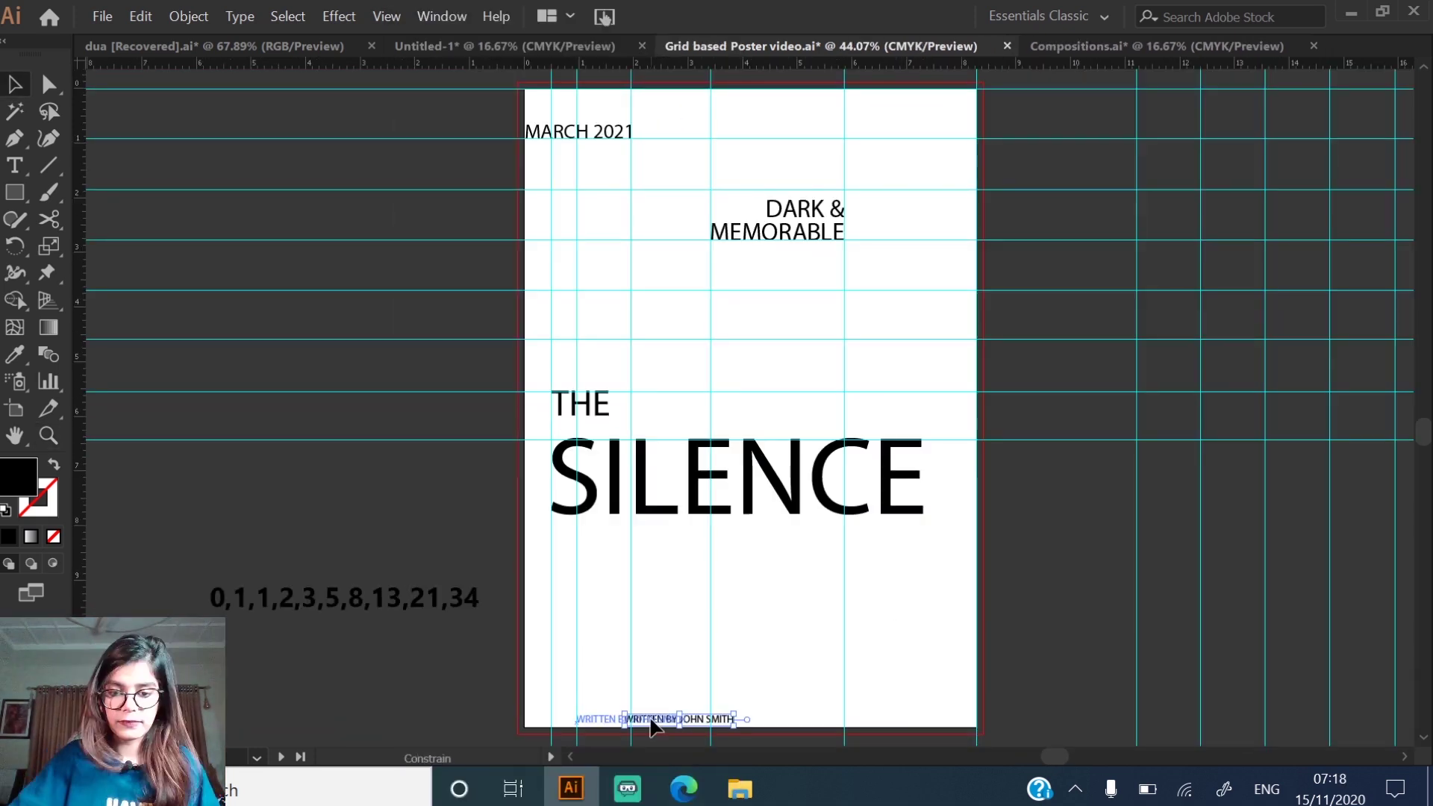
- Align the WRITTEN BY credit near the poster's lower edge so it starts at the second vertical guide inside the left edge
{"action": "left_click_drag", "start_coordinate": [651, 724], "coordinate": [651, 722]}
{"action": "key", "text": "z"}
{"action": "left_click_drag", "start_coordinate": [567, 709], "coordinate": [731, 682]}
{"action": "scroll", "coordinate": [731, 681], "scroll_direction": "up", "scroll_amount": 2}
{"action": "scroll", "coordinate": [697, 630], "scroll_direction": "right", "scroll_amount": 2}
{"action": "key", "text": "v"}
{"action": "left_click_drag", "start_coordinate": [630, 291], "coordinate": [594, 262]}
{"action": "key", "text": "ctrl+0"}
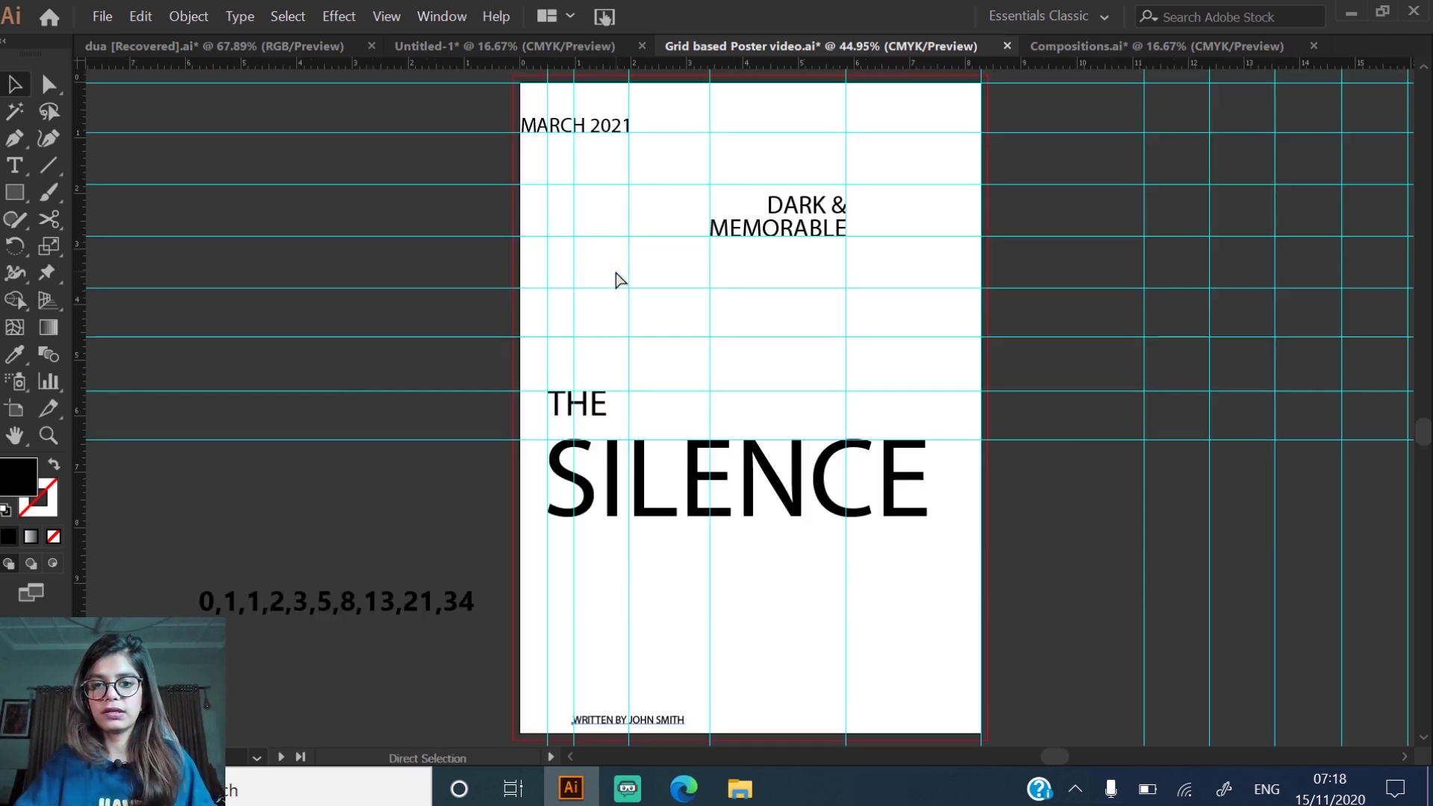
- Move the WRITTEN BY credit across so it starts at the vertical guide where the tagline ends
{"action": "left_click_drag", "start_coordinate": [663, 379], "coordinate": [664, 173]}
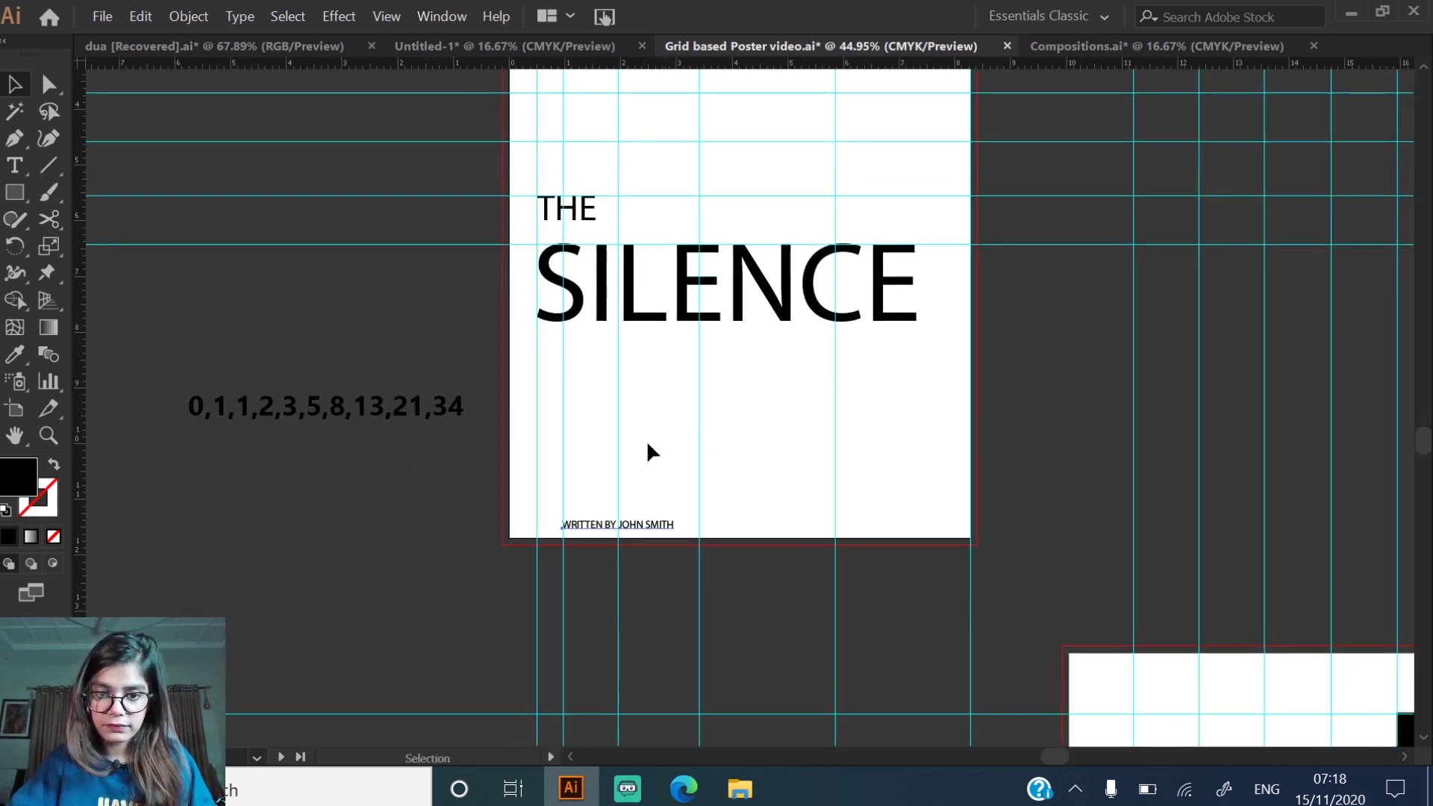
{"action": "left_click_drag", "start_coordinate": [630, 531], "coordinate": [877, 536]}
{"action": "scroll", "coordinate": [1053, 451], "scroll_direction": "up", "scroll_amount": 3}
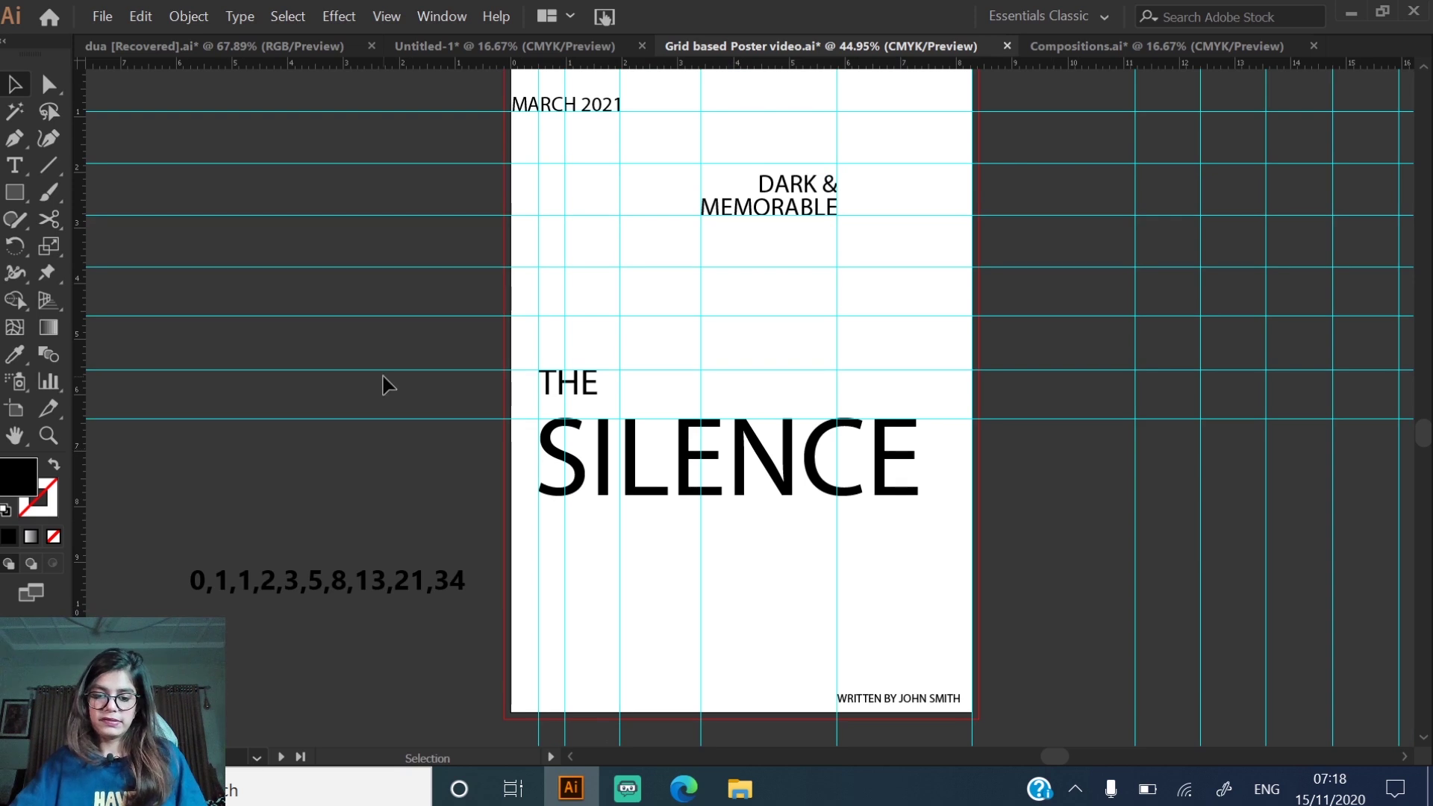
- Try THE and SILENCE at different heights and settle them with THE resting on the sixth horizontal guide
{"action": "left_click_drag", "start_coordinate": [556, 336], "coordinate": [883, 561]}
{"action": "left_click_drag", "start_coordinate": [883, 502], "coordinate": [784, 448]}
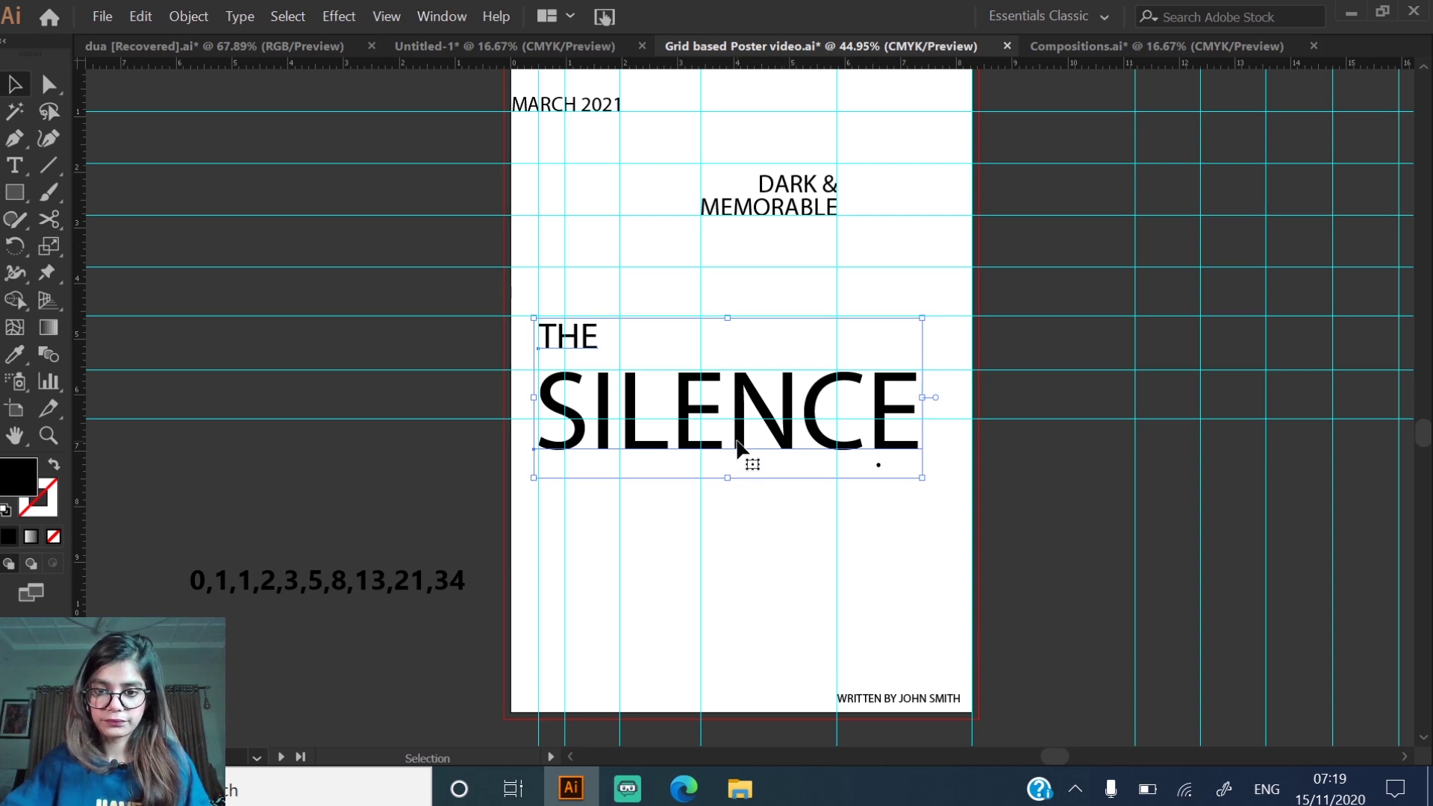
{"action": "left_click_drag", "start_coordinate": [737, 442], "coordinate": [746, 408]}
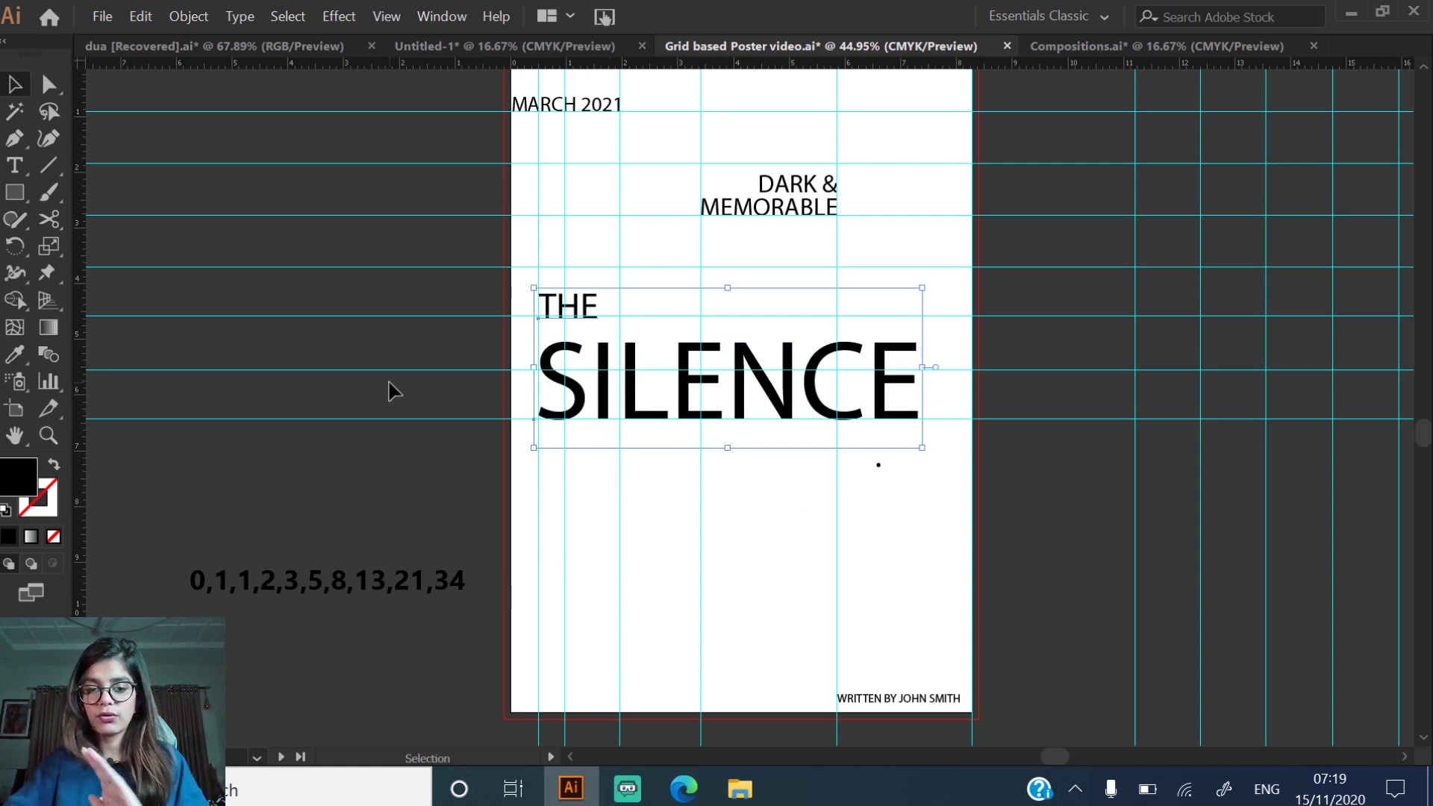
{"action": "left_click_drag", "start_coordinate": [727, 389], "coordinate": [727, 442]}
{"action": "left_click", "coordinate": [987, 509]}
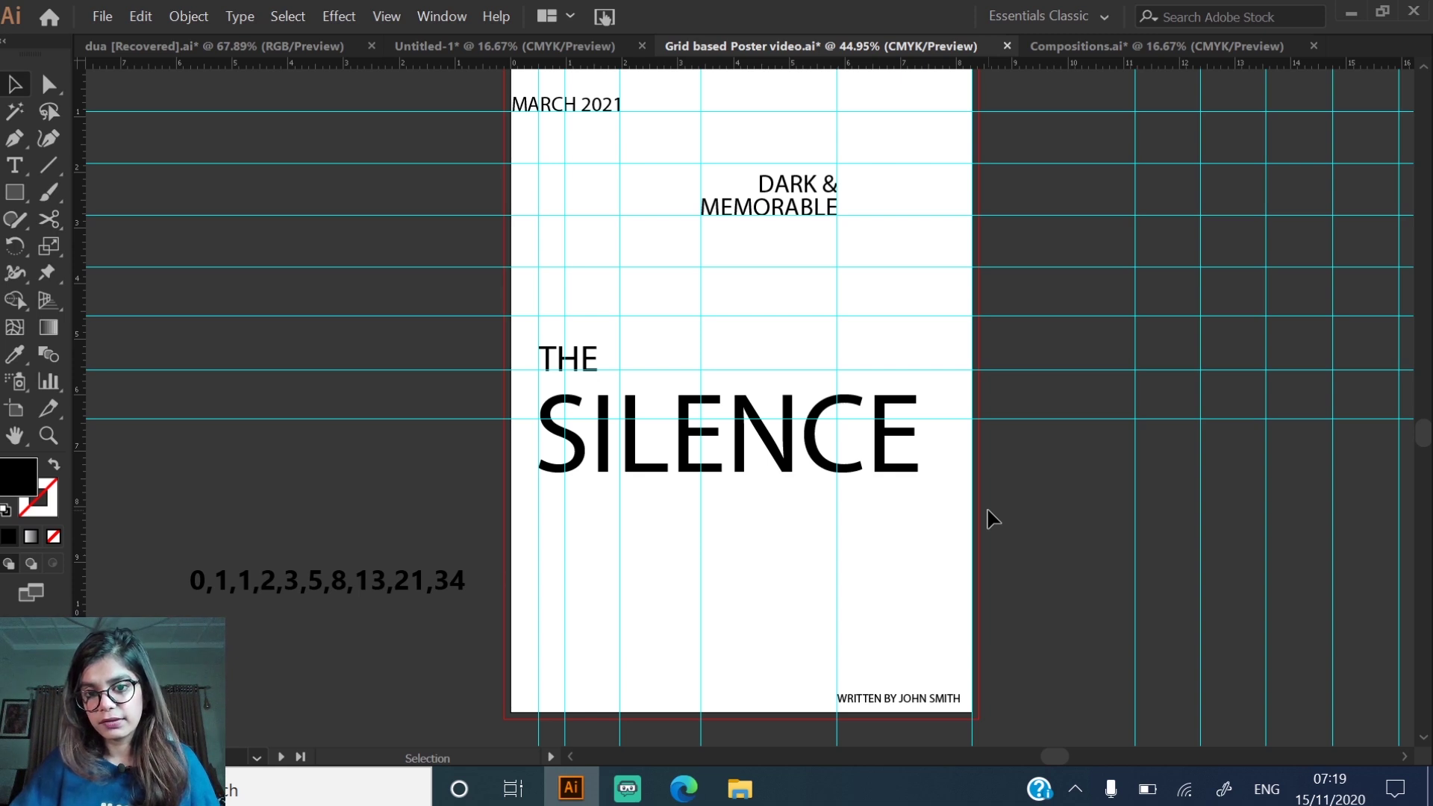
- Draw a black circle between the tagline and SILENCE with the Ellipse tool, starting at the third vertical guide inside the left edge
{"action": "left_click", "coordinate": [15, 192]}
{"action": "left_click", "coordinate": [112, 247]}
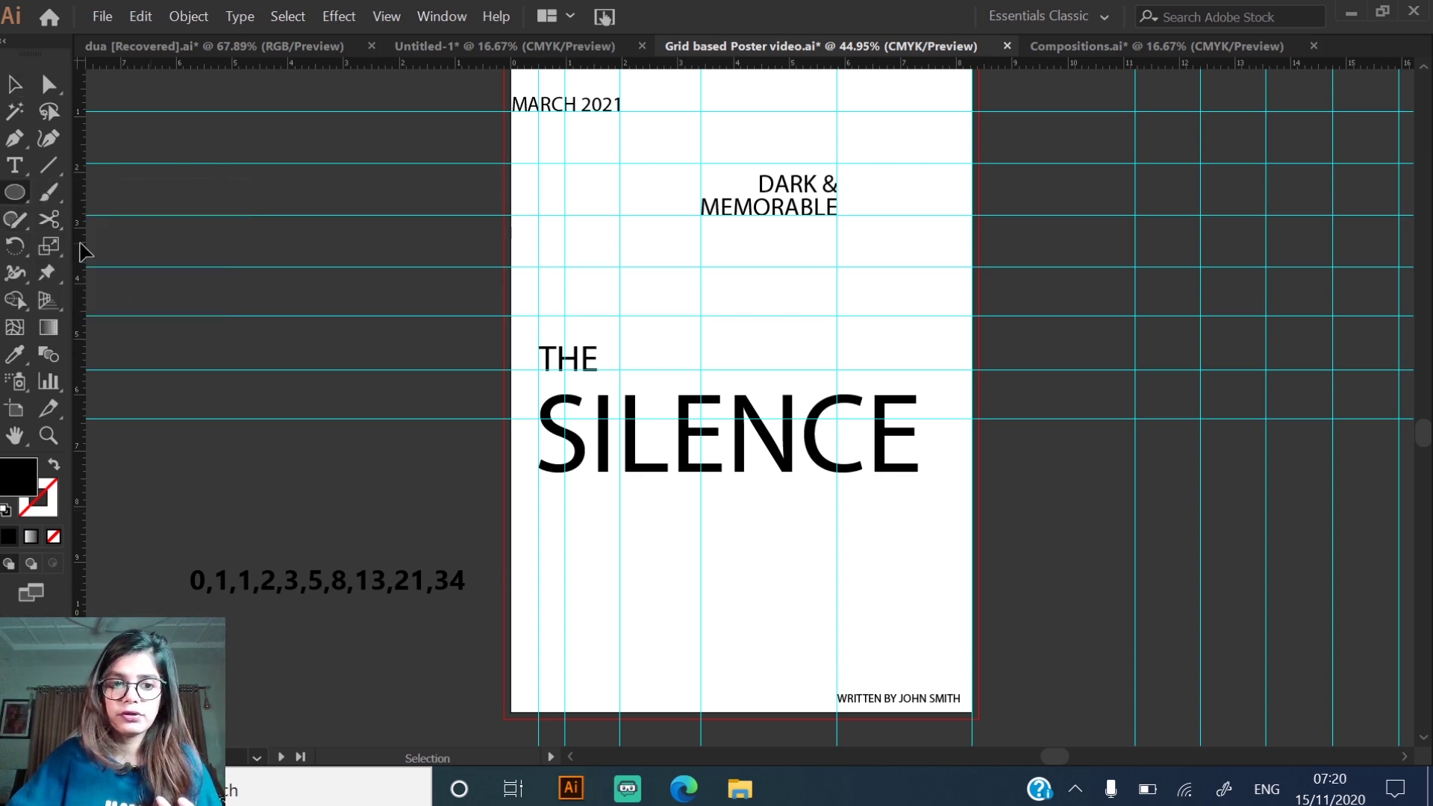
{"action": "left_click_drag", "start_coordinate": [619, 233], "coordinate": [754, 367]}
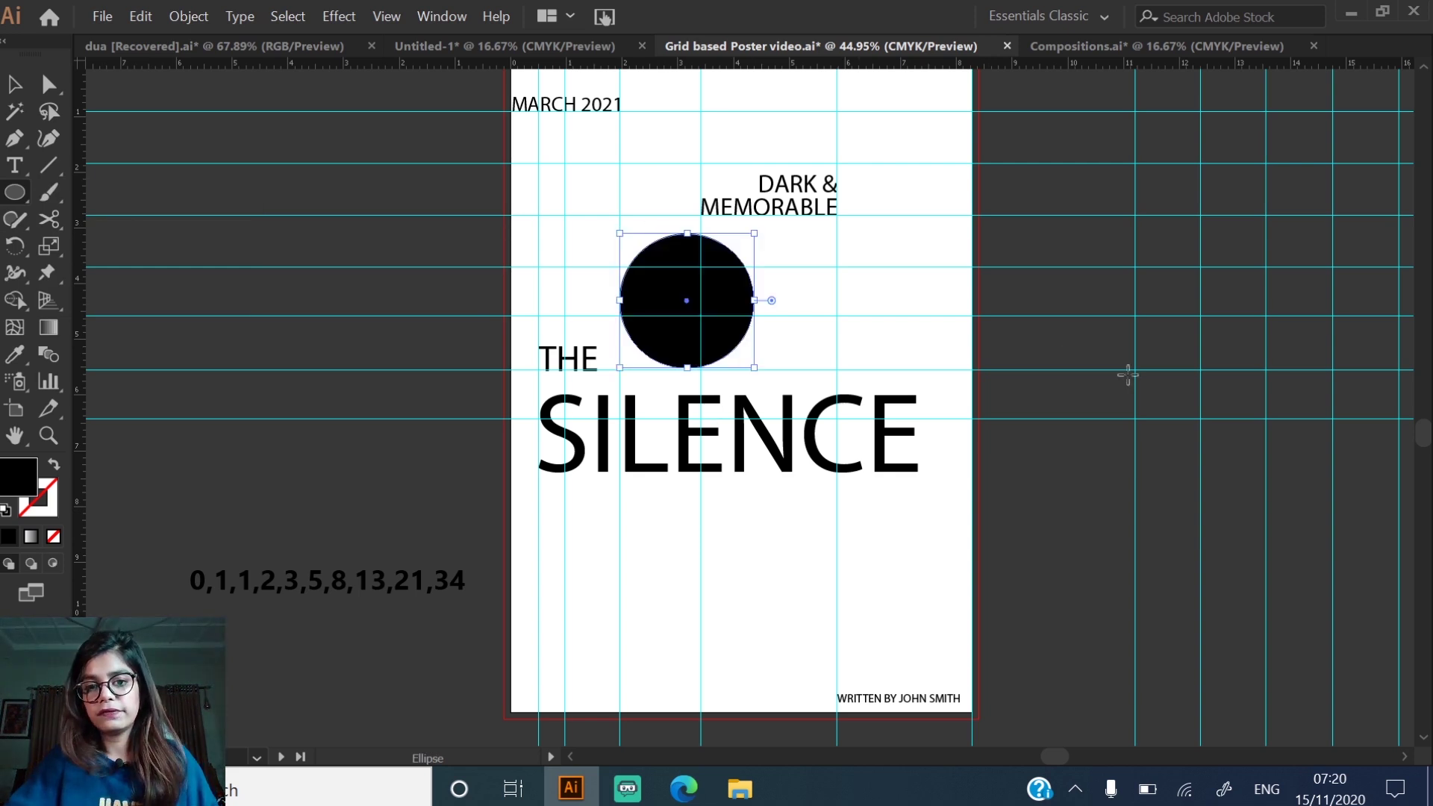
- Draw a black square about 1.35 in wide below SILENCE with the Rectangle tool
{"action": "left_click", "coordinate": [24, 196]}
{"action": "left_click", "coordinate": [92, 191]}
{"action": "left_click_drag", "start_coordinate": [682, 506], "coordinate": [758, 580]}
{"action": "left_click", "coordinate": [965, 640]}
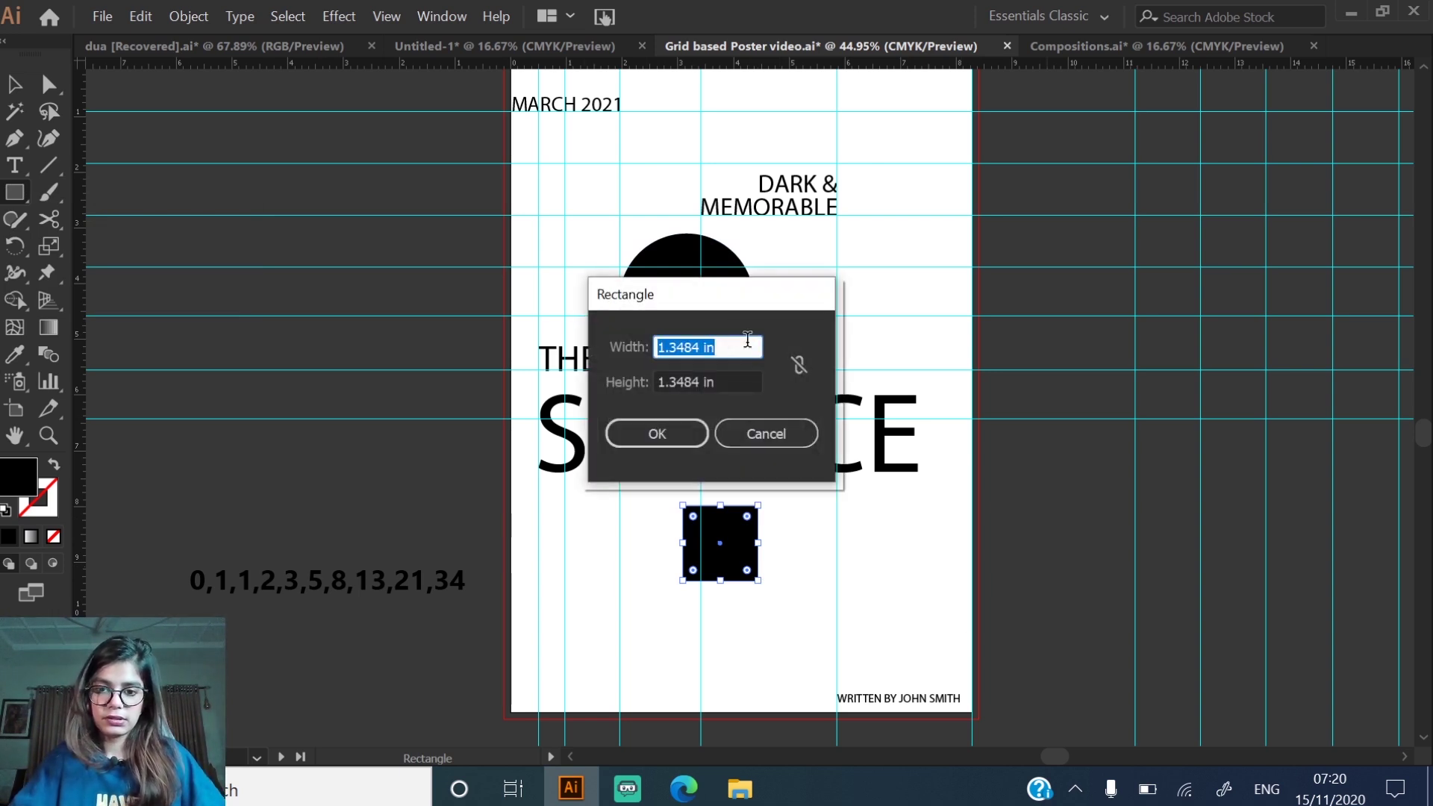
{"action": "left_click", "coordinate": [797, 445]}
- Create a triangle with the Polygon tool, using a radius of 0.6944 in and 3 sides
{"action": "left_click_drag", "start_coordinate": [16, 195], "coordinate": [110, 267]}
{"action": "left_click", "coordinate": [633, 383]}
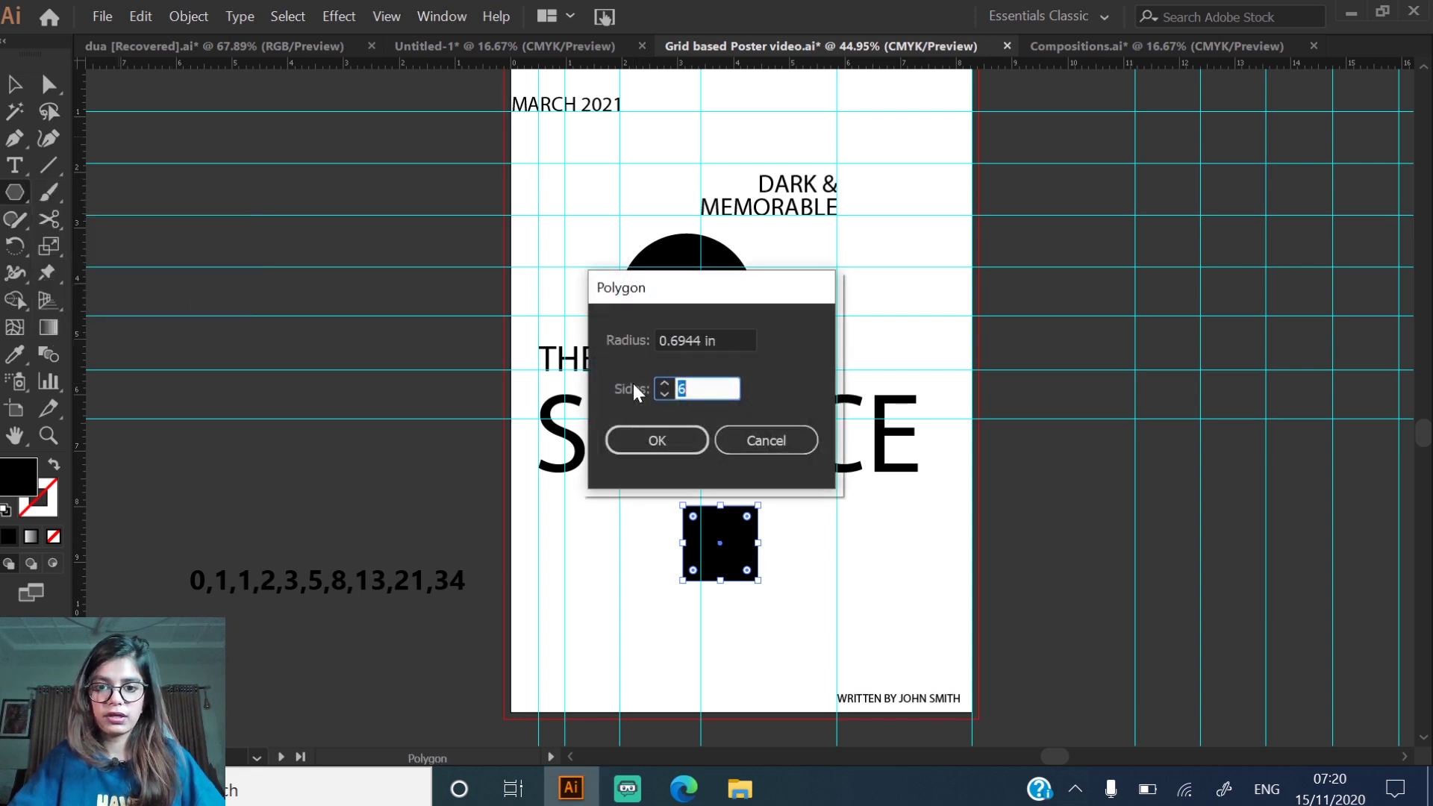
{"action": "type", "text": "3"}
{"action": "key", "text": "Return"}
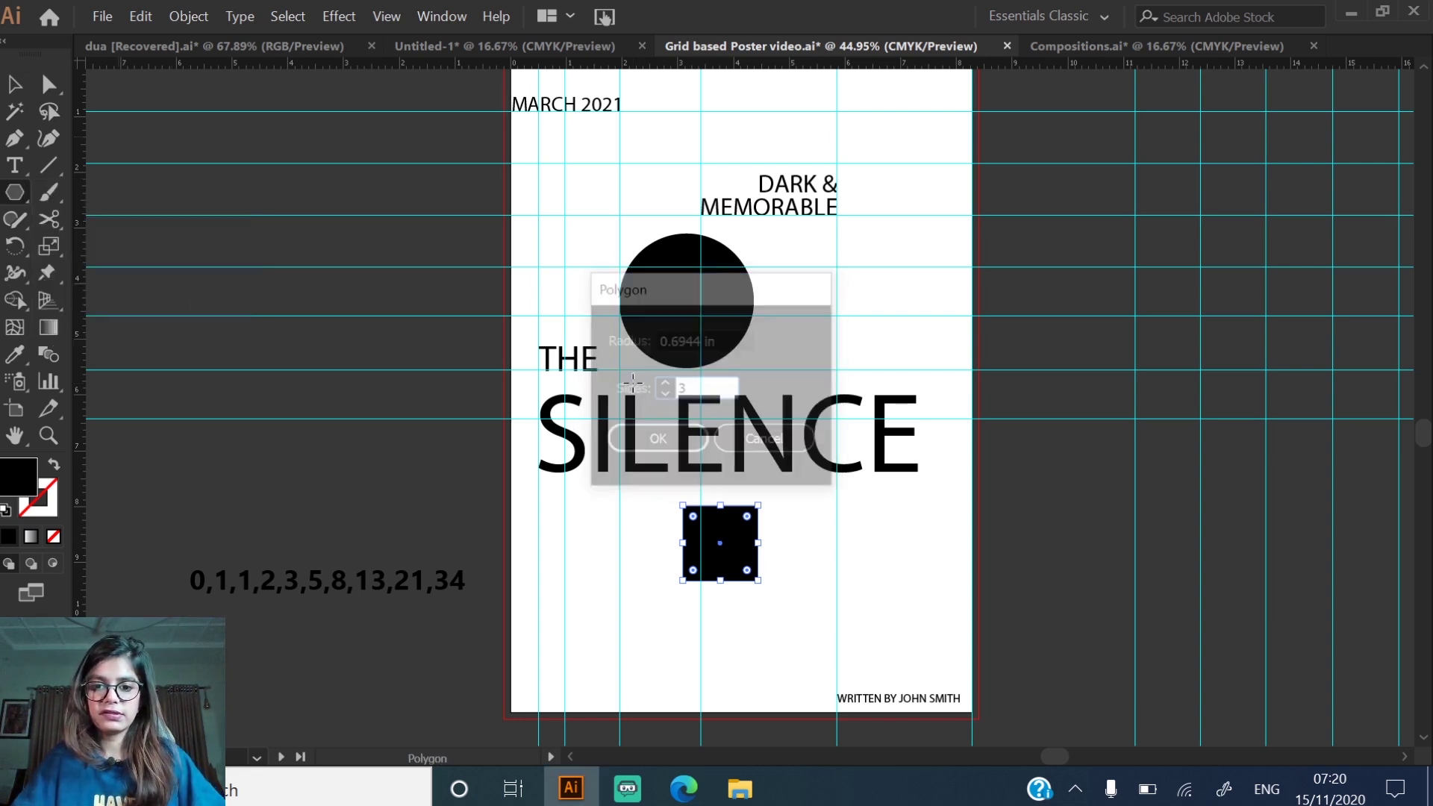
- Enlarge the triangle to about three times its size and move it off the poster onto the empty canvas beside it
{"action": "key", "text": "v"}
{"action": "left_click_drag", "start_coordinate": [666, 403], "coordinate": [806, 522]}
{"action": "scroll", "coordinate": [889, 473], "scroll_direction": "down", "scroll_amount": 2}
{"action": "left_click_drag", "start_coordinate": [729, 409], "coordinate": [1191, 555]}
{"action": "left_click", "coordinate": [1008, 360]}
- Move the circle off the poster to above the triangle, and place the square beside THE
{"action": "scroll", "coordinate": [970, 395], "scroll_direction": "up", "scroll_amount": 2}
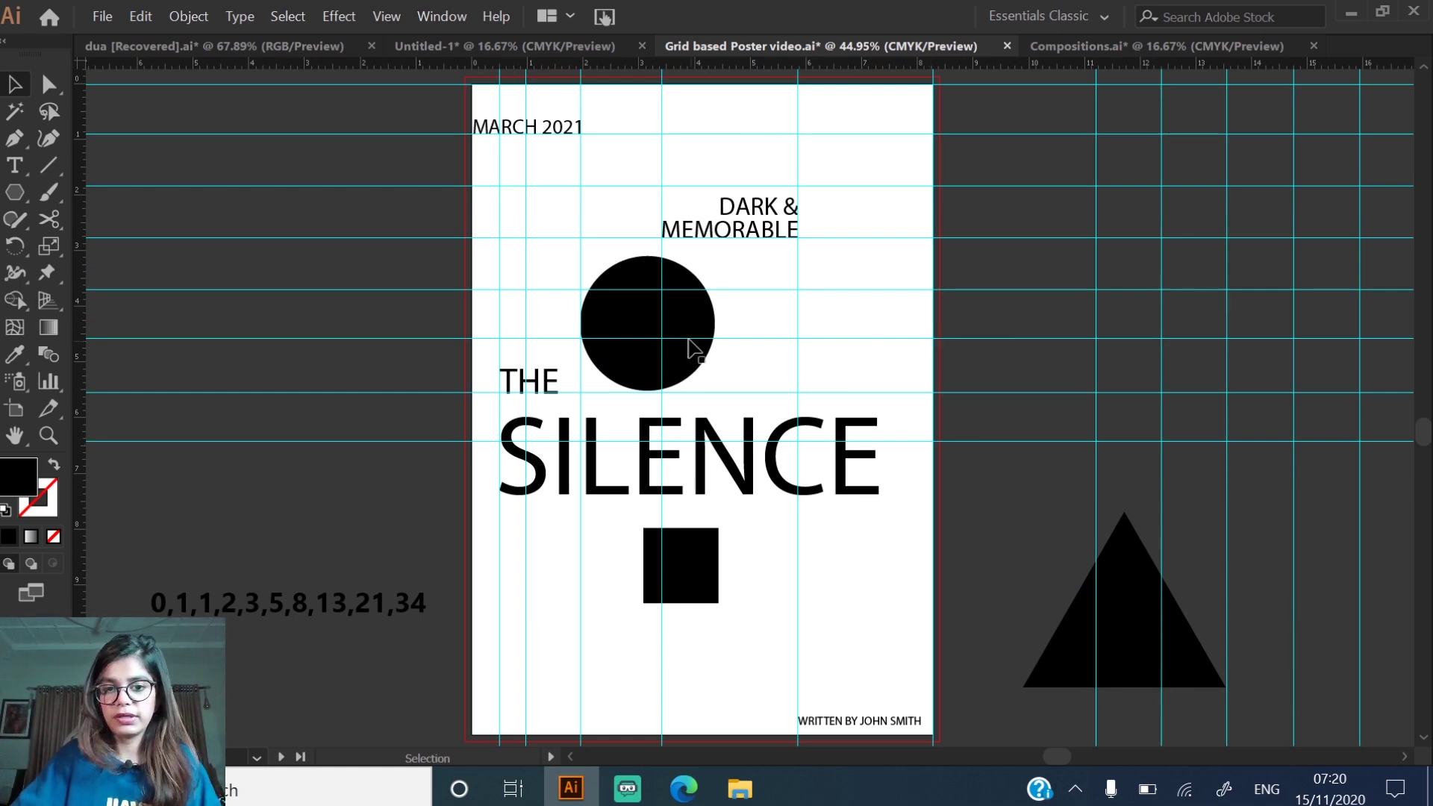
{"action": "left_click_drag", "start_coordinate": [699, 364], "coordinate": [942, 468]}
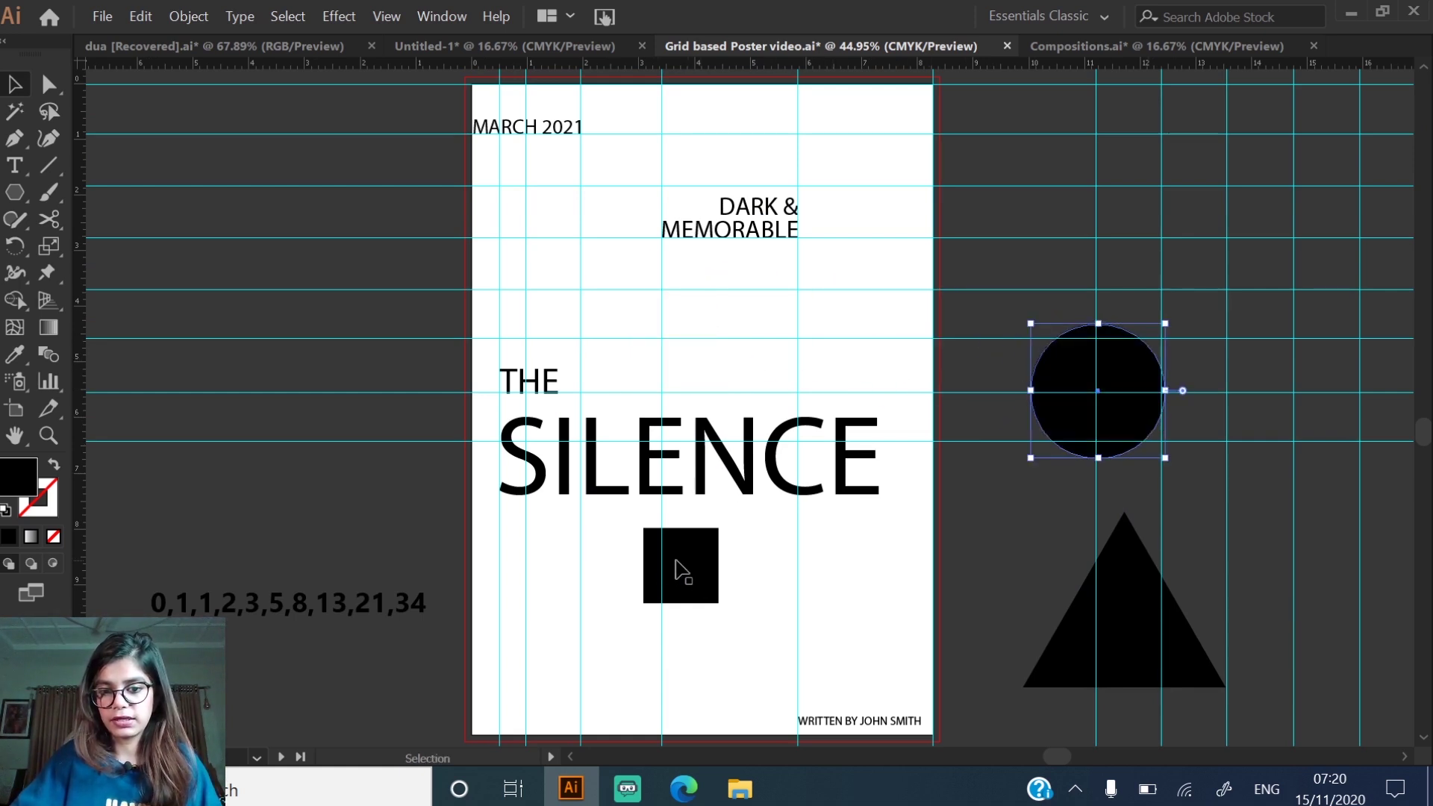
{"action": "left_click_drag", "start_coordinate": [705, 582], "coordinate": [807, 620]}
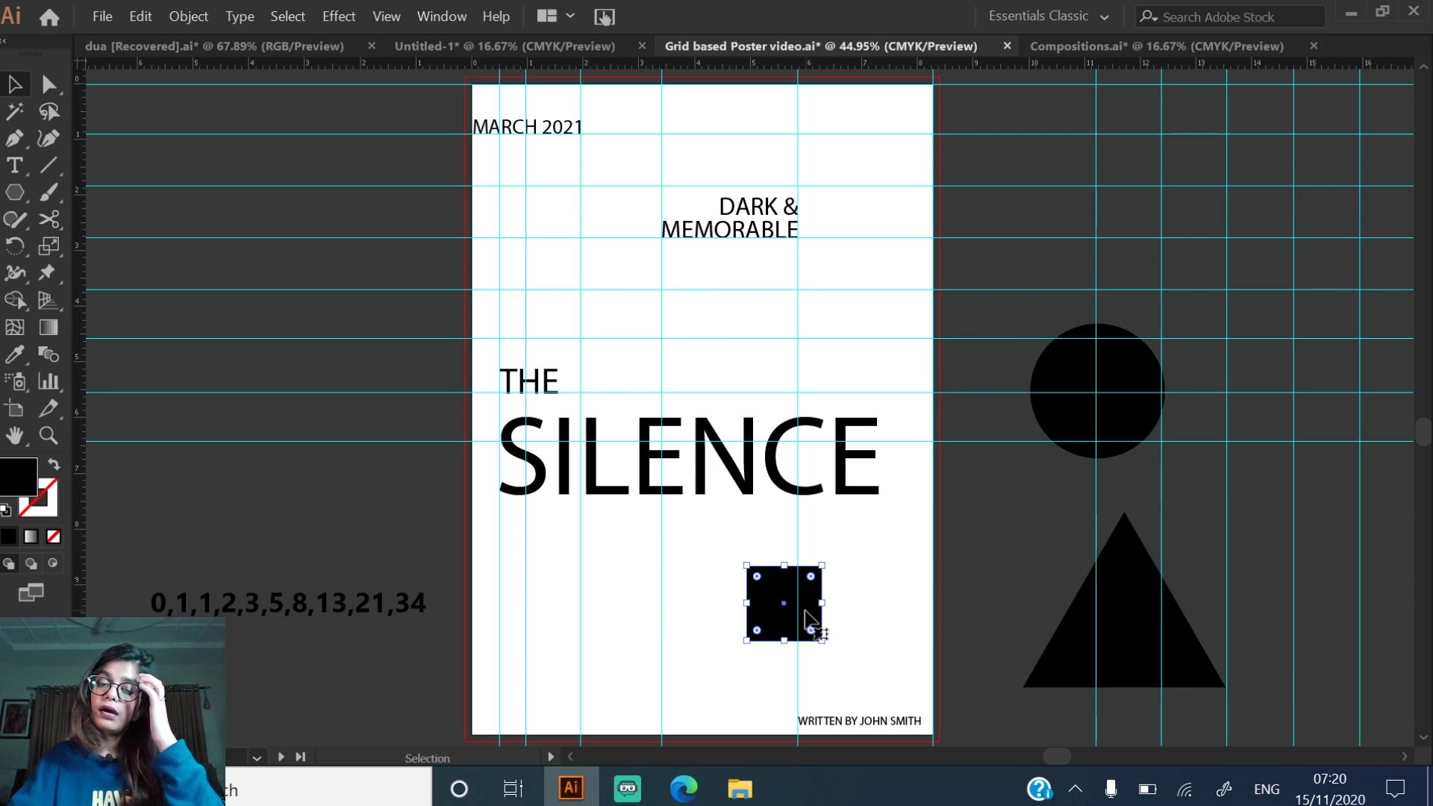
{"action": "left_click_drag", "start_coordinate": [812, 615], "coordinate": [642, 357]}
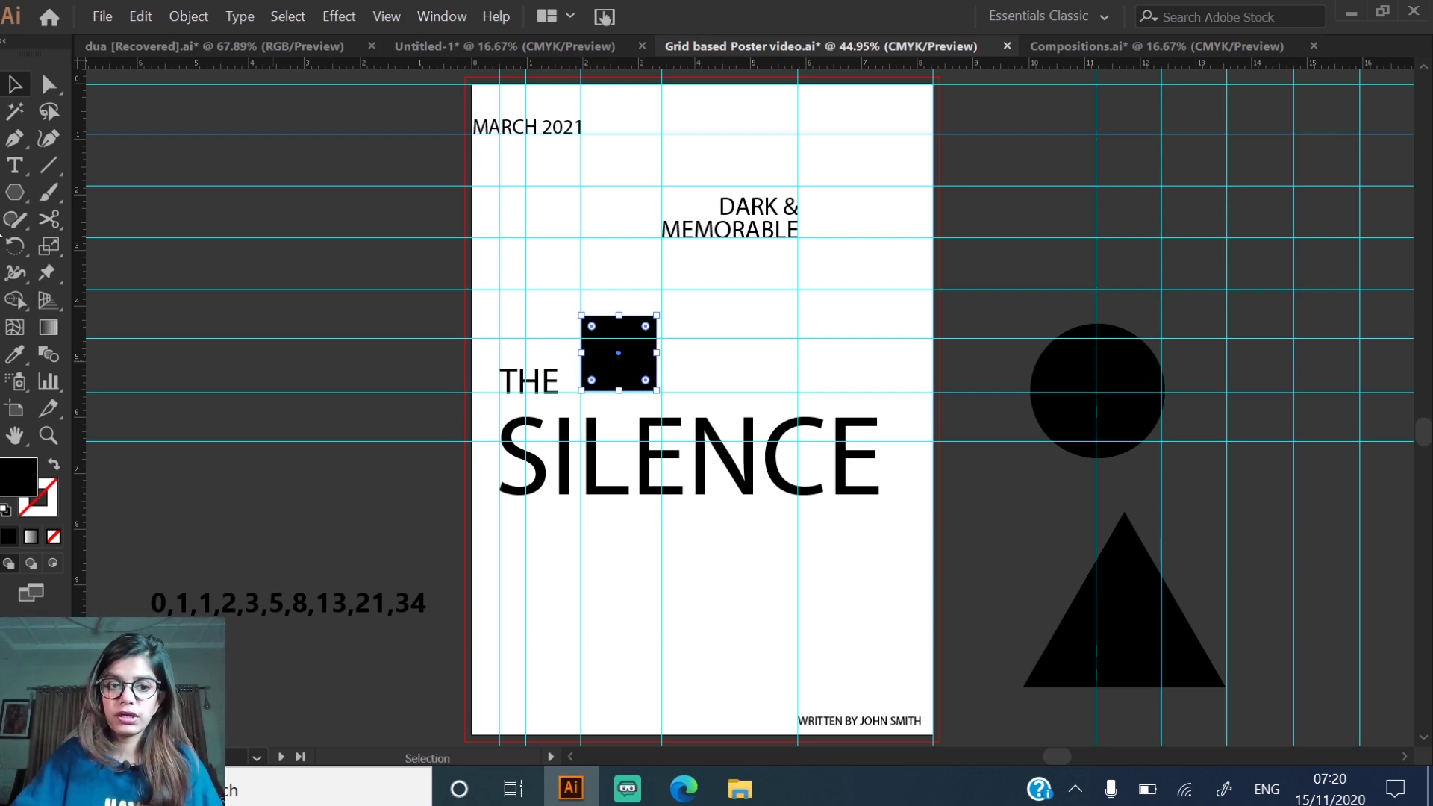
- Draw a horizontal line across the empty area below SILENCE with the Line Segment tool
{"action": "left_click", "coordinate": [48, 165]}
{"action": "left_click_drag", "start_coordinate": [550, 565], "coordinate": [873, 613]}
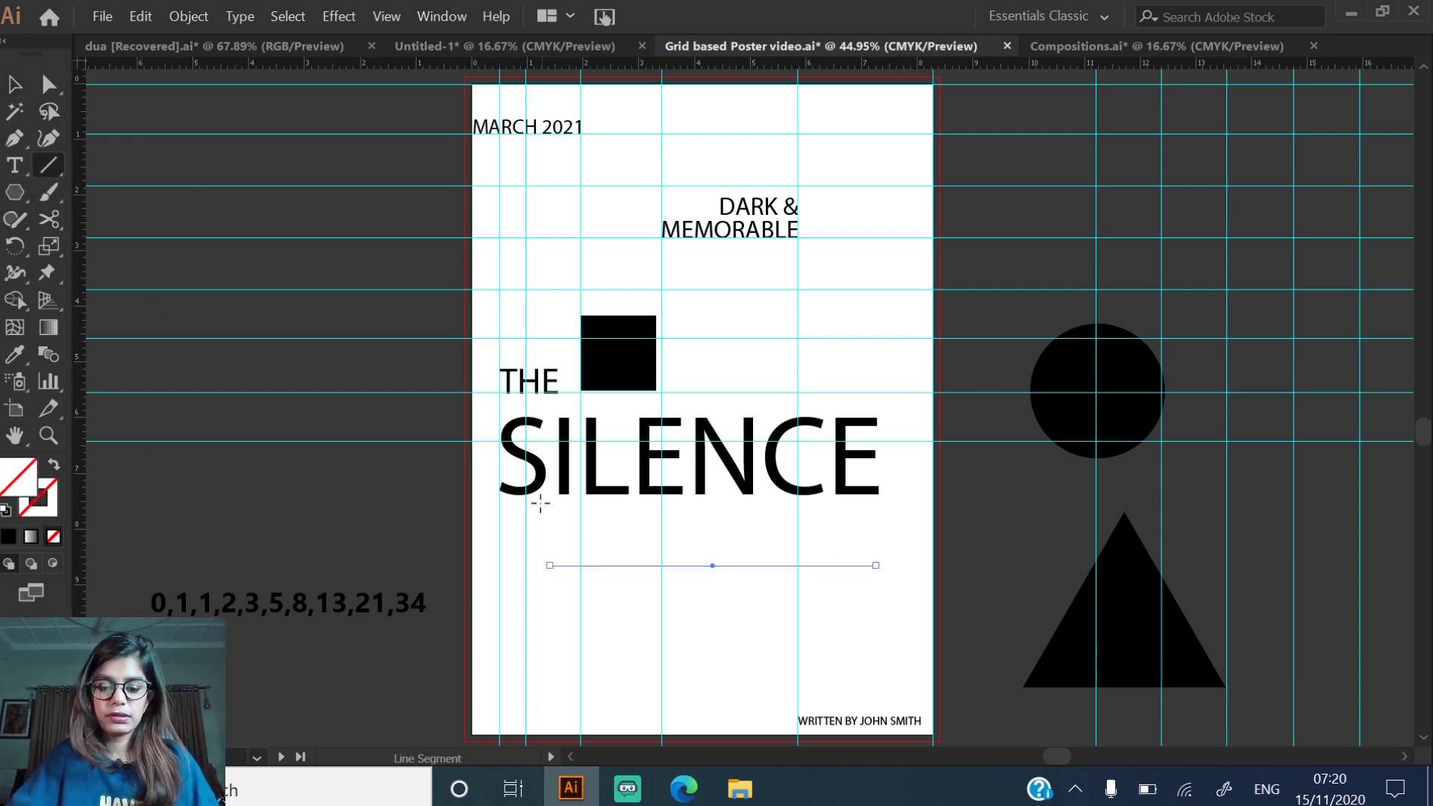
{"action": "key", "text": "v"}
- Draw a long thin rectangle below SILENCE and fill it with black
{"action": "left_click", "coordinate": [56, 202]}
{"action": "left_click_drag", "start_coordinate": [550, 605], "coordinate": [889, 621]}
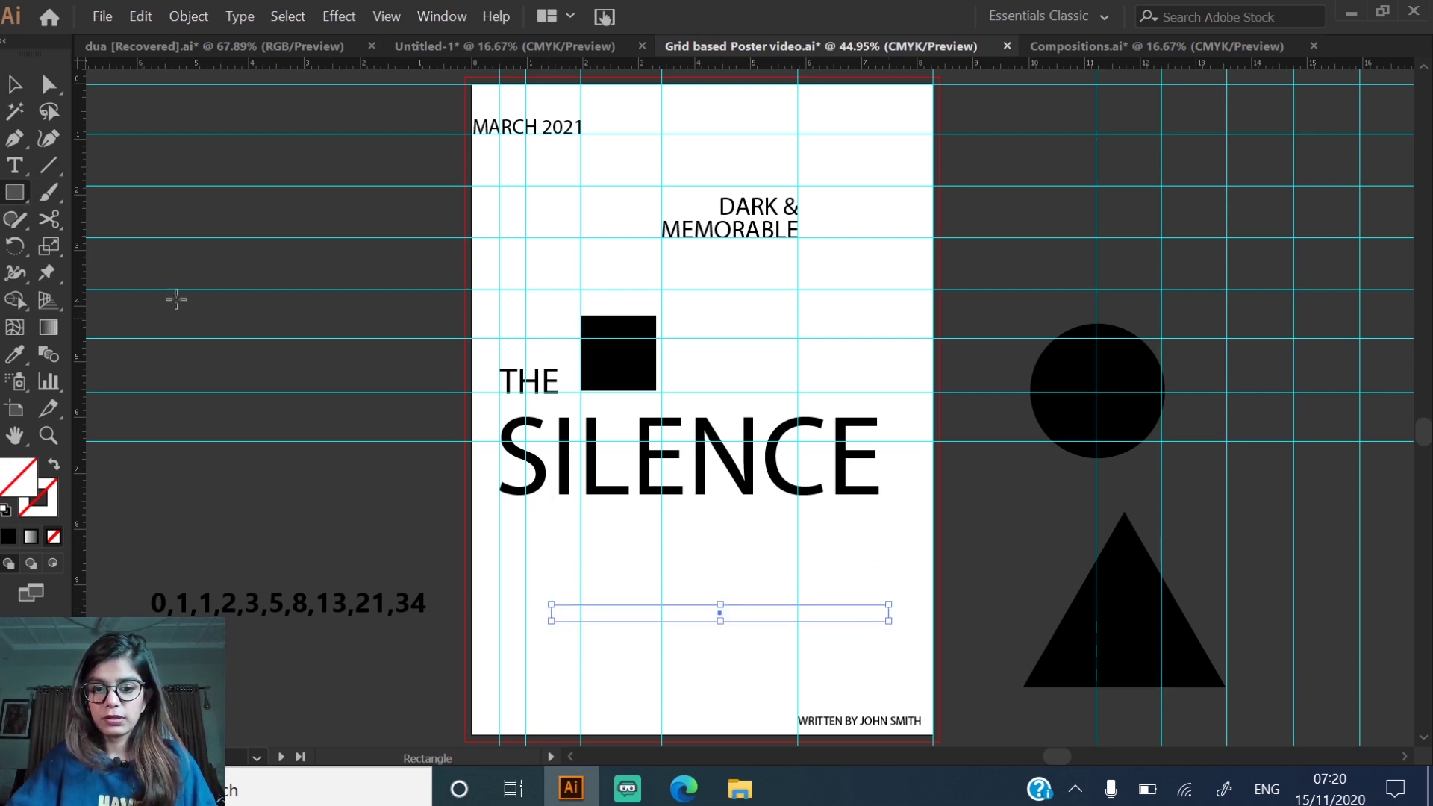
{"action": "left_click", "coordinate": [14, 84]}
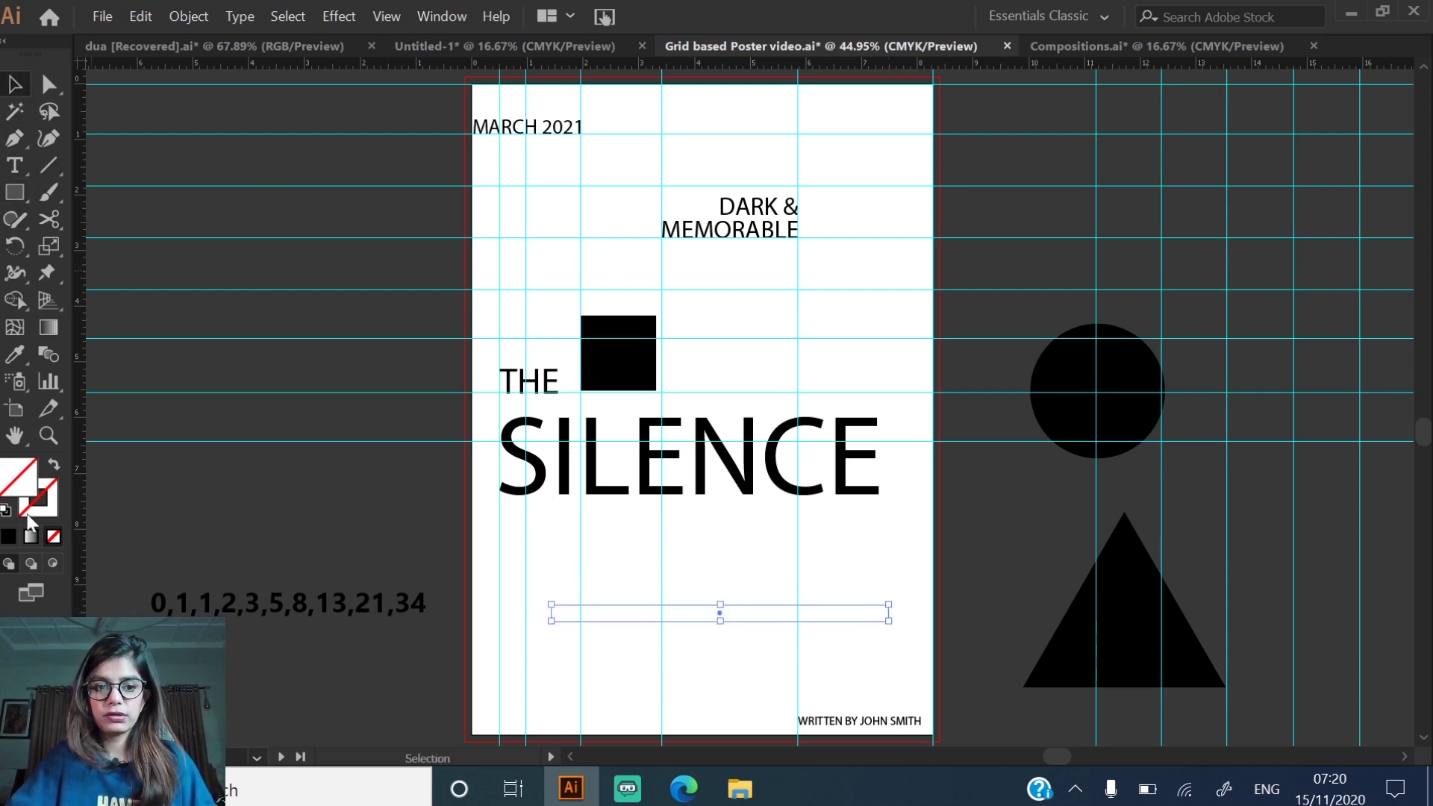
{"action": "left_click", "coordinate": [10, 535]}
{"action": "left_click", "coordinate": [288, 603]}
- Move the black bar down beside the WRITTEN BY credit and shorten it to start at the first vertical guide inside the left edge
{"action": "scroll", "coordinate": [821, 567], "scroll_direction": "down", "scroll_amount": 1}
{"action": "left_click_drag", "start_coordinate": [862, 561], "coordinate": [767, 671]}
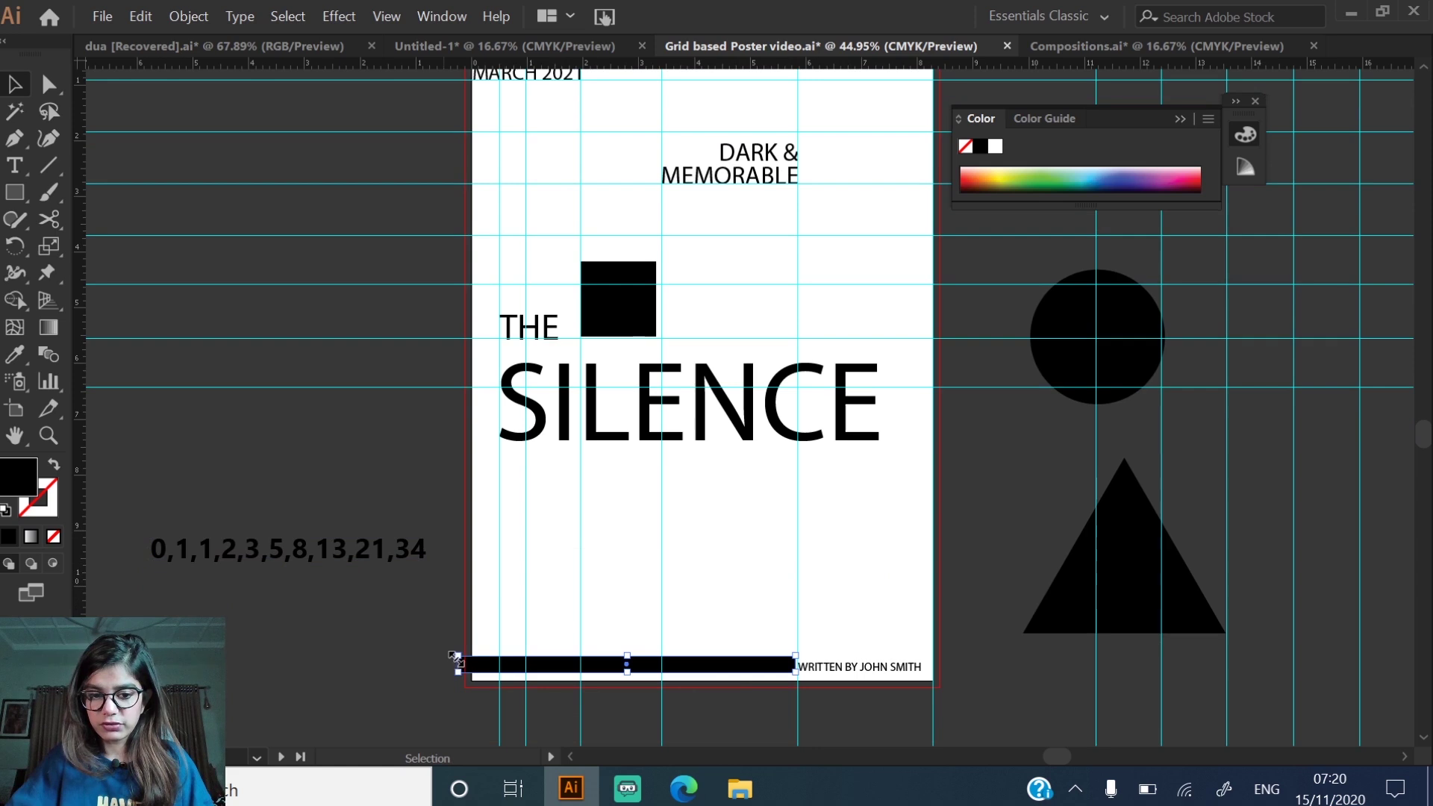
{"action": "left_click_drag", "start_coordinate": [465, 659], "coordinate": [499, 659]}
{"action": "left_click", "coordinate": [710, 585]}
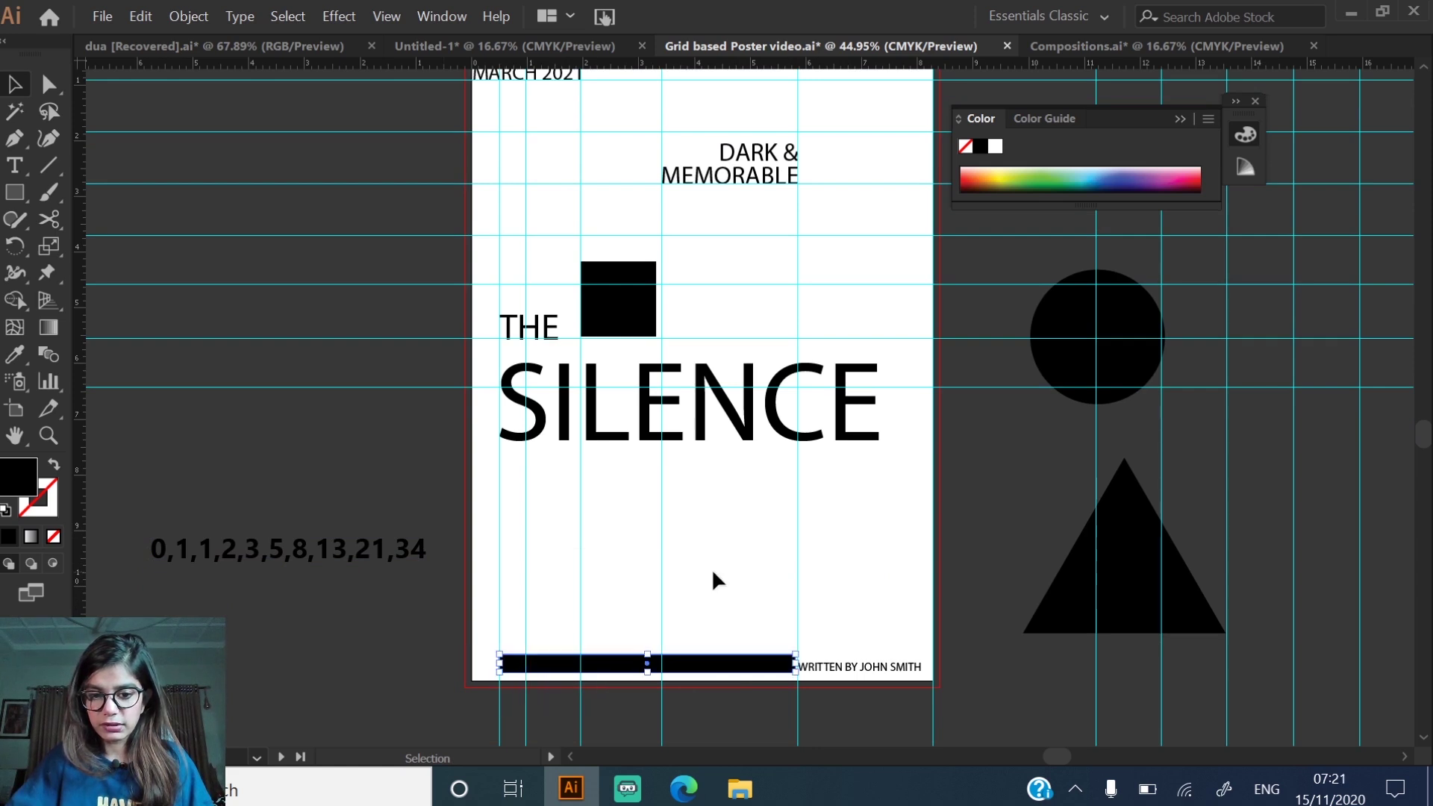
- Shift the black bar to start at the poster's left edge and reduce its height
{"action": "mouse_move", "coordinate": [774, 675]}
{"action": "left_mouse_down"}
{"action": "mouse_move", "coordinate": [753, 680]}
{"action": "mouse_move", "coordinate": [764, 655]}
{"action": "mouse_move", "coordinate": [773, 665]}
{"action": "left_mouse_up"}
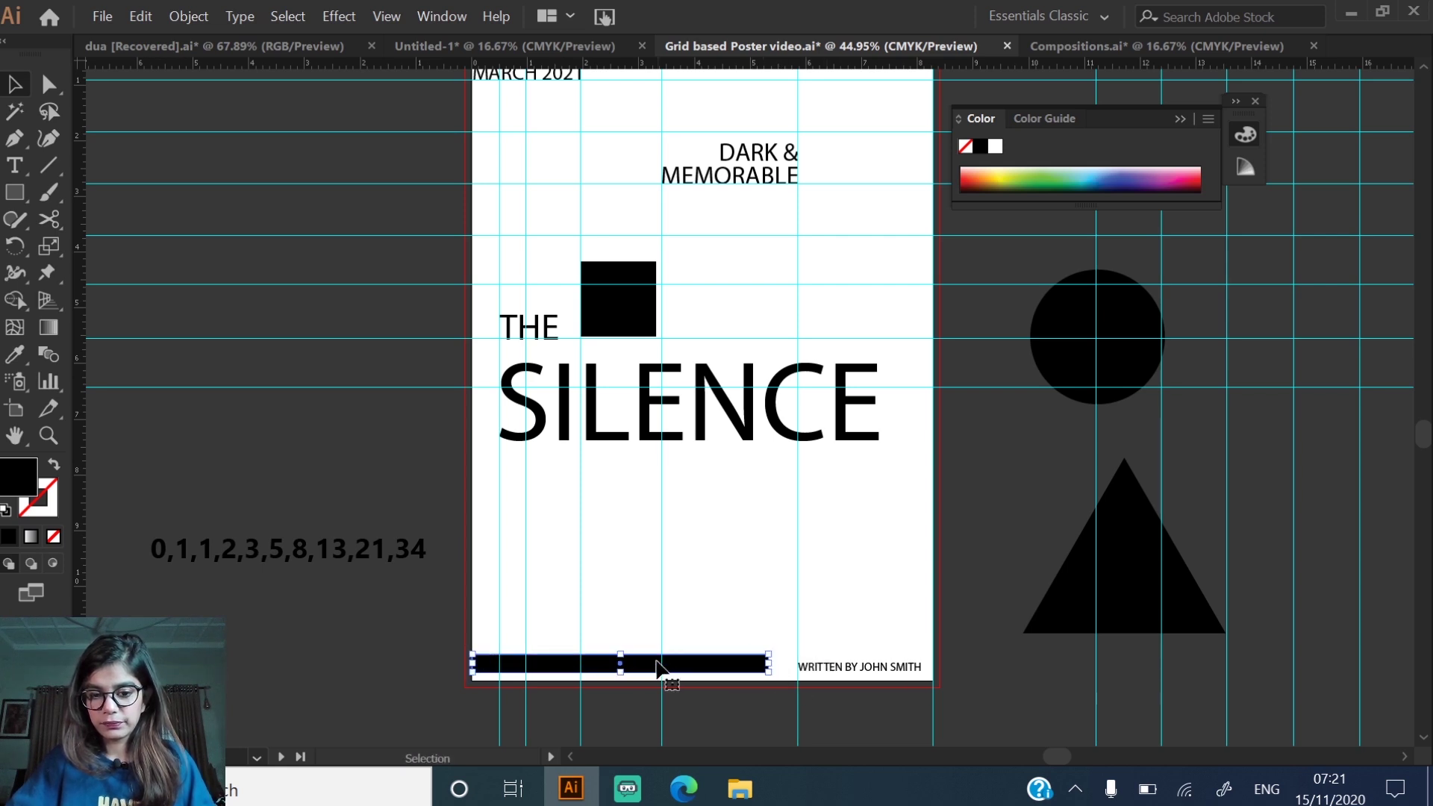
{"action": "left_click_drag", "start_coordinate": [620, 655], "coordinate": [623, 664]}
{"action": "left_click", "coordinate": [891, 562]}
{"action": "left_click", "coordinate": [729, 669]}
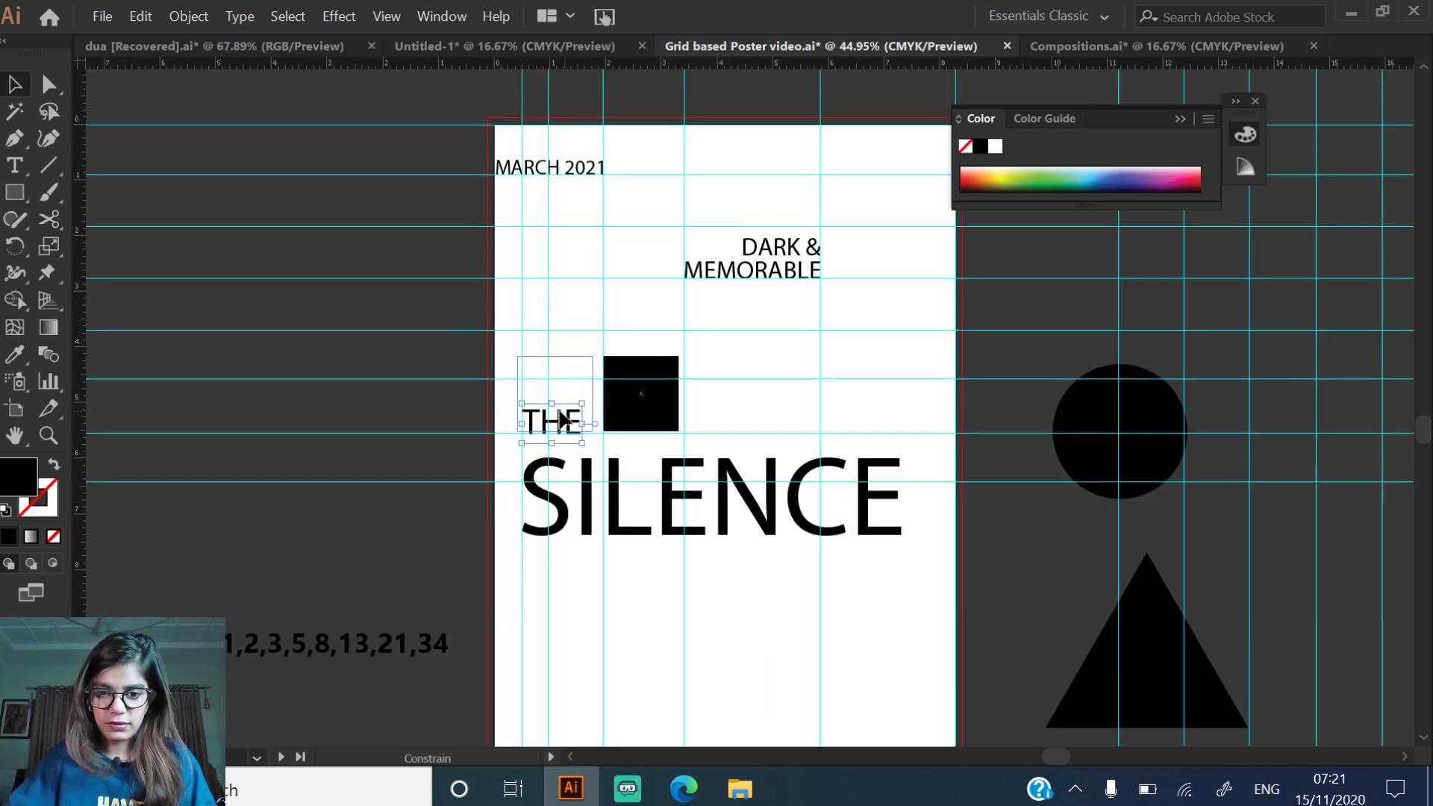
- Move the black square over THE at the first vertical guide and enlarge it to the third guide, checking the overlap in outline view
{"action": "left_click_drag", "start_coordinate": [562, 411], "coordinate": [570, 413]}
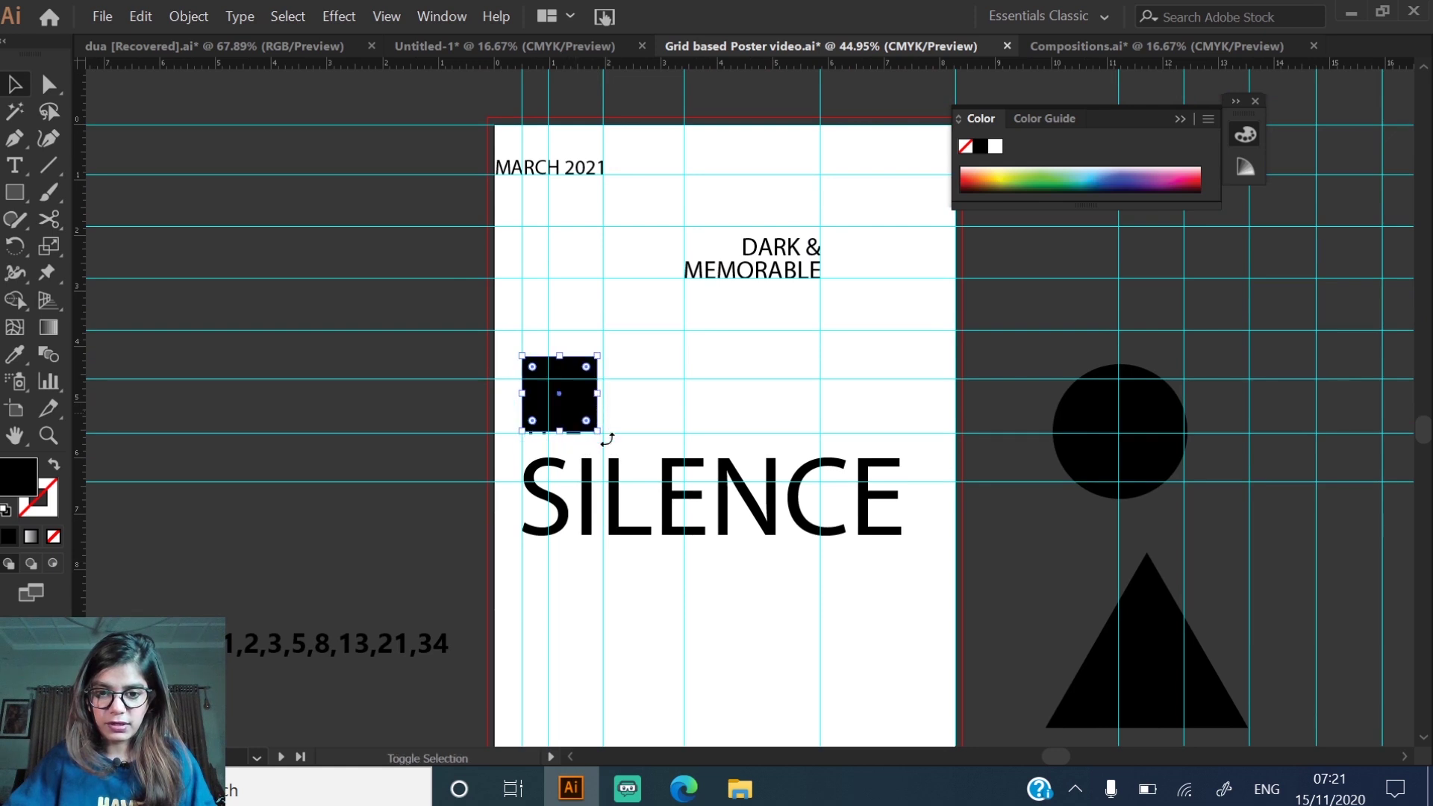
{"action": "left_click_drag", "start_coordinate": [597, 356], "coordinate": [605, 341]}
{"action": "left_click", "coordinate": [646, 351]}
{"action": "key", "text": "z"}
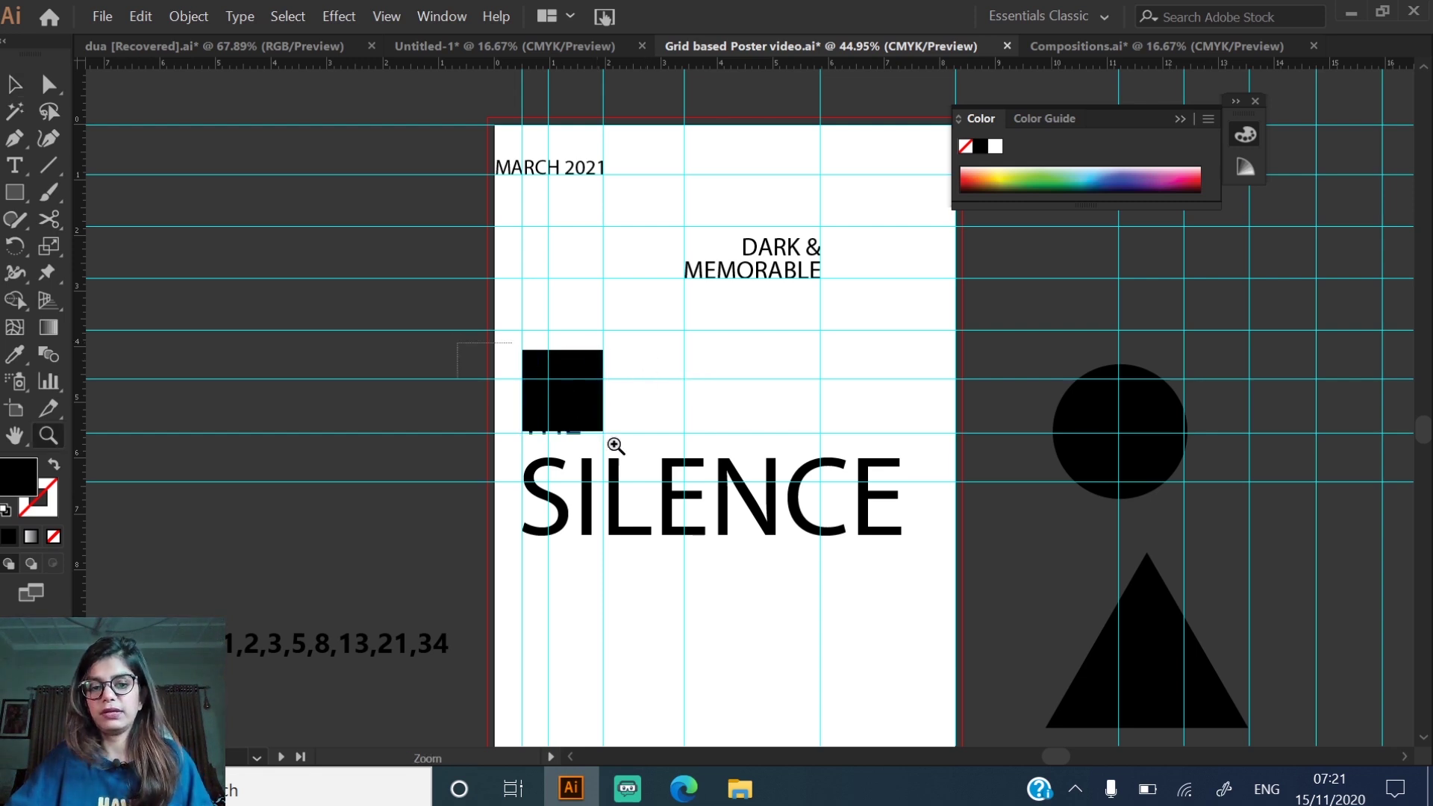
{"action": "left_click_drag", "start_coordinate": [456, 343], "coordinate": [761, 586]}
{"action": "key", "text": "ctrl+y"}
{"action": "key", "text": "ctrl+y"}
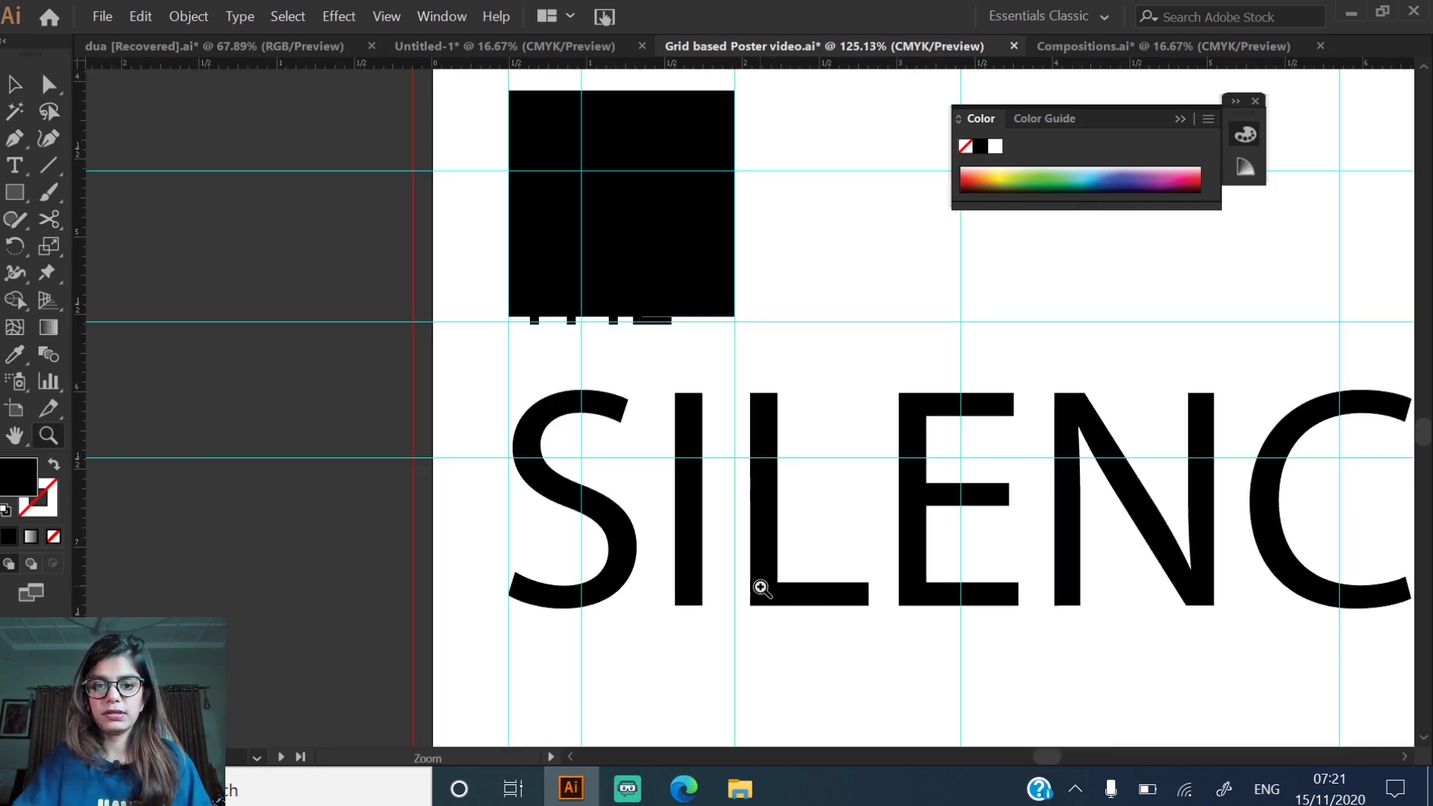
- Move the black square over THE down so its lower edge rests on the horizontal guide
{"action": "key", "text": "v"}
{"action": "left_click", "coordinate": [718, 265]}
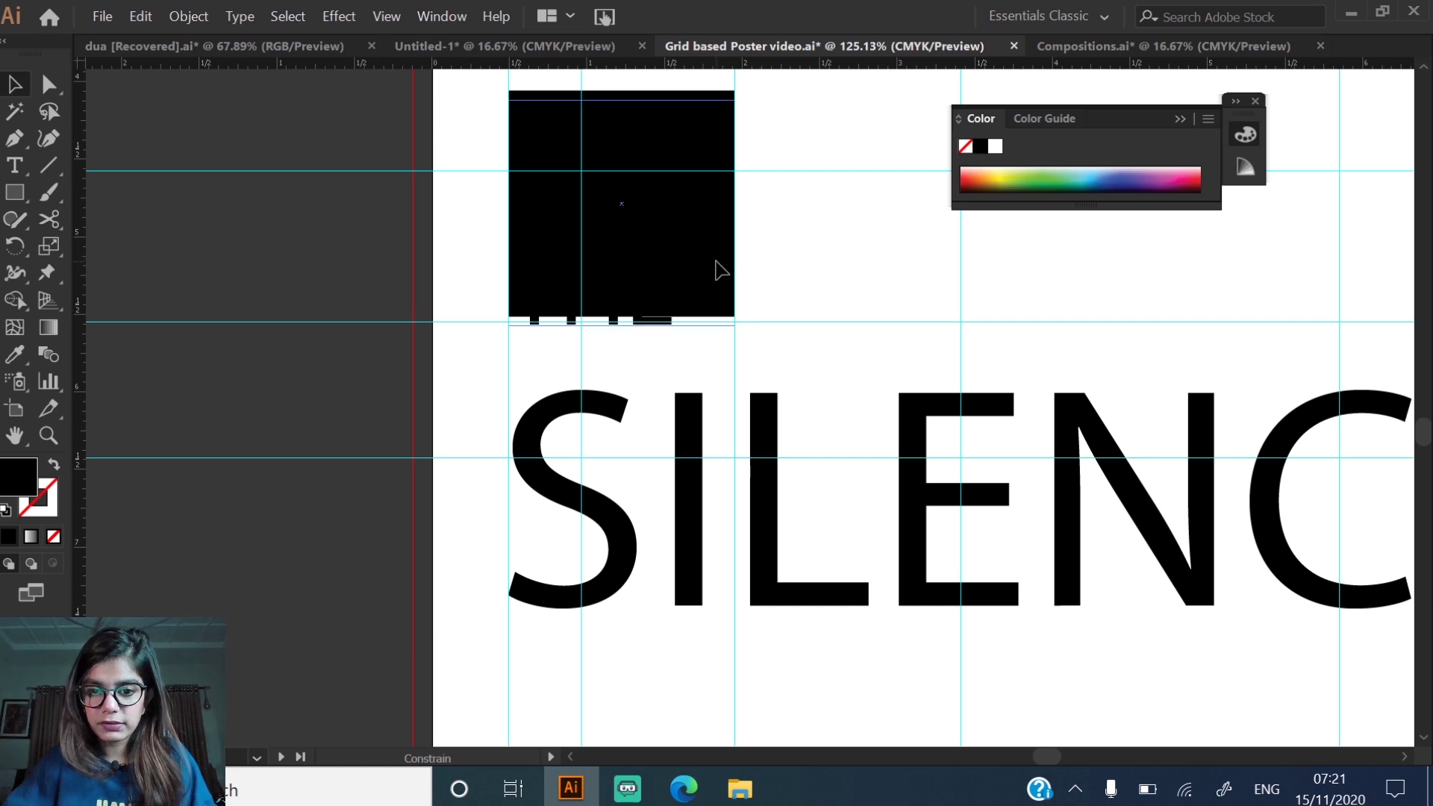
{"action": "left_click_drag", "start_coordinate": [719, 265], "coordinate": [718, 269]}
{"action": "left_click", "coordinate": [858, 284]}
- Fill the word THE with white and bring it to the front of the black square
{"action": "left_click", "coordinate": [564, 325]}
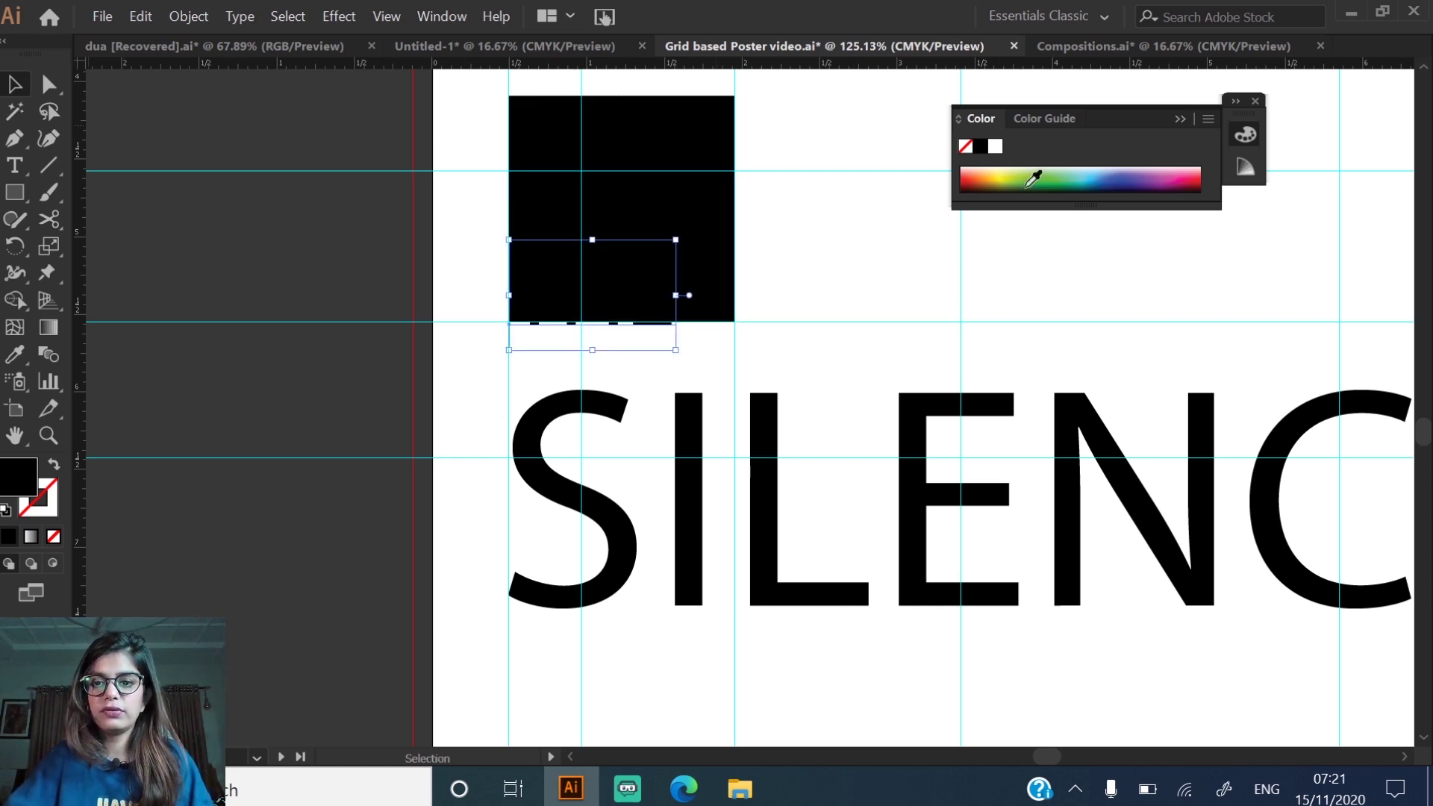
{"action": "left_click", "coordinate": [998, 147]}
{"action": "right_click", "coordinate": [614, 309]}
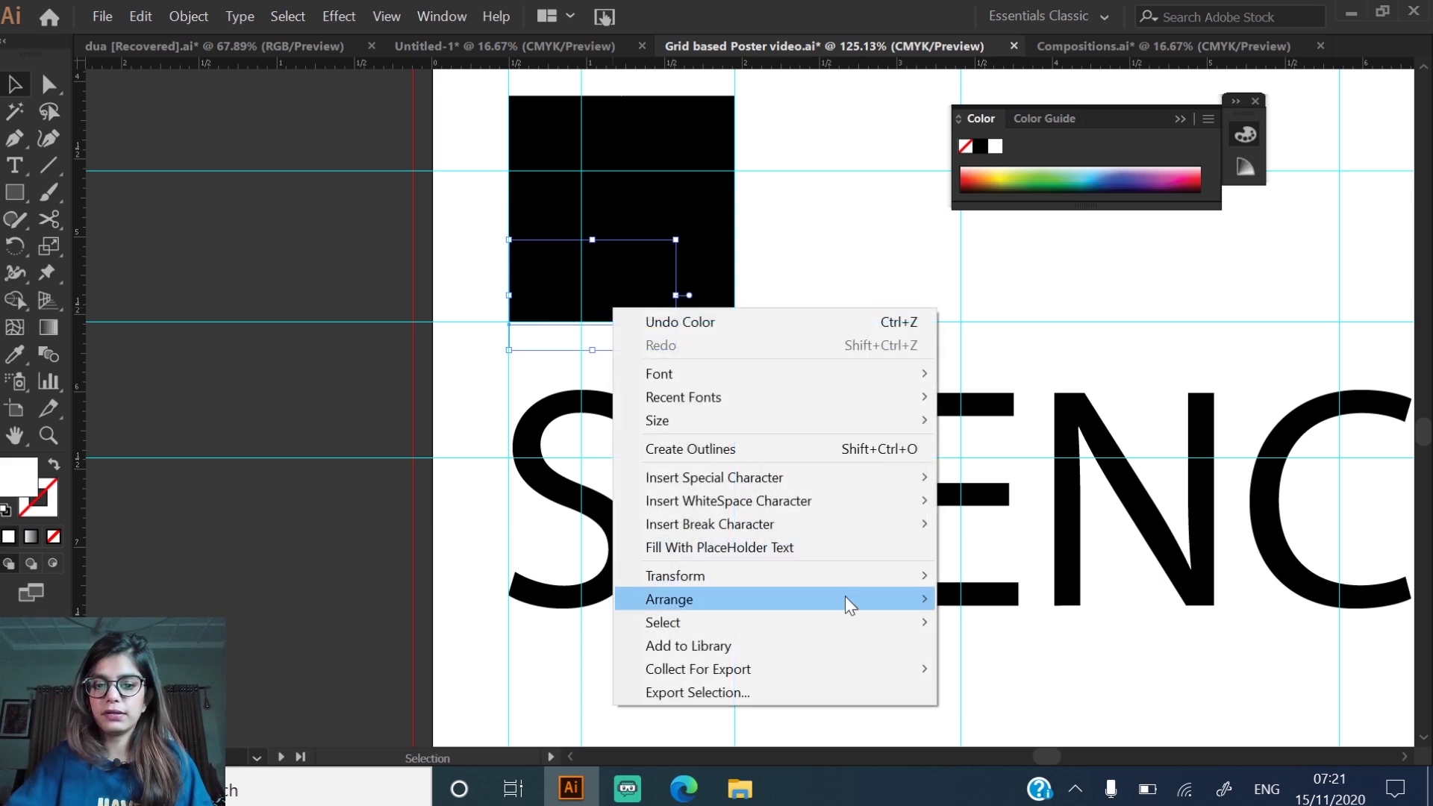
{"action": "mouse_move", "coordinate": [928, 603]}
{"action": "left_click", "coordinate": [1006, 600]}
{"action": "left_click", "coordinate": [610, 582]}
{"action": "left_click", "coordinate": [792, 330]}
- Place a smaller copy of the black square just after the DARK & MEMORABLE text
{"action": "key", "text": "ctrl+0"}
{"action": "key", "text": "ctrl+v"}
{"action": "scroll", "coordinate": [817, 302], "scroll_direction": "up", "scroll_amount": 5}
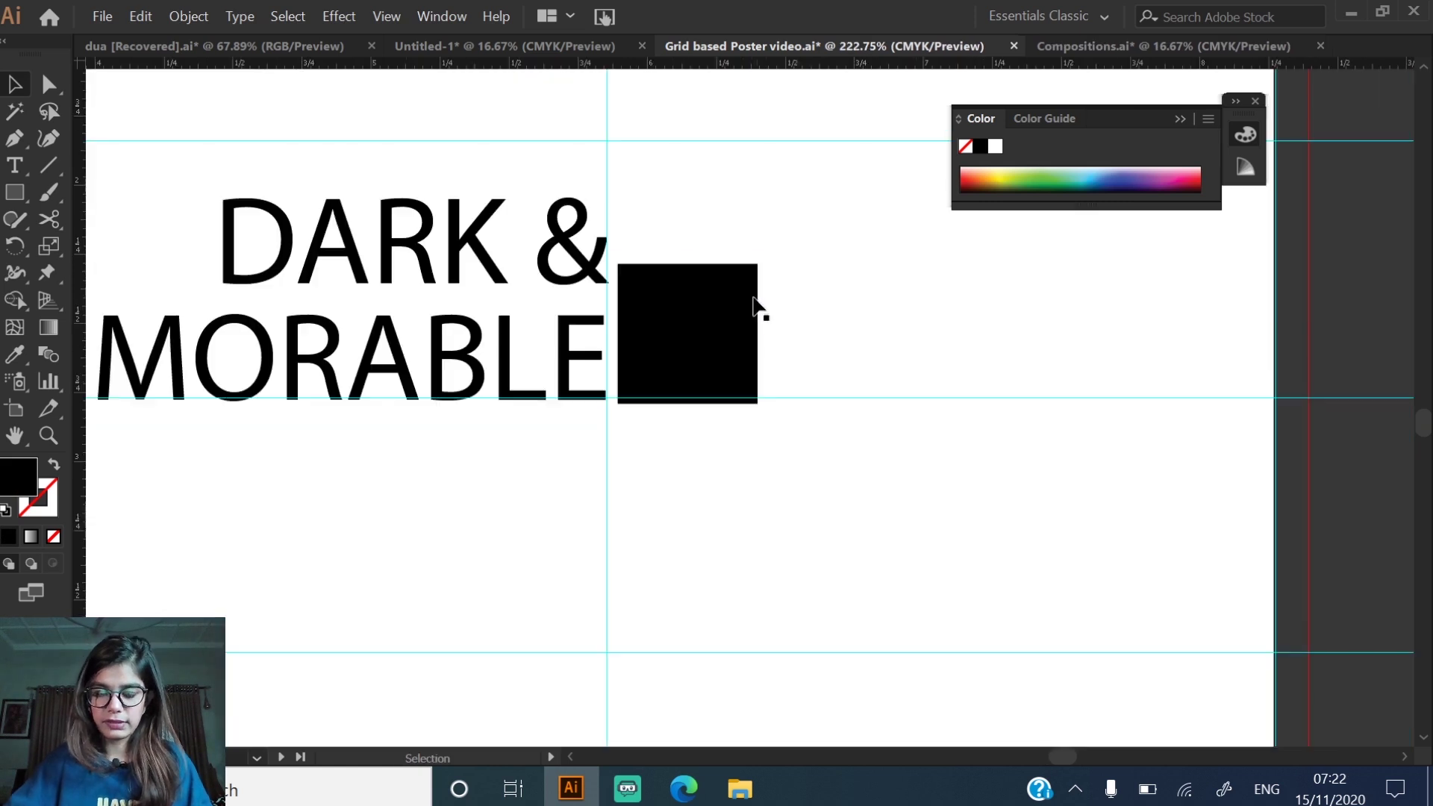
{"action": "scroll", "coordinate": [787, 291], "scroll_direction": "down", "scroll_amount": 5}
- Place another copy of the black square at the end of MARCH 2021 and shrink it onto the horizontal guide
{"action": "left_click_drag", "start_coordinate": [776, 297], "coordinate": [555, 192]}
{"action": "key", "text": "ctrl+space"}
{"action": "left_click_drag", "start_coordinate": [480, 161], "coordinate": [643, 271]}
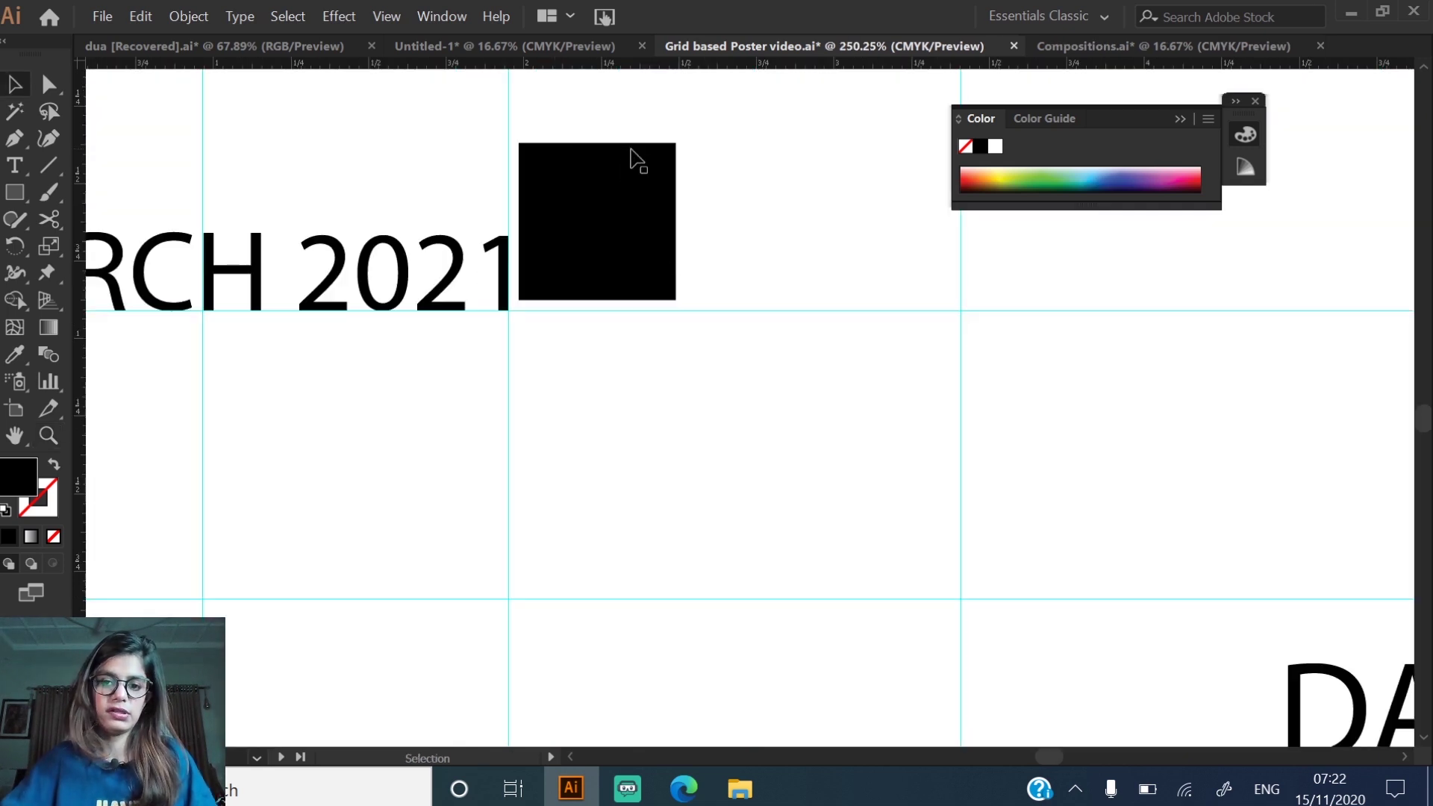
{"action": "left_click", "coordinate": [633, 157]}
{"action": "left_click_drag", "start_coordinate": [609, 149], "coordinate": [553, 311]}
- Move MARCH 2021 over to the first vertical guide and place the small square in front of it
{"action": "key", "text": "ctrl+minus"}
{"action": "key", "text": "ctrl+minus"}
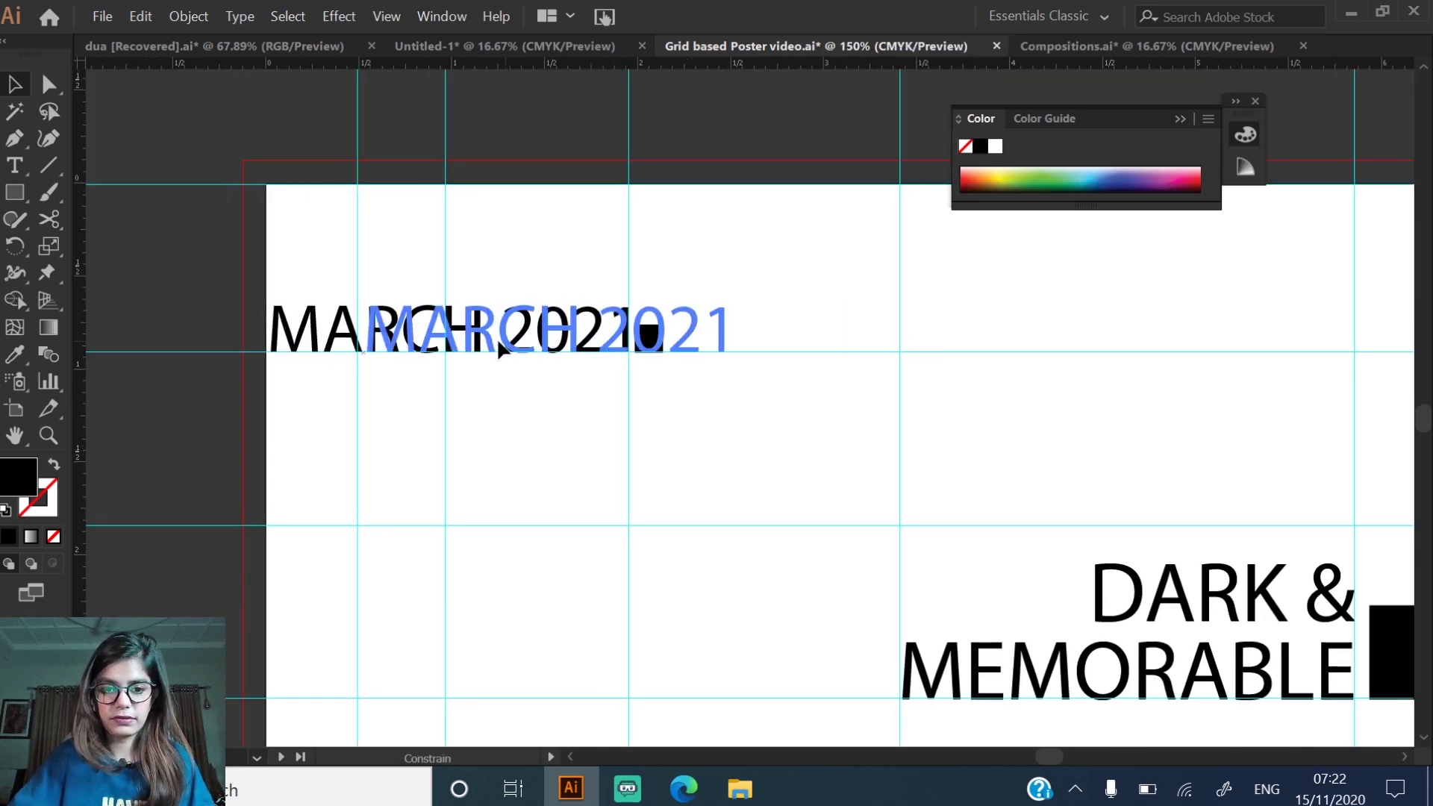
{"action": "left_click_drag", "start_coordinate": [341, 342], "coordinate": [301, 308]}
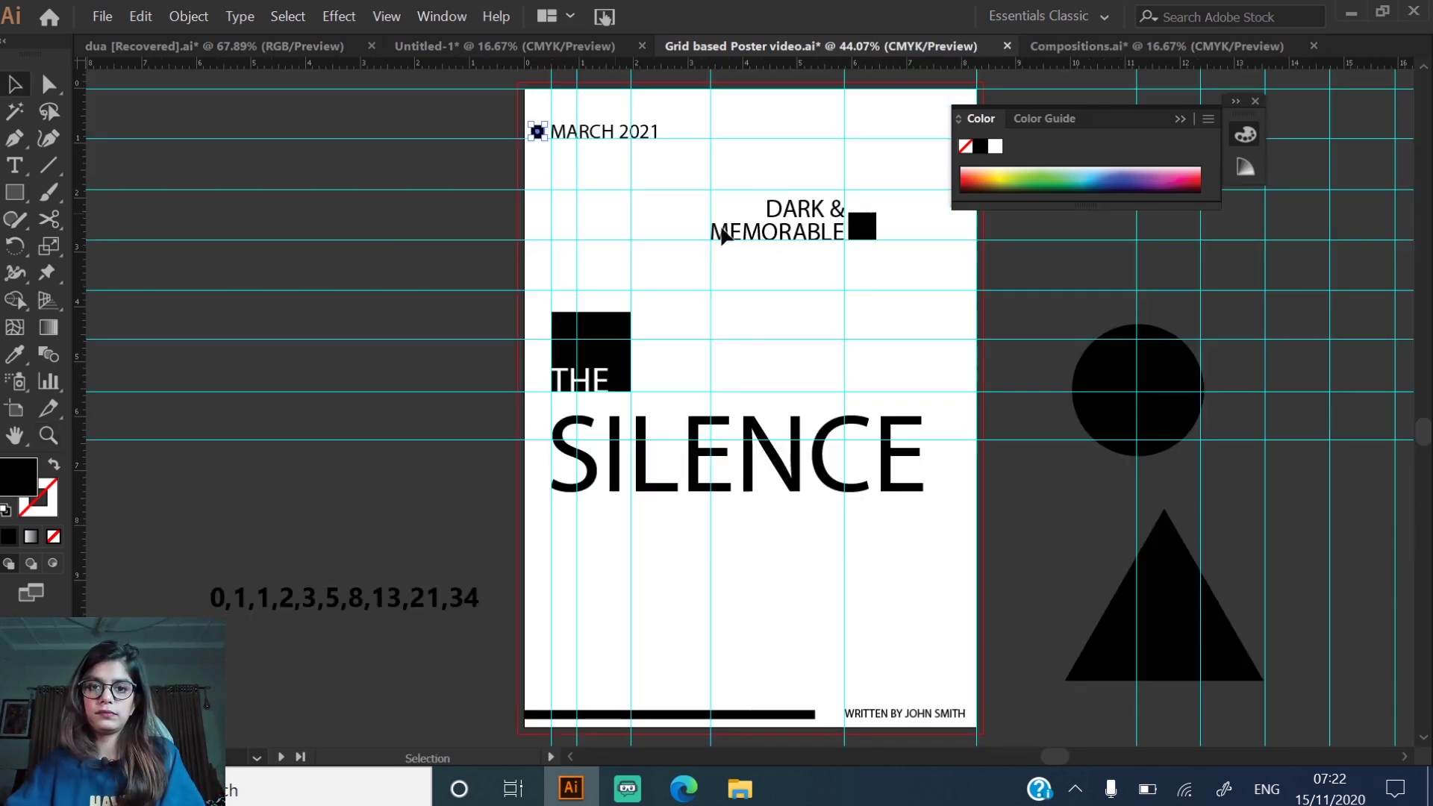
- Shrink the black square behind THE to fit between two adjacent horizontal guides and hide the guides
{"action": "left_click_drag", "start_coordinate": [800, 211], "coordinate": [701, 308]}
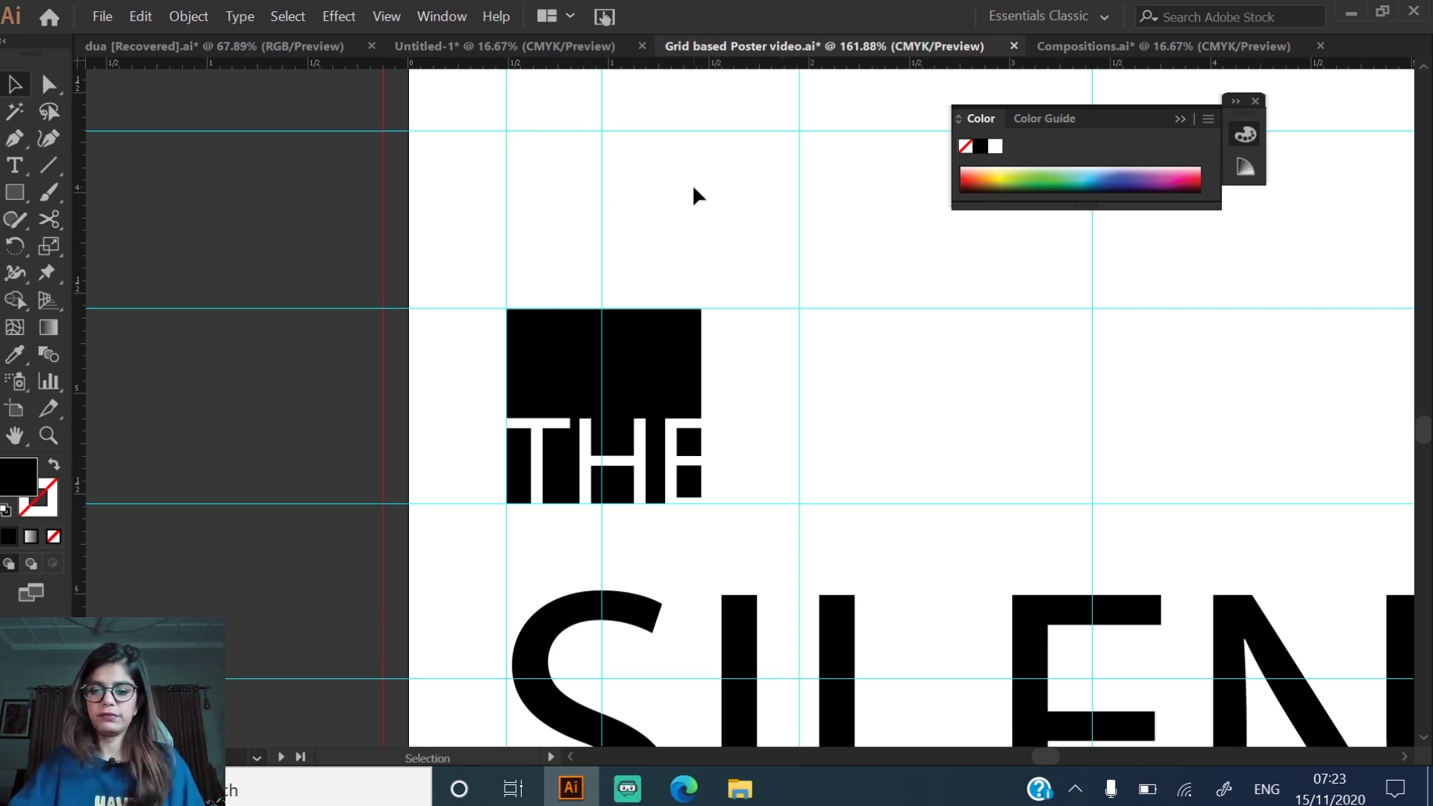
{"action": "key", "text": "ctrl+0"}
{"action": "left_click_drag", "start_coordinate": [902, 588], "coordinate": [895, 586]}
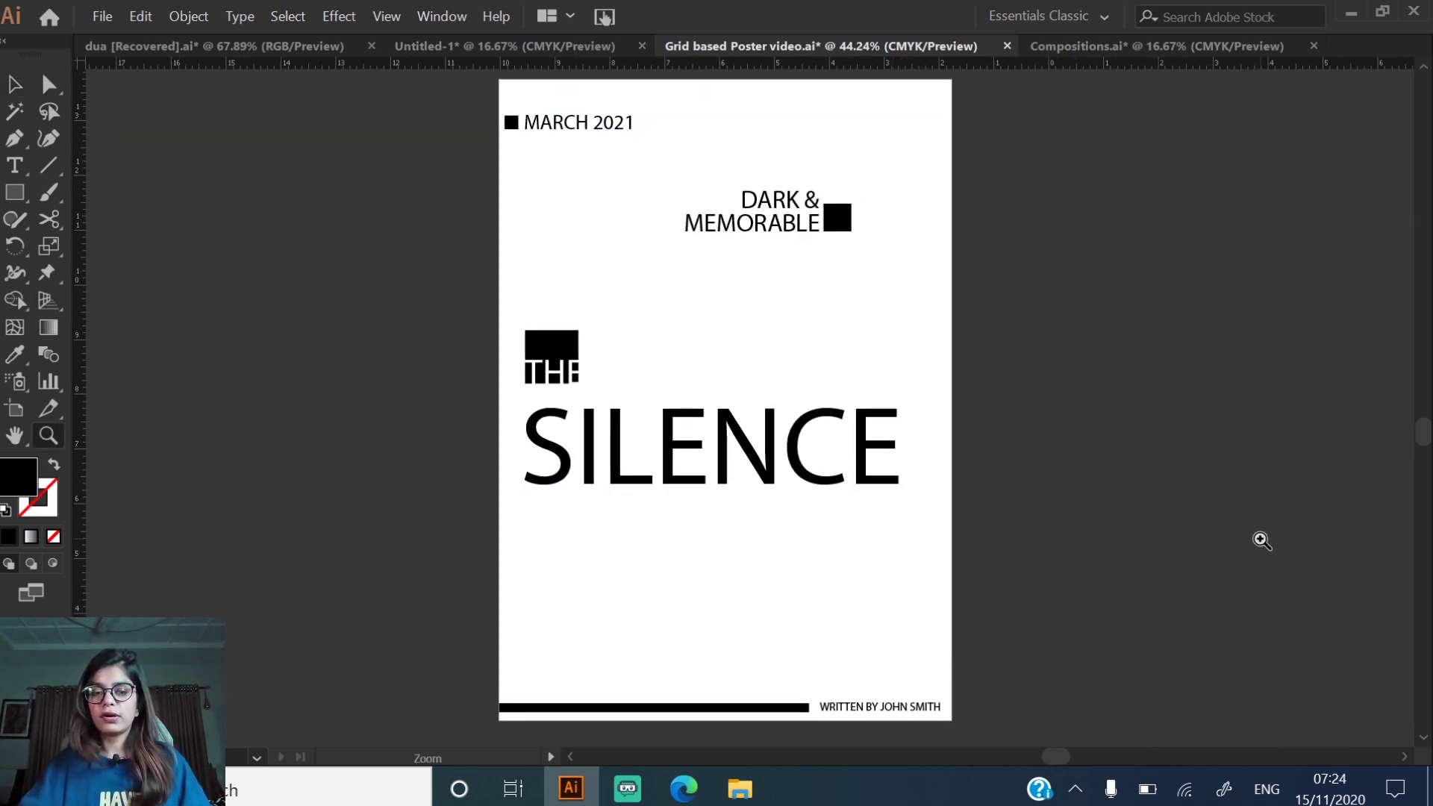
- Nudge the white word THE slightly left over its black square
{"action": "key", "text": "v"}
{"action": "left_click", "coordinate": [558, 373]}
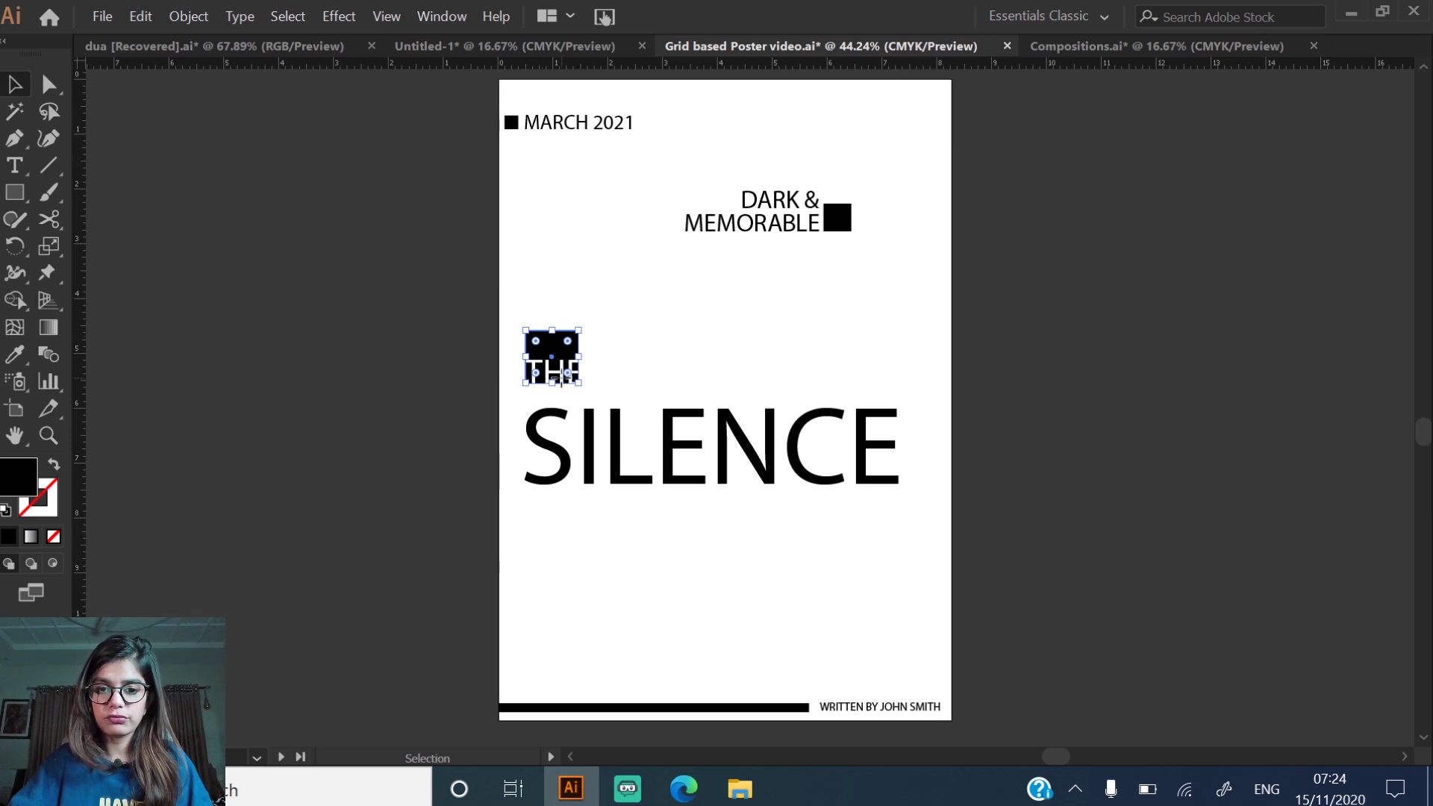
{"action": "left_click", "coordinate": [562, 381]}
{"action": "key", "text": "Left"}
{"action": "key", "text": "Left"}
{"action": "key", "text": "Left"}
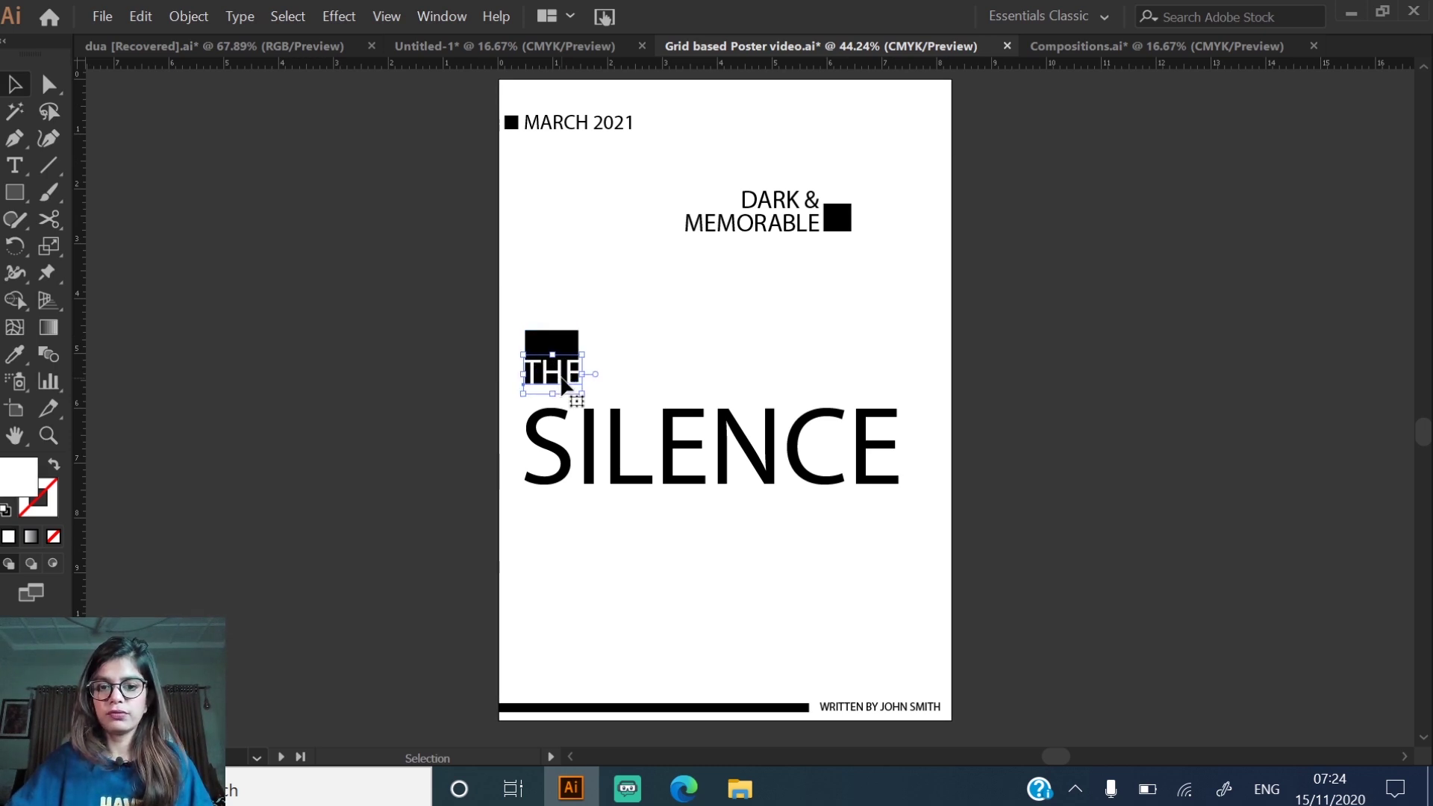
{"action": "left_click", "coordinate": [1045, 458]}
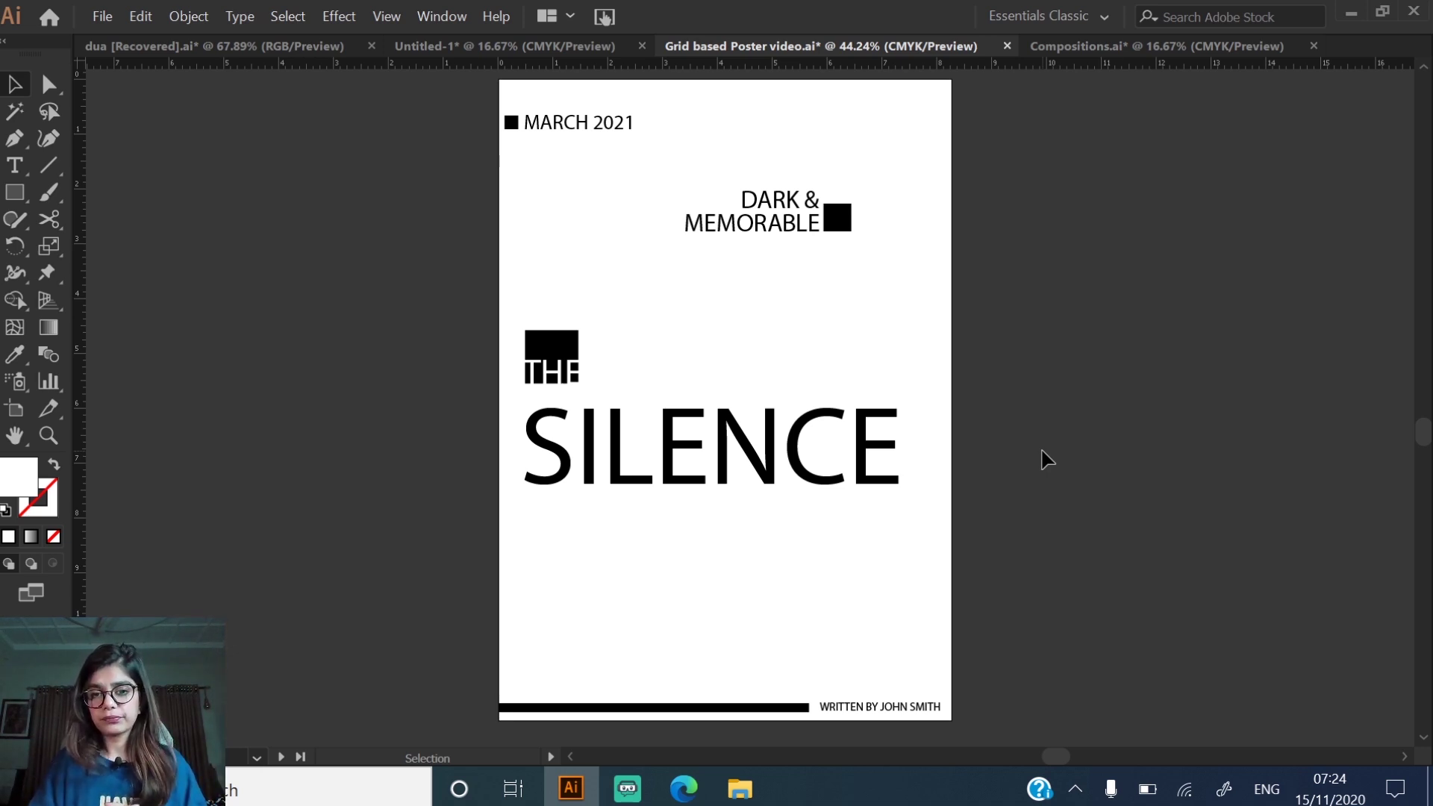
- Set the font of MARCH 2021, DARK & MEMORABLE, SILENCE, THE and the WRITTEN BY credit to Segoe UI
{"action": "left_click_drag", "start_coordinate": [608, 133], "coordinate": [784, 329]}
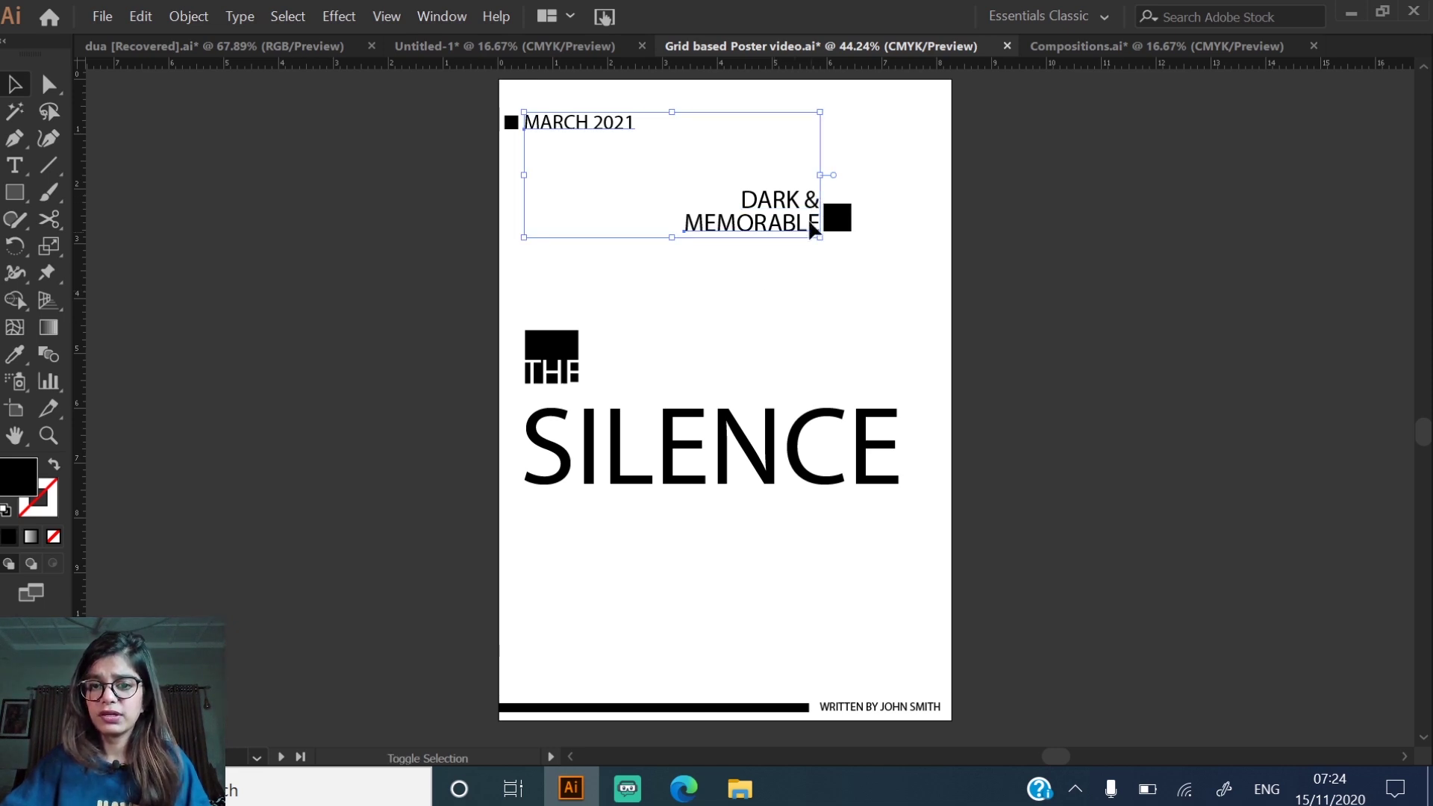
{"action": "left_click", "coordinate": [747, 429], "text": "shift"}
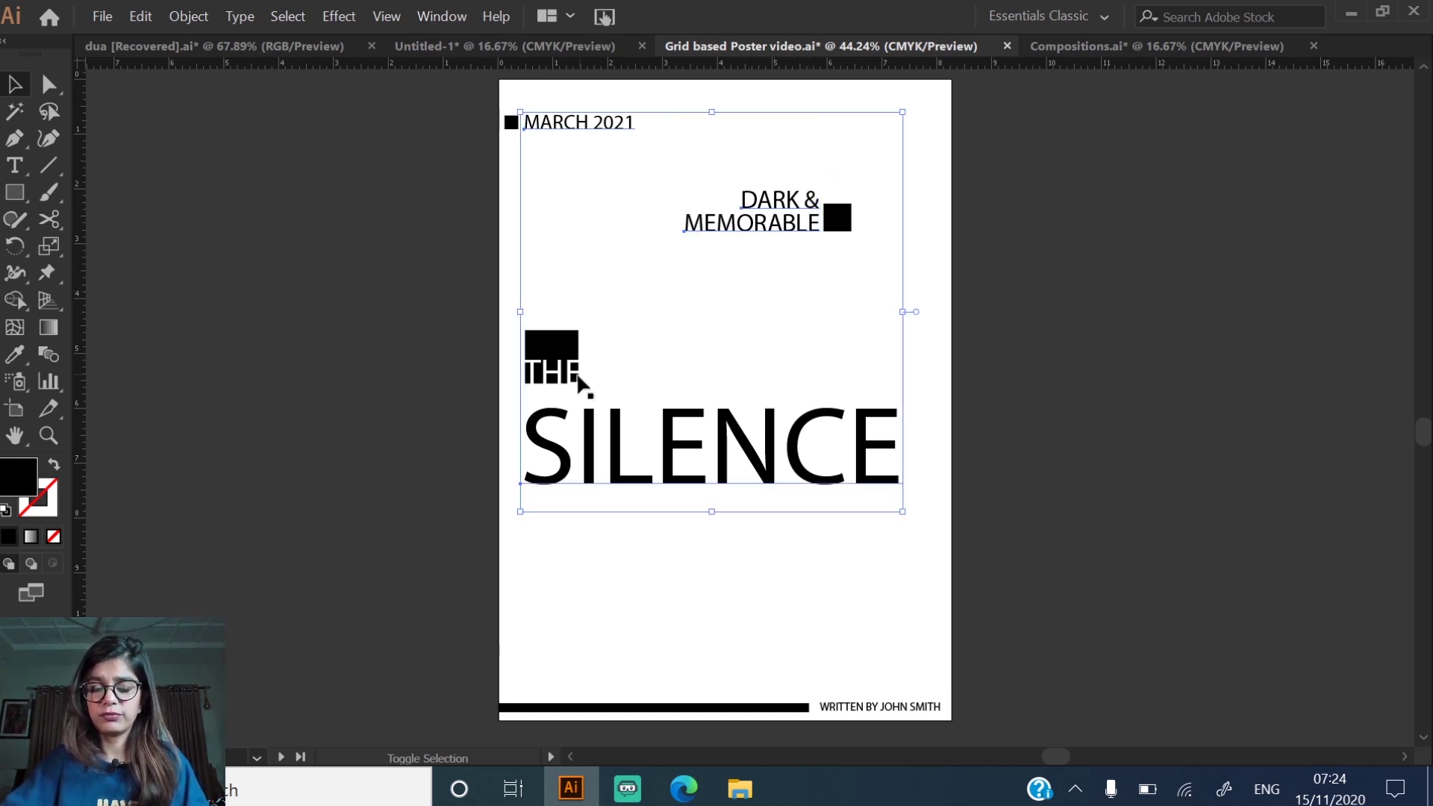
{"action": "left_click", "coordinate": [565, 385], "text": "shift"}
{"action": "left_click", "coordinate": [862, 709], "text": "shift"}
{"action": "left_click", "coordinate": [445, 17]}
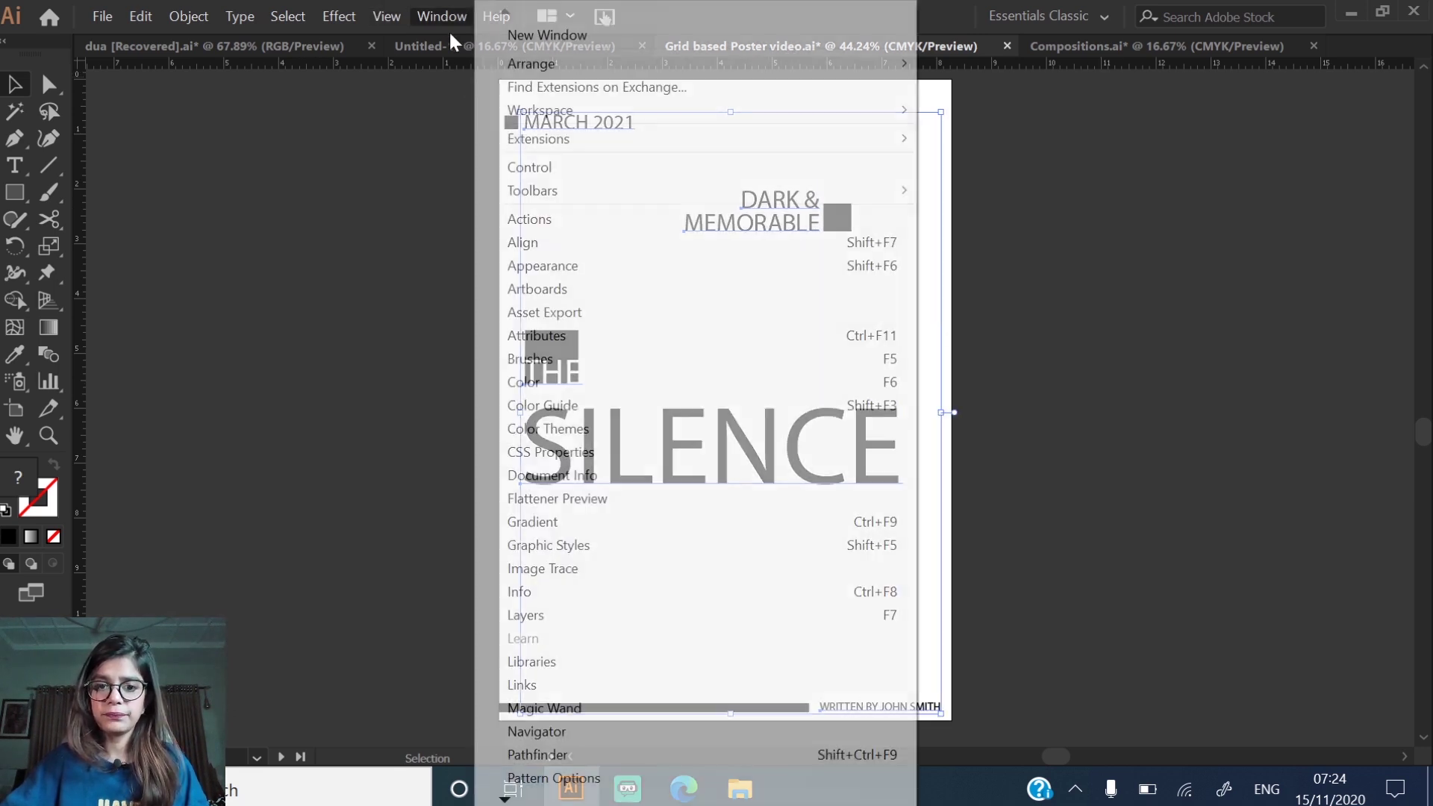
{"action": "left_click", "coordinate": [498, 176]}
{"action": "left_click", "coordinate": [794, 49]}
{"action": "type", "text": "SEG"}
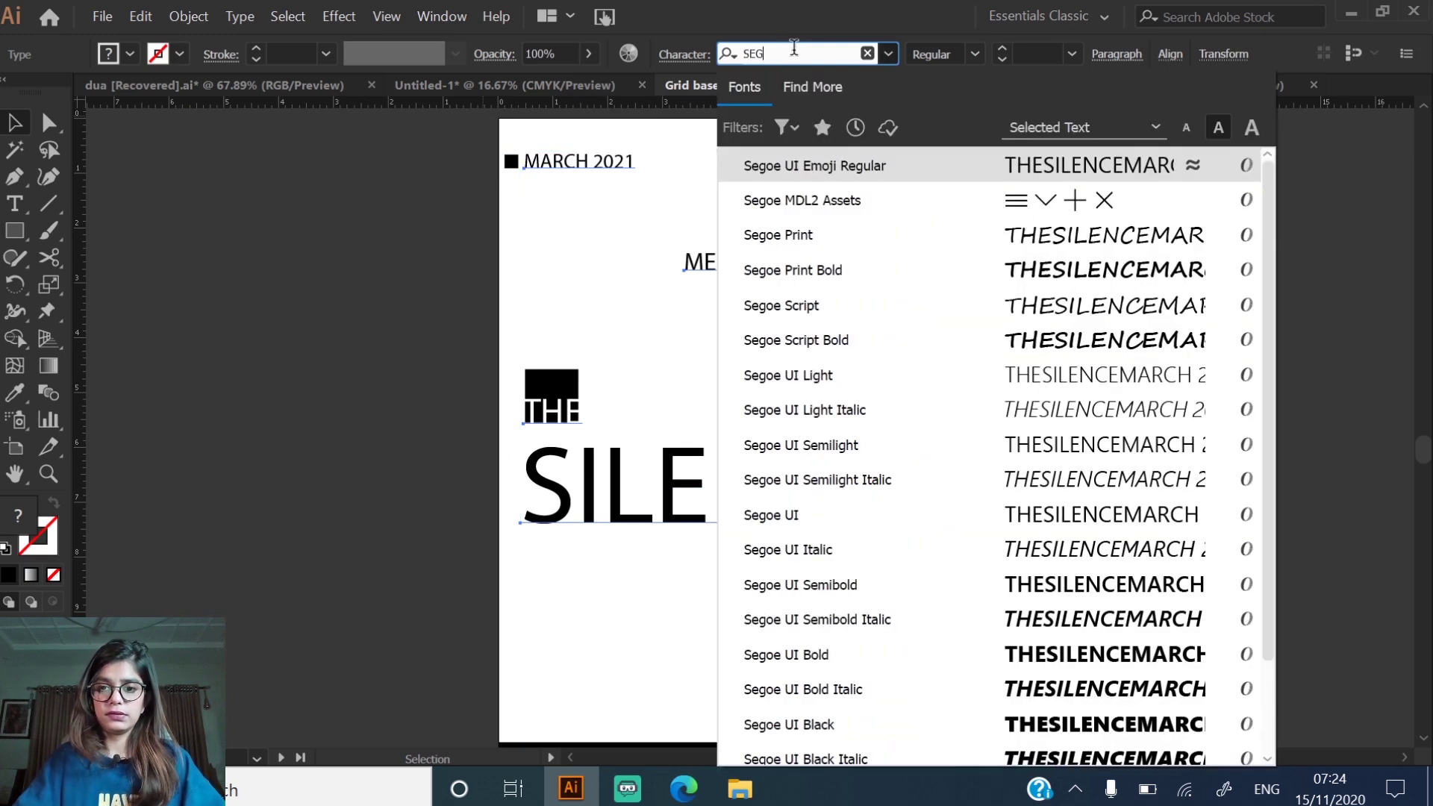
{"action": "left_click", "coordinate": [816, 515]}
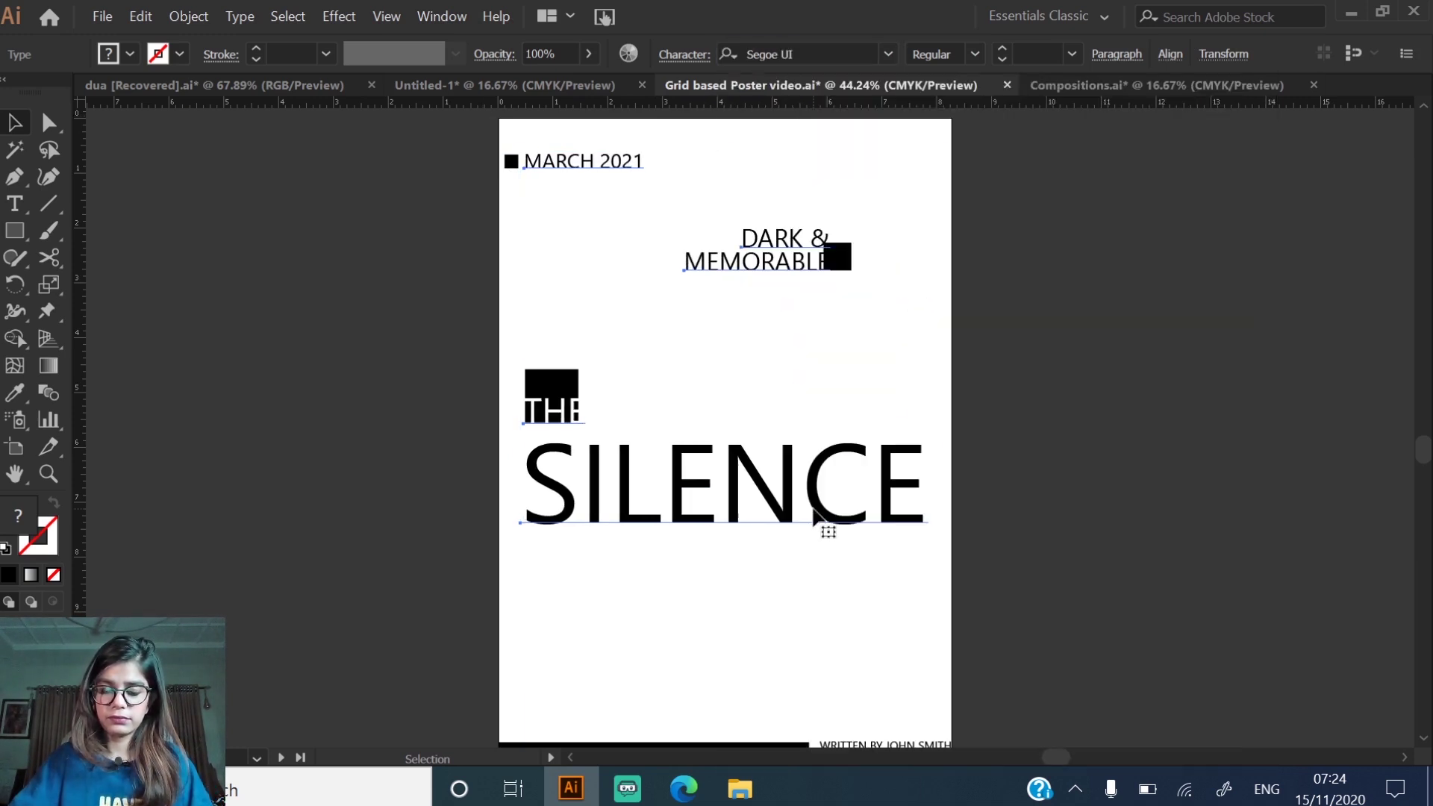
- Set the font style of the SILENCE title to Bold
{"action": "left_click", "coordinate": [842, 599]}
{"action": "left_click", "coordinate": [836, 485]}
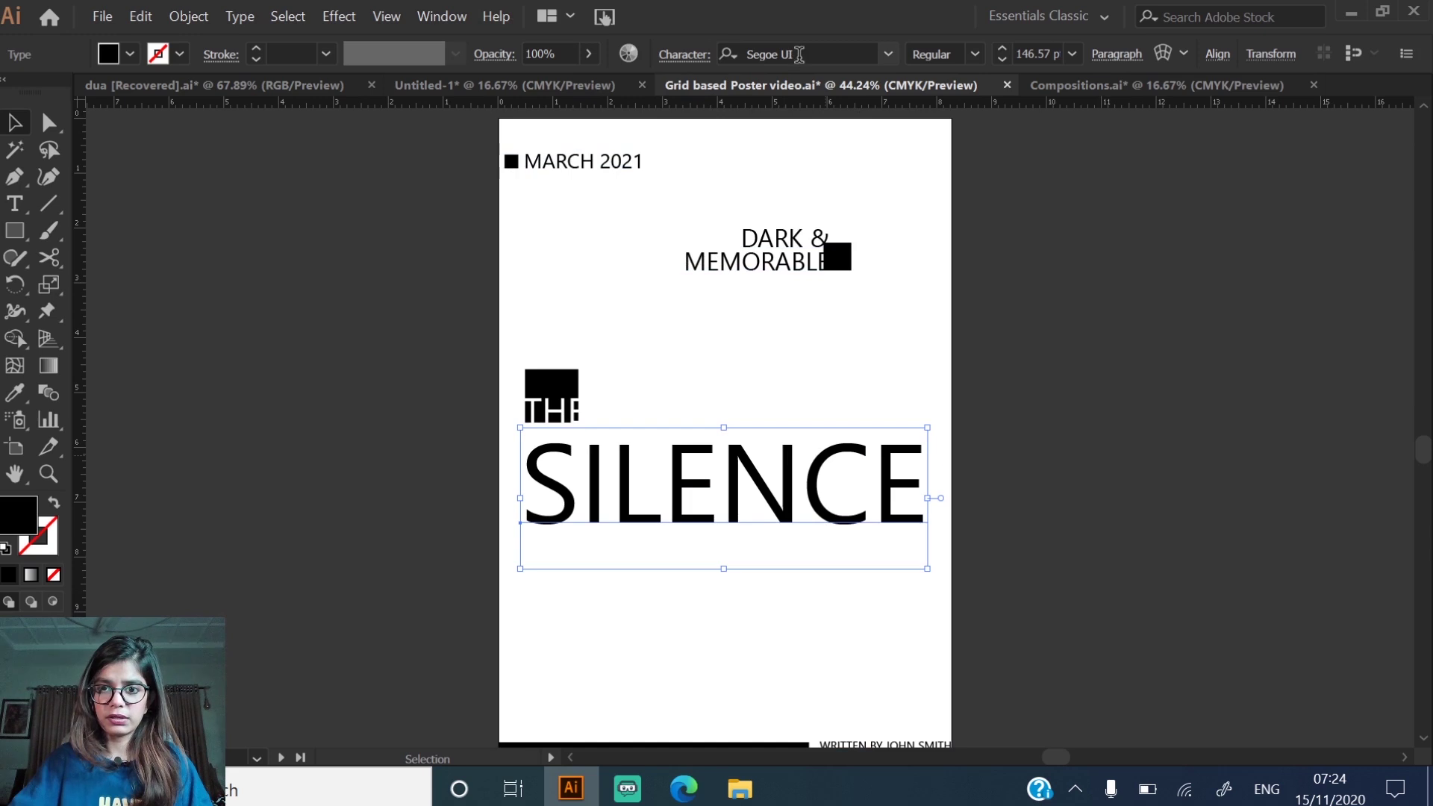
{"action": "left_click", "coordinate": [973, 55]}
{"action": "left_click", "coordinate": [942, 277]}
{"action": "left_click", "coordinate": [1056, 419]}
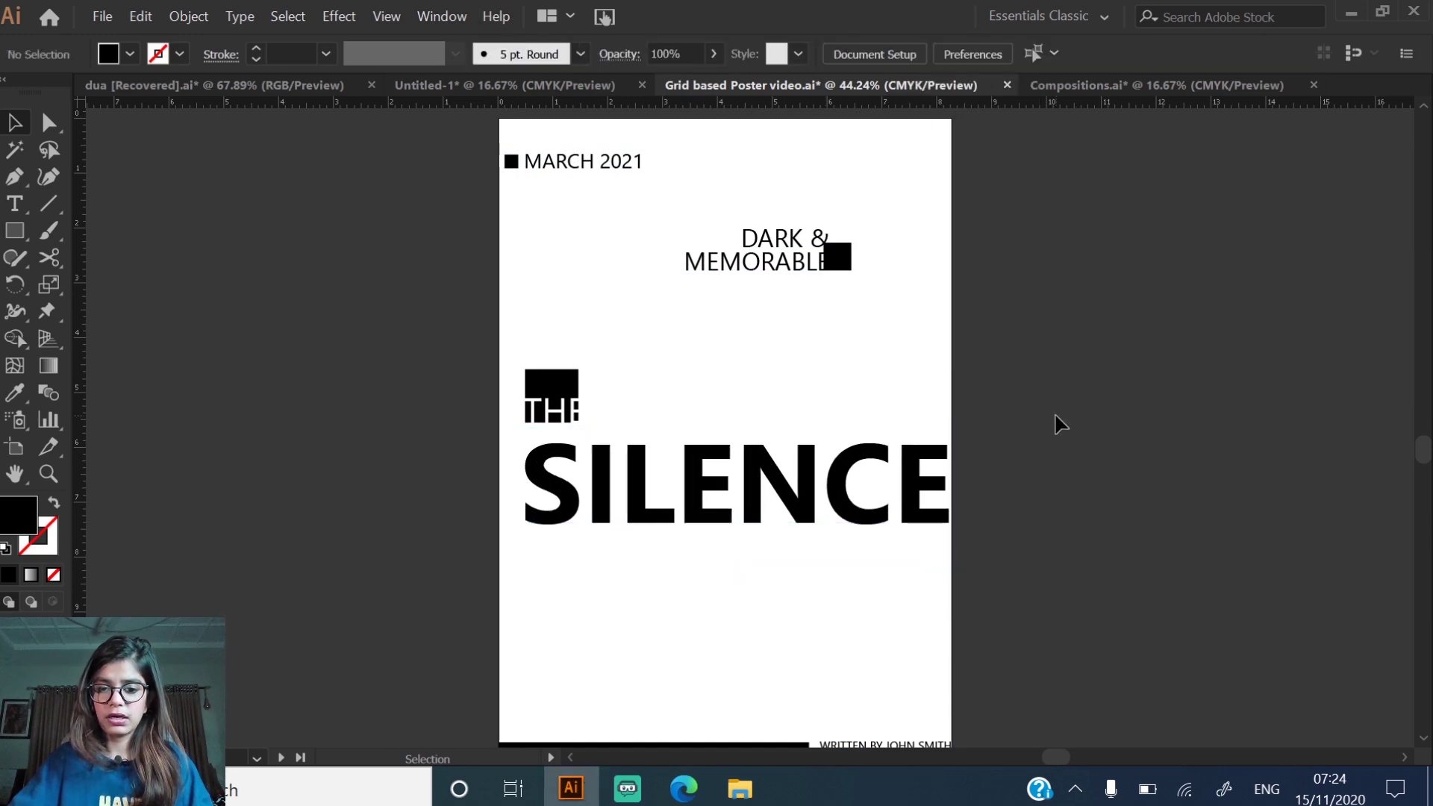
- Reveal and rehide the black Fibonacci blocks, and show the guides over the poster
{"action": "key", "text": "ctrl+alt+3"}
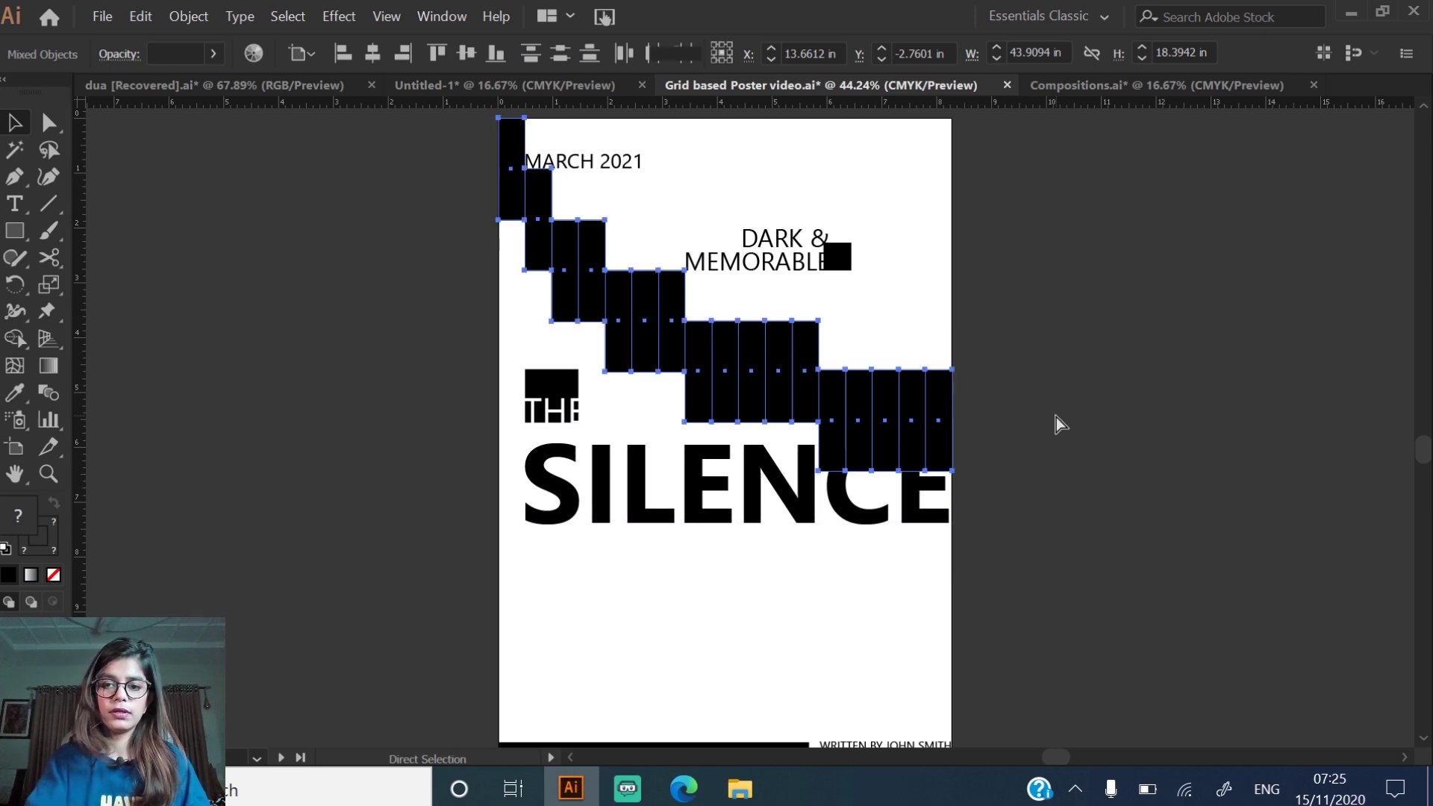
{"action": "key", "text": "ctrl+3"}
{"action": "right_click", "coordinate": [1057, 418]}
{"action": "left_click", "coordinate": [1112, 580]}
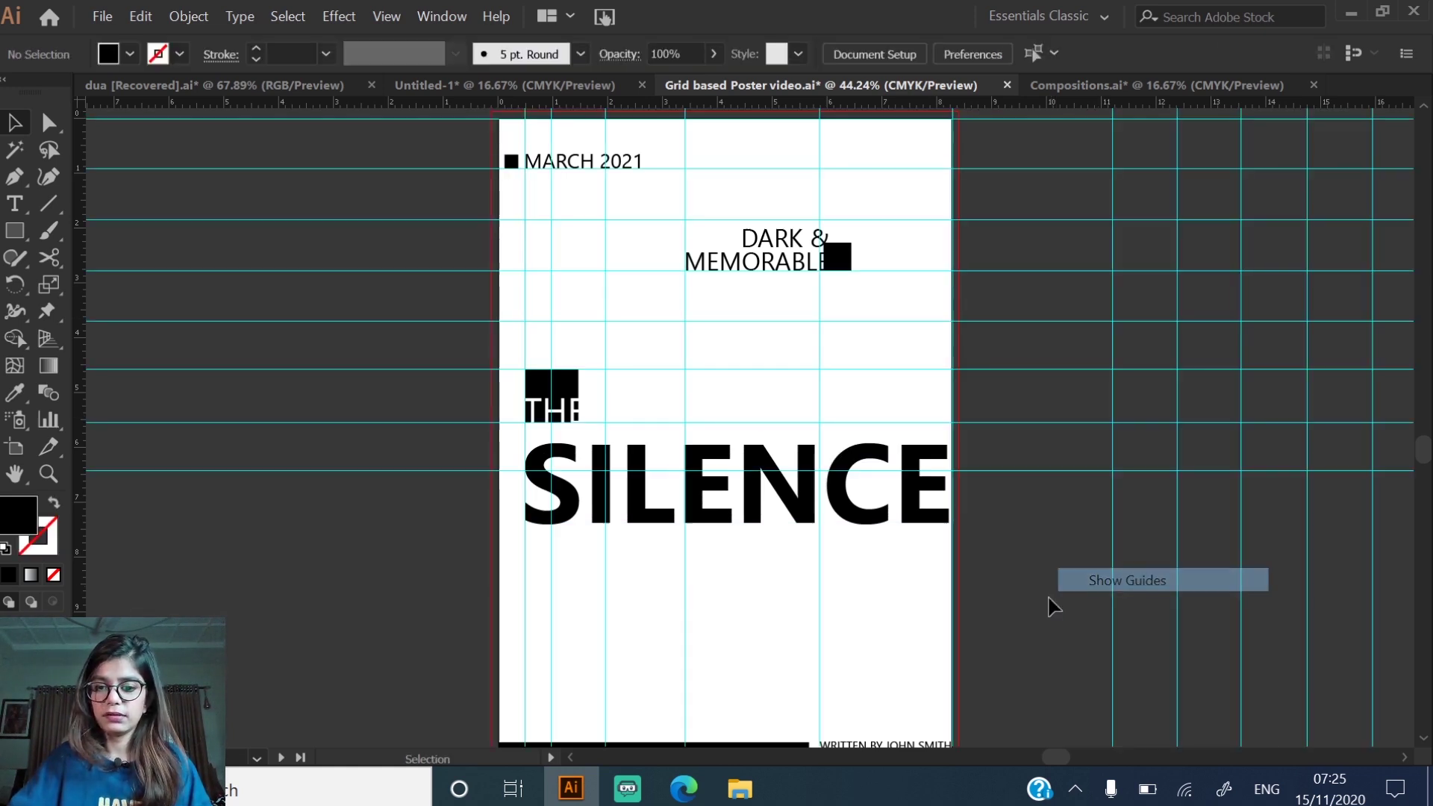
- Scale SILENCE down proportionally to 129.25 pt, revealing the hidden Fibonacci blocks to line up its end with a block edge
{"action": "left_click", "coordinate": [938, 513]}
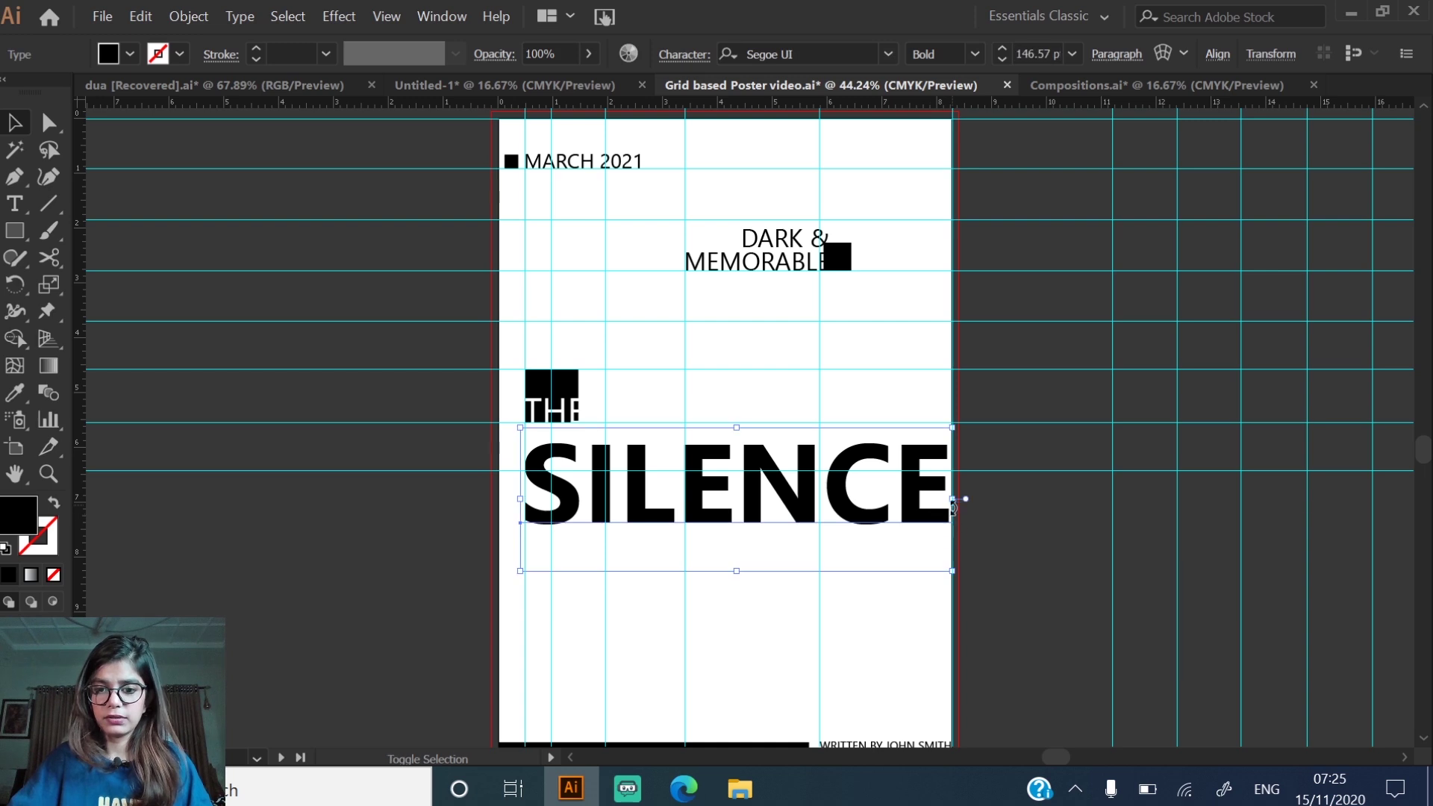
{"action": "left_click_drag", "start_coordinate": [958, 499], "coordinate": [898, 484]}
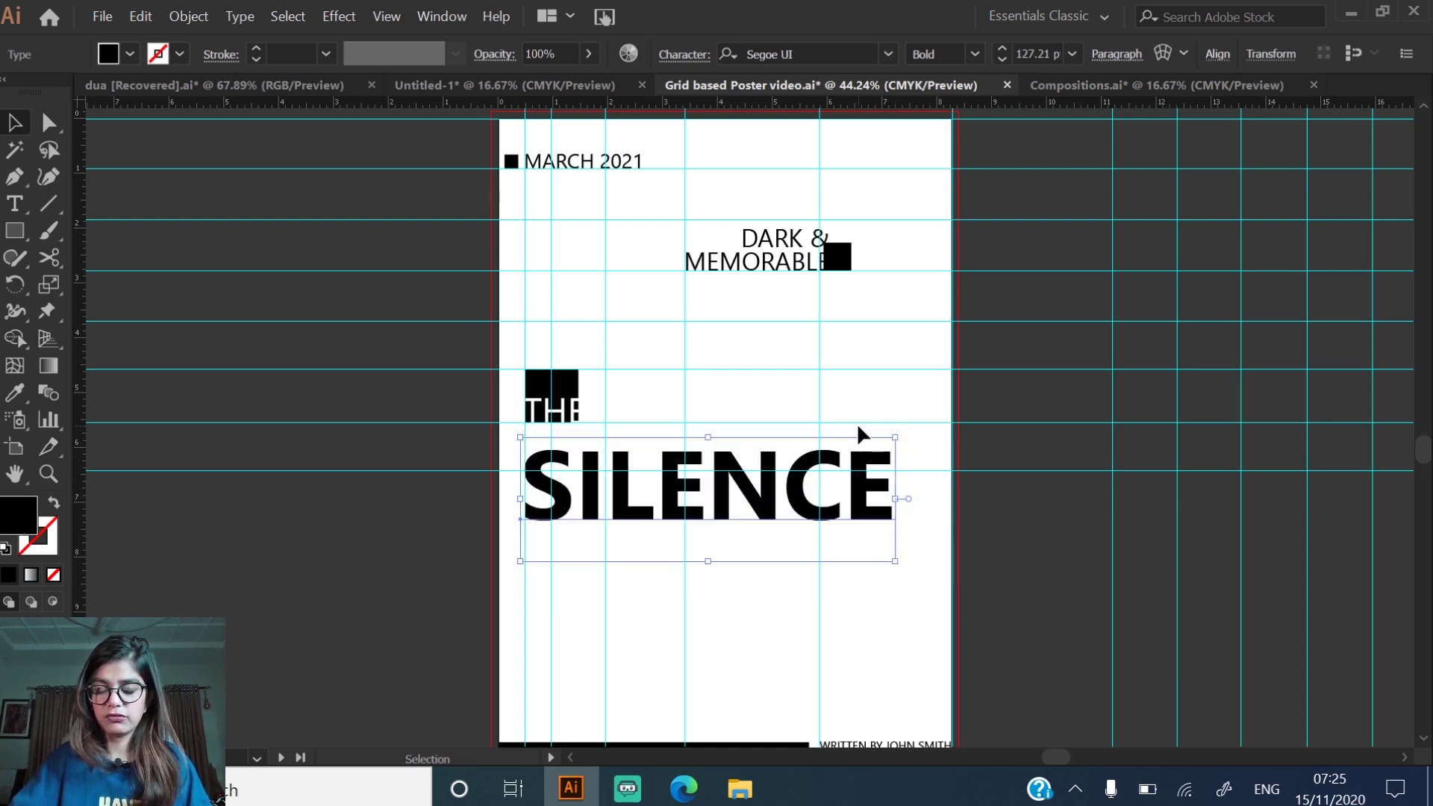
{"action": "key", "text": "ctrl+f"}
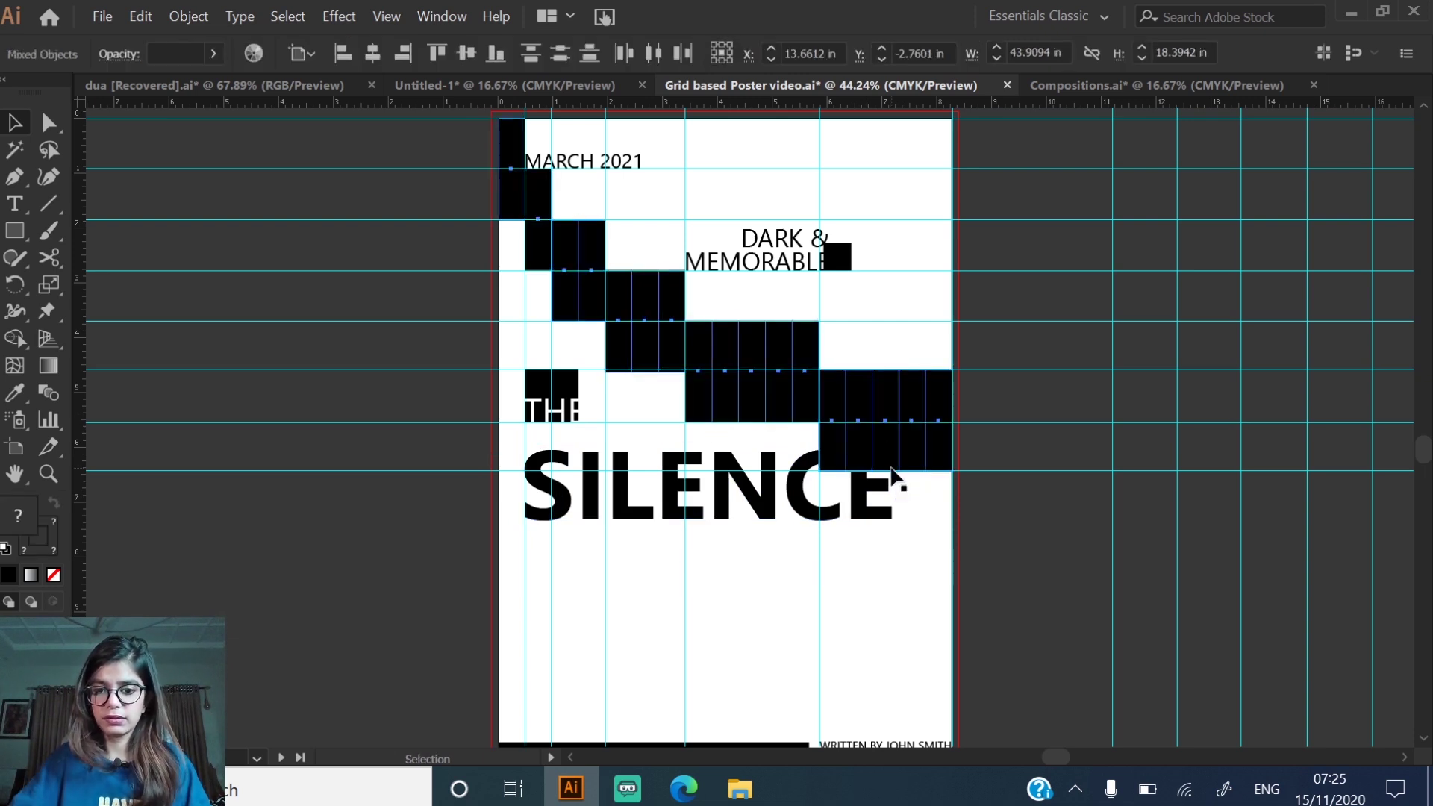
{"action": "left_click", "coordinate": [872, 503]}
{"action": "left_click_drag", "start_coordinate": [897, 561], "coordinate": [901, 563]}
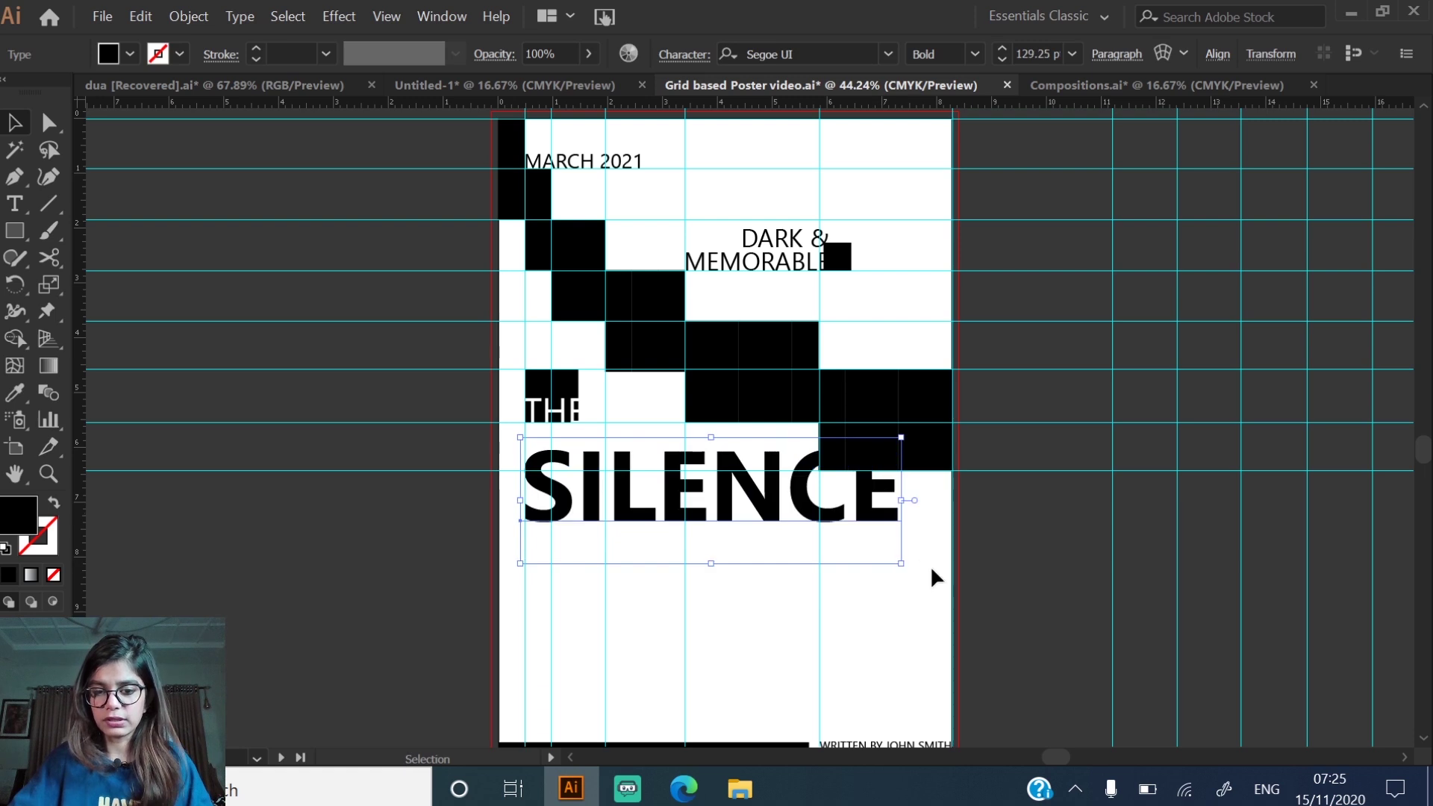
{"action": "left_click", "coordinate": [932, 578]}
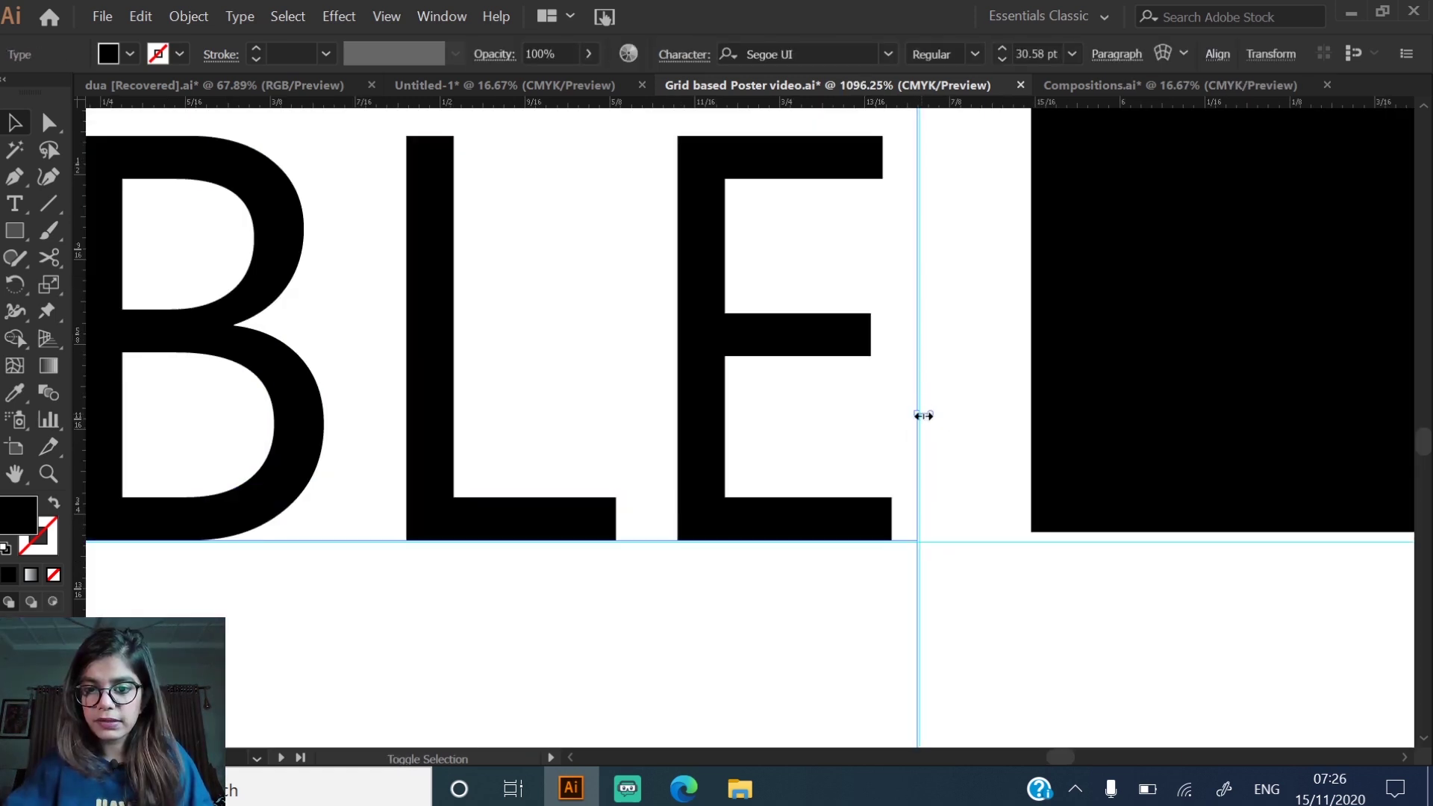
- Scale DARK & MEMORABLE to 30.81 pt so it ends at the vertical guide, and shift its square slightly right
{"action": "left_click_drag", "start_coordinate": [923, 413], "coordinate": [942, 413]}
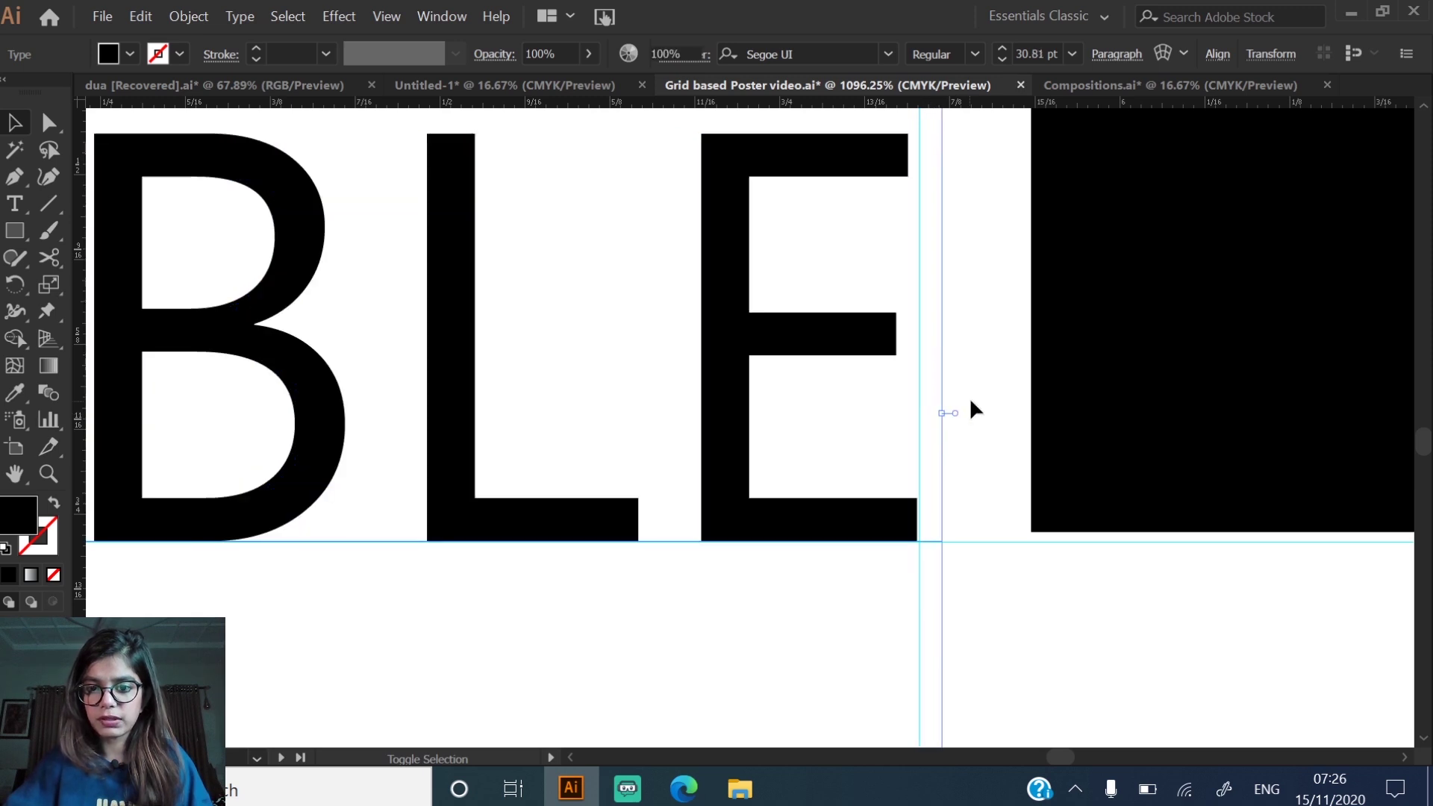
{"action": "left_click", "coordinate": [970, 408]}
{"action": "key", "text": "ctrl+0"}
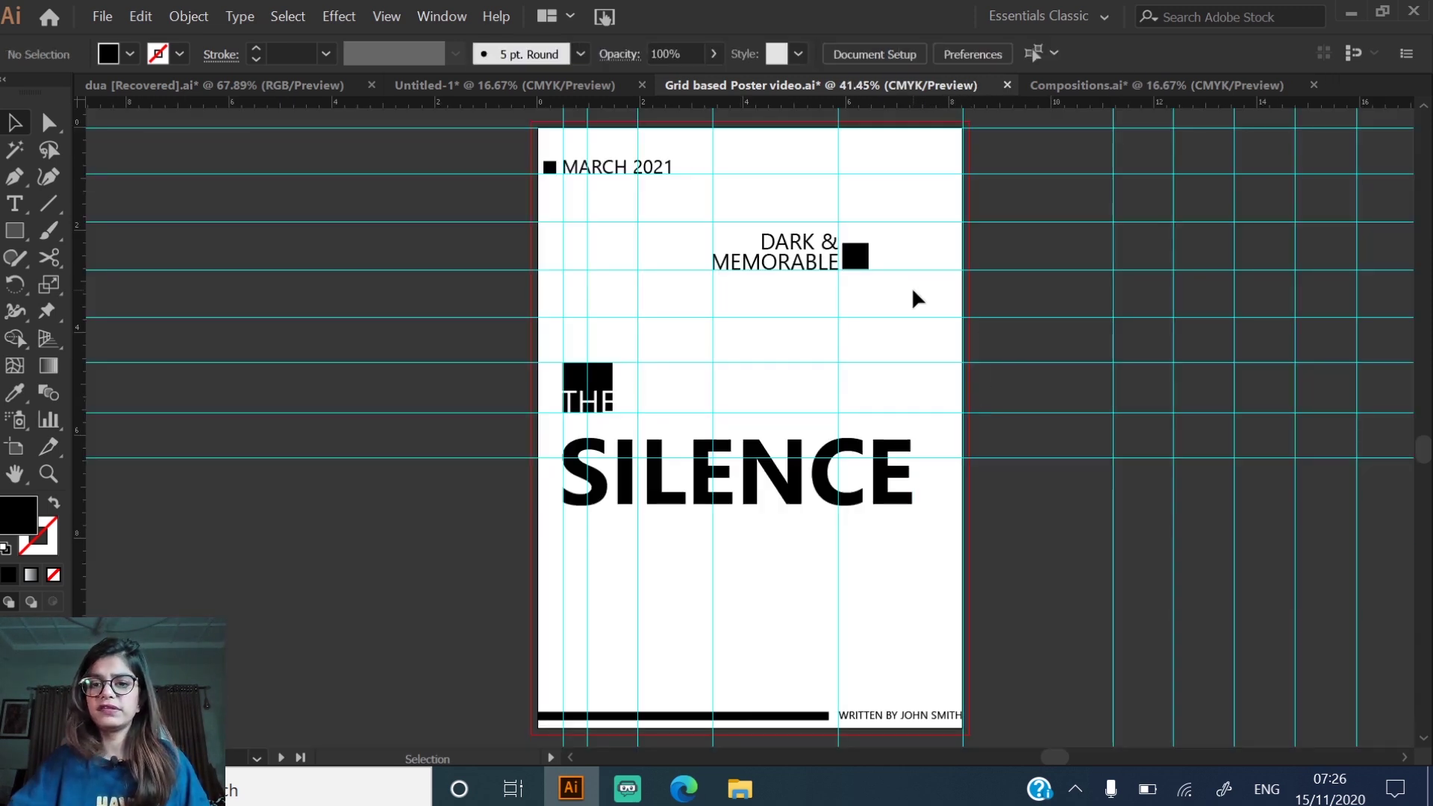
{"action": "left_click", "coordinate": [855, 267]}
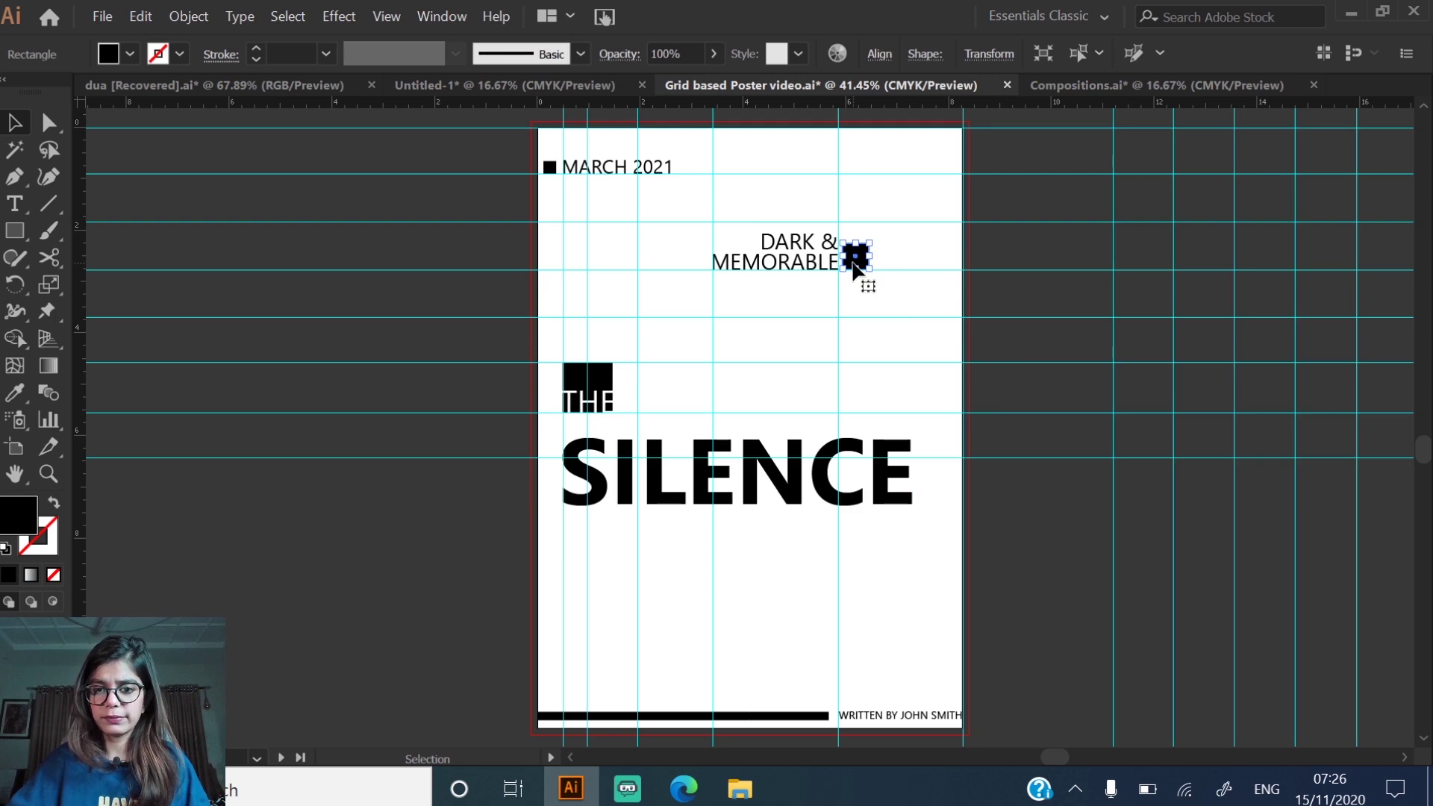
{"action": "left_click", "coordinate": [885, 381]}
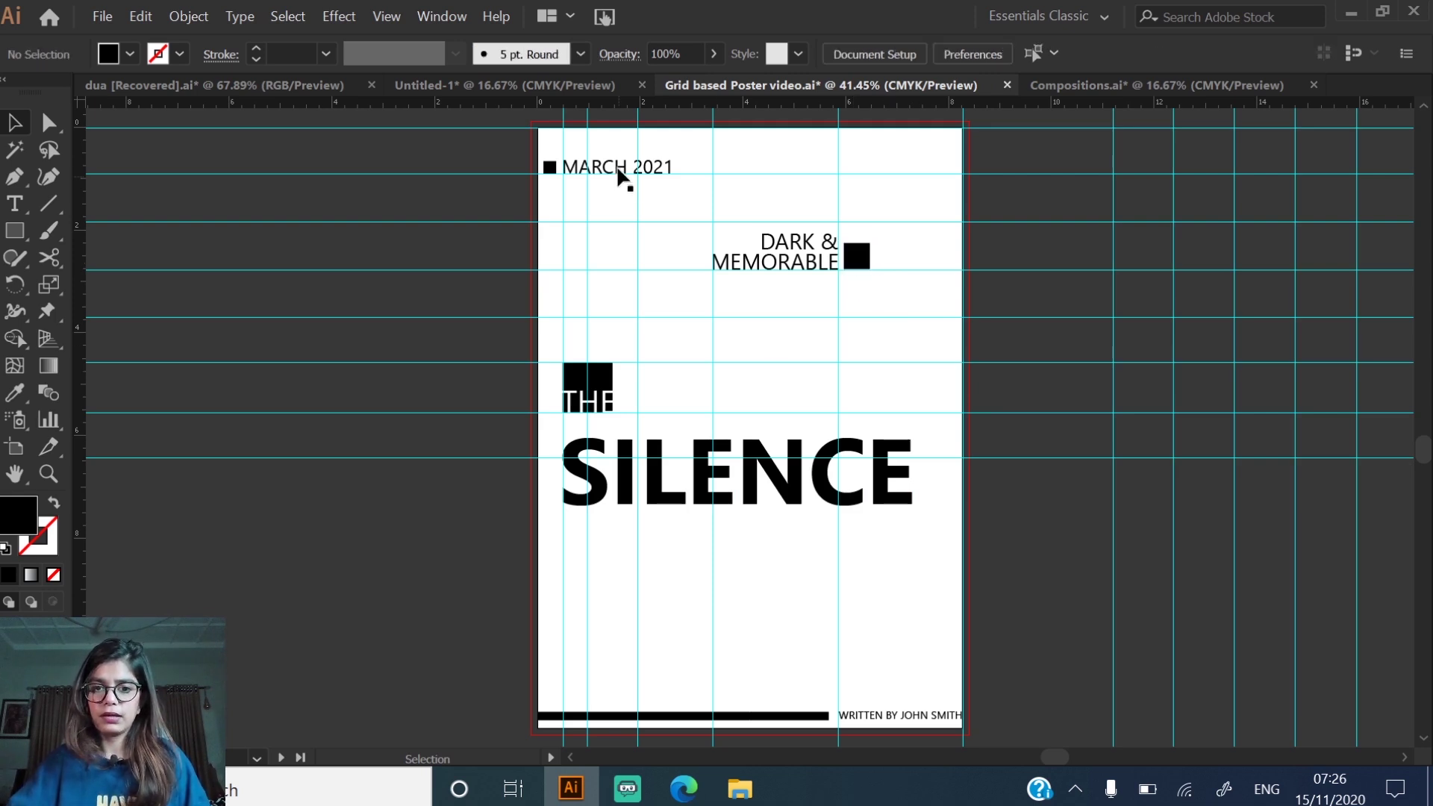
- Scale MARCH 2021 down to 18.05 pt between the first and third vertical guides and rest its baseline on the horizontal guide
{"action": "left_click", "coordinate": [655, 174]}
{"action": "left_click_drag", "start_coordinate": [674, 174], "coordinate": [638, 171]}
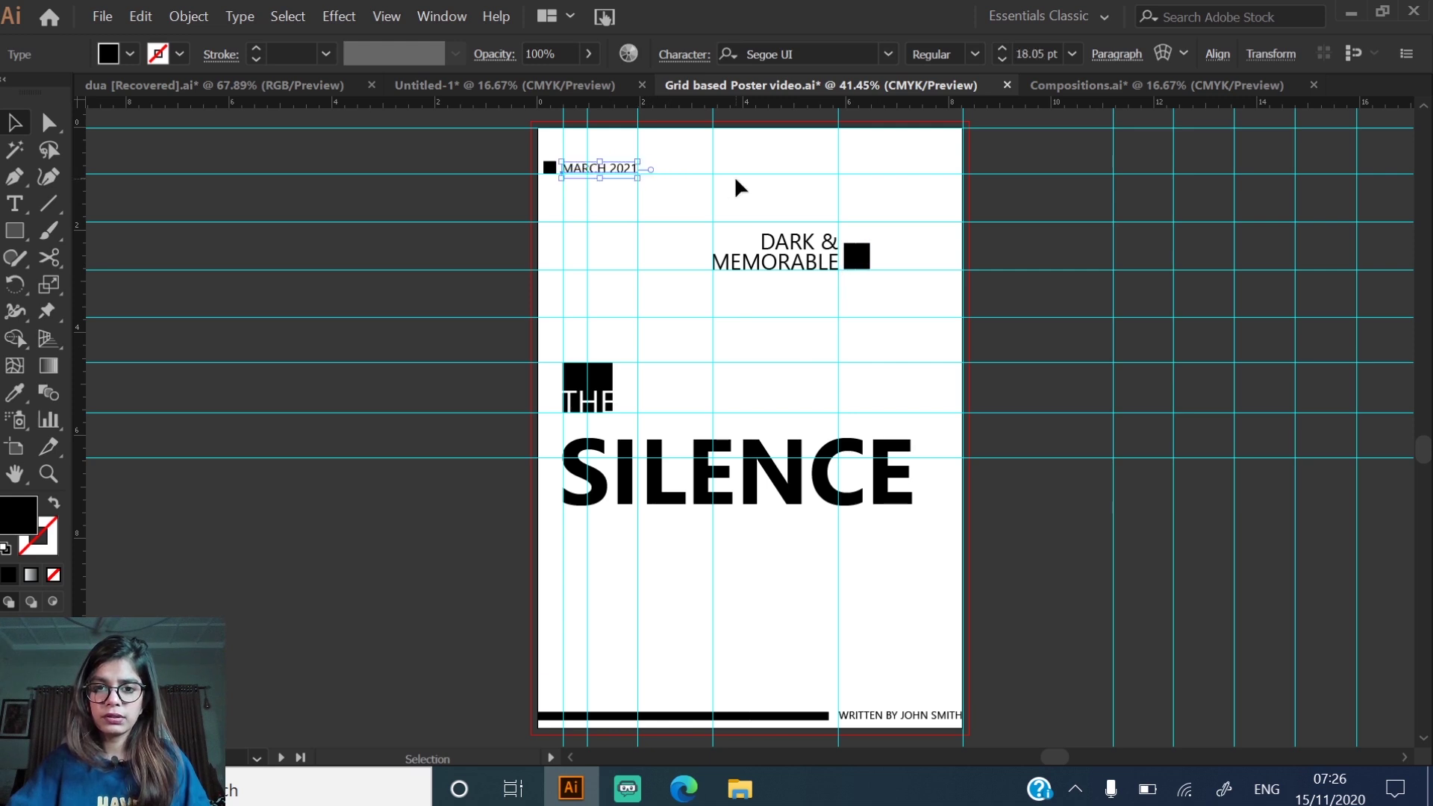
{"action": "left_click", "coordinate": [450, 125]}
{"action": "left_click_drag", "start_coordinate": [451, 125], "coordinate": [739, 224]}
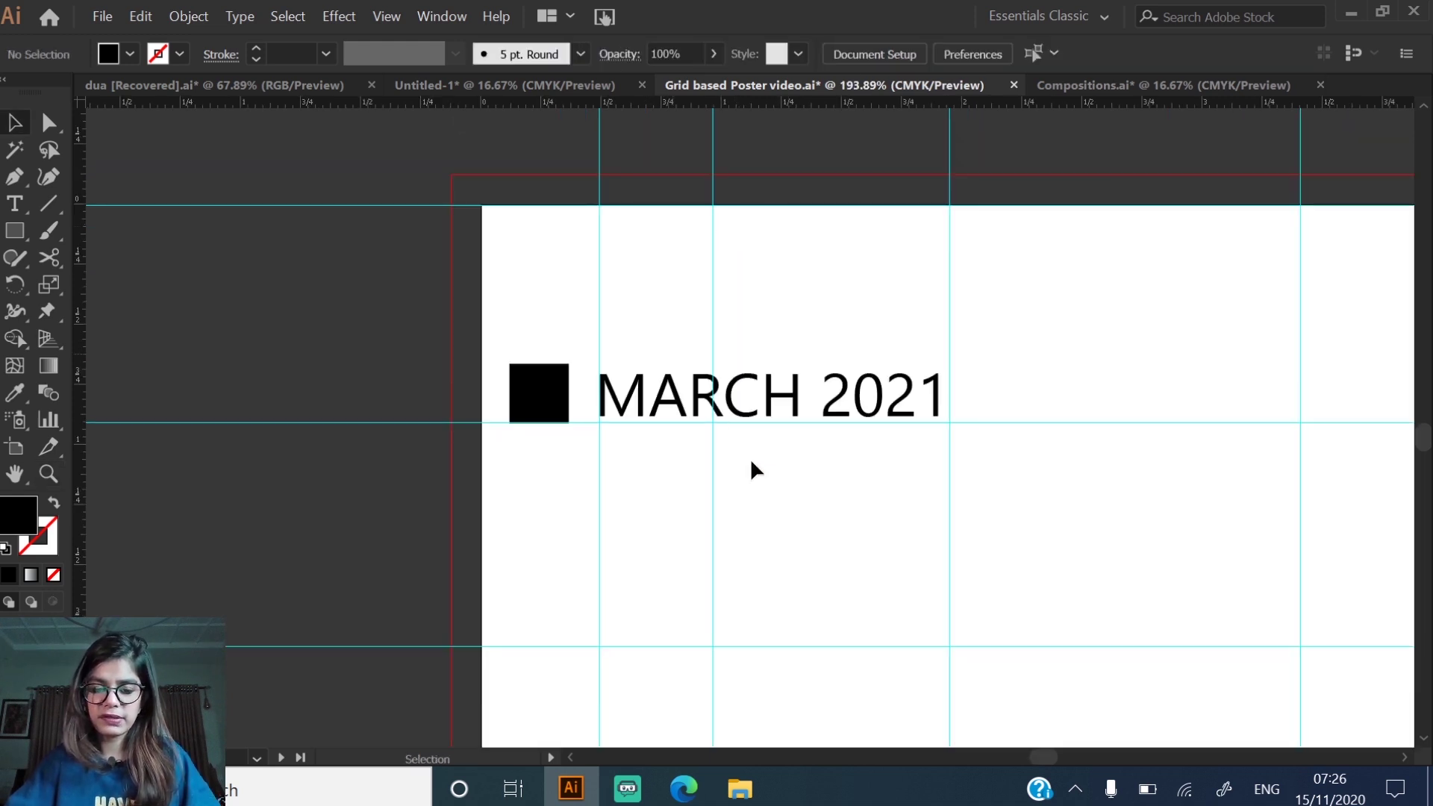
{"action": "left_click", "coordinate": [797, 399]}
{"action": "left_click_drag", "start_coordinate": [797, 400], "coordinate": [797, 406]}
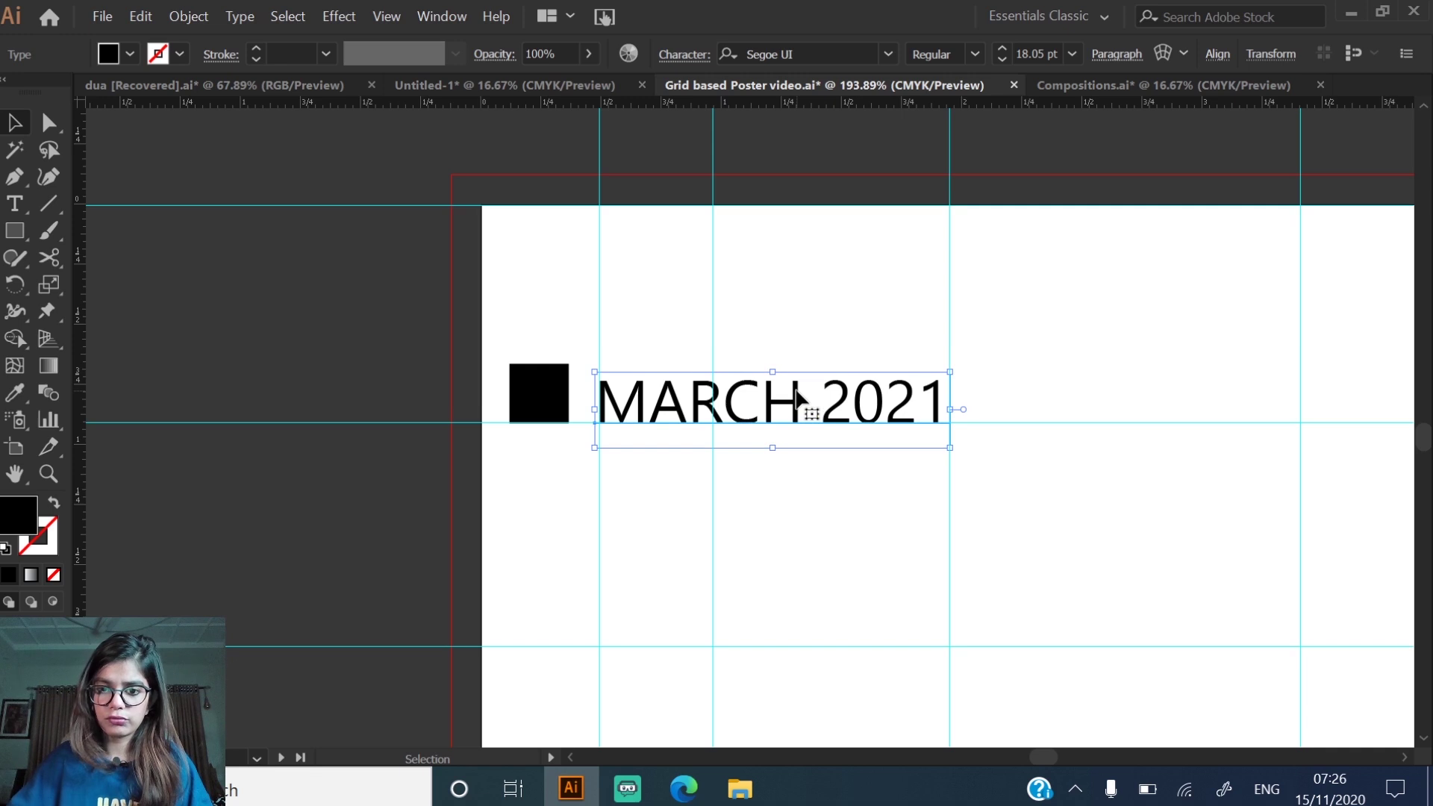
- Set the tracking of MARCH 2021 to 300
{"action": "key", "text": "ctrl+t"}
{"action": "left_click", "coordinate": [649, 189]}
{"action": "type", "text": "3"}
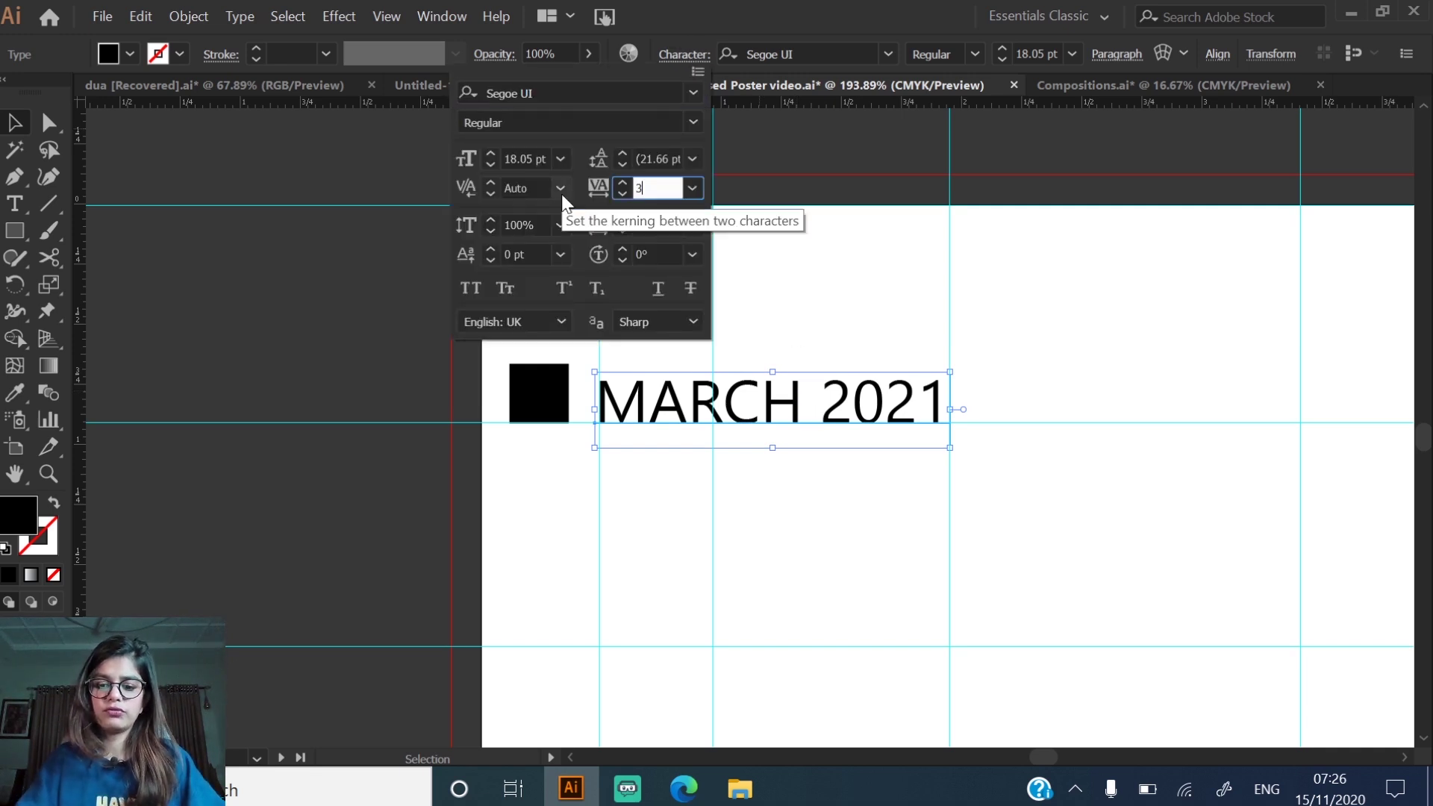
{"action": "type", "text": "00"}
{"action": "key", "text": "Return"}
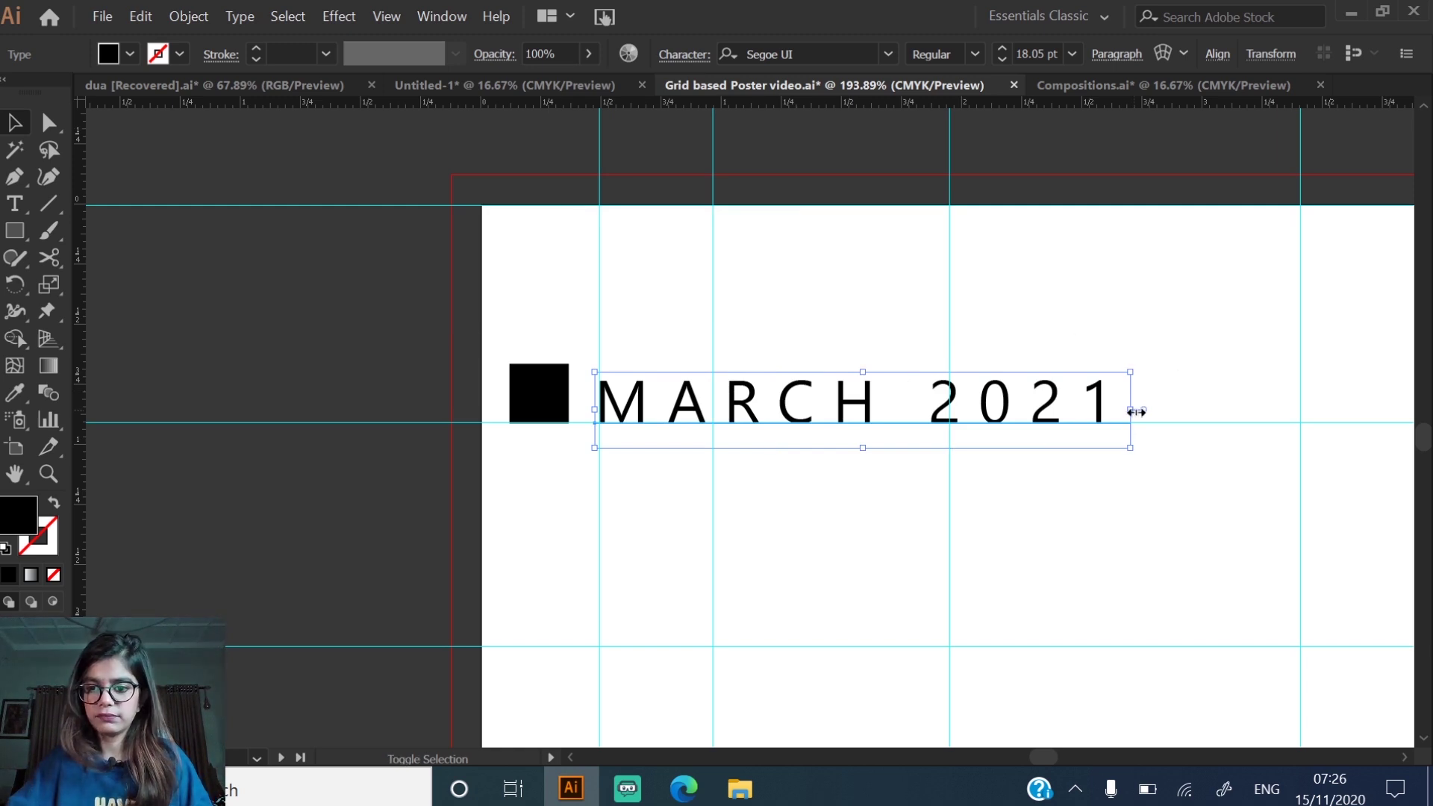
- Scale MARCH 2021 so it ends at the third vertical guide, and set the tracking of DARK & MEMORABLE to 300
{"action": "left_click_drag", "start_coordinate": [1129, 409], "coordinate": [972, 413]}
{"action": "left_click", "coordinate": [1049, 420]}
{"action": "left_click_drag", "start_coordinate": [369, 350], "coordinate": [585, 422]}
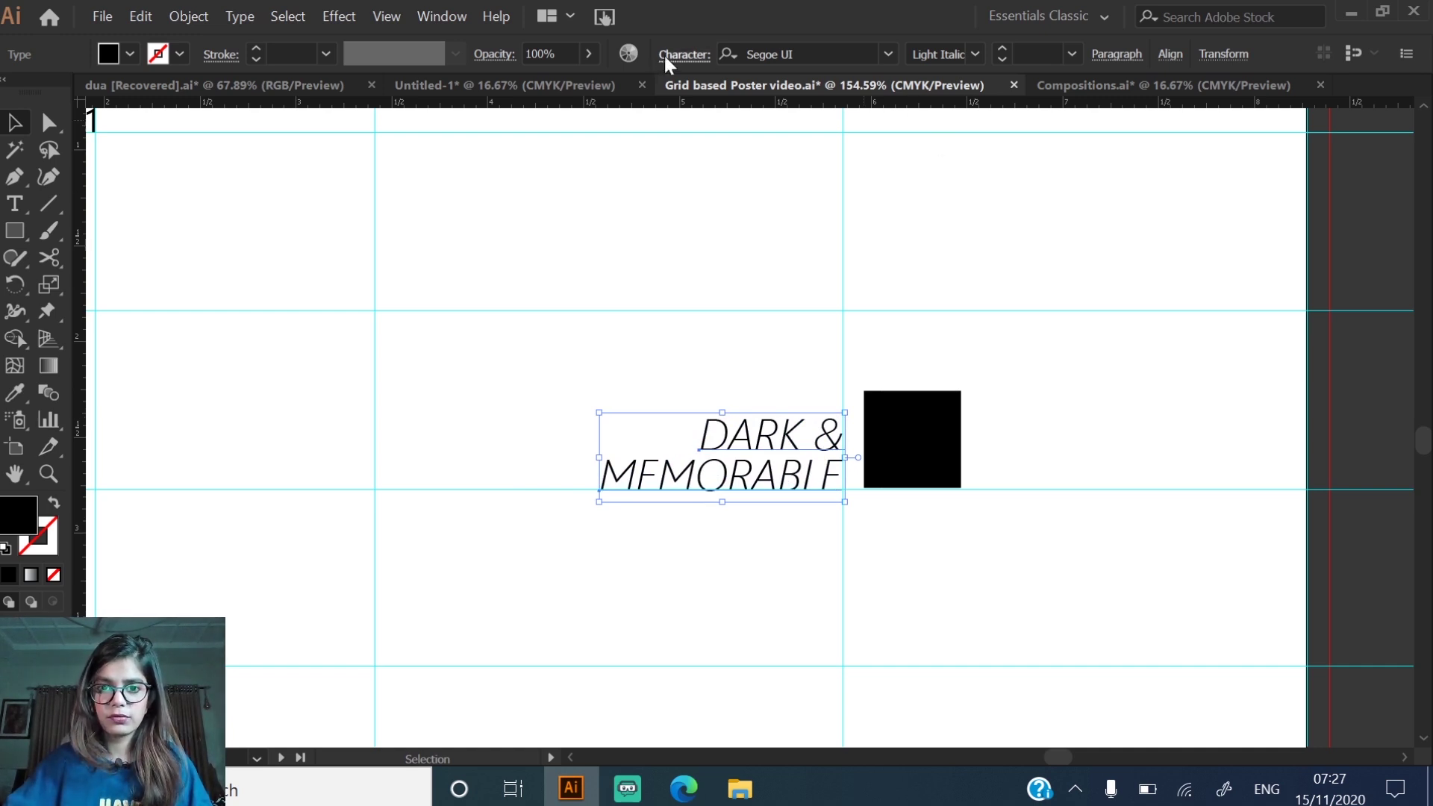
{"action": "left_click", "coordinate": [642, 188]}
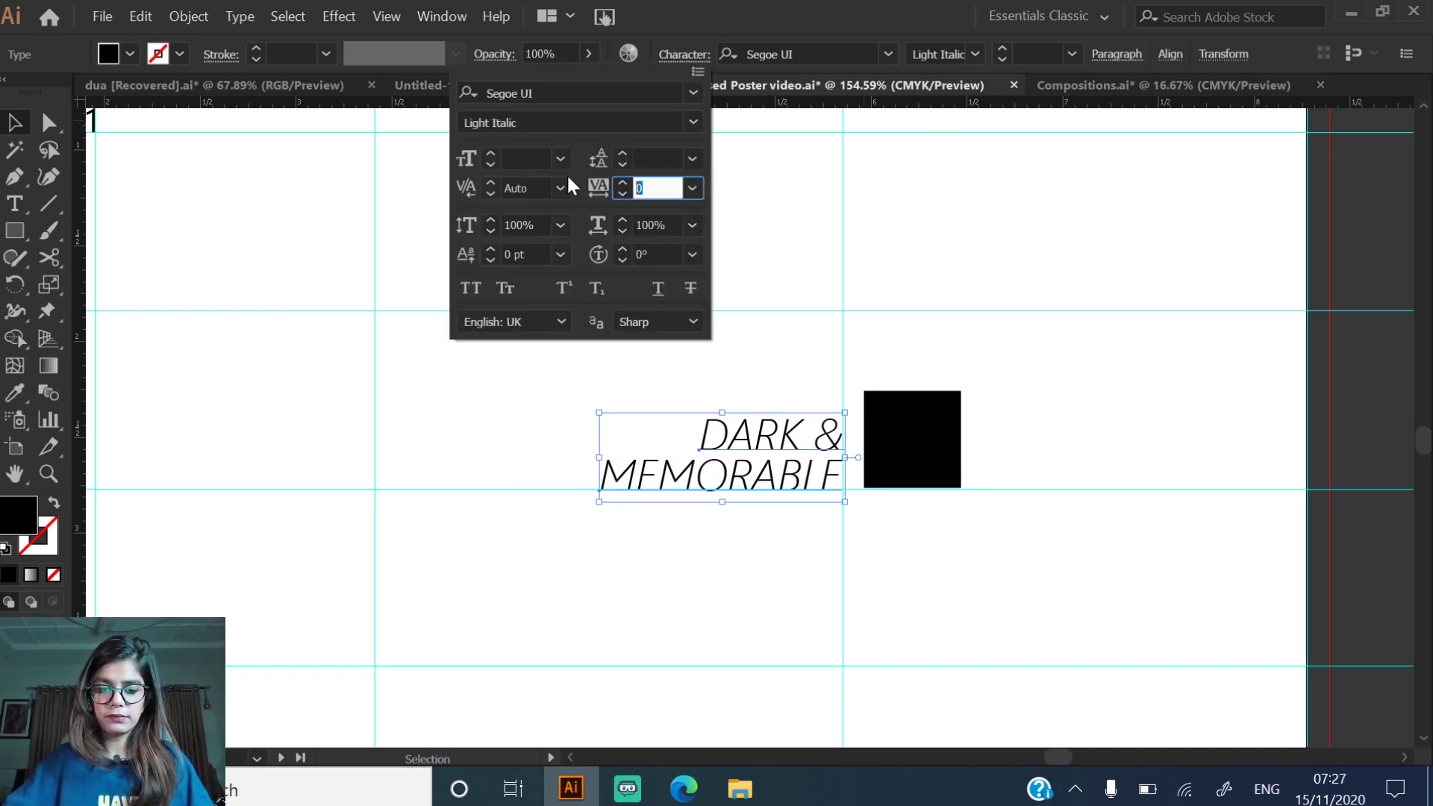
{"action": "type", "text": "300"}
{"action": "key", "text": "Return"}
{"action": "key", "text": "ctrl+0"}
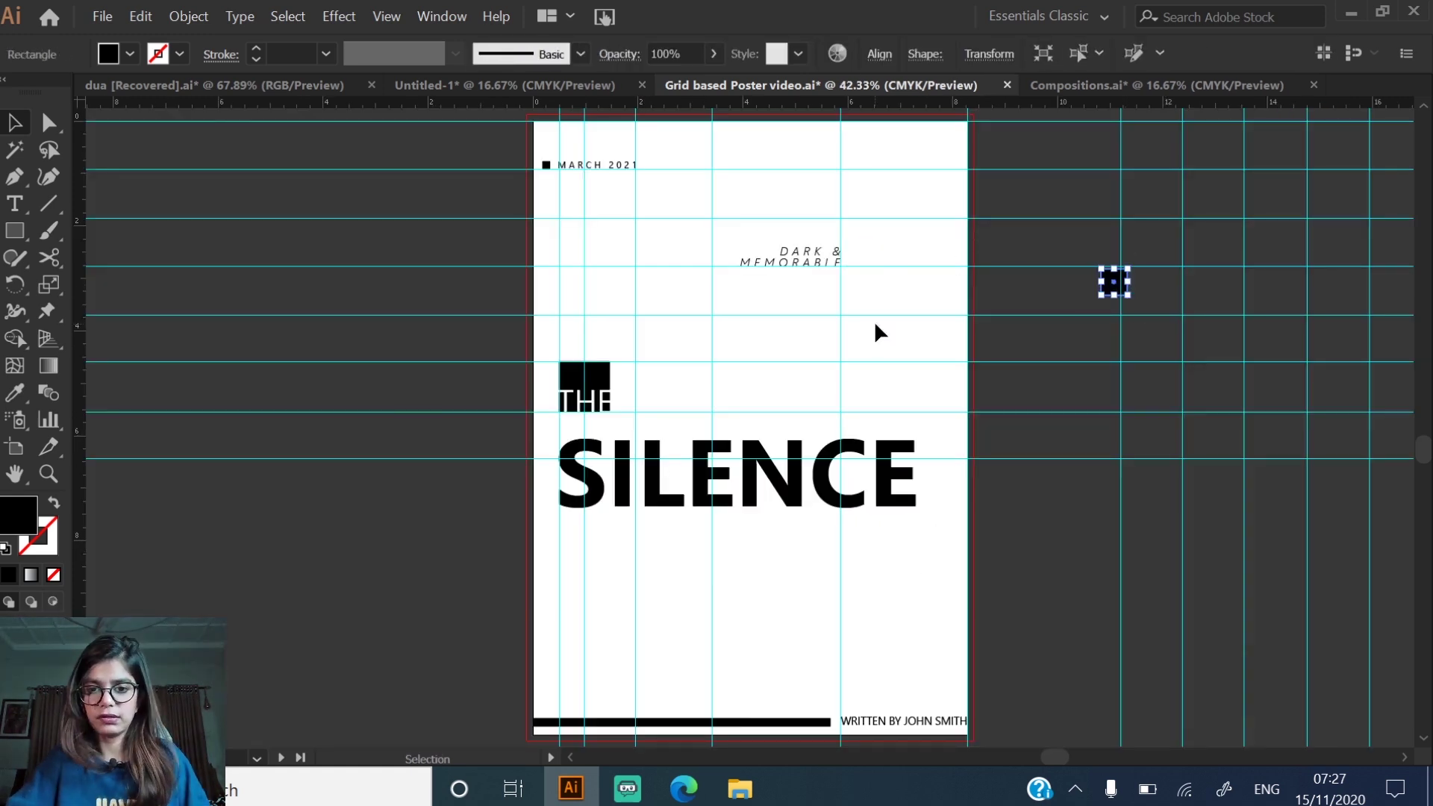
- Move SILENCE up so its letters sit just beneath the black square holding THE
{"action": "left_click", "coordinate": [836, 477]}
{"action": "scroll", "coordinate": [806, 595], "scroll_direction": "up", "scroll_amount": 3}
{"action": "left_click_drag", "start_coordinate": [257, 257], "coordinate": [256, 188]}
{"action": "key", "text": "ctrl+y"}
{"action": "key", "text": "t"}
{"action": "left_click", "coordinate": [1196, 610]}
{"action": "key", "text": "ctrl+y"}
{"action": "key", "text": "ctrl+z"}
- Set the word THE in an italic style and change its case to lowercase
{"action": "left_click", "coordinate": [489, 342]}
{"action": "left_click", "coordinate": [974, 54]}
{"action": "left_click", "coordinate": [944, 202]}
{"action": "left_click", "coordinate": [240, 16]}
- Delete the black square behind "the", and scale the word to fit between the first two vertical guides just above SILENCE
{"action": "left_click", "coordinate": [528, 296]}
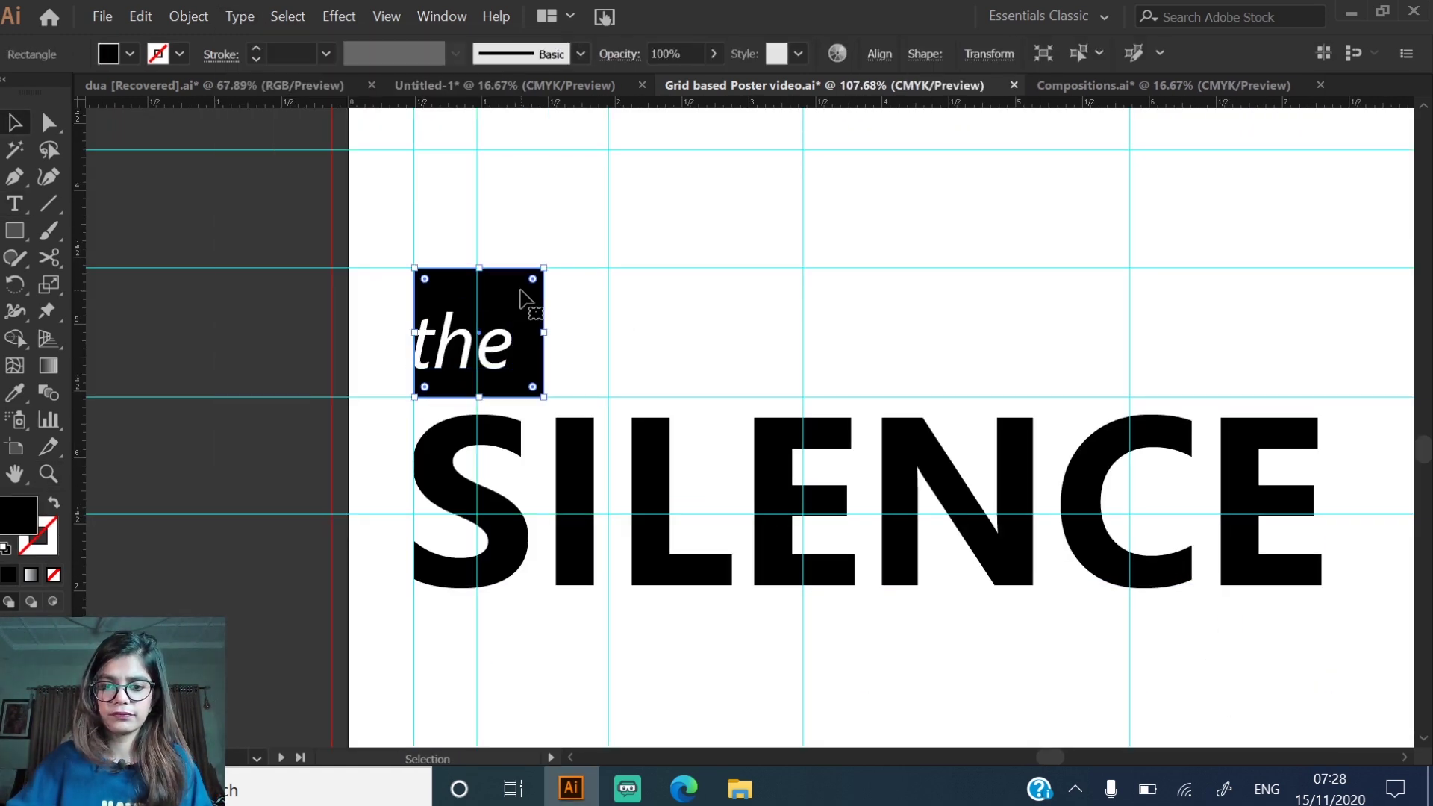
{"action": "key", "text": "Delete"}
{"action": "left_click", "coordinate": [516, 336]}
{"action": "left_click_drag", "start_coordinate": [525, 312], "coordinate": [478, 341]}
{"action": "left_click_drag", "start_coordinate": [447, 365], "coordinate": [448, 395]}
{"action": "key", "text": "ctrl+0"}
- Change the writer credit to title case and letter-space it to fit between the vertical guide and the artboard's edge
{"action": "left_click", "coordinate": [836, 694]}
{"action": "left_click", "coordinate": [240, 16]}
{"action": "left_click", "coordinate": [642, 493]}
{"action": "left_click", "coordinate": [685, 54]}
{"action": "left_click_drag", "start_coordinate": [977, 270], "coordinate": [838, 259]}
- Add two horizontal guides at the poster's foot marking the height of the writer credit
{"action": "key", "text": "z"}
{"action": "left_click_drag", "start_coordinate": [522, 102], "coordinate": [522, 317]}
{"action": "left_click", "coordinate": [448, 388]}
{"action": "left_click_drag", "start_coordinate": [523, 102], "coordinate": [524, 419]}
{"action": "key", "text": "ctrl+0"}
- Add a "/" text character, scale it and move it up towards the DARK & MEMORABLE tagline
{"action": "key", "text": "z"}
{"action": "left_click_drag", "start_coordinate": [796, 426], "coordinate": [947, 611]}
{"action": "double_click", "coordinate": [947, 601]}
{"action": "type", "text": "/"}
{"action": "left_click_drag", "start_coordinate": [456, 639], "coordinate": [474, 660]}
{"action": "left_click_drag", "start_coordinate": [430, 597], "coordinate": [806, 329]}
{"action": "key", "text": "ctrl+0"}
- Convert the slash to outlines and place it between two horizontal guides, just before DARK & MEMORABLE
{"action": "key", "text": "ctrl+shift+o"}
{"action": "left_click", "coordinate": [848, 246]}
{"action": "left_click", "coordinate": [842, 266]}
{"action": "left_click", "coordinate": [703, 244]}
{"action": "left_click_drag", "start_coordinate": [843, 266], "coordinate": [729, 250]}
{"action": "key", "text": "z"}
{"action": "mouse_move", "coordinate": [682, 203]}
{"action": "left_mouse_down"}
{"action": "mouse_move", "coordinate": [780, 297]}
{"action": "mouse_move", "coordinate": [783, 342]}
{"action": "left_mouse_up"}
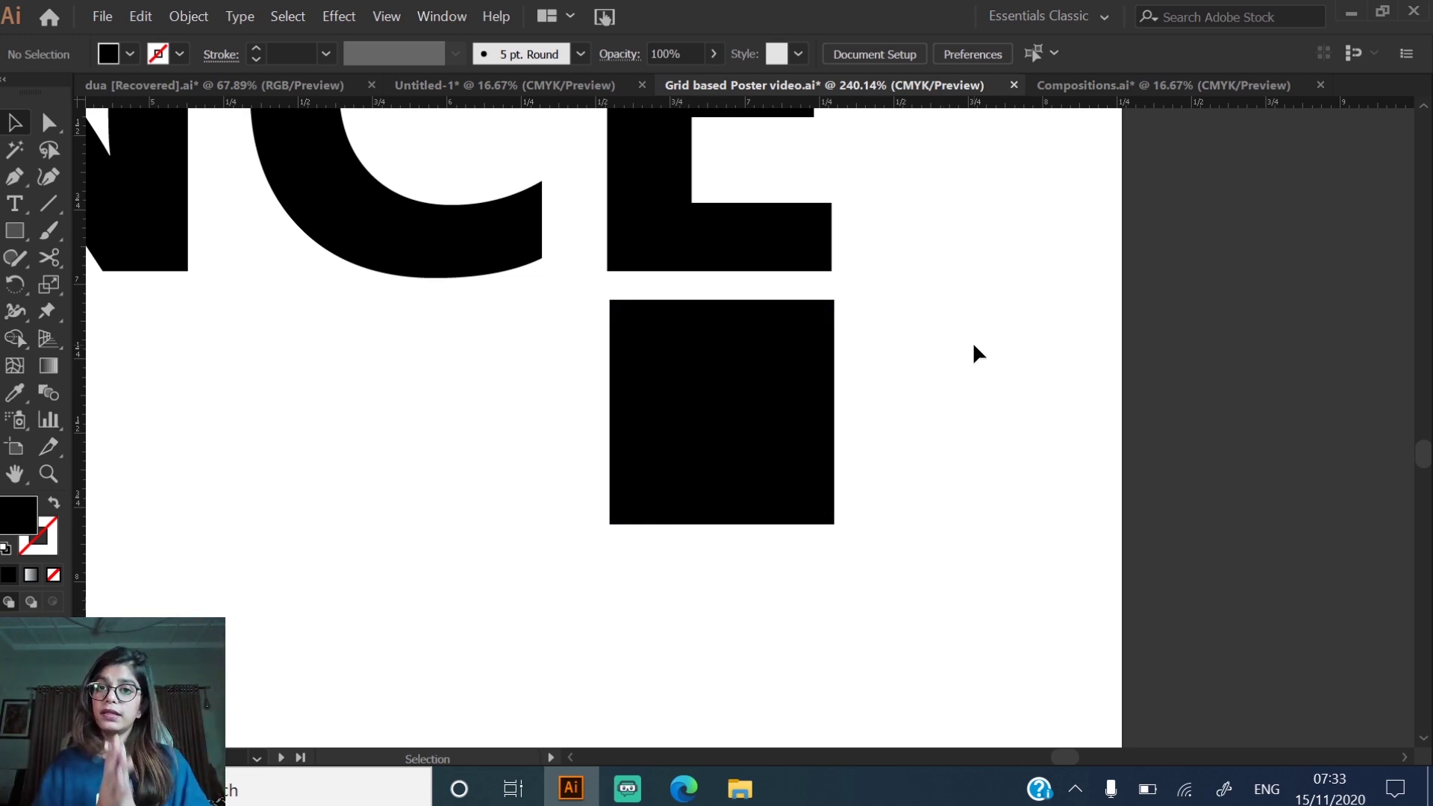
- Move the black square from beneath the E of SILENCE off the artboard onto the empty canvas
{"action": "key", "text": "ctrl+0"}
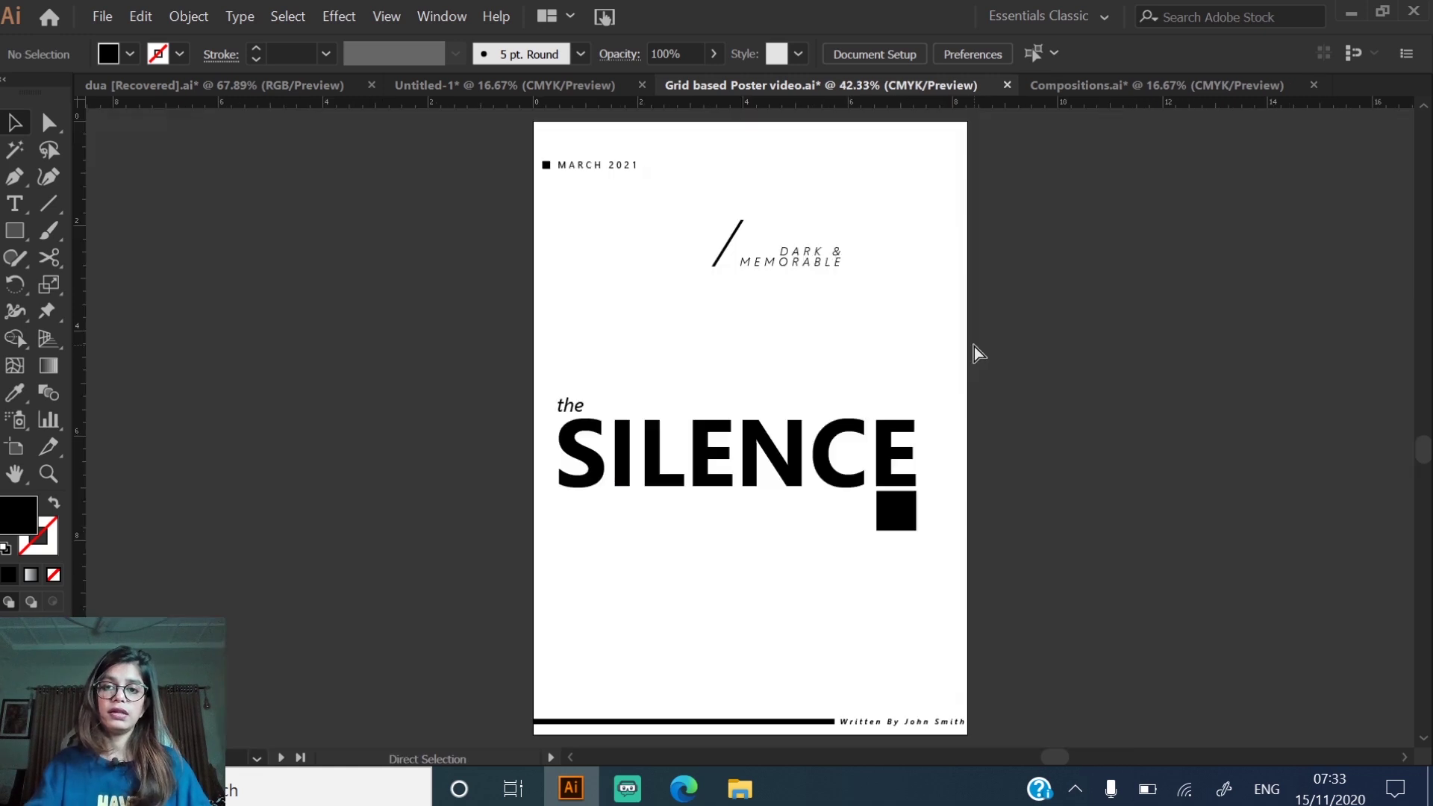
{"action": "left_click_drag", "start_coordinate": [917, 517], "coordinate": [1162, 517]}
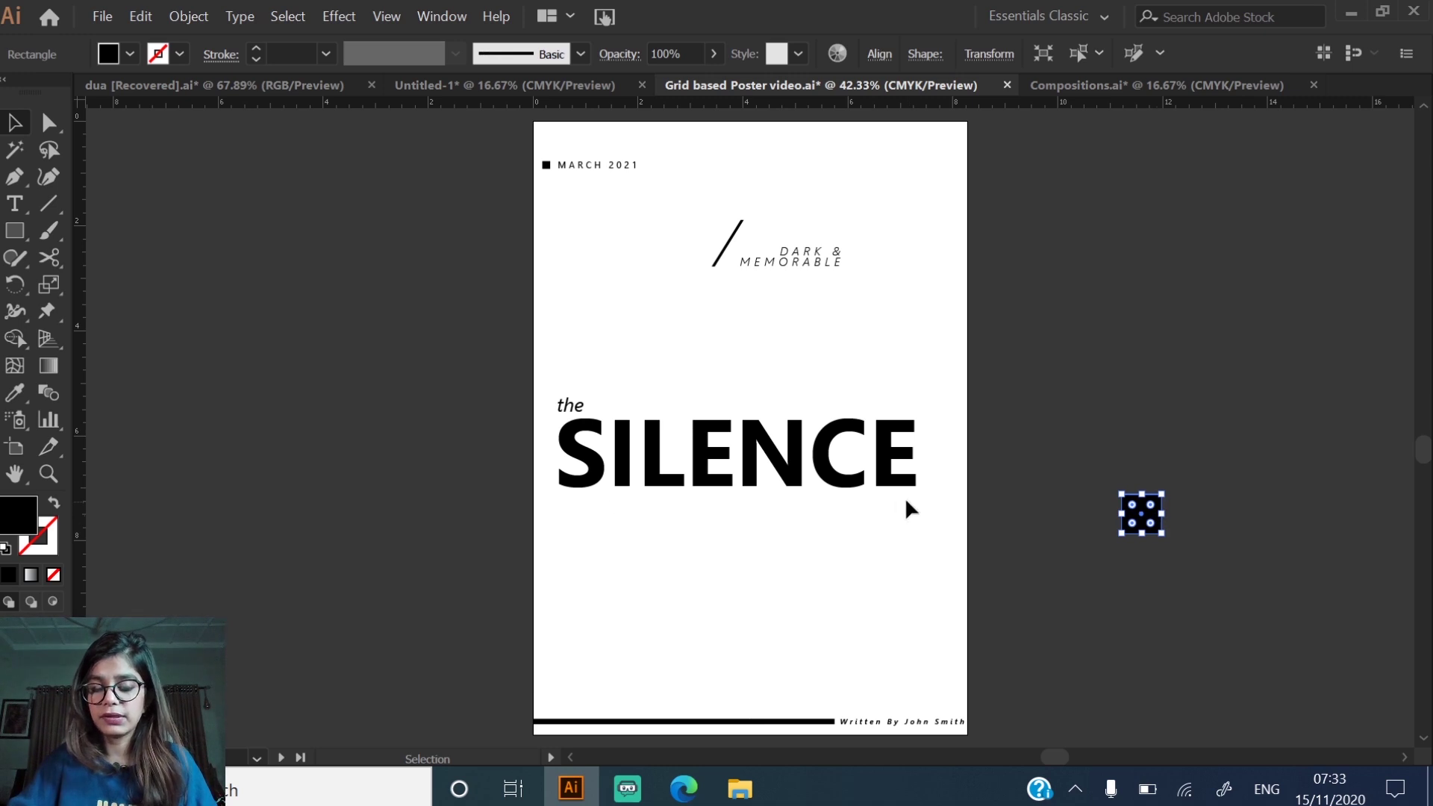
{"action": "left_click", "coordinate": [892, 567]}
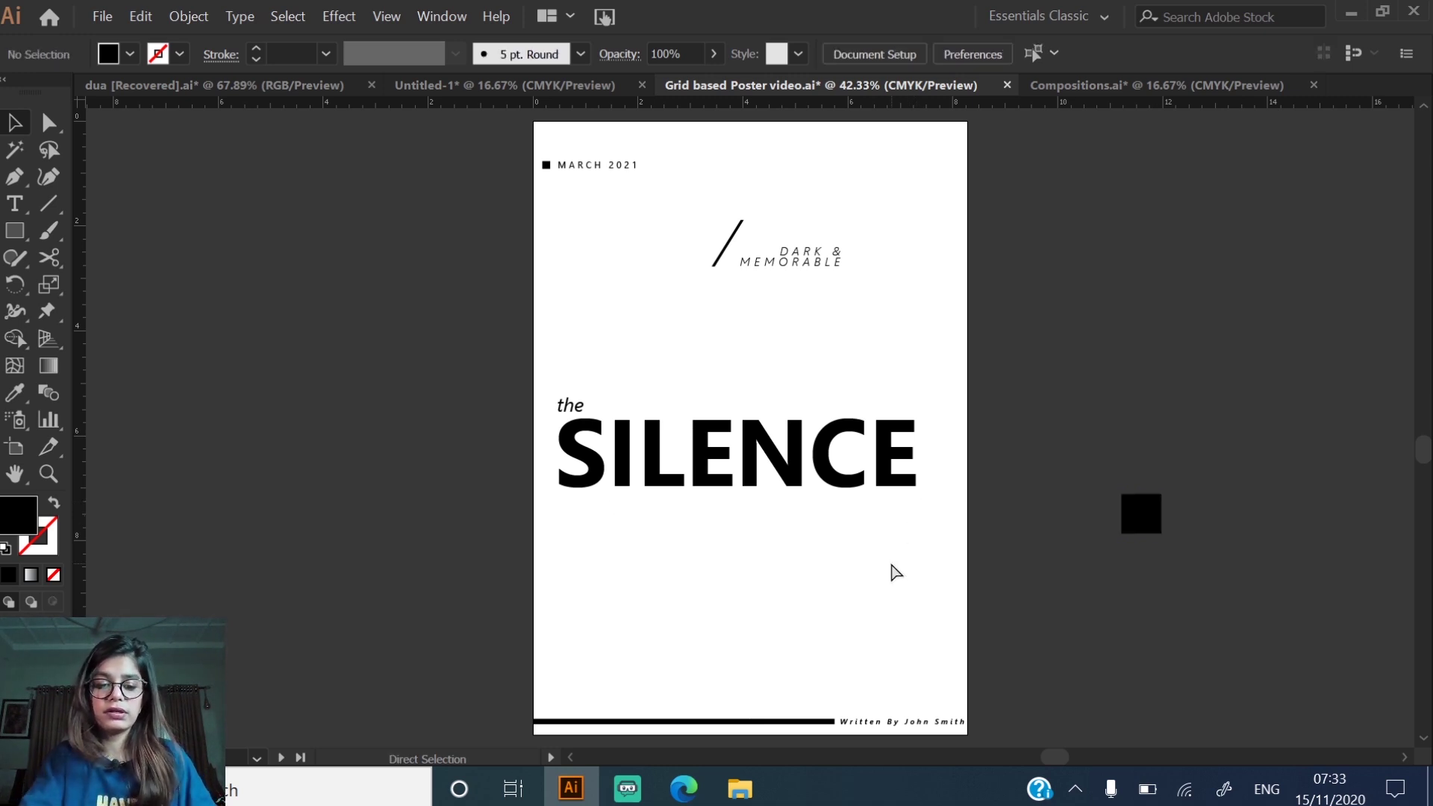
- Show the guides, add a vertical guide at the end of SILENCE and a horizontal one at its baseline, and hide them again
{"action": "right_click", "coordinate": [891, 565]}
{"action": "left_click", "coordinate": [951, 397]}
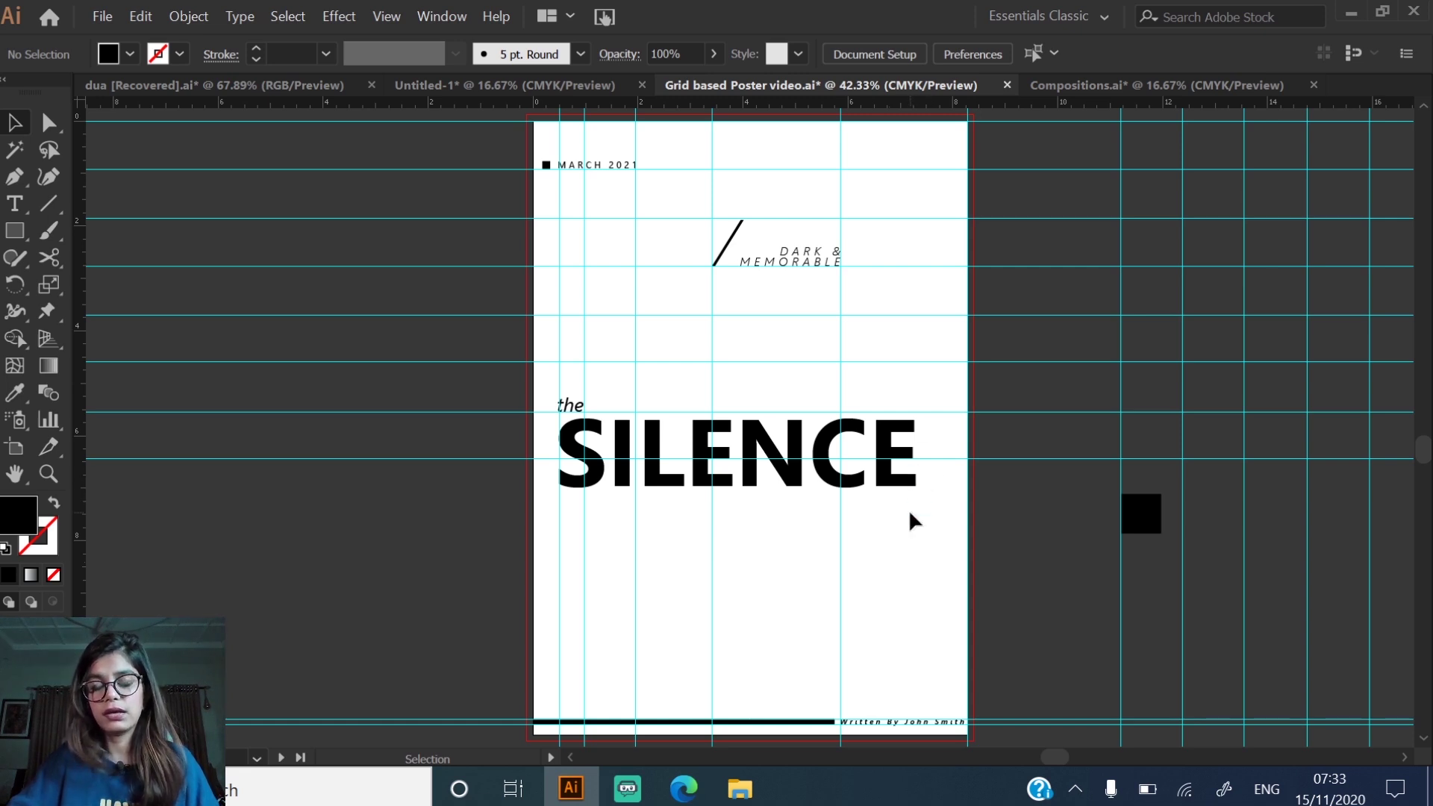
{"action": "left_click_drag", "start_coordinate": [83, 471], "coordinate": [913, 421]}
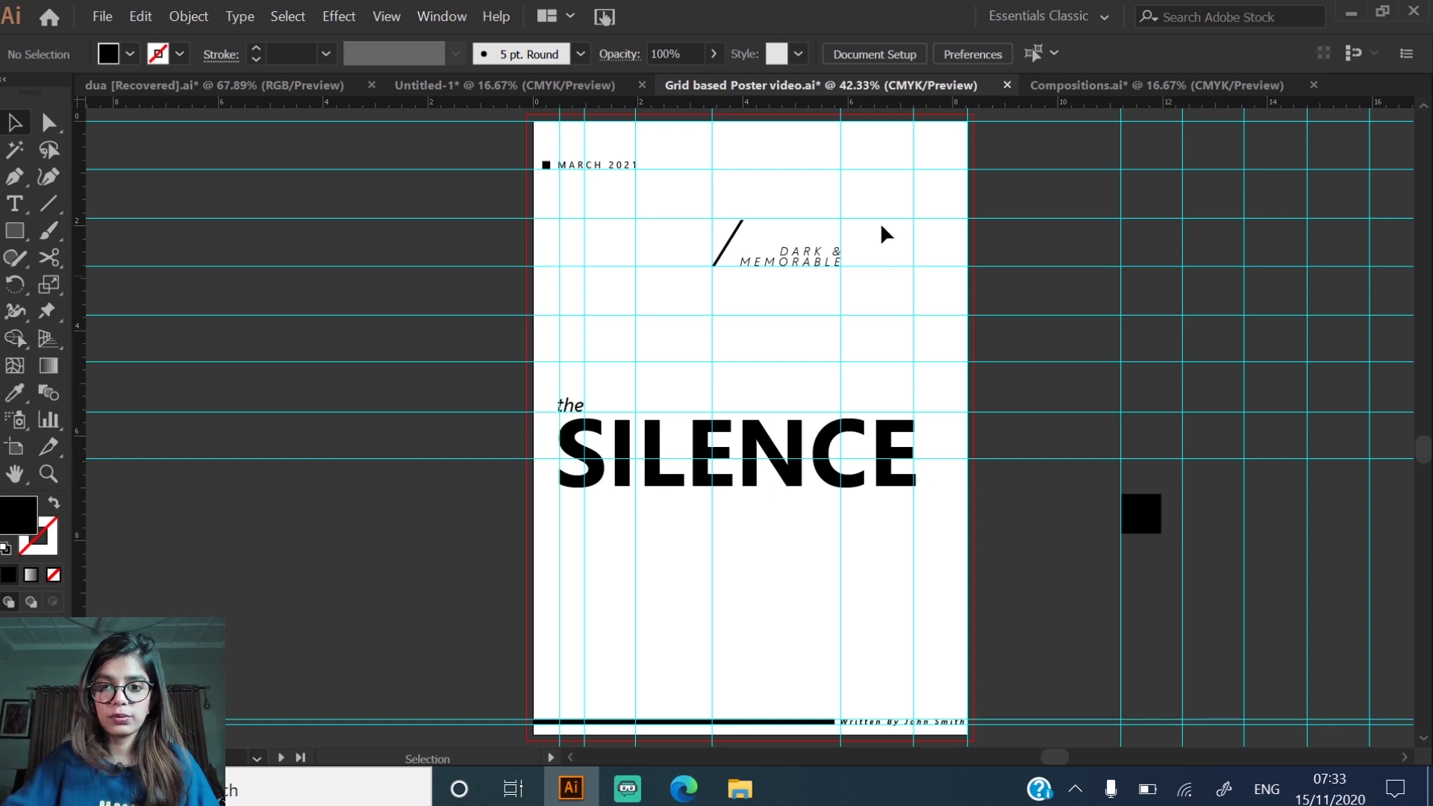
{"action": "left_click_drag", "start_coordinate": [872, 101], "coordinate": [863, 485]}
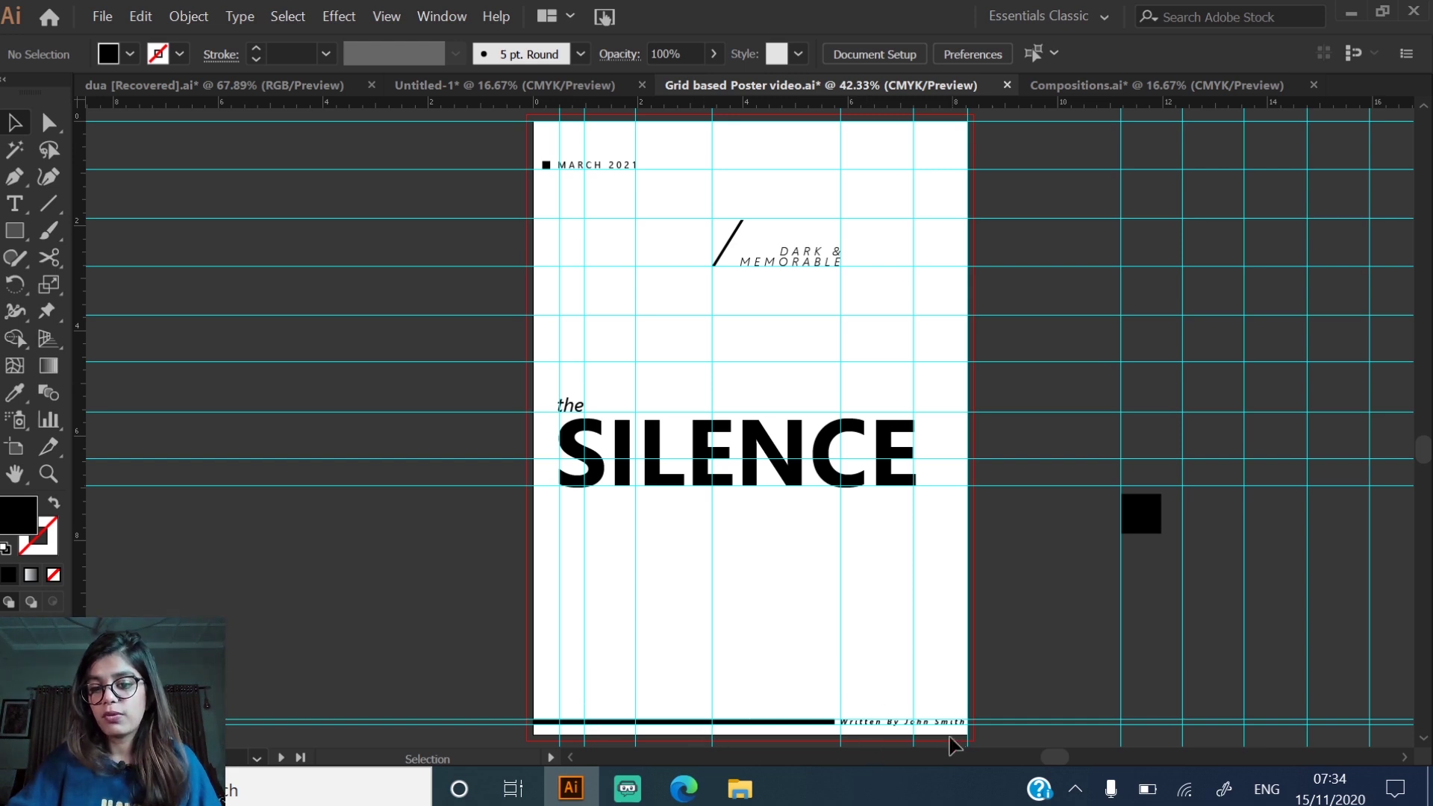
{"action": "right_click", "coordinate": [742, 550]}
{"action": "left_click", "coordinate": [783, 382]}
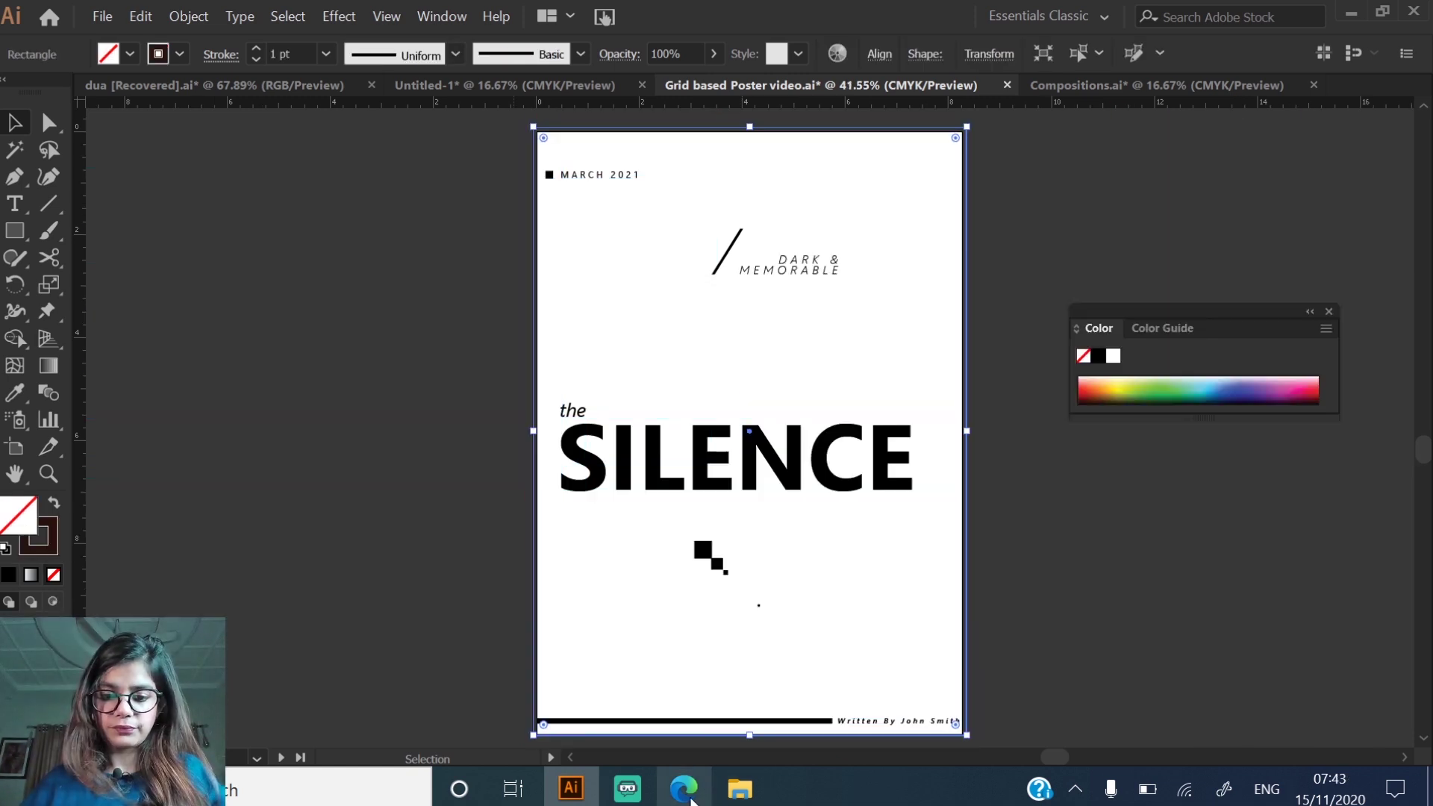
- Switch to Microsoft Edge to view the Unsplash photo of the woman in a white shirt, closing its thank-you popup, and return to Illustrator
{"action": "left_click", "coordinate": [684, 788]}
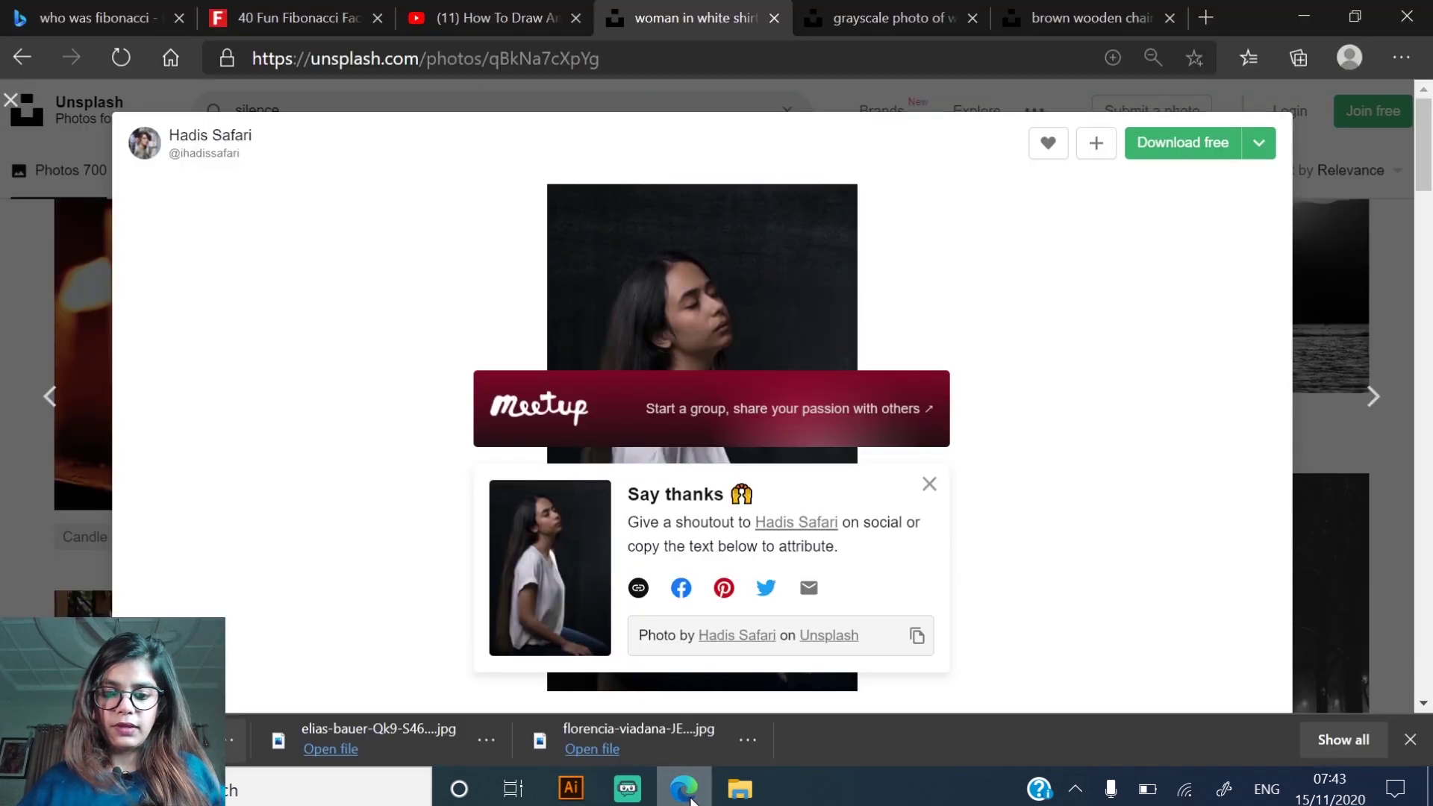
{"action": "left_click", "coordinate": [929, 483]}
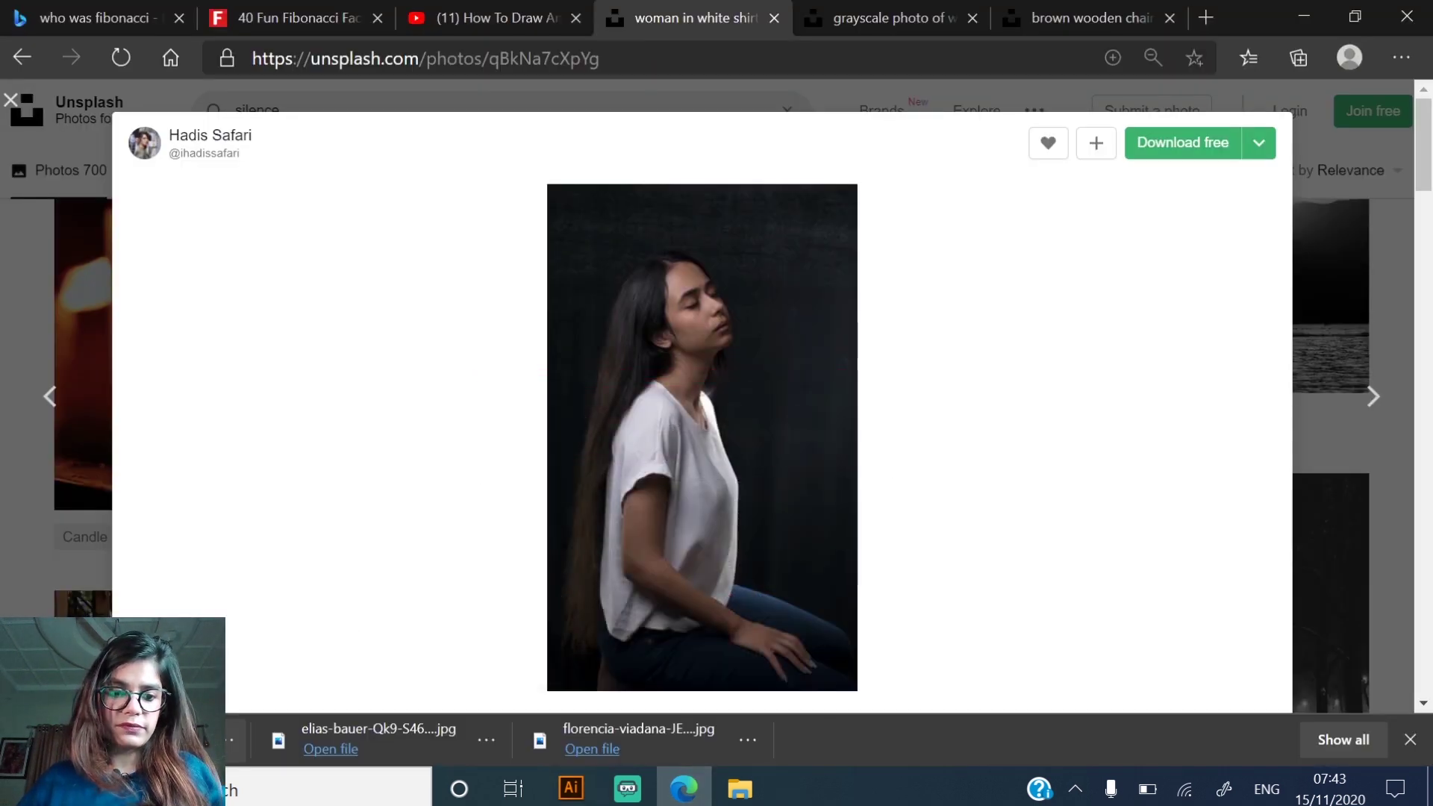
{"action": "left_click", "coordinate": [571, 788]}
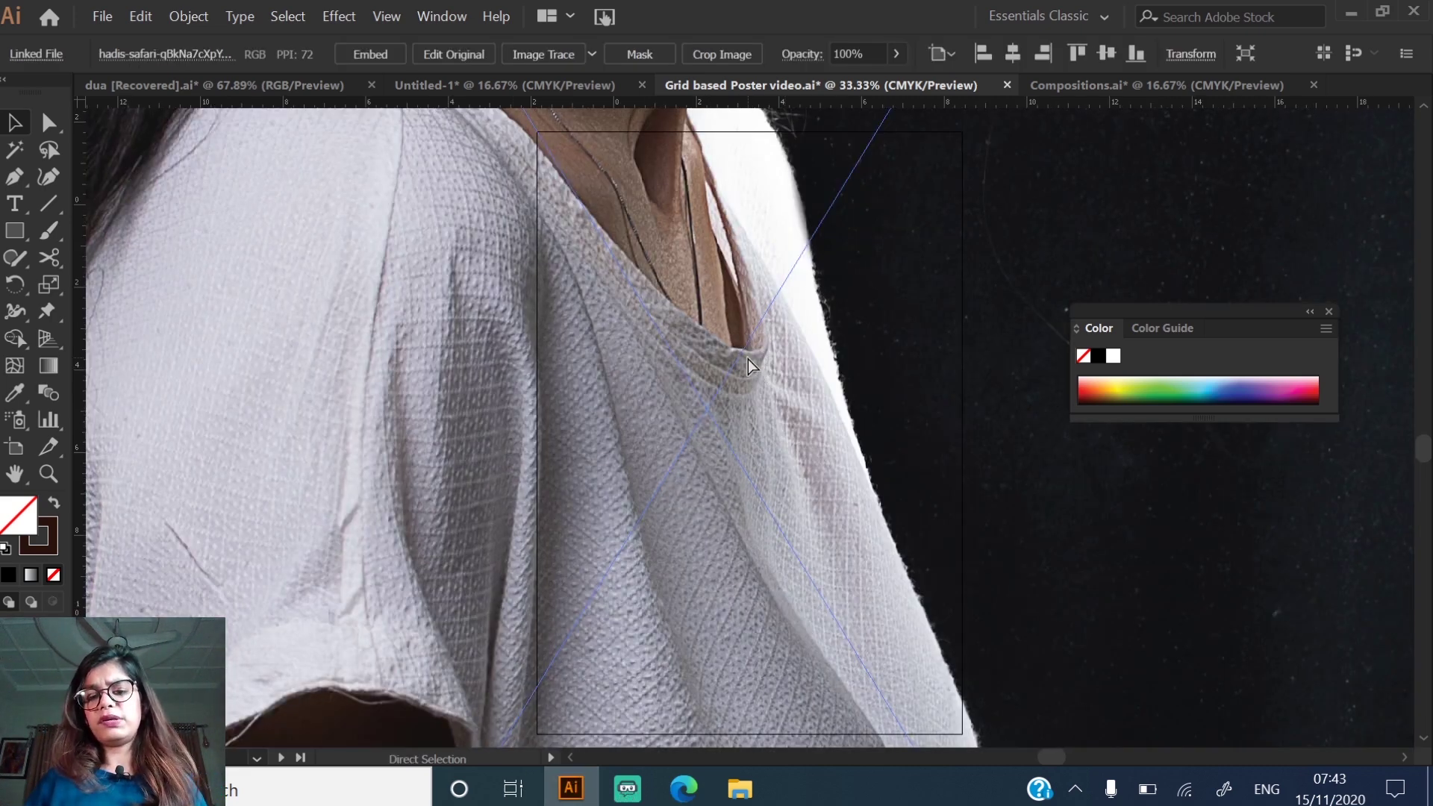
- Scale the placed photo of the woman down proportionally to roughly the poster's size
{"action": "key", "text": "ctrl+minus"}
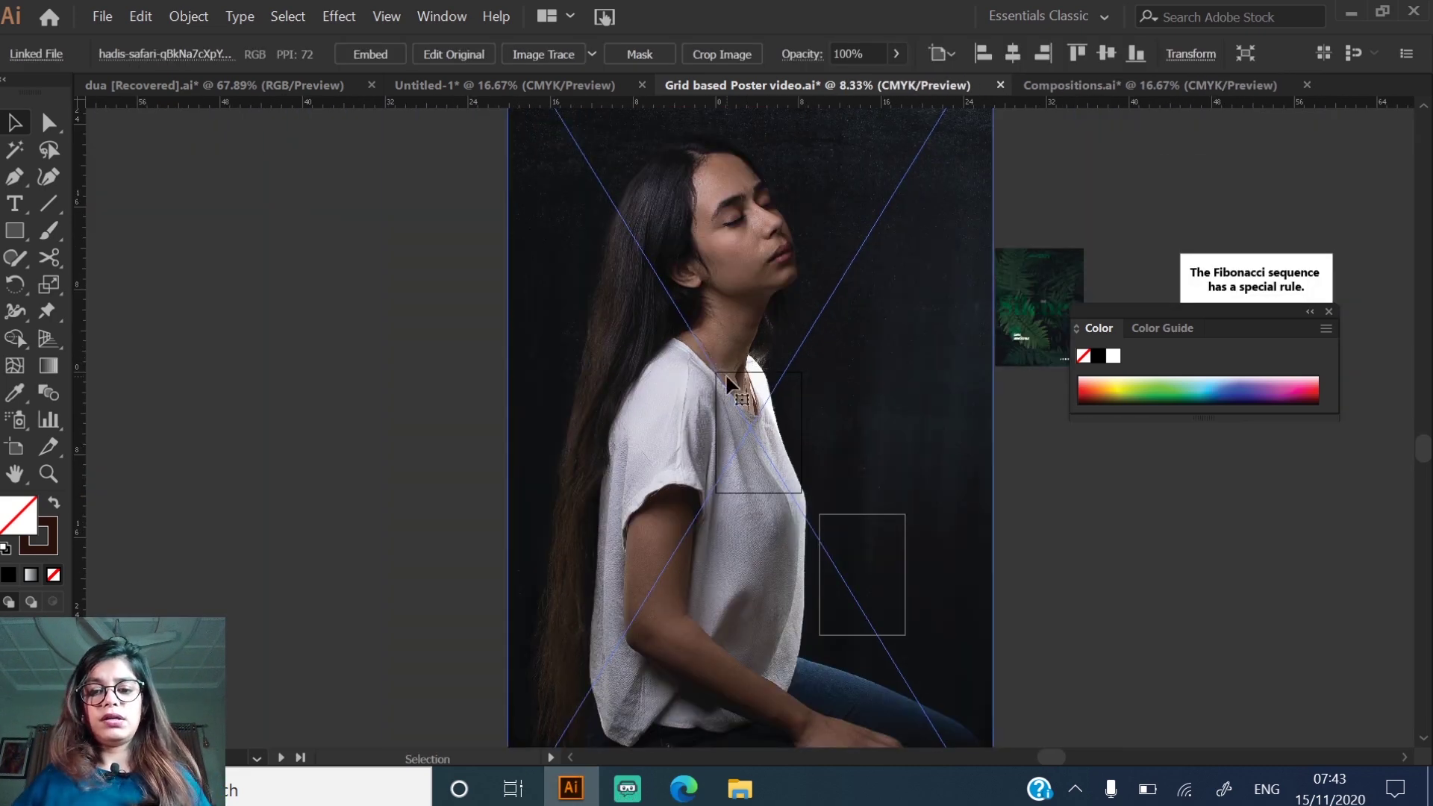
{"action": "key", "text": "ctrl"}
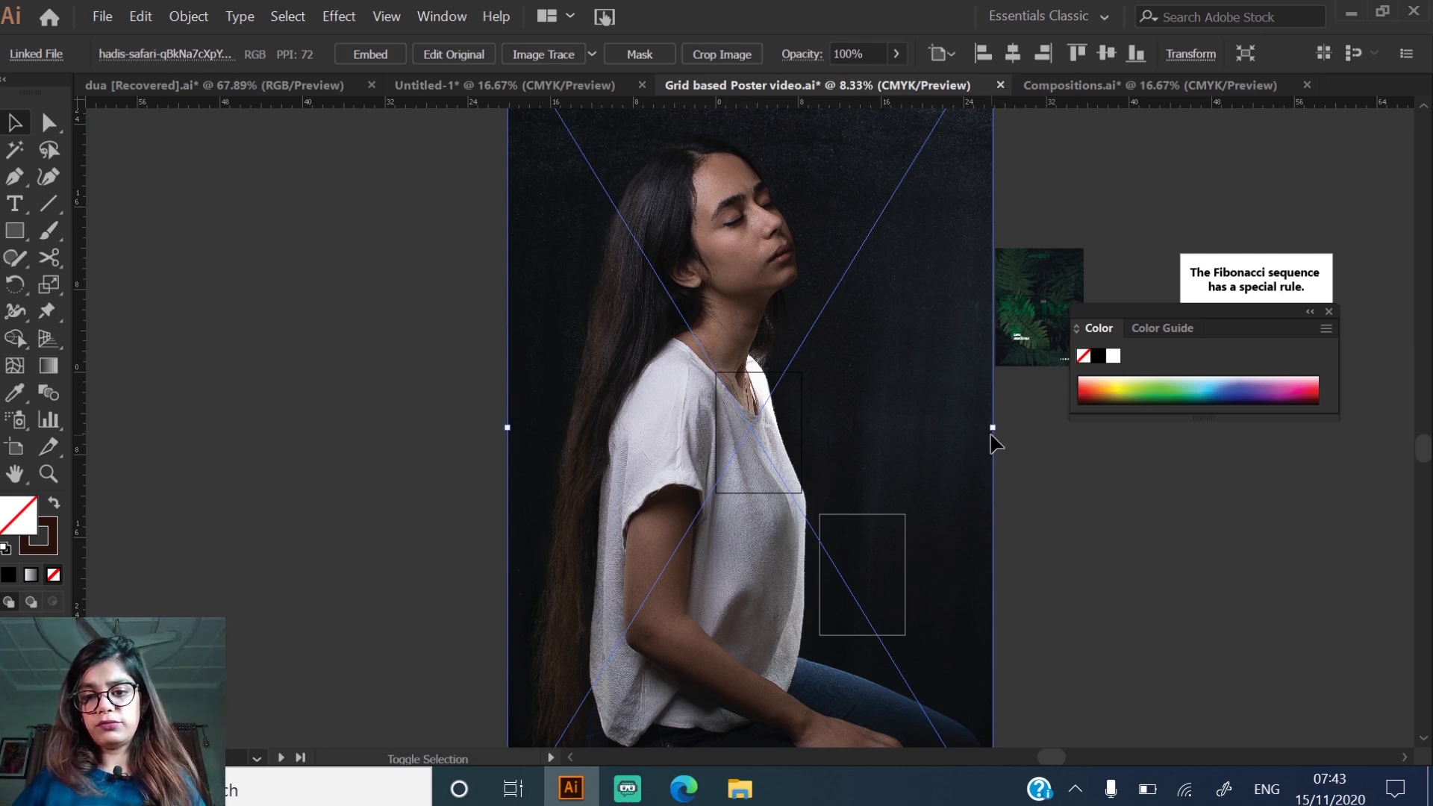
{"action": "left_click_drag", "start_coordinate": [993, 428], "coordinate": [573, 515]}
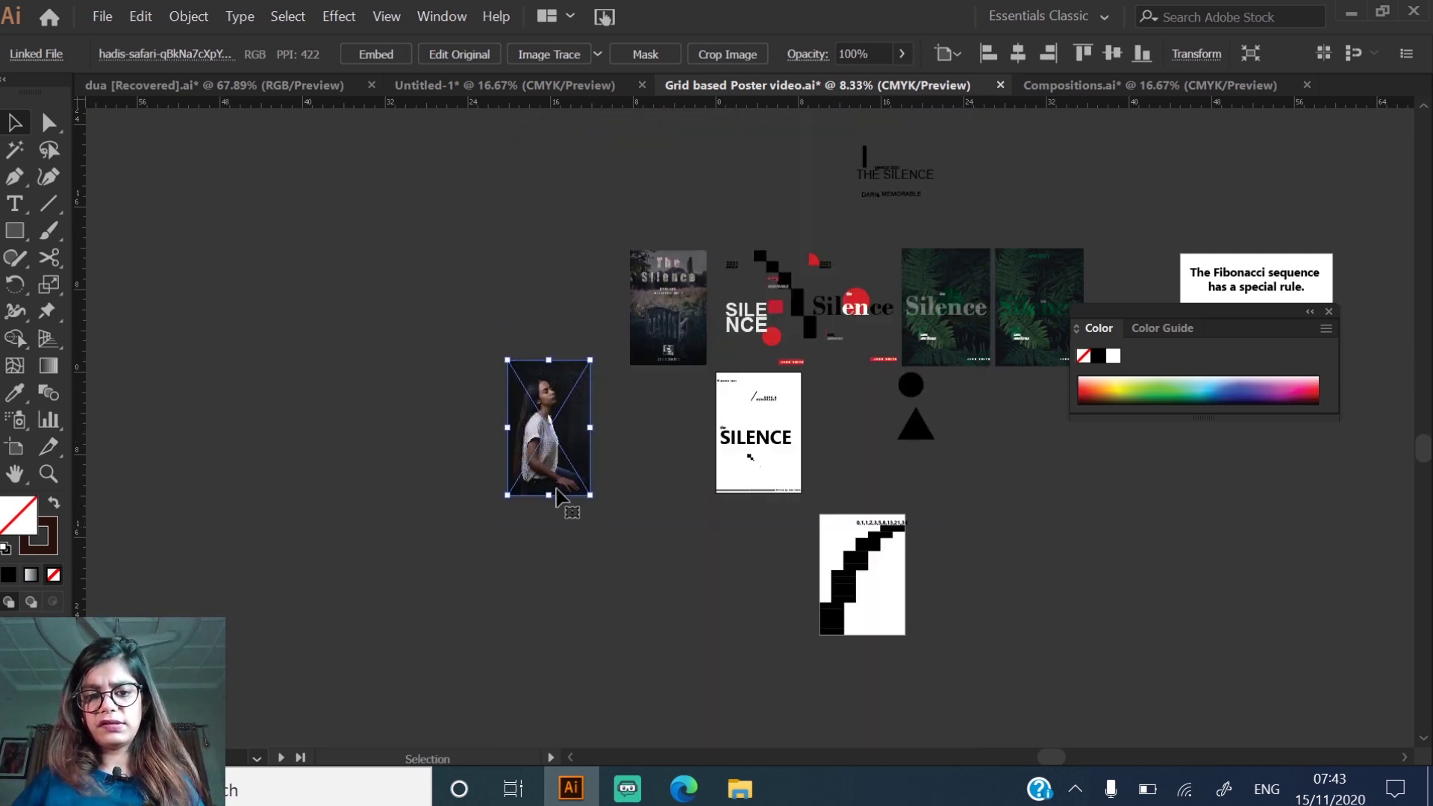
{"action": "key", "text": "z"}
{"action": "left_click_drag", "start_coordinate": [473, 343], "coordinate": [925, 585]}
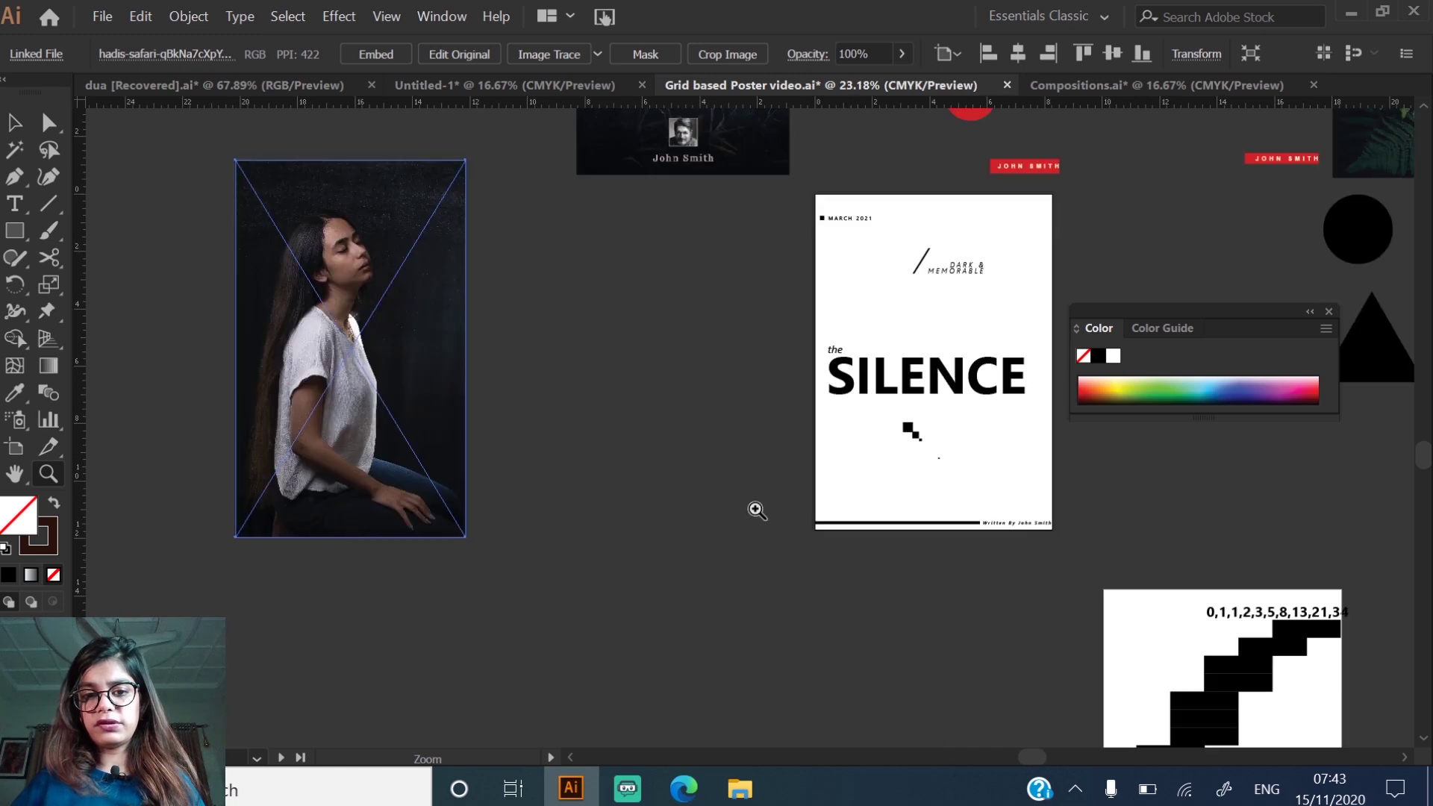
- Move the photo across the poster and park it on the canvas just right of the artboard
{"action": "left_click_drag", "start_coordinate": [438, 313], "coordinate": [934, 346]}
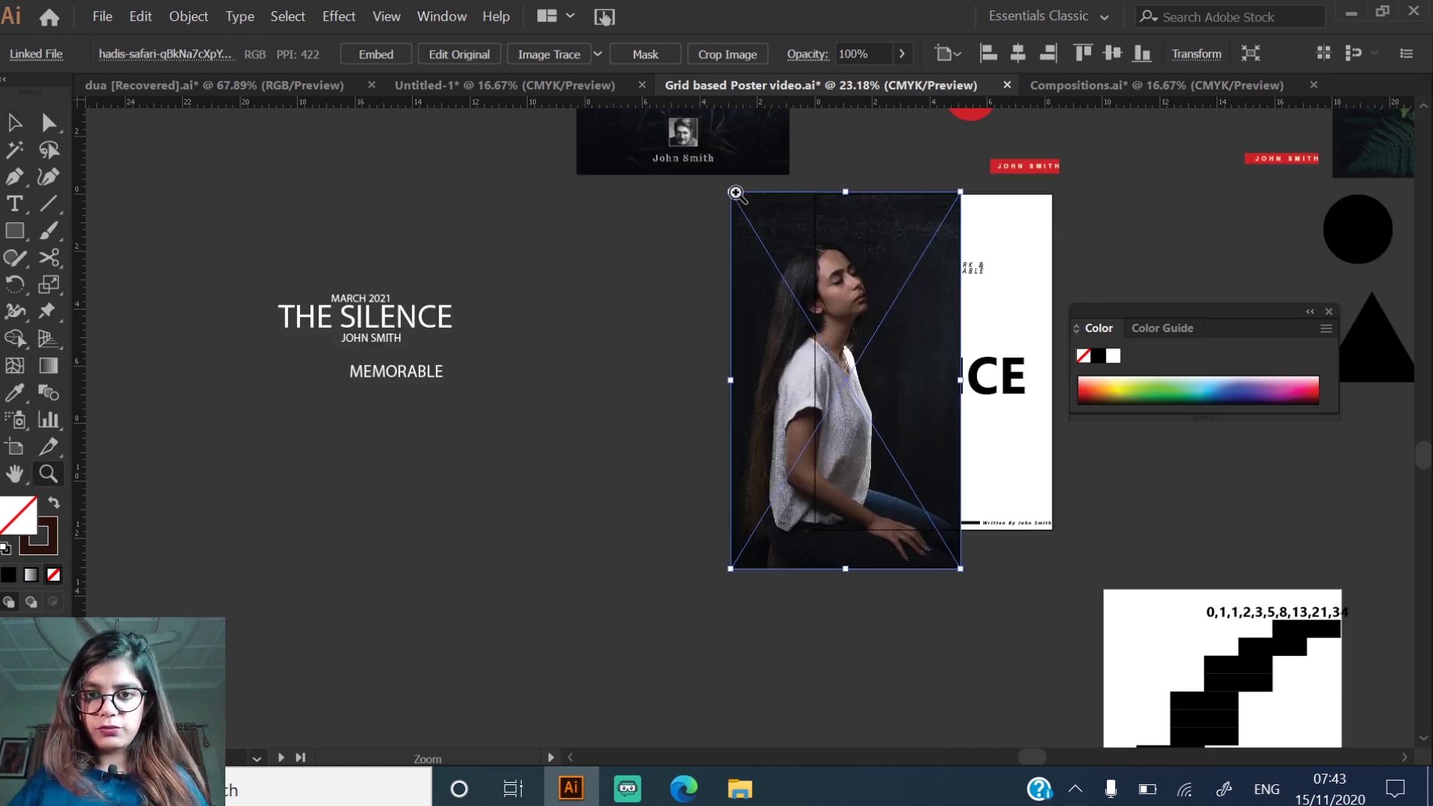
{"action": "left_click", "coordinate": [1180, 480]}
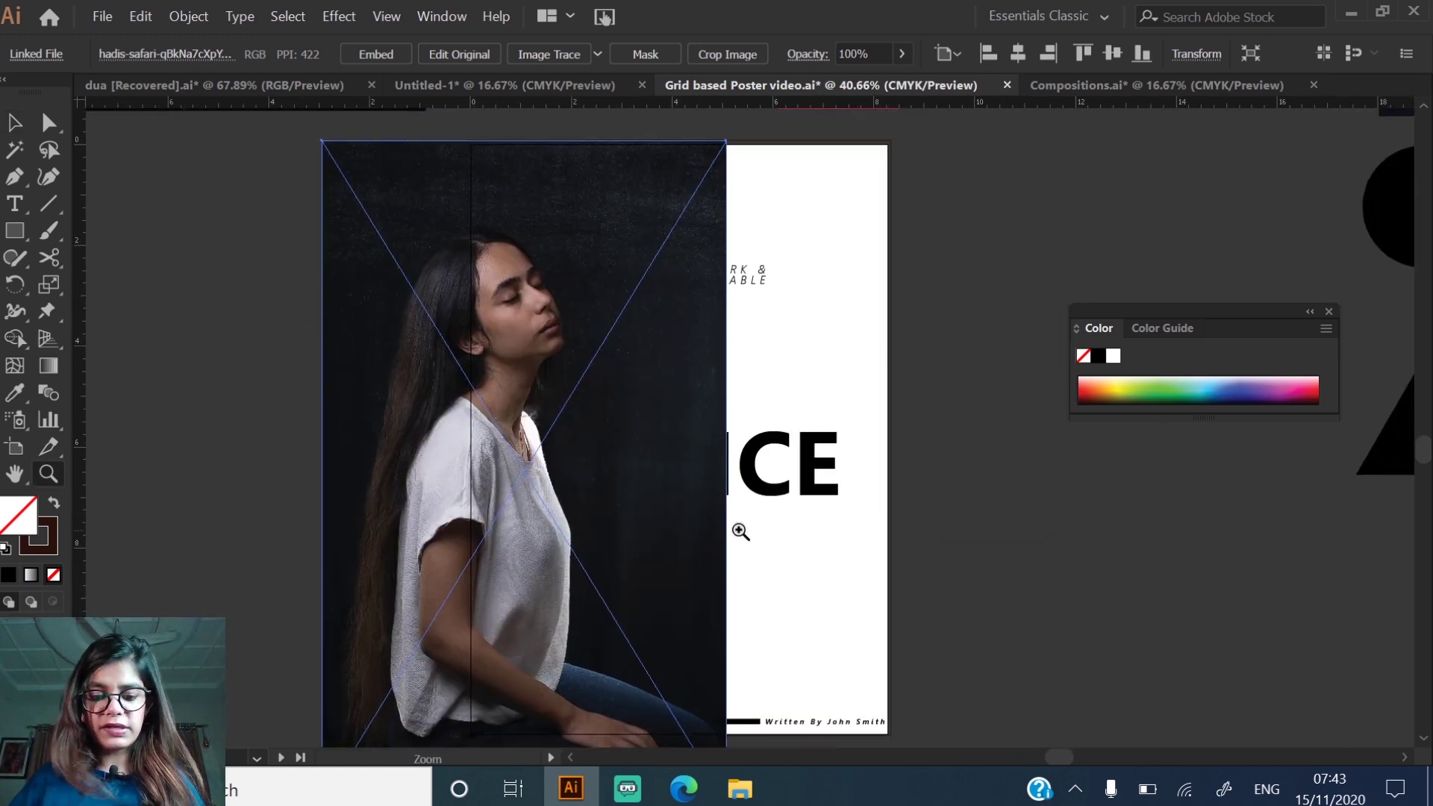
{"action": "key", "text": "v"}
{"action": "left_click_drag", "start_coordinate": [533, 284], "coordinate": [683, 230]}
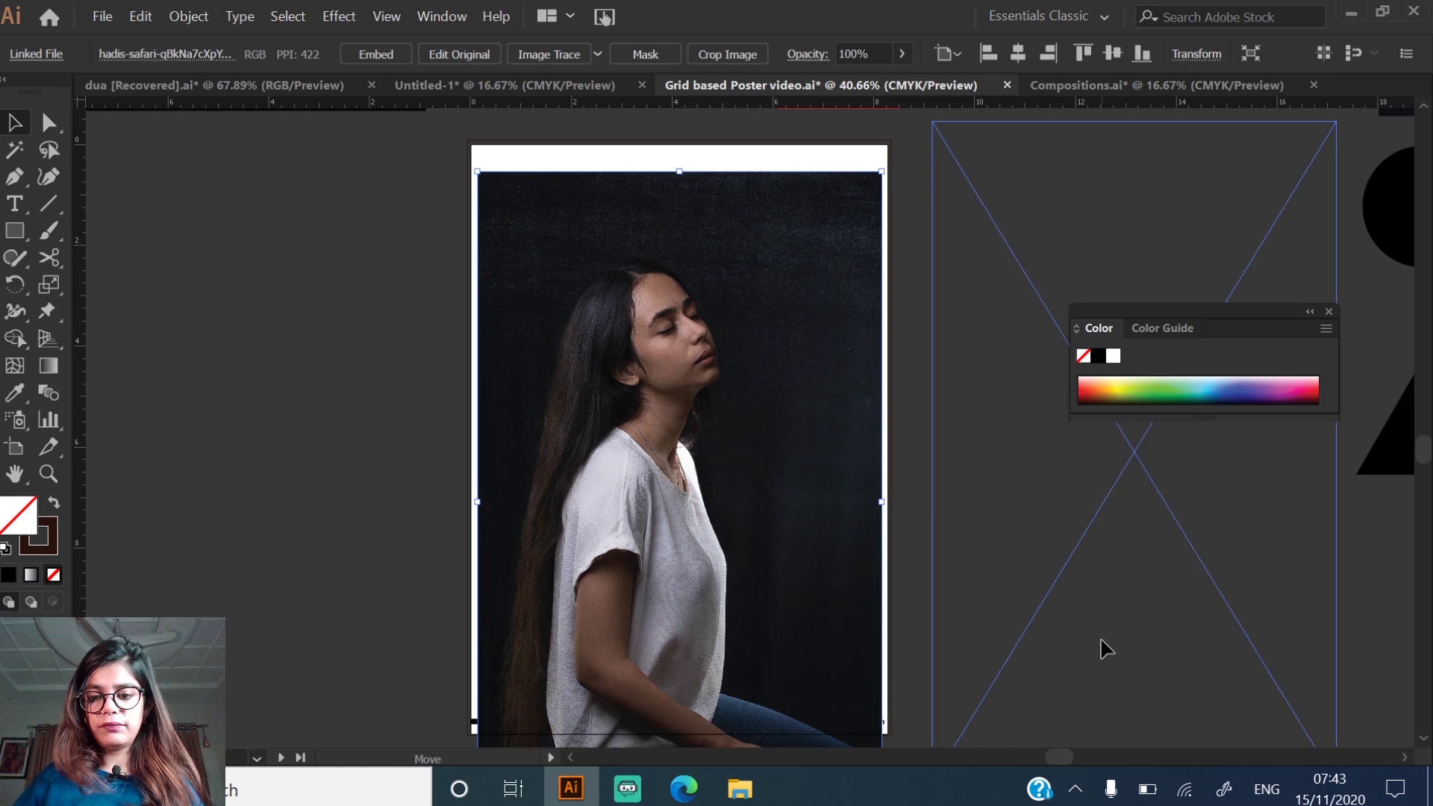
{"action": "key", "text": "ctrl+z"}
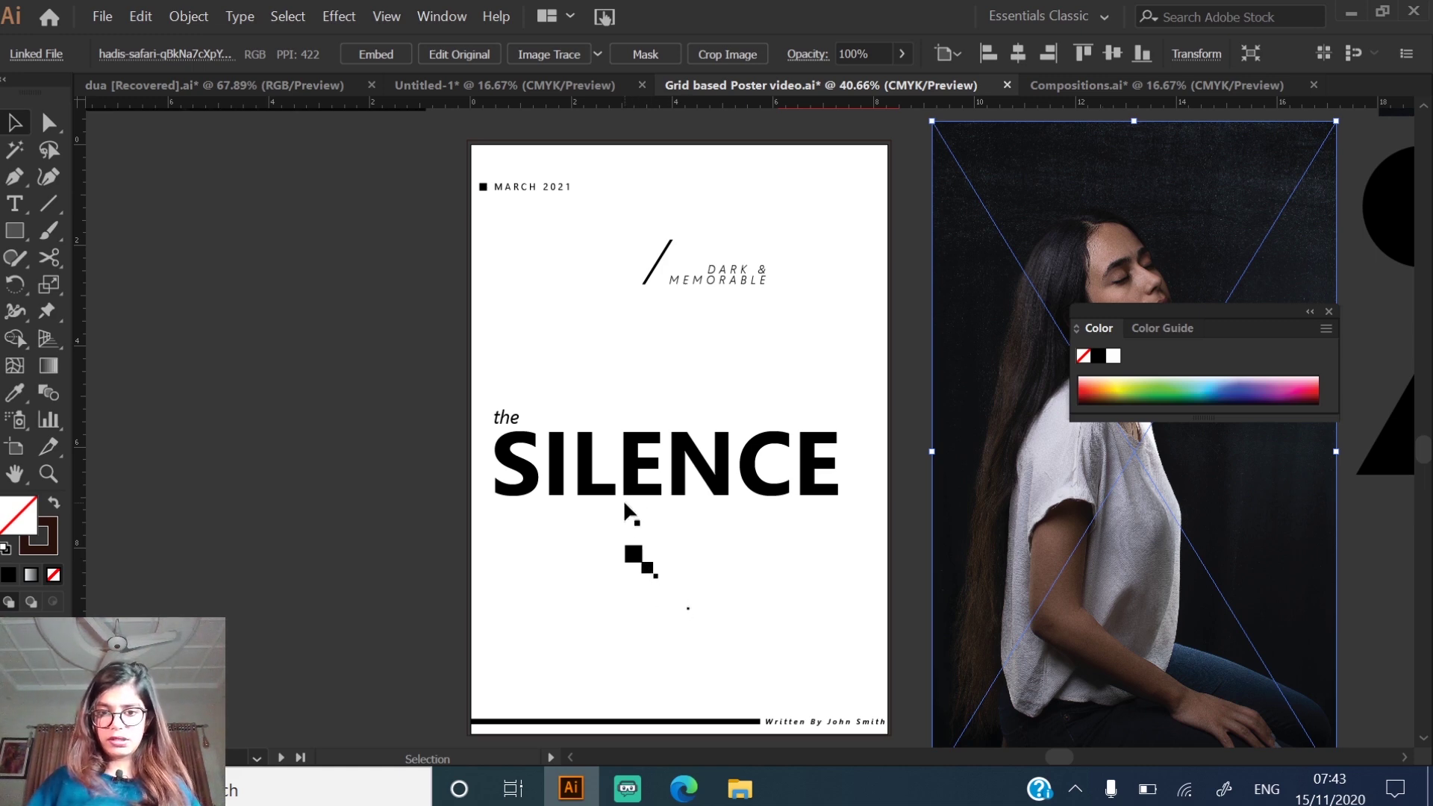
- Deselect the photo and show the guides over the poster
{"action": "left_click", "coordinate": [561, 562]}
{"action": "right_click", "coordinate": [561, 562]}
{"action": "left_click", "coordinate": [633, 408]}
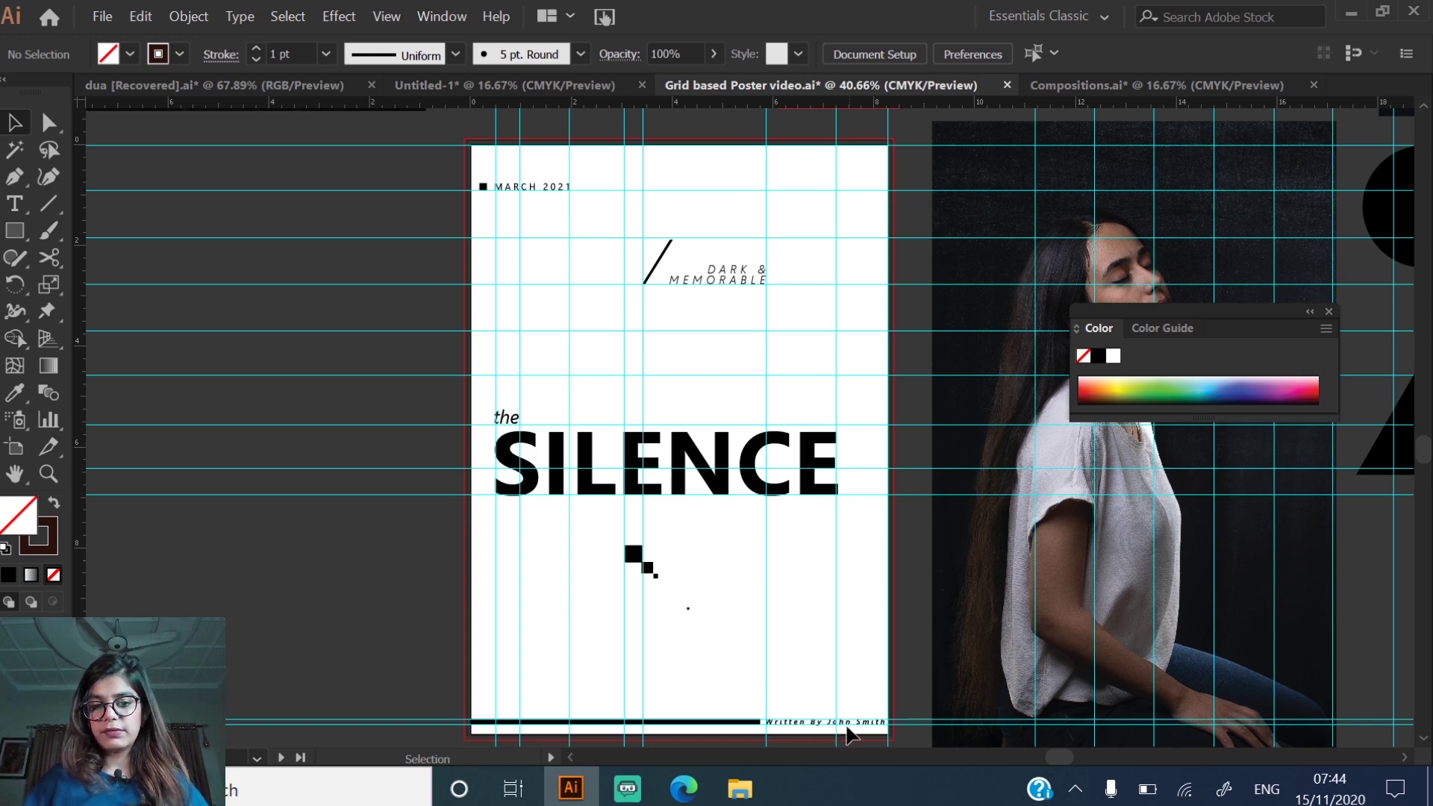
- Try deleting the black bar beside the writer credit, and undo the deletion
{"action": "left_click", "coordinate": [741, 722]}
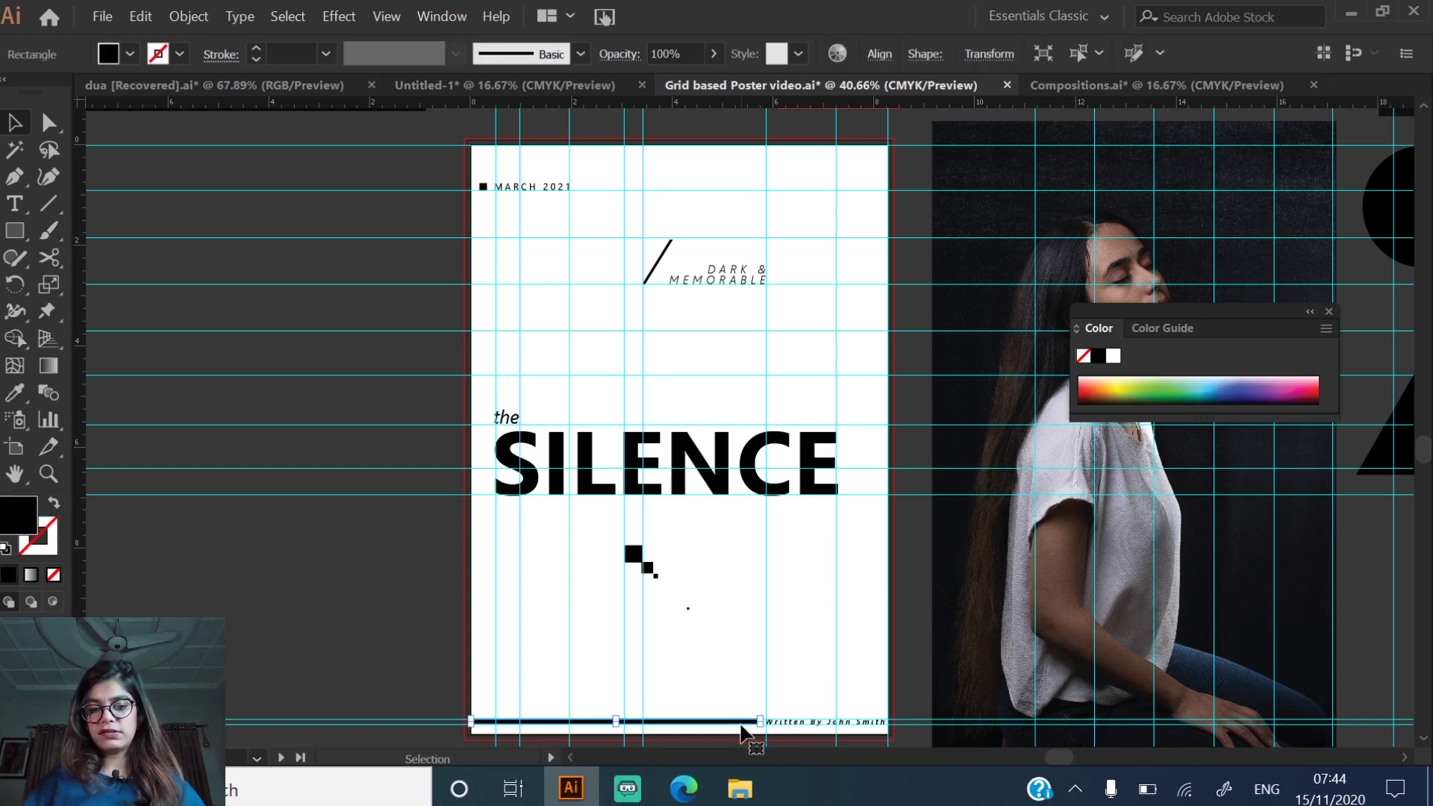
{"action": "key", "text": "Delete"}
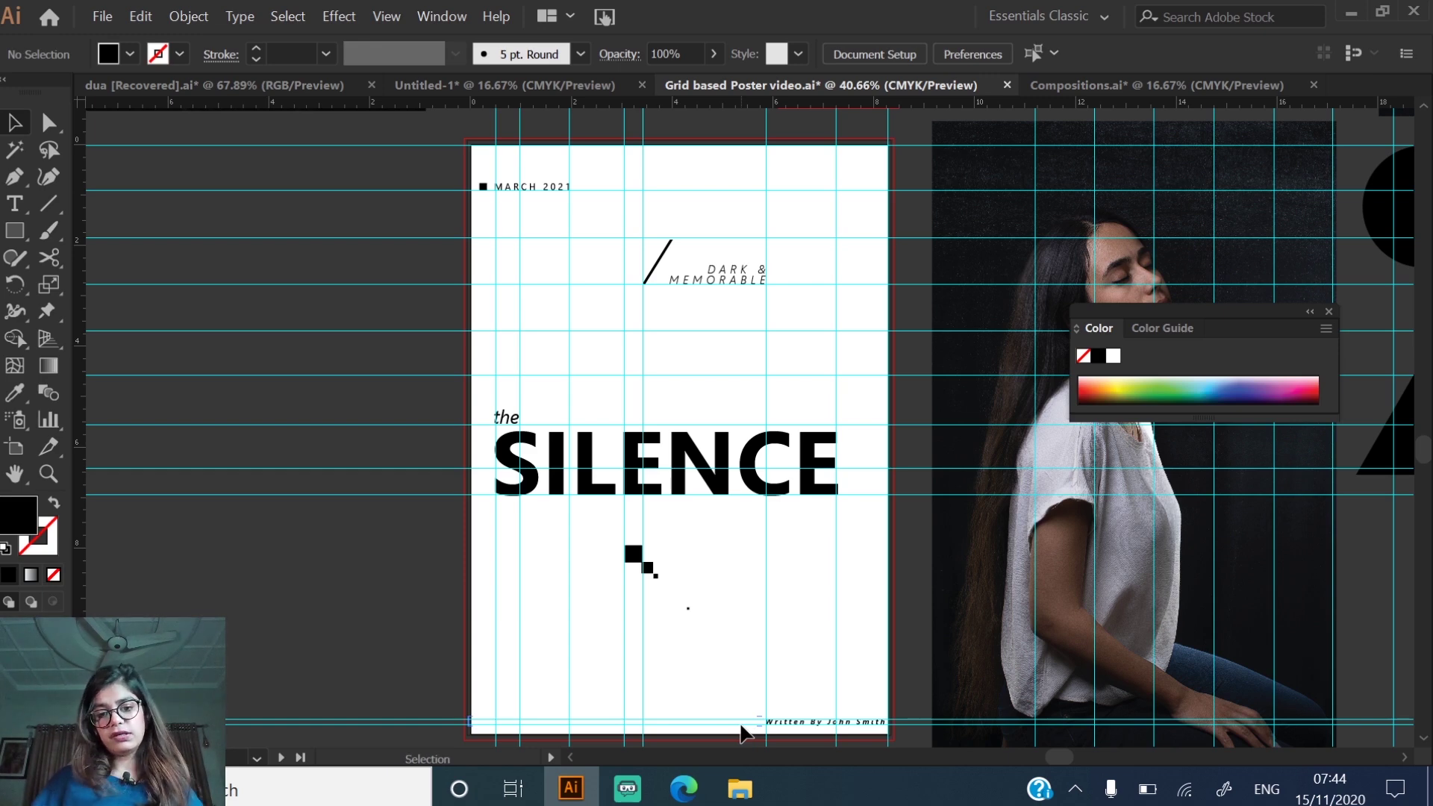
{"action": "key", "text": "ctrl+z"}
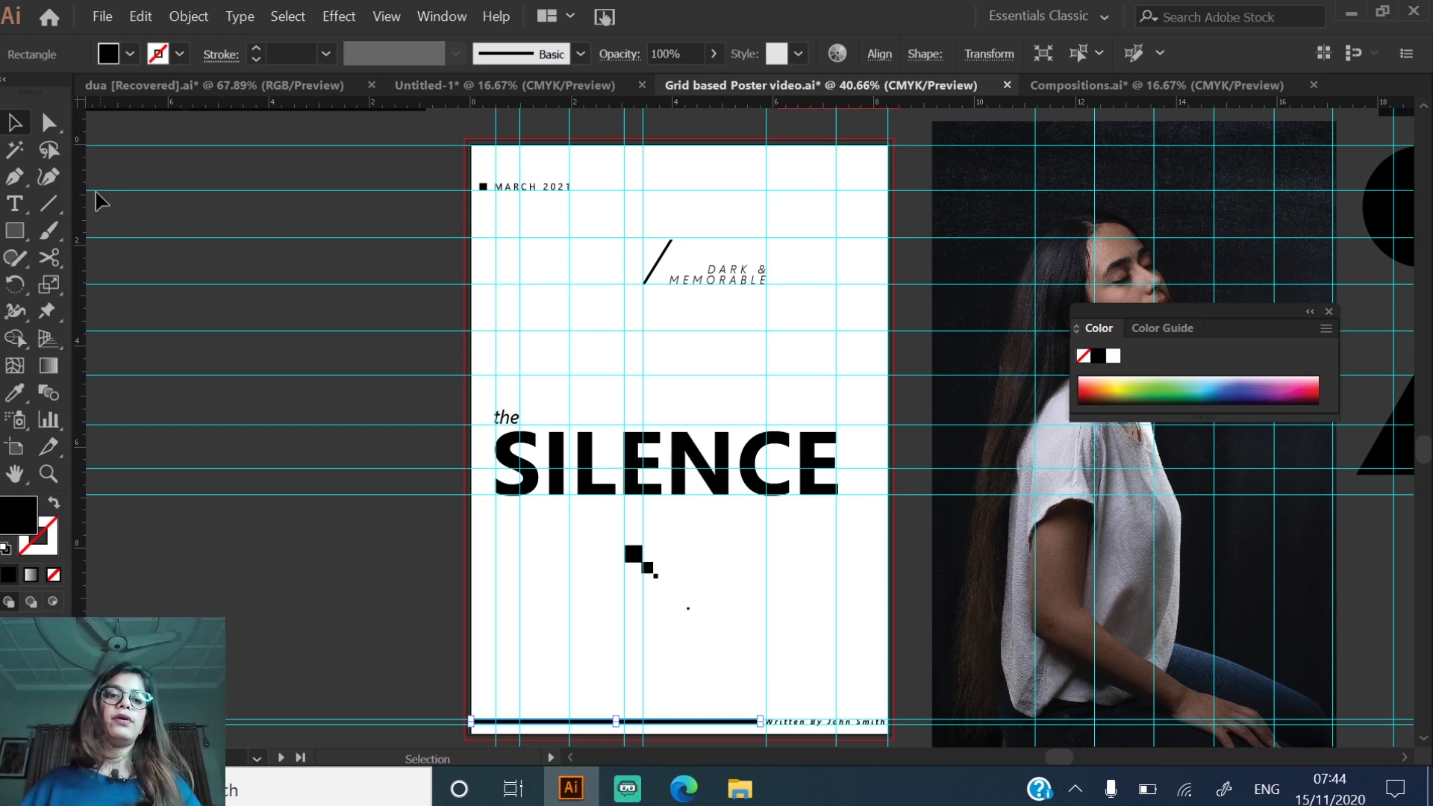
- Paint a freehand curve tracing the visual flow from MARCH 2021 through SILENCE to the writer credit, and delete it
{"action": "left_click", "coordinate": [50, 232]}
{"action": "mouse_move", "coordinate": [517, 187]}
{"action": "left_mouse_down"}
{"action": "mouse_move", "coordinate": [569, 156]}
{"action": "mouse_move", "coordinate": [650, 184]}
{"action": "mouse_move", "coordinate": [684, 228]}
{"action": "mouse_move", "coordinate": [697, 265]}
{"action": "mouse_move", "coordinate": [520, 441]}
{"action": "mouse_move", "coordinate": [616, 490]}
{"action": "mouse_move", "coordinate": [775, 471]}
{"action": "mouse_move", "coordinate": [814, 506]}
{"action": "mouse_move", "coordinate": [778, 549]}
{"action": "mouse_move", "coordinate": [660, 553]}
{"action": "mouse_move", "coordinate": [643, 567]}
{"action": "mouse_move", "coordinate": [768, 661]}
{"action": "mouse_move", "coordinate": [768, 726]}
{"action": "left_mouse_up"}
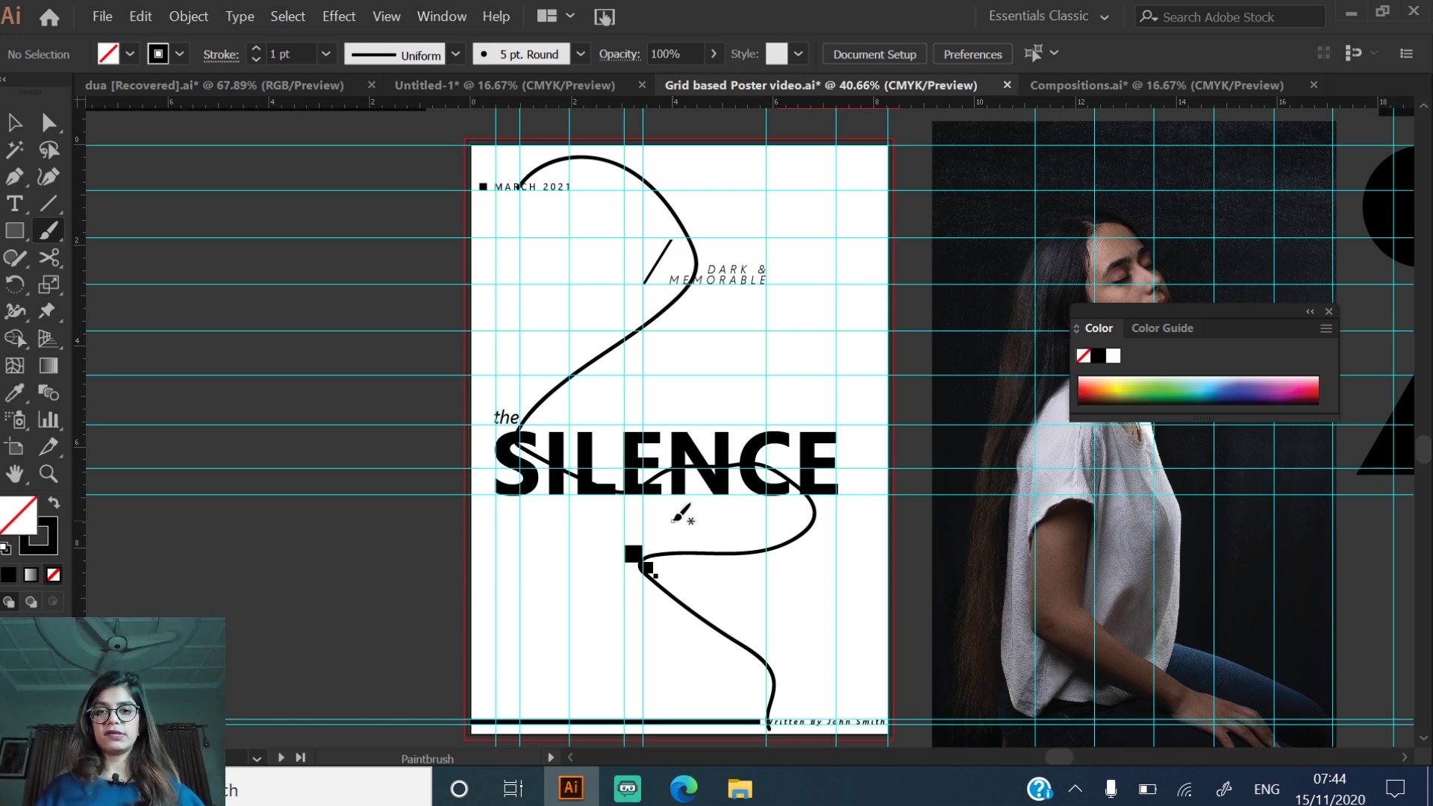
{"action": "key", "text": "v"}
{"action": "left_click", "coordinate": [633, 333]}
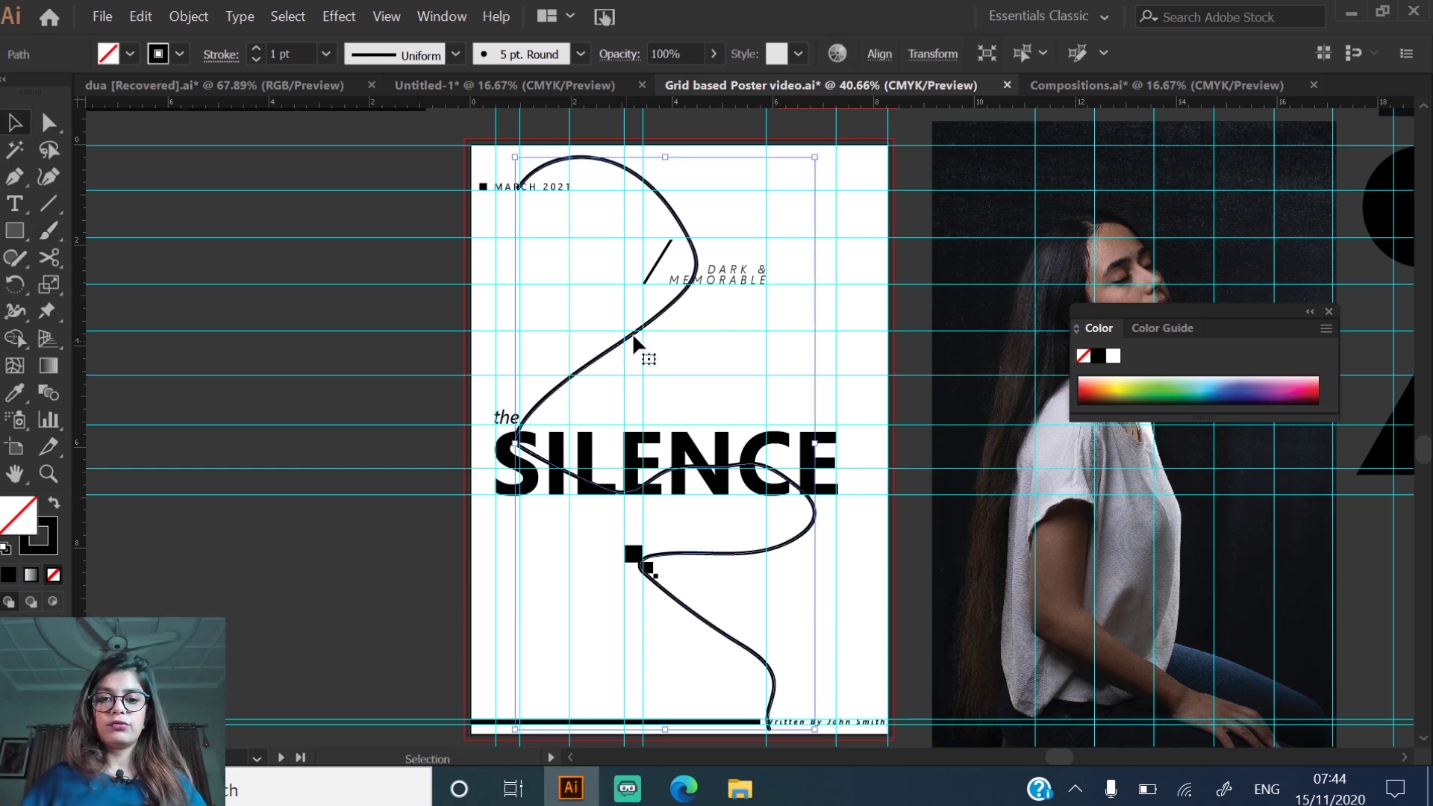
{"action": "key", "text": "Delete"}
- Hide the guides and move the woman's photo onto the poster, aligning it with the artboard's upper-left corner
{"action": "right_click", "coordinate": [633, 336]}
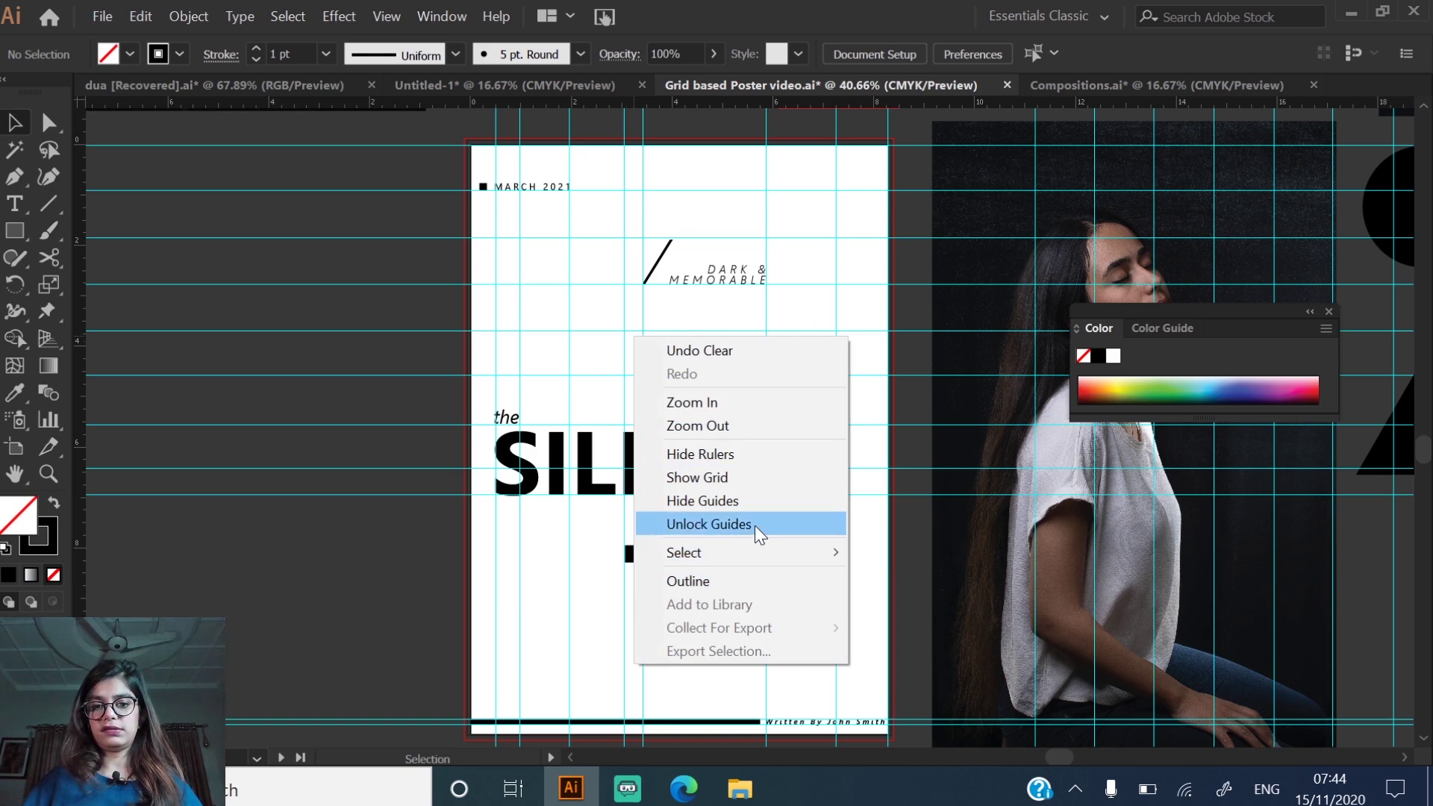
{"action": "left_click", "coordinate": [746, 502]}
{"action": "left_click_drag", "start_coordinate": [1126, 469], "coordinate": [777, 470]}
{"action": "left_click_drag", "start_coordinate": [857, 289], "coordinate": [746, 270]}
- Send the photo to the back so it lies behind the poster's text and shapes
{"action": "right_click", "coordinate": [806, 428]}
{"action": "mouse_move", "coordinate": [1014, 598]}
{"action": "left_click", "coordinate": [1104, 667]}
- Enlarge the background photo proportionally from its lower-right corner until it covers the artboard's full width
{"action": "scroll", "coordinate": [970, 523], "scroll_direction": "down", "scroll_amount": 2}
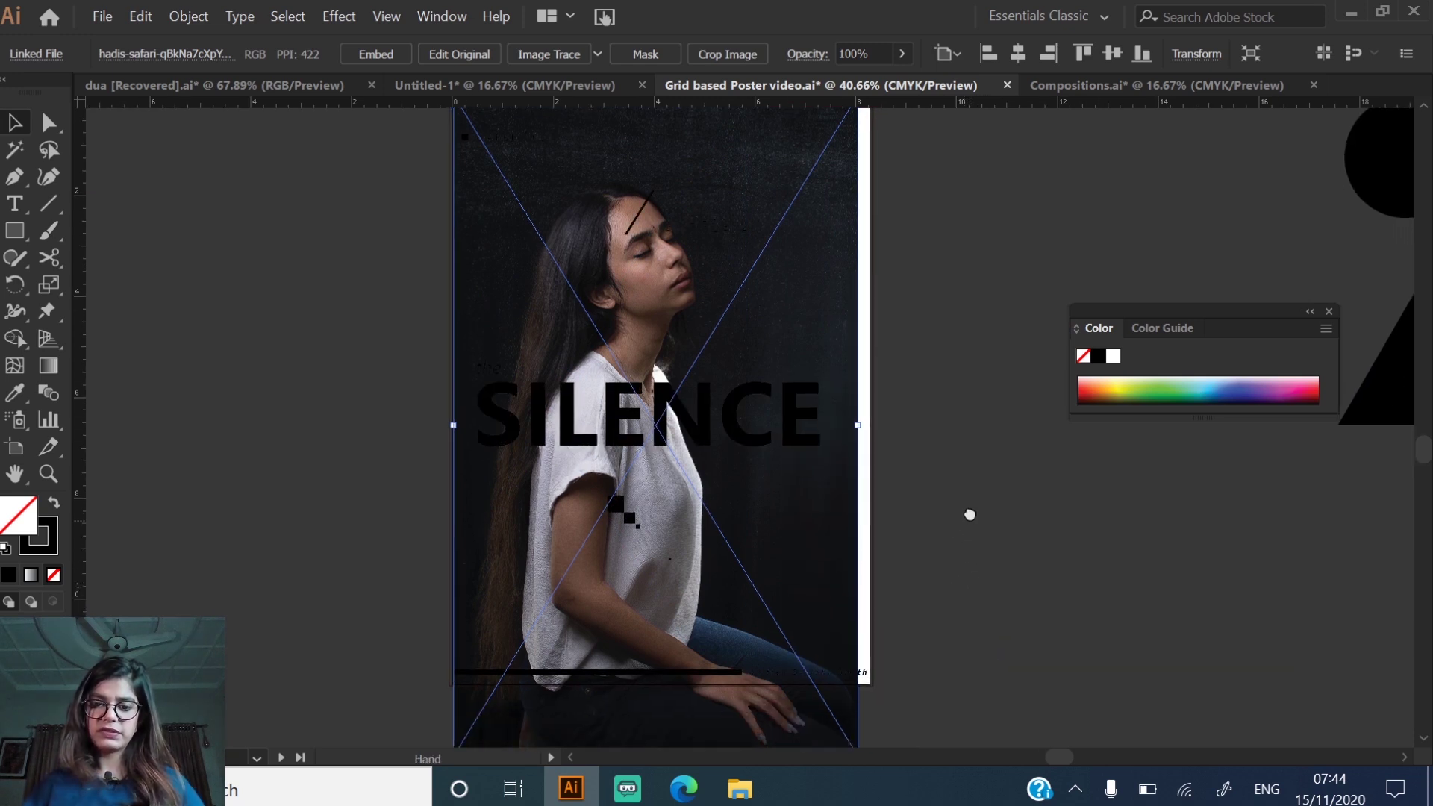
{"action": "scroll", "coordinate": [970, 509], "scroll_direction": "down", "scroll_amount": 1}
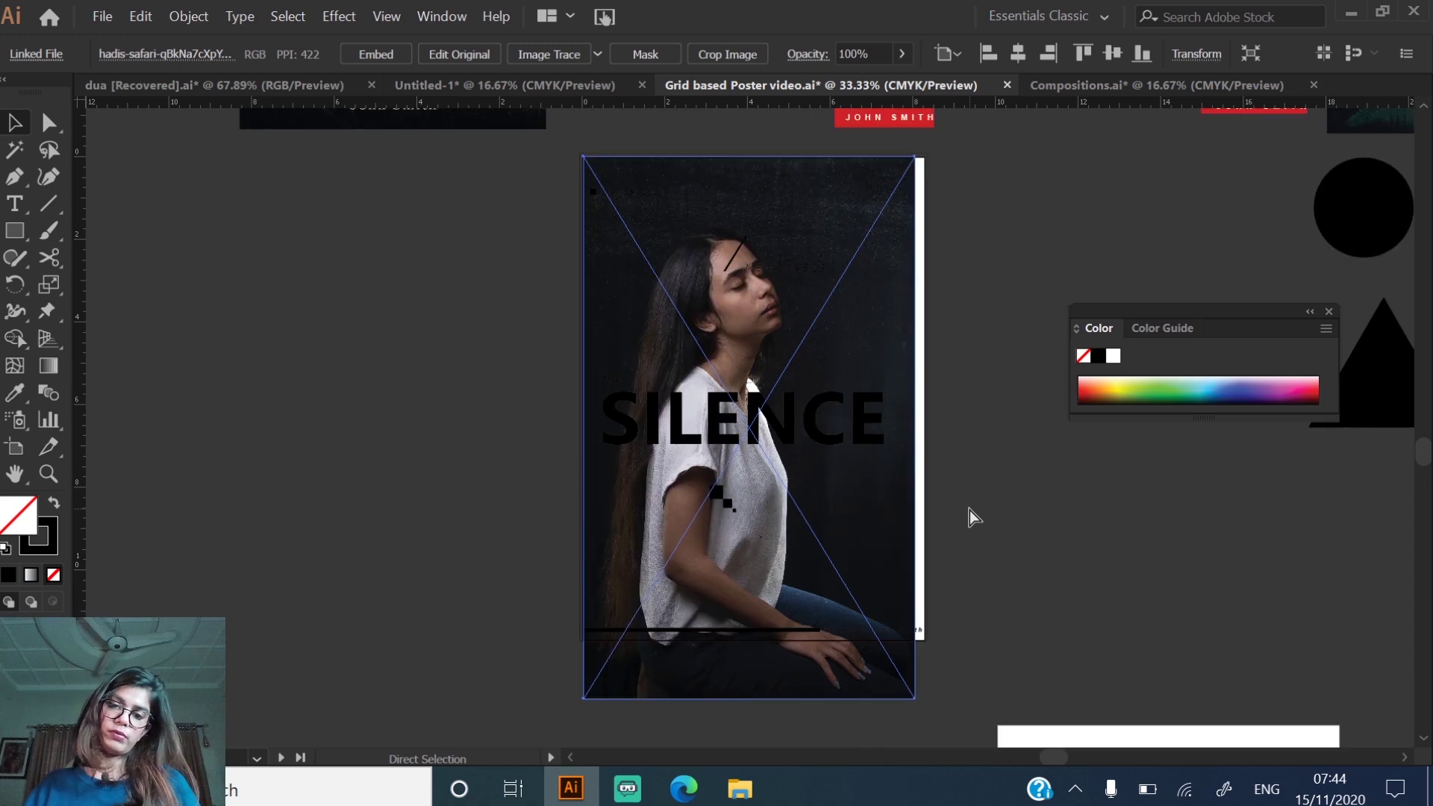
{"action": "left_click", "coordinate": [911, 706]}
{"action": "left_click", "coordinate": [914, 698]}
{"action": "left_click_drag", "start_coordinate": [927, 707], "coordinate": [945, 733]}
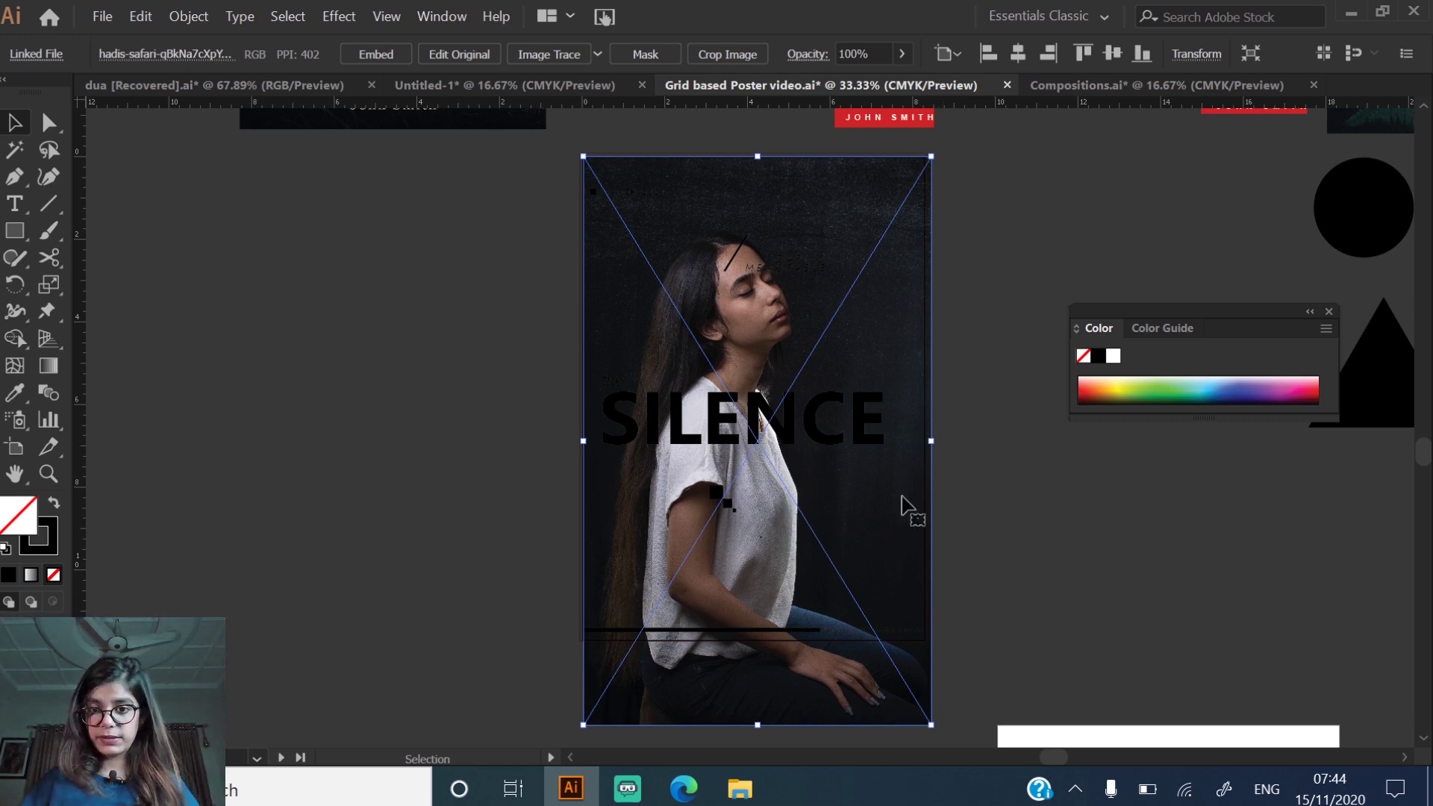
- Enlarge the photo further beyond the artboard and reposition it so the woman's face sits above SILENCE
{"action": "left_click_drag", "start_coordinate": [930, 439], "coordinate": [1034, 486]}
{"action": "left_click", "coordinate": [923, 328], "text": "shift"}
{"action": "left_click_drag", "start_coordinate": [993, 198], "coordinate": [975, 296]}
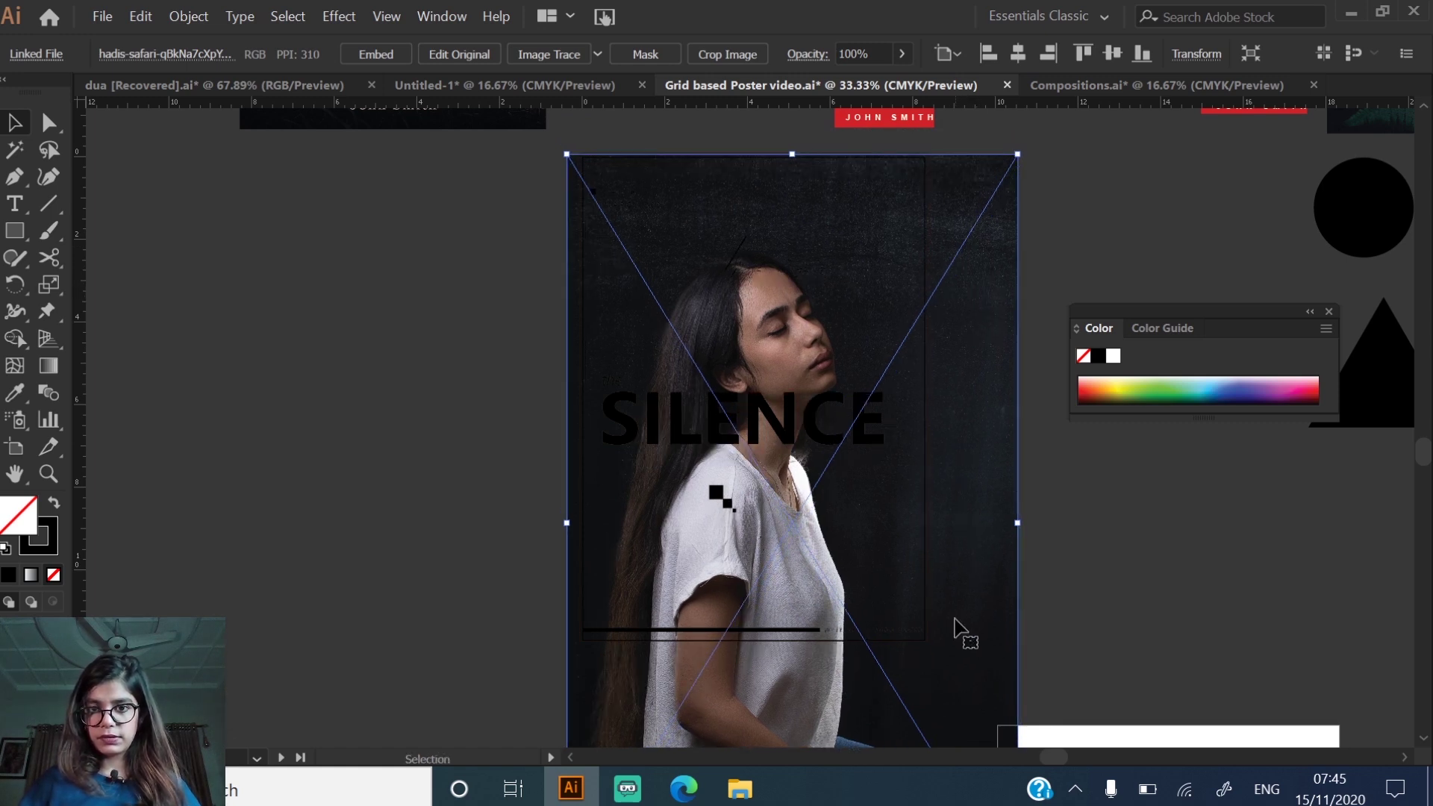
{"action": "left_click_drag", "start_coordinate": [947, 653], "coordinate": [957, 575]}
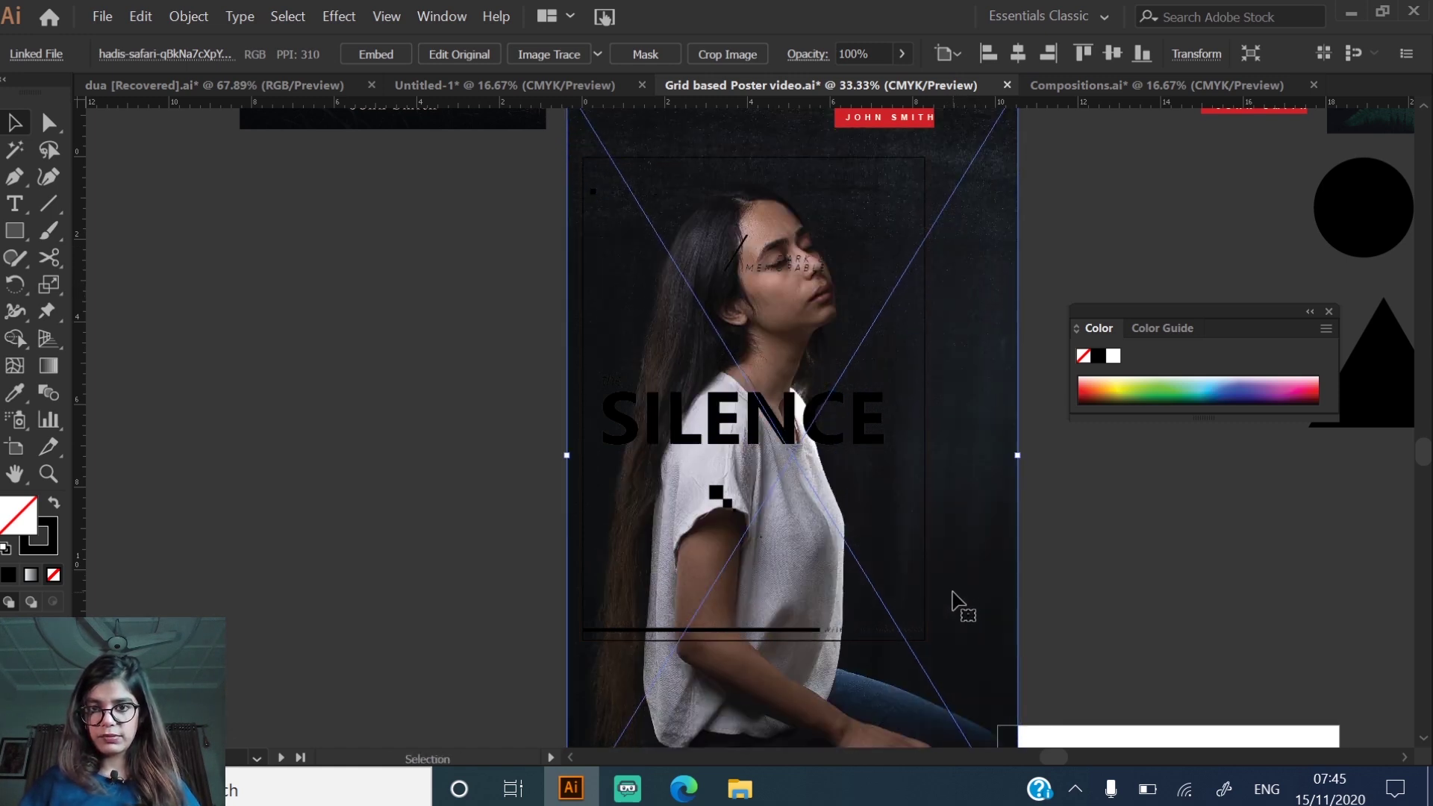
- Nudge the background photo right and move it down until its upper edge sits just above the artboard
{"action": "key", "text": "Right"}
{"action": "key", "text": "Right"}
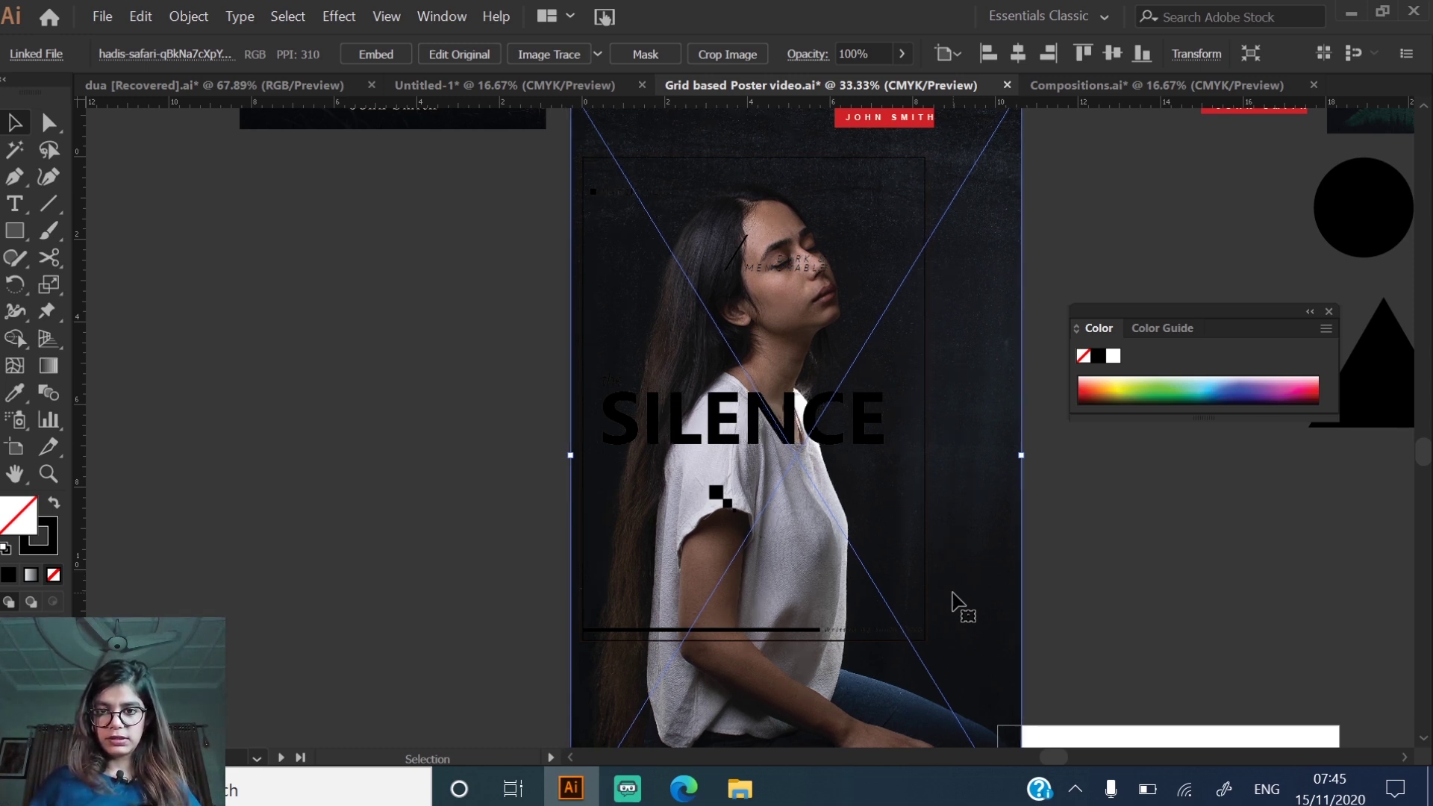
{"action": "left_click", "coordinate": [1178, 250]}
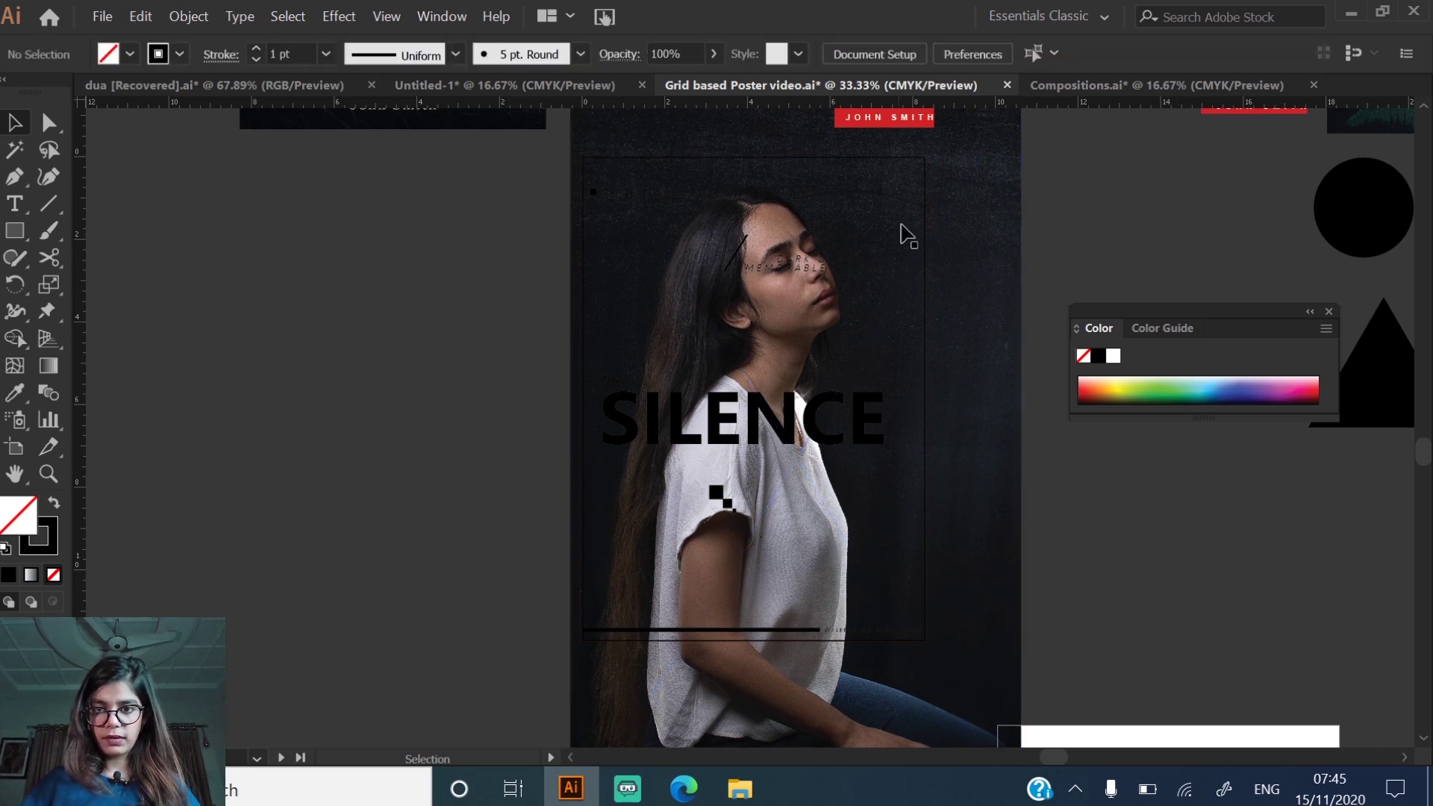
{"action": "left_click", "coordinate": [901, 265]}
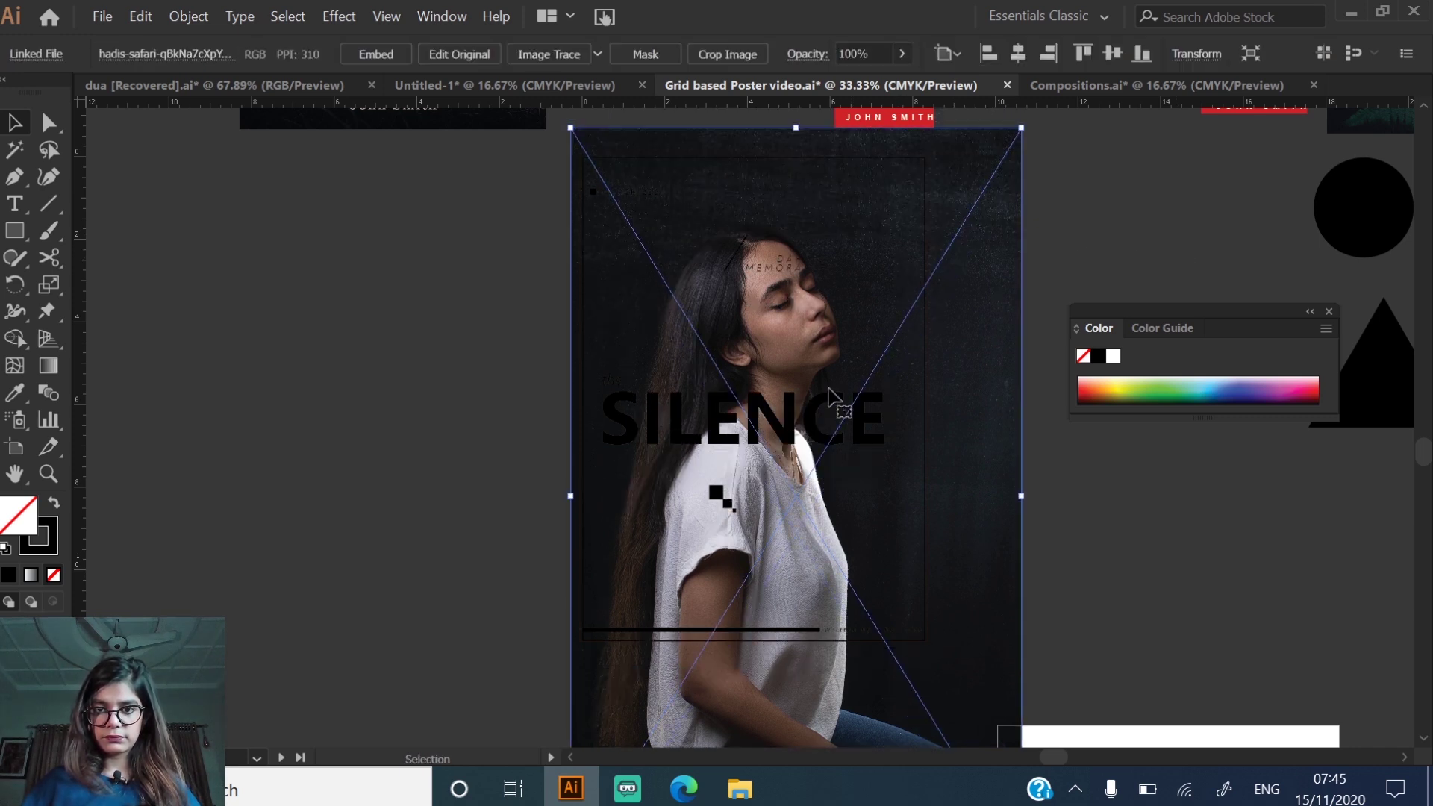
{"action": "left_click", "coordinate": [1149, 597]}
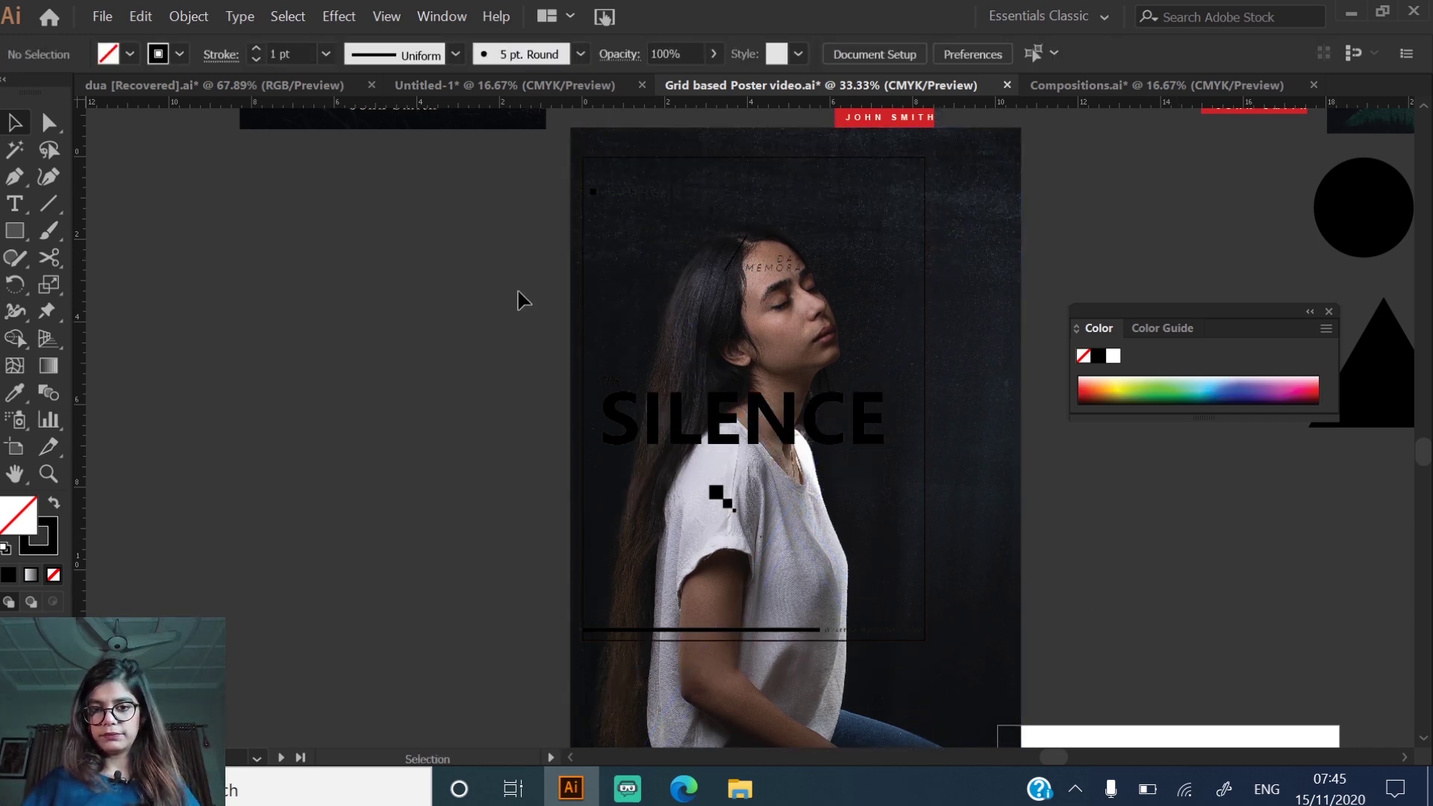
- Recolor all the poster's text and small shapes white, excluding the photo and frame, and group them
{"action": "left_click_drag", "start_coordinate": [536, 144], "coordinate": [968, 682]}
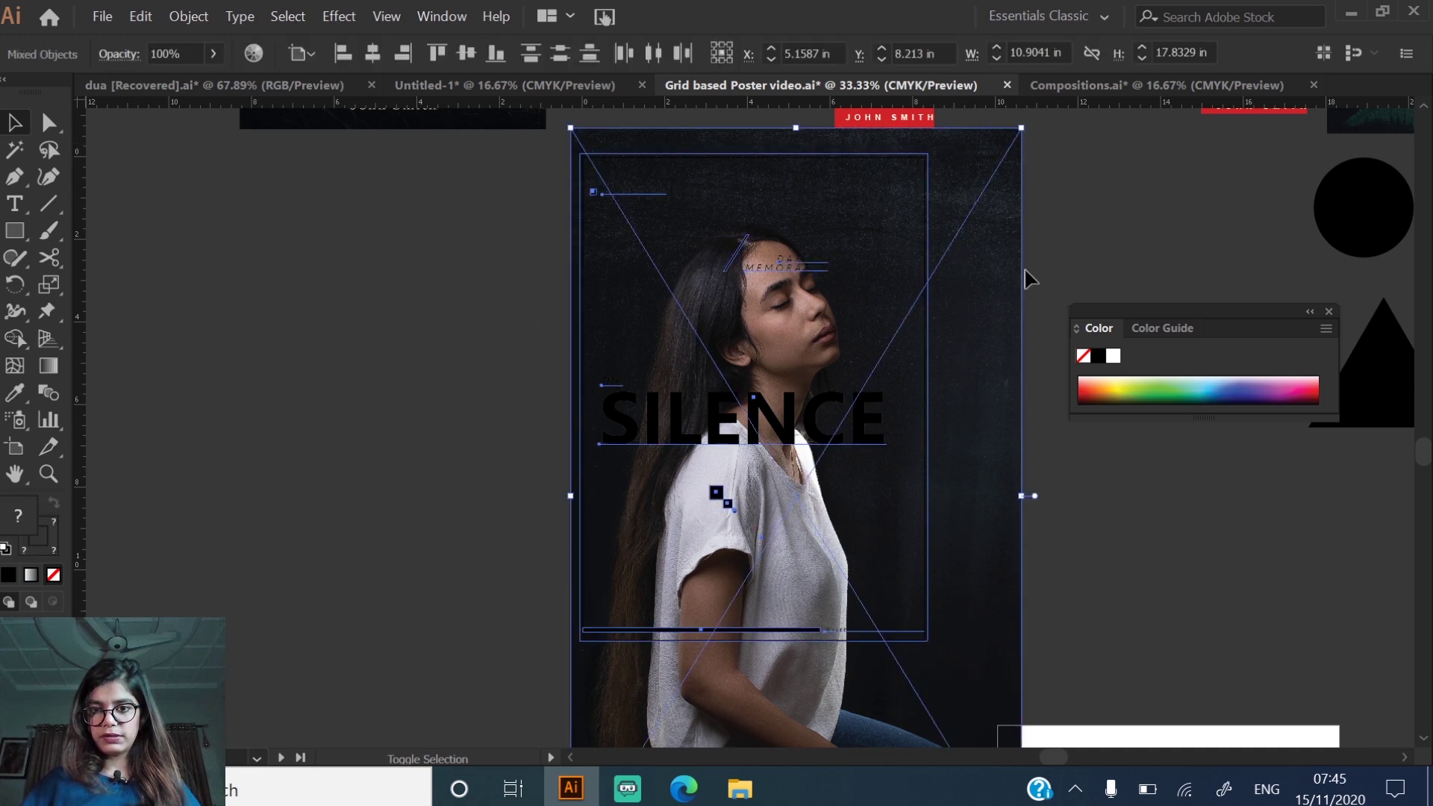
{"action": "left_click", "coordinate": [909, 281], "text": "shift"}
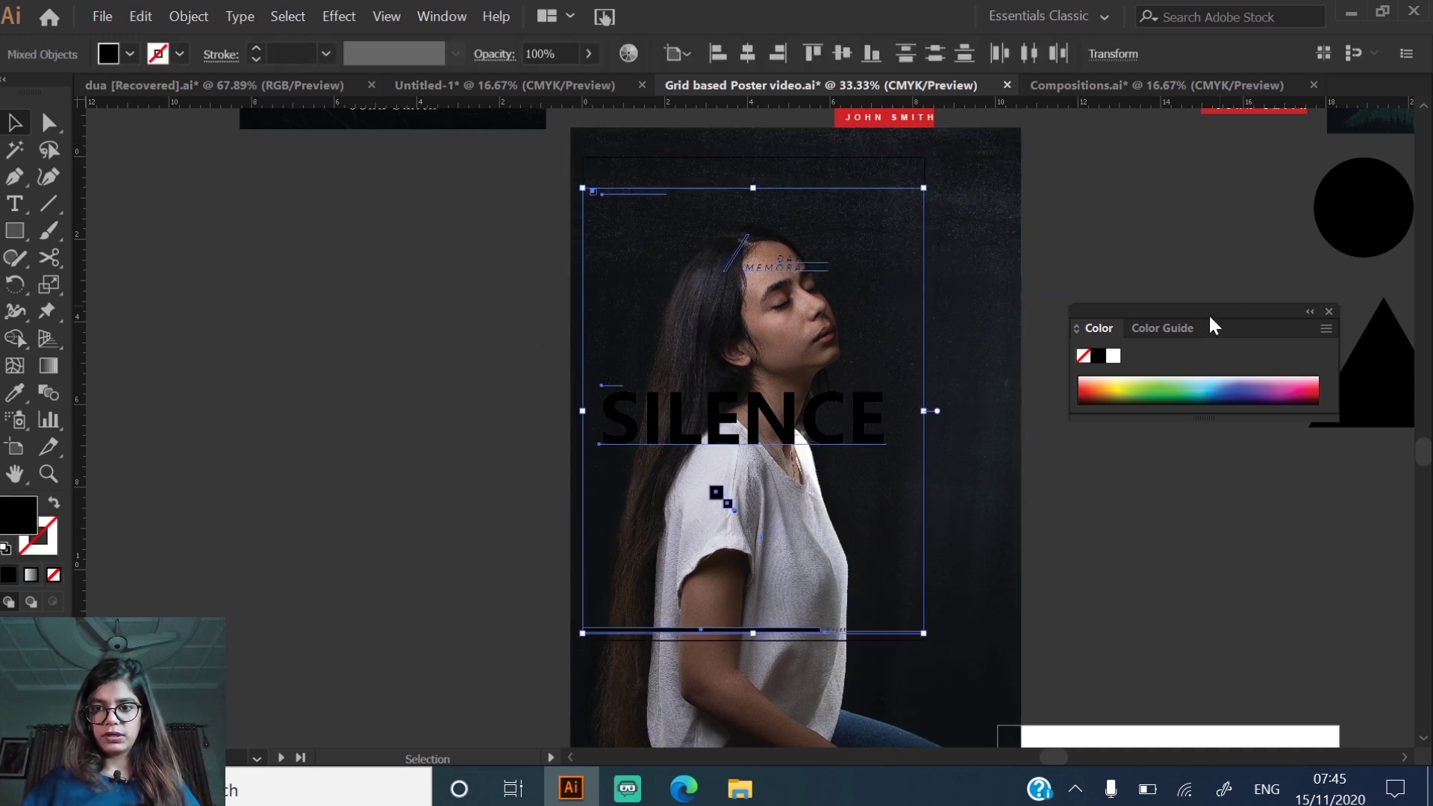
{"action": "left_click", "coordinate": [1112, 356]}
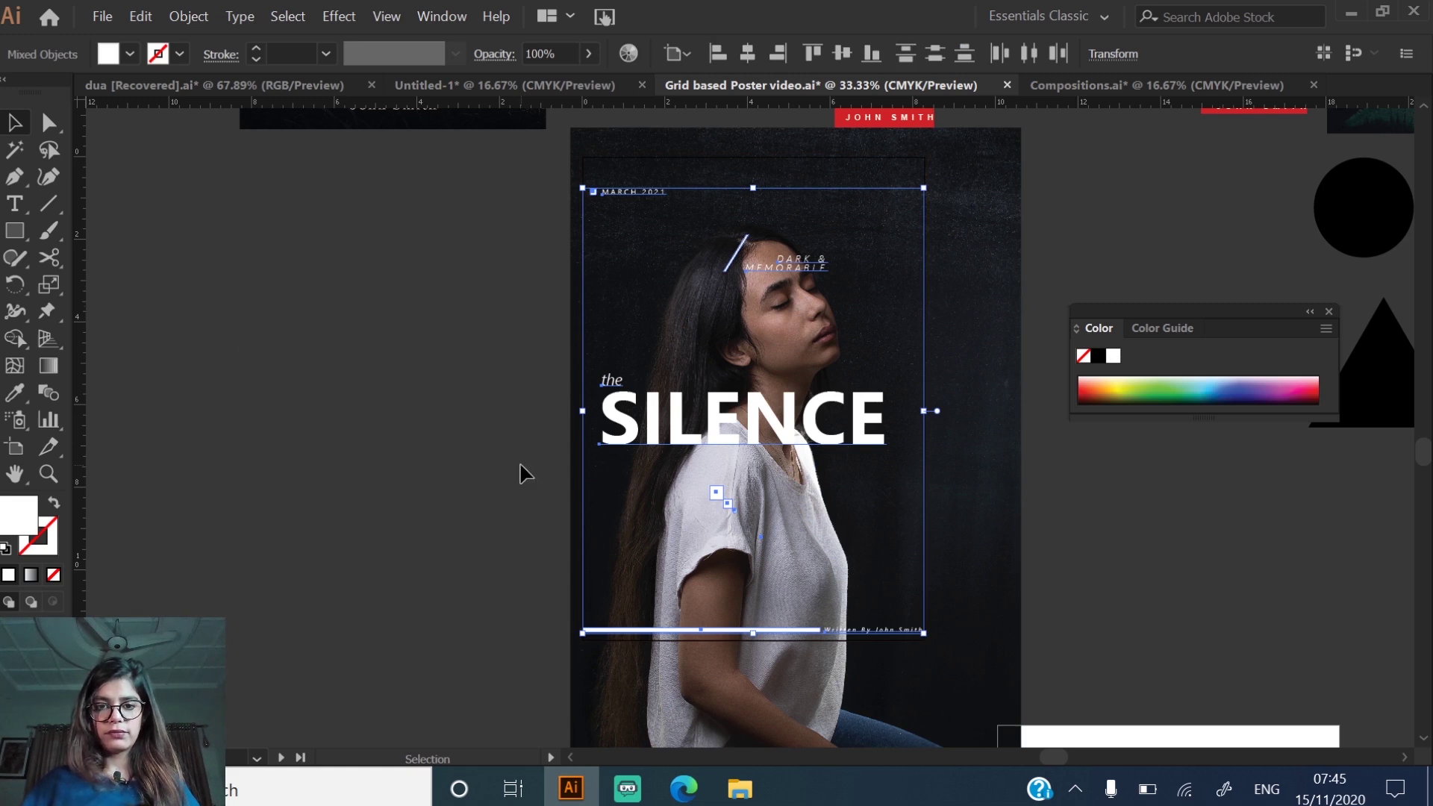
{"action": "key", "text": "ctrl+g"}
{"action": "left_click", "coordinate": [470, 423]}
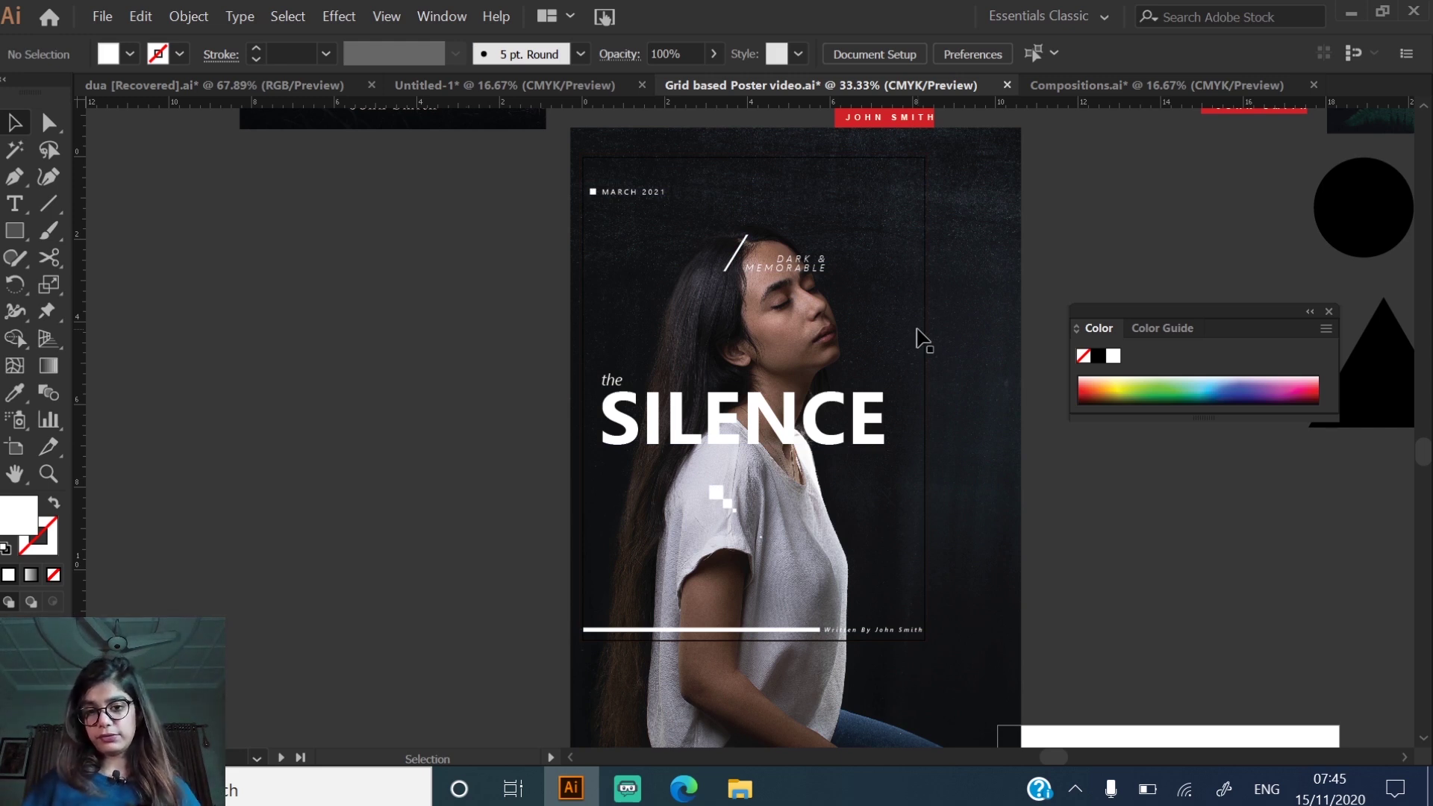
{"action": "left_click", "coordinate": [722, 163]}
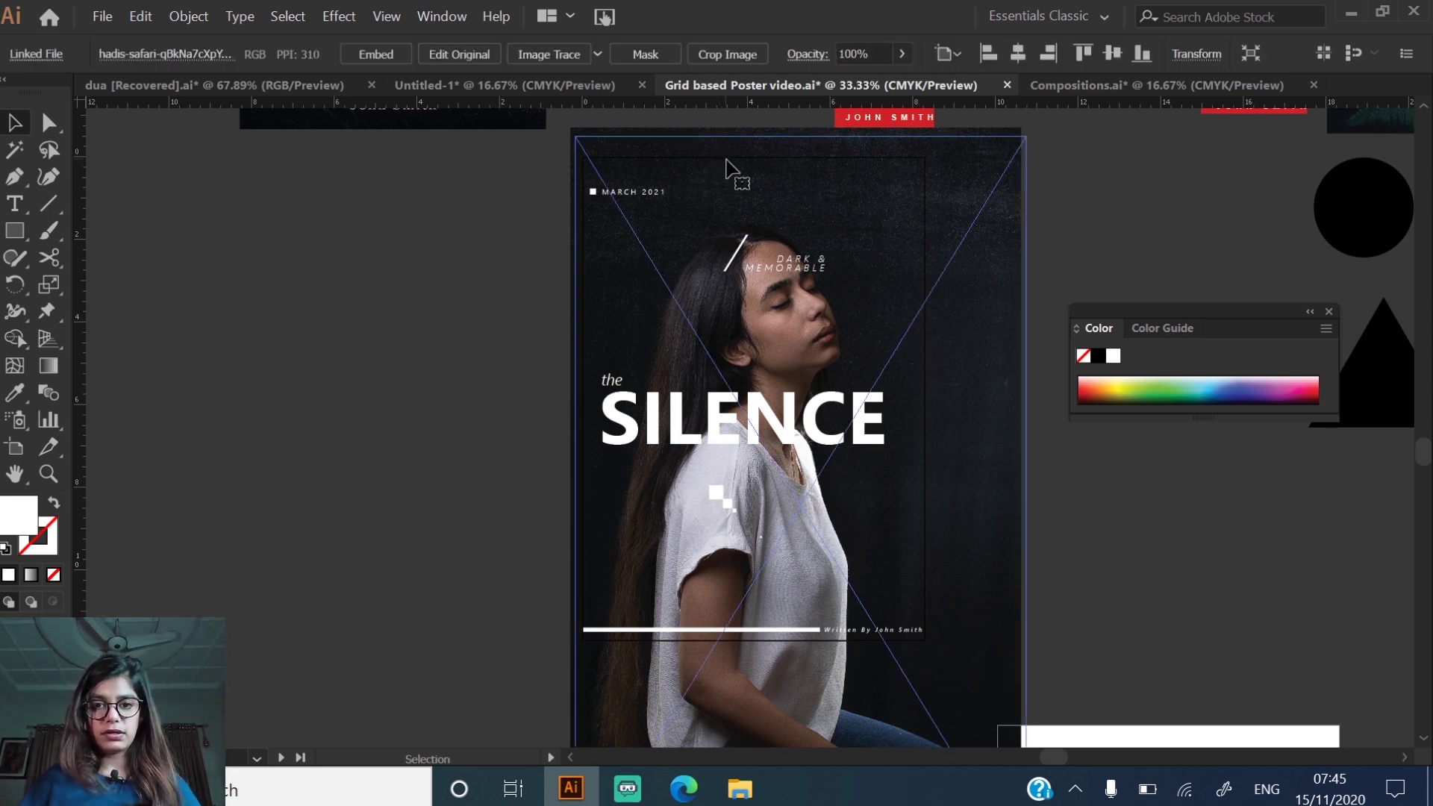
{"action": "left_click_drag", "start_coordinate": [726, 159], "coordinate": [722, 150]}
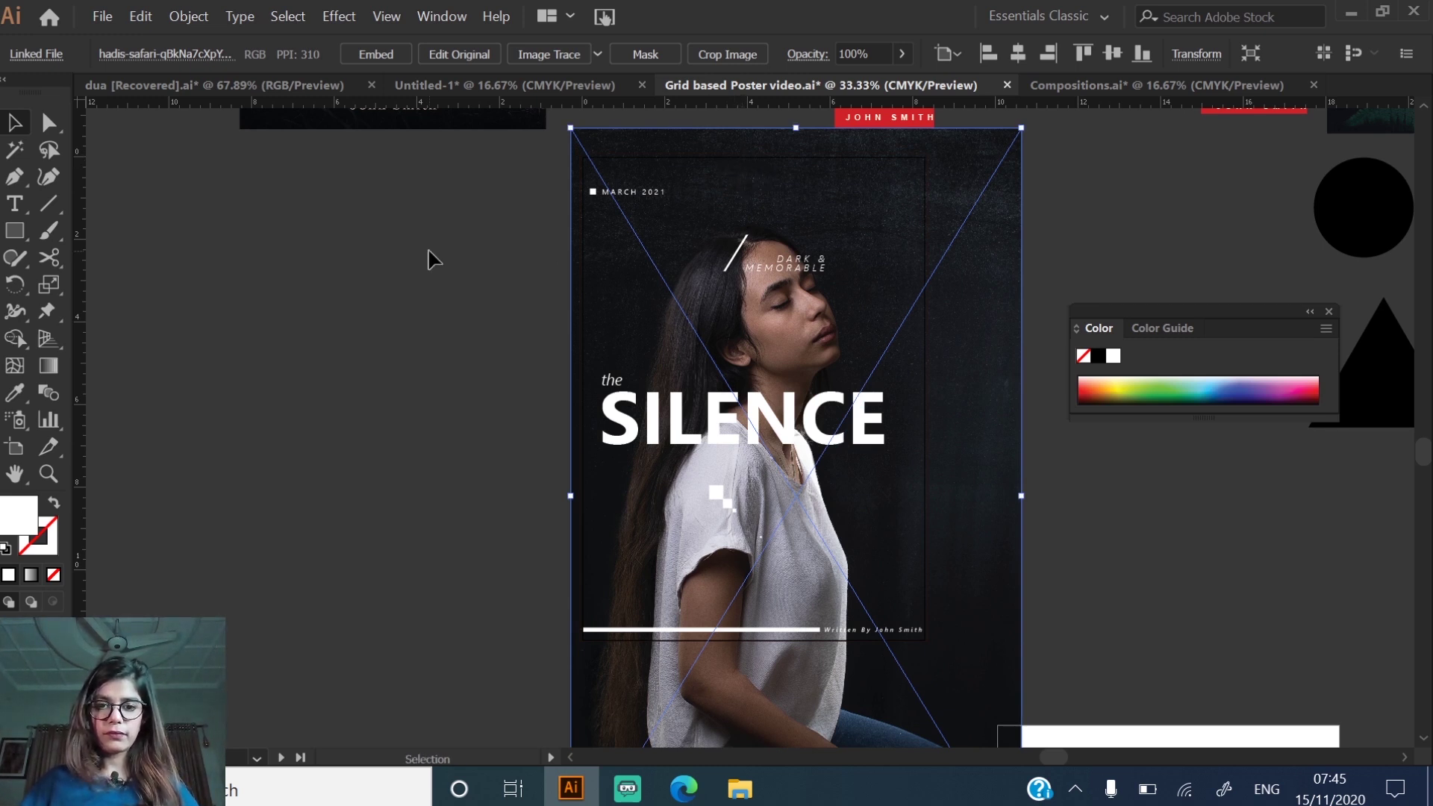
{"action": "left_click", "coordinate": [428, 256]}
- Swap the fill and stroke of the poster's frame rectangle so it becomes a solid dark brown overlay
{"action": "left_click", "coordinate": [981, 159]}
{"action": "left_click", "coordinate": [988, 301]}
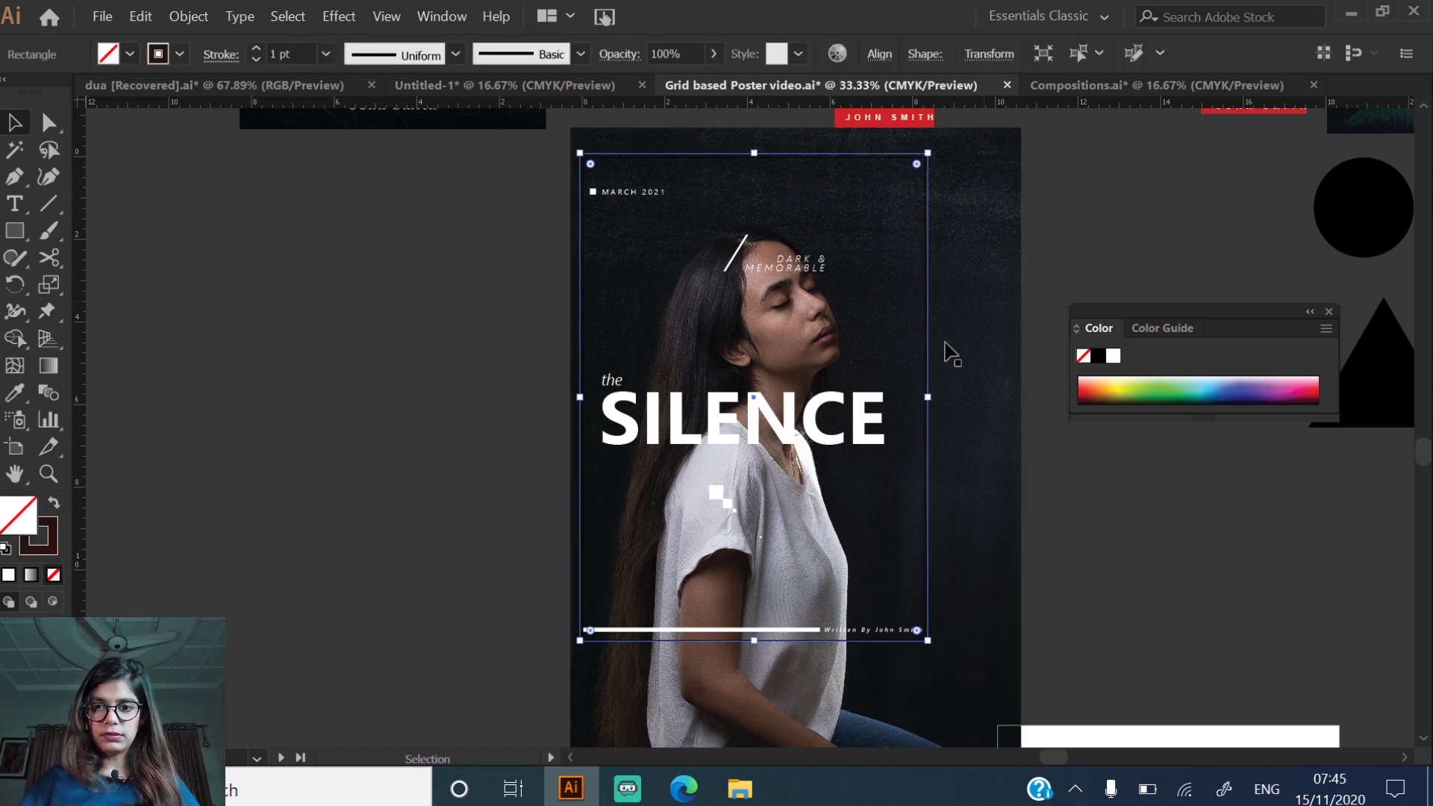
{"action": "left_click", "coordinate": [53, 503]}
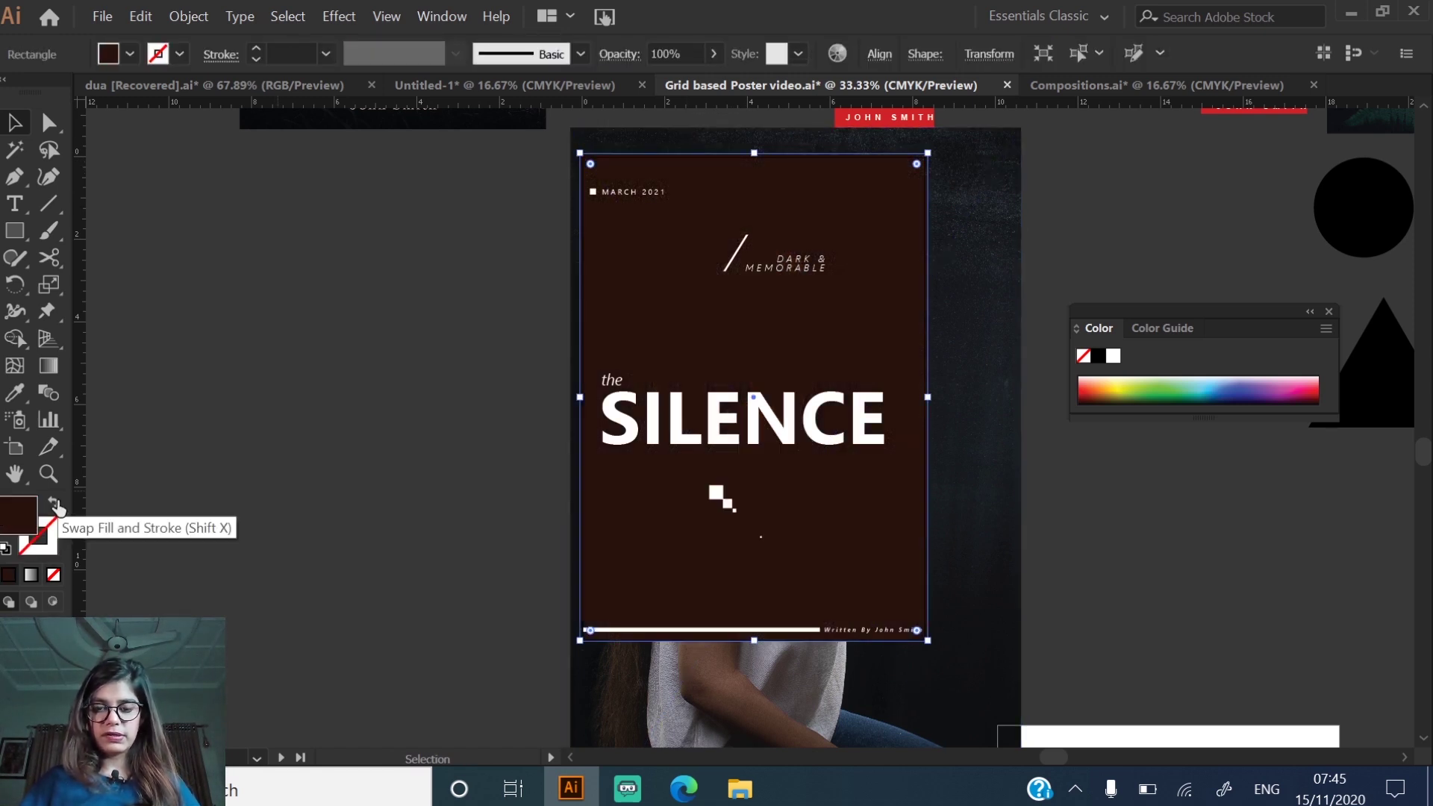
{"action": "left_click", "coordinate": [747, 313]}
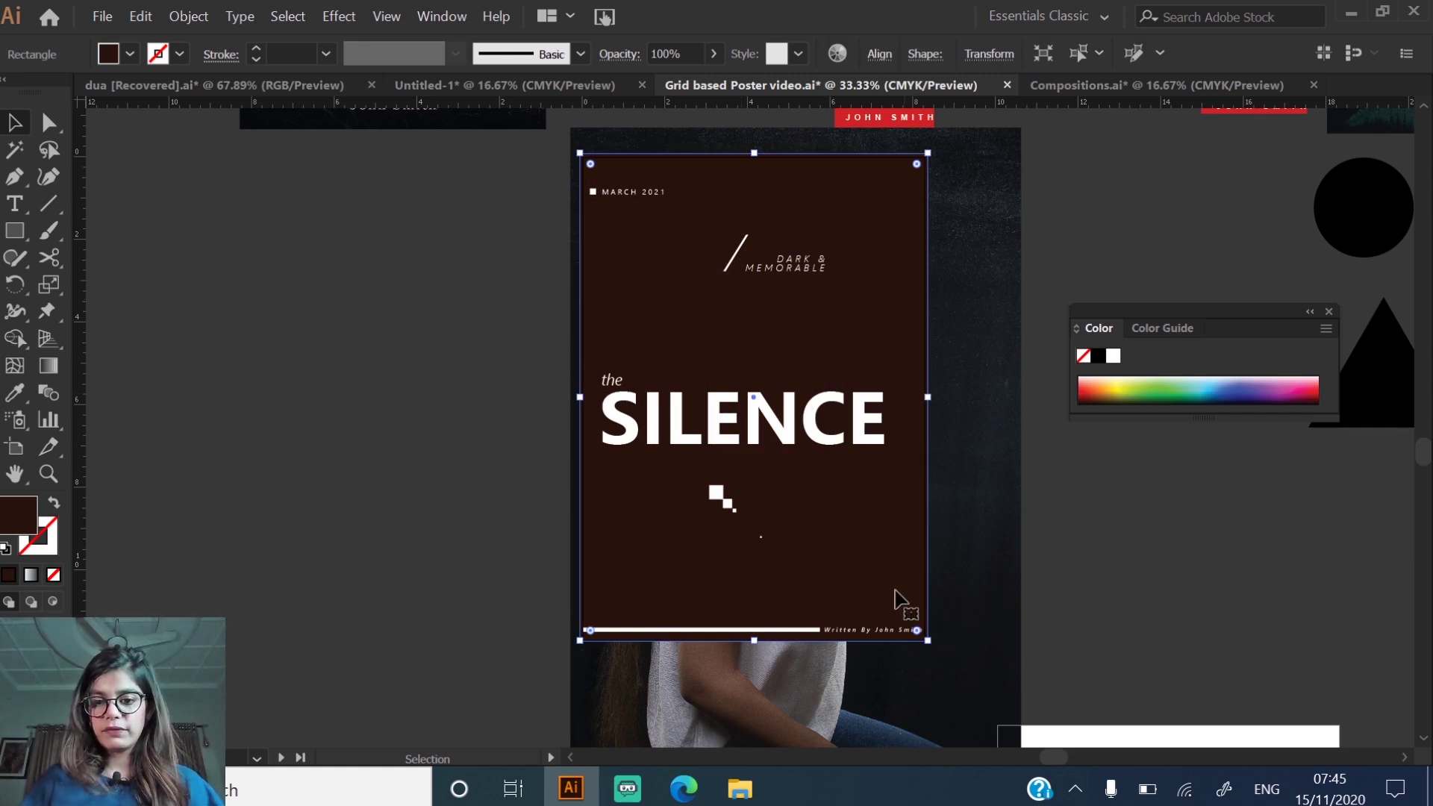
- Try the Darken and Multiply blending modes on the dark brown rectangle over the photo
{"action": "key", "text": "z"}
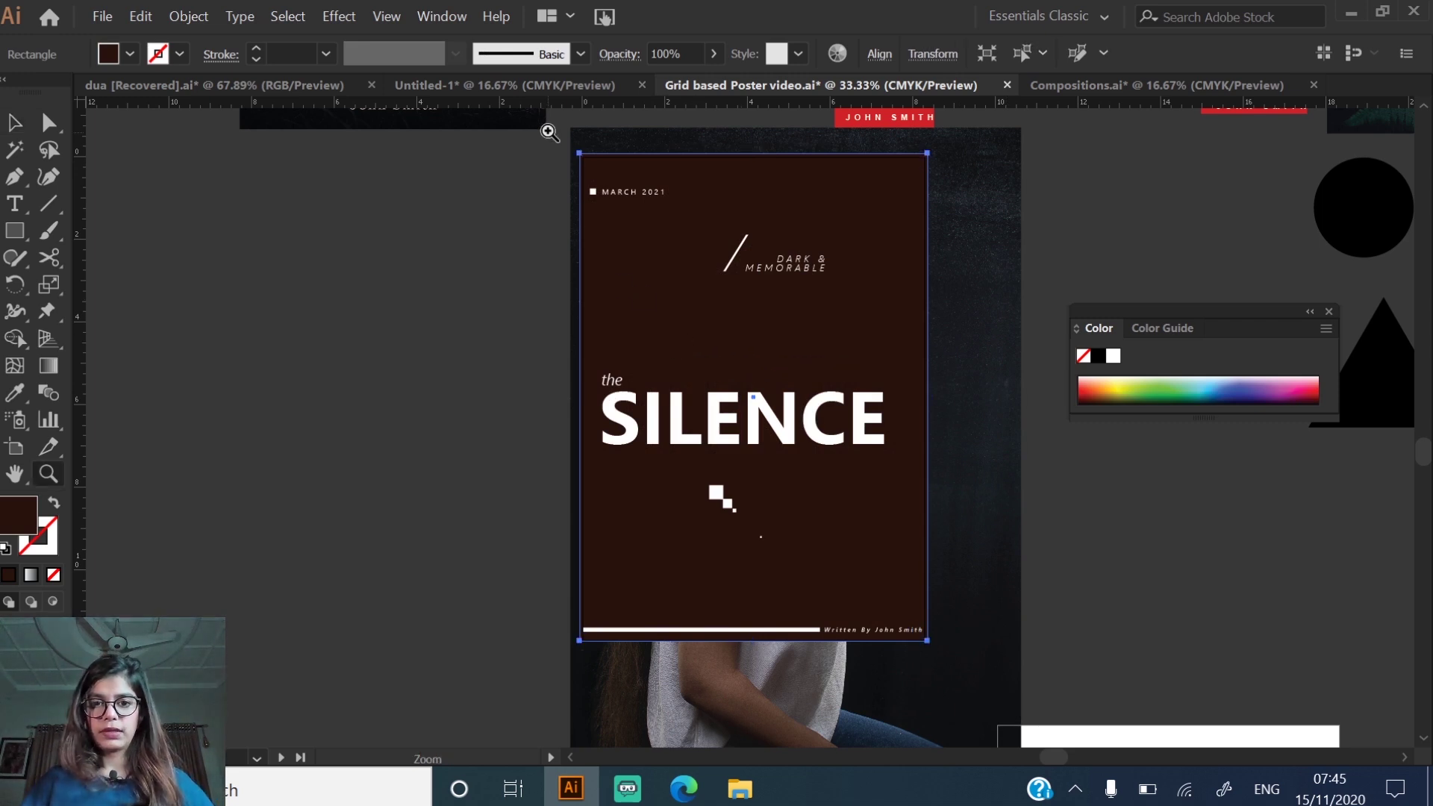
{"action": "left_click", "coordinate": [1004, 188]}
{"action": "key", "text": "v"}
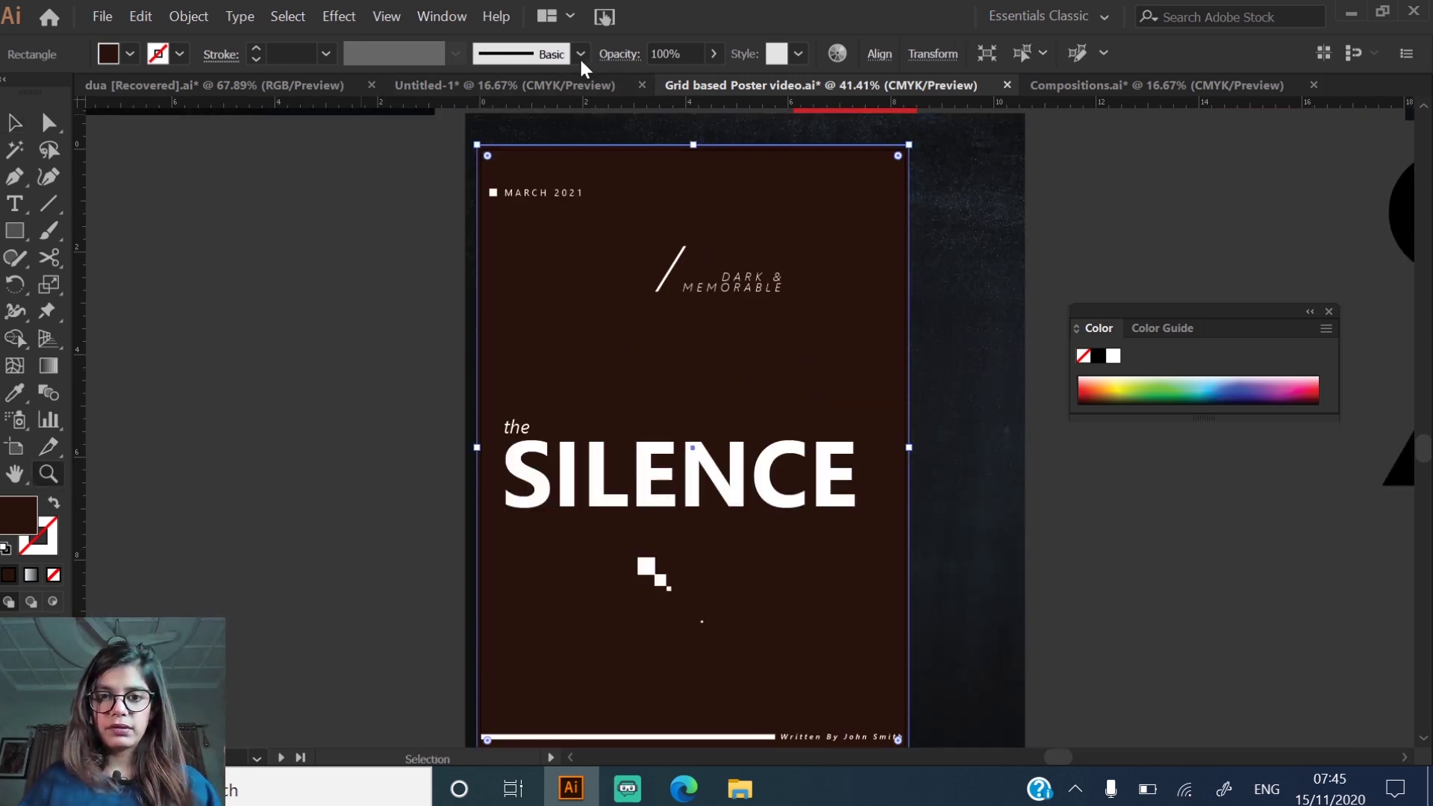
{"action": "left_click", "coordinate": [618, 54]}
{"action": "left_click", "coordinate": [433, 92]}
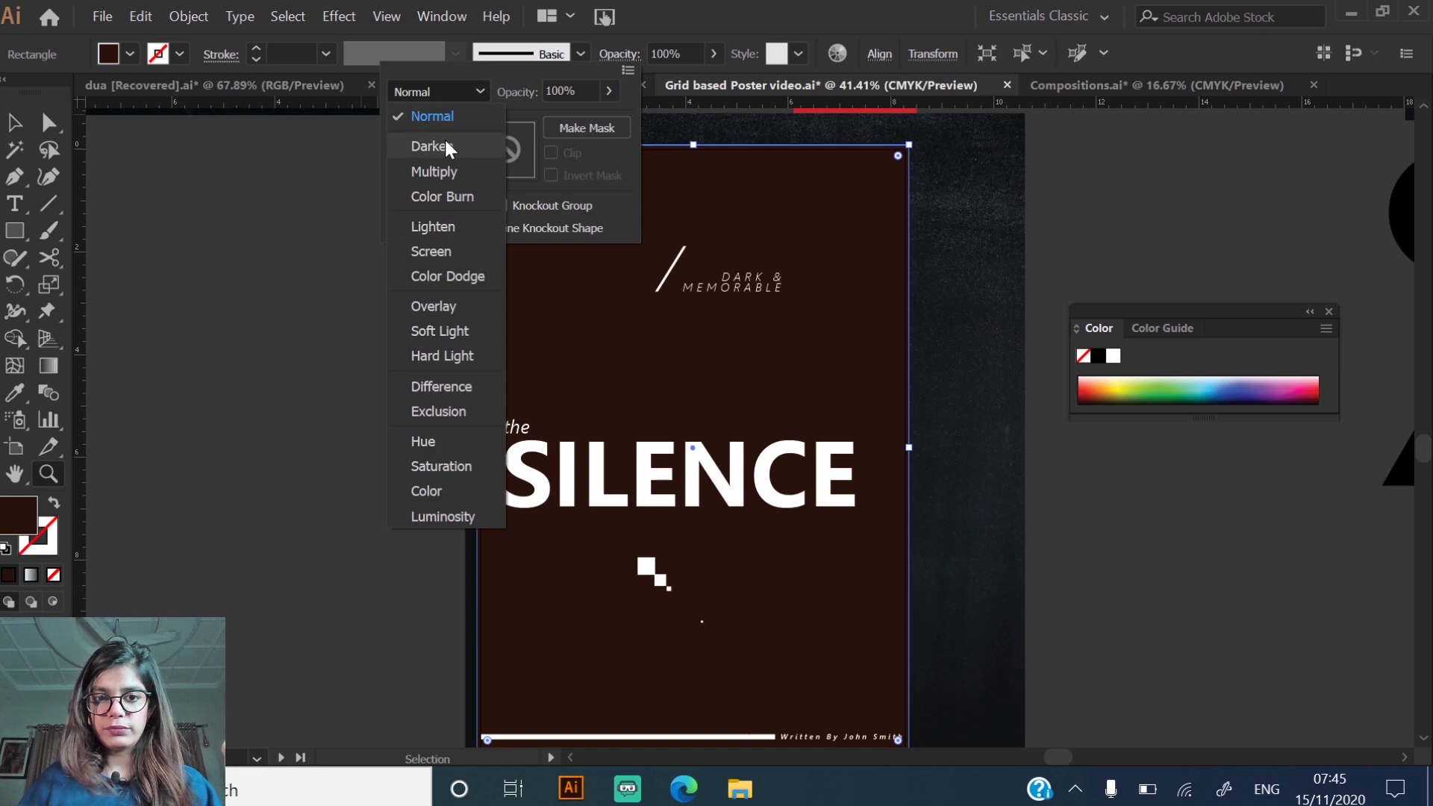
{"action": "left_click", "coordinate": [445, 142]}
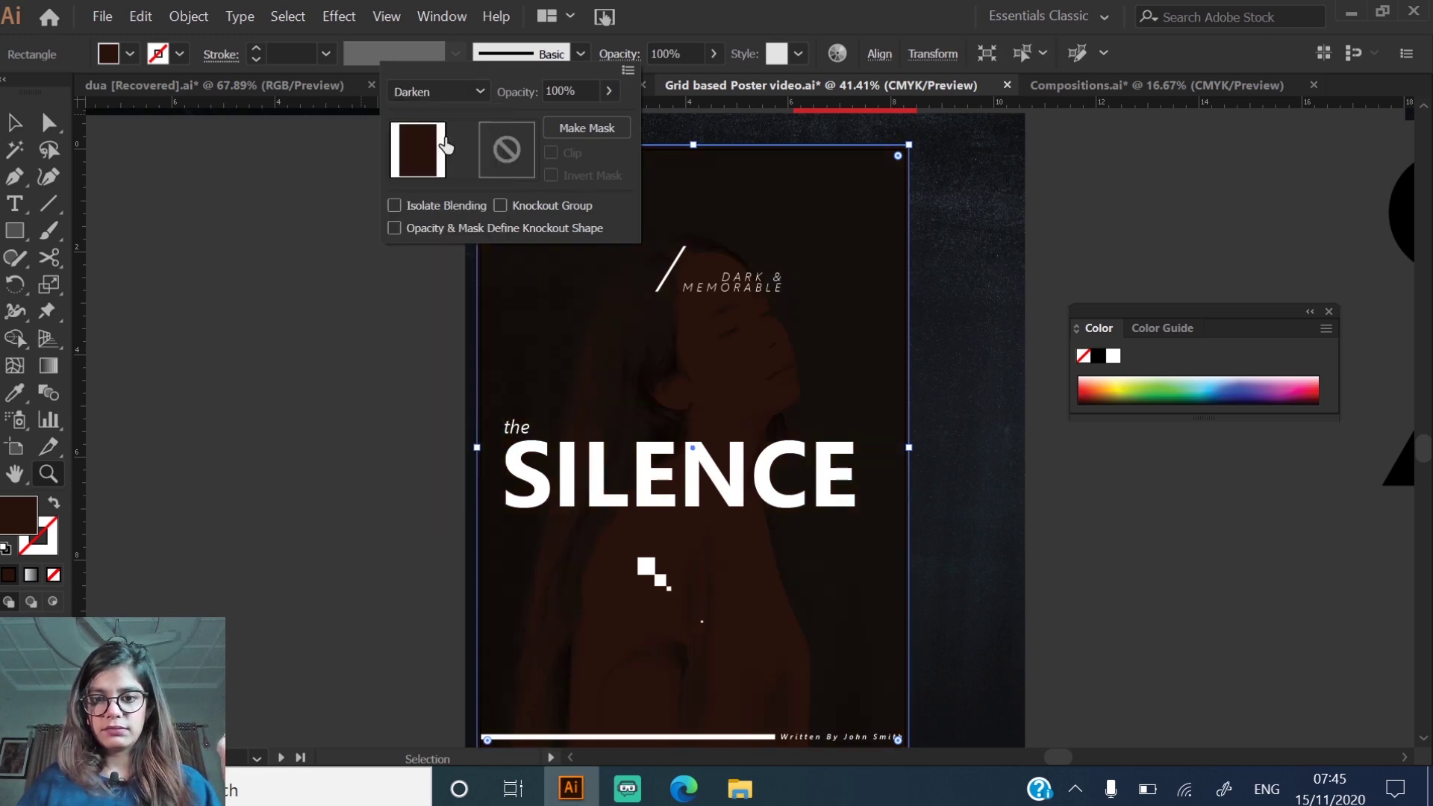
{"action": "left_click", "coordinate": [460, 94]}
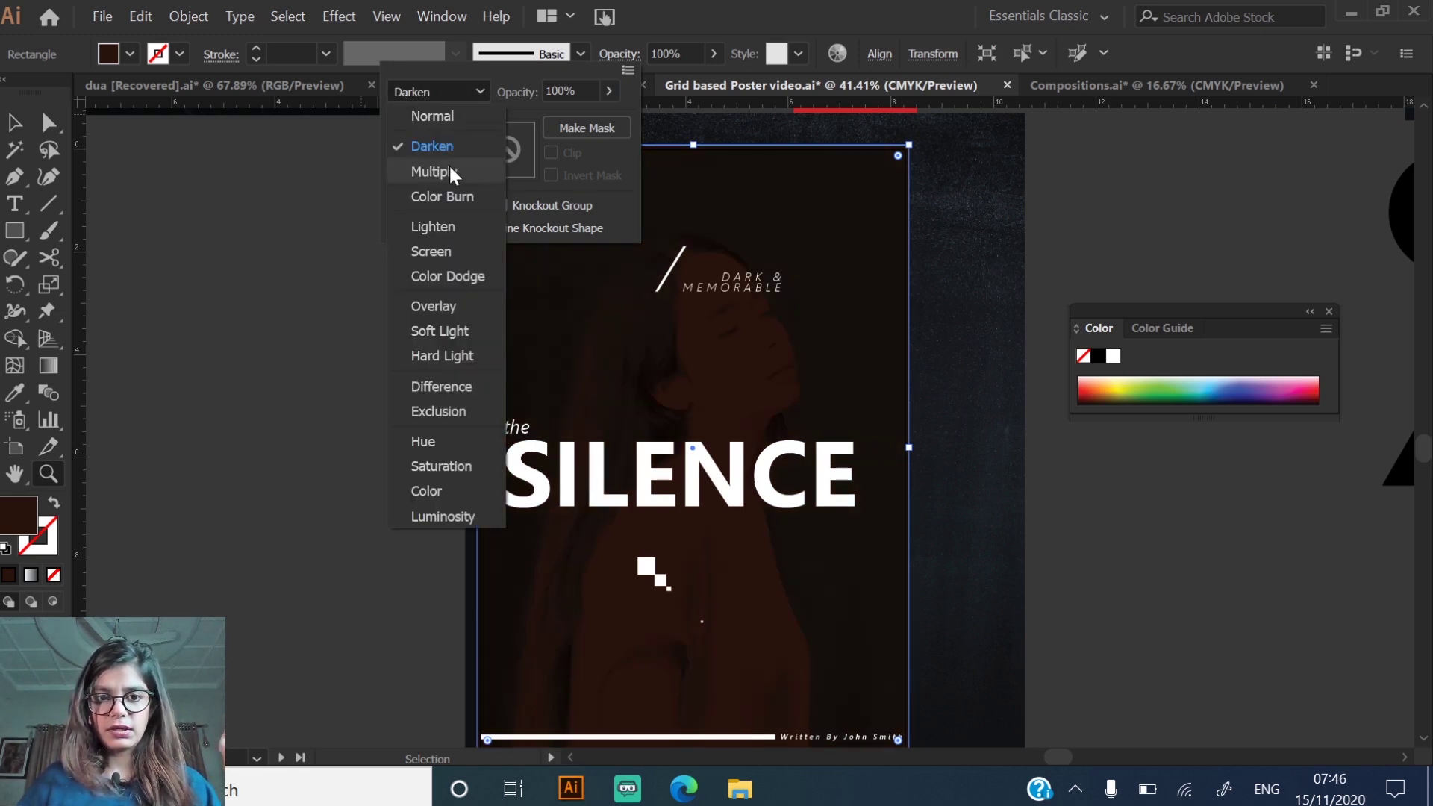
{"action": "left_click", "coordinate": [449, 164]}
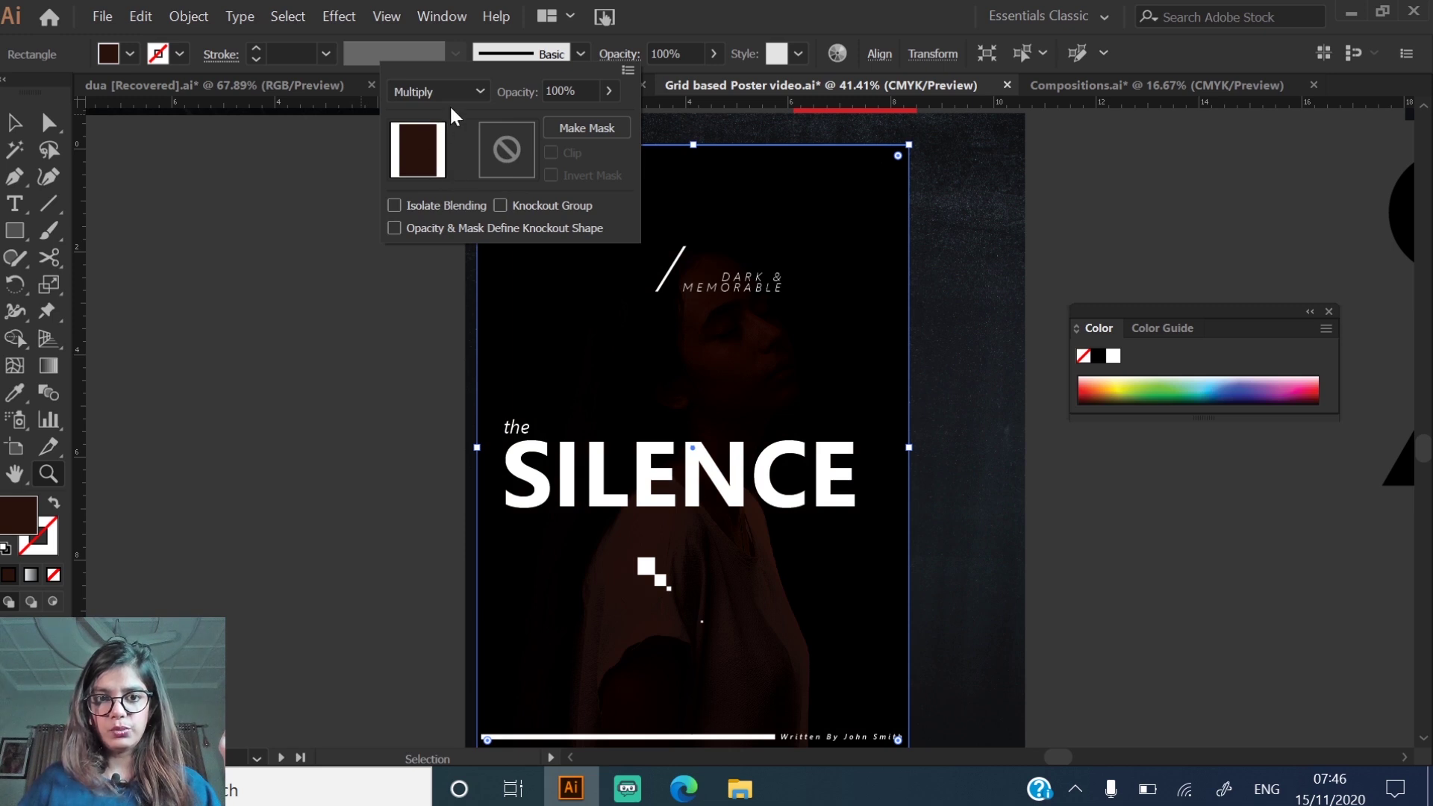
- Set the brown overlay rectangle's blending mode to Lighten and its opacity to 89%
{"action": "left_click", "coordinate": [440, 92]}
{"action": "left_click", "coordinate": [441, 170]}
{"action": "key", "text": "Down"}
{"action": "key", "text": "Down"}
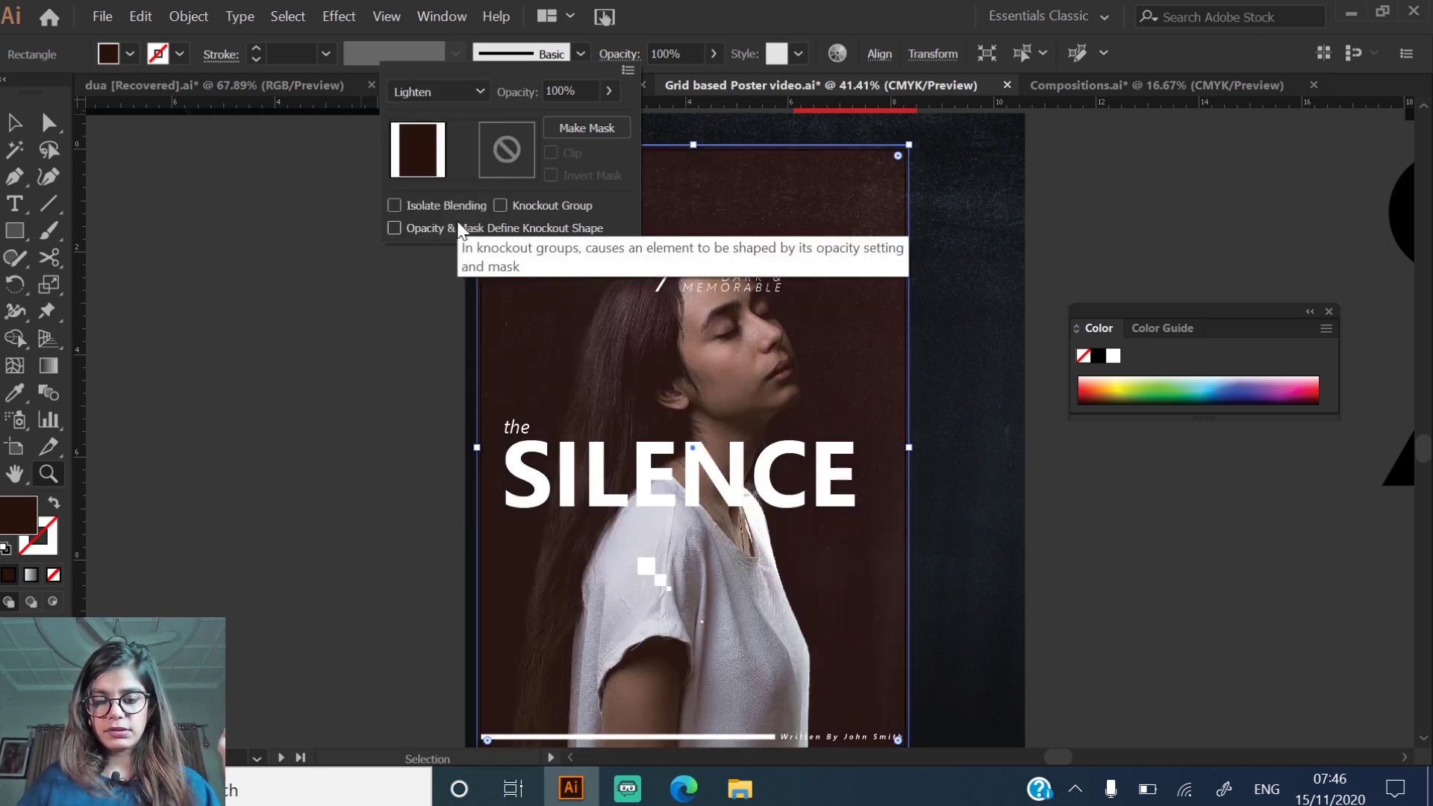
{"action": "left_click", "coordinate": [609, 90]}
{"action": "left_click_drag", "start_coordinate": [606, 118], "coordinate": [595, 121]}
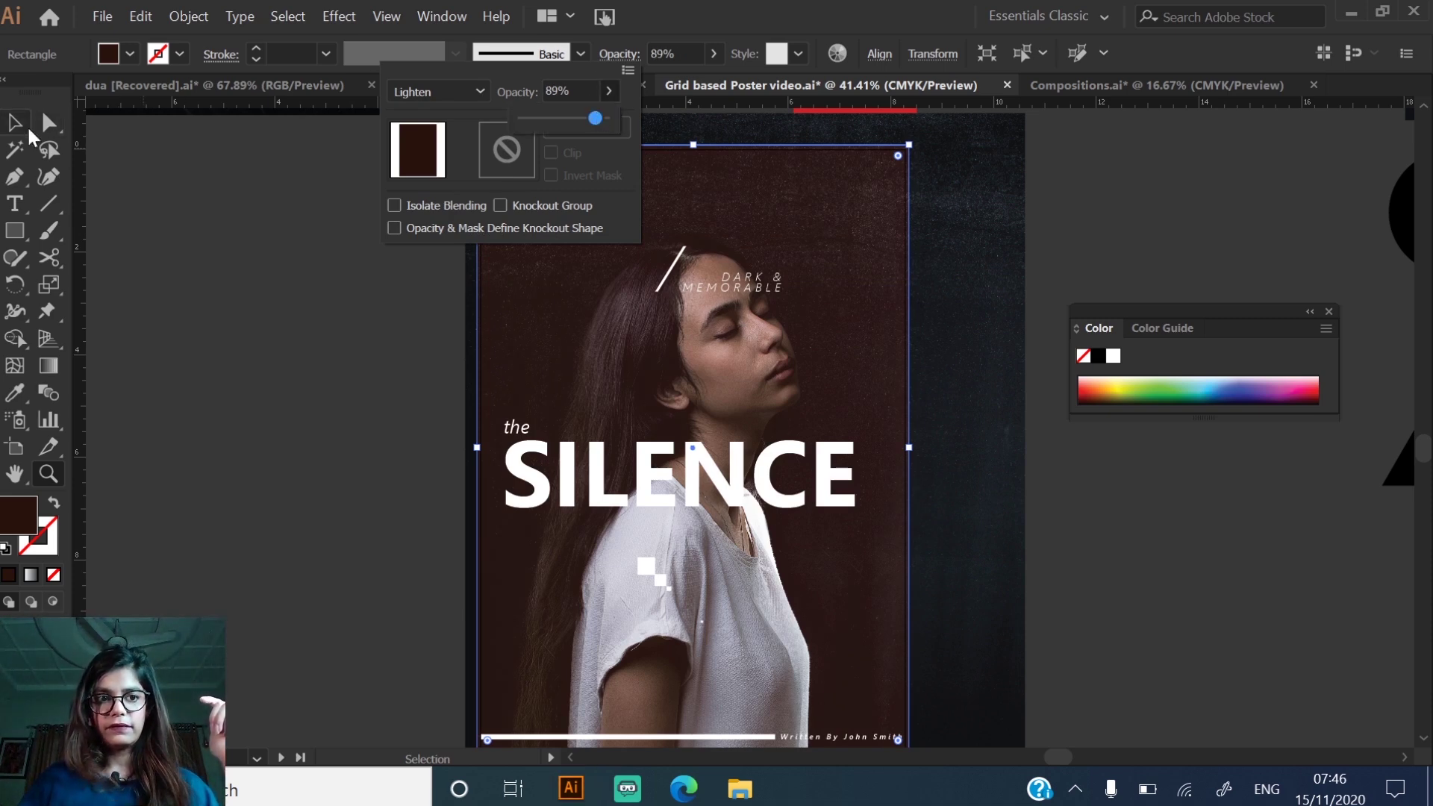
{"action": "left_click", "coordinate": [27, 128]}
{"action": "key", "text": "space"}
{"action": "left_click_drag", "start_coordinate": [1001, 623], "coordinate": [984, 611]}
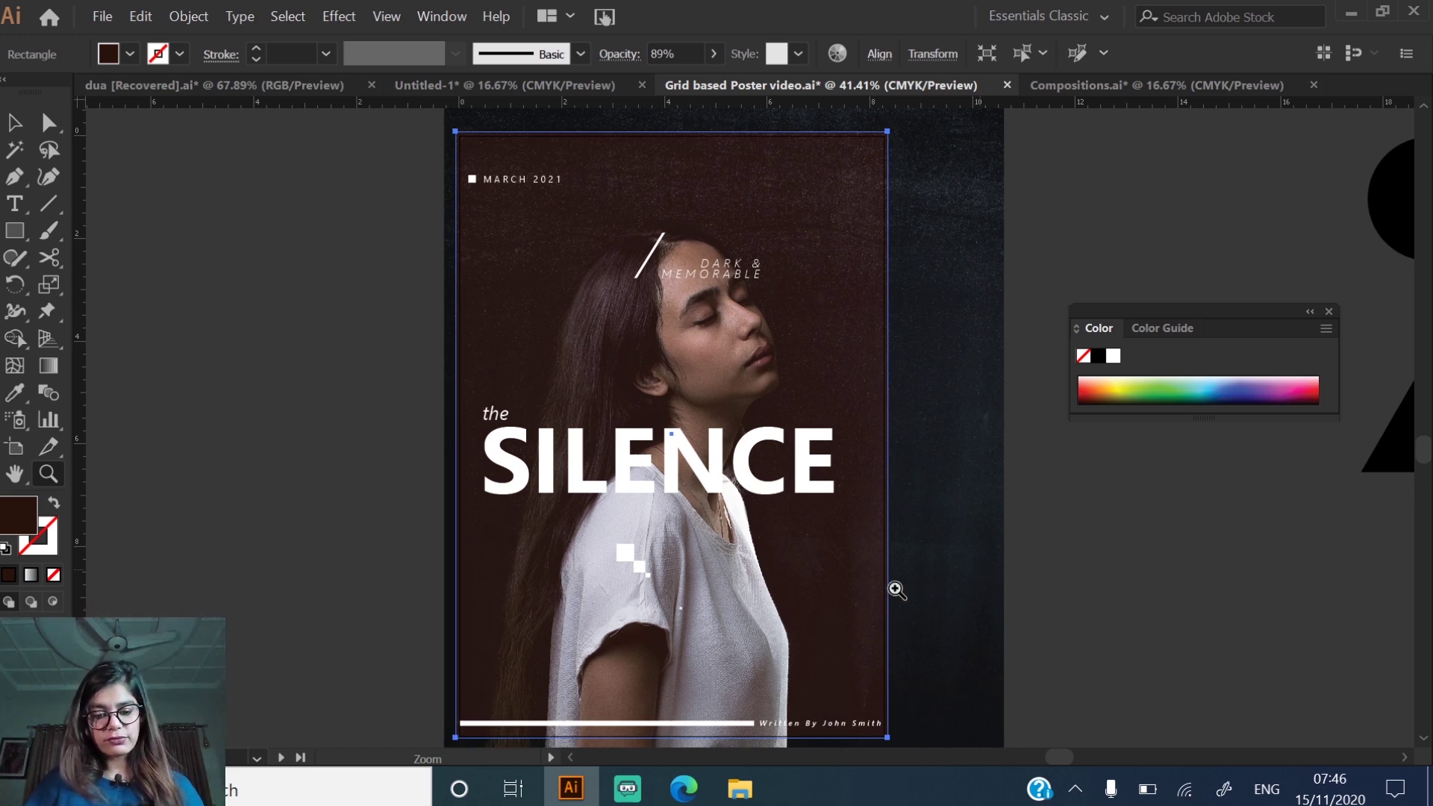
- Thin the white bar beside the writer credit to about a third of its height by lowering its upper edge
{"action": "key", "text": "v"}
{"action": "left_click", "coordinate": [631, 732]}
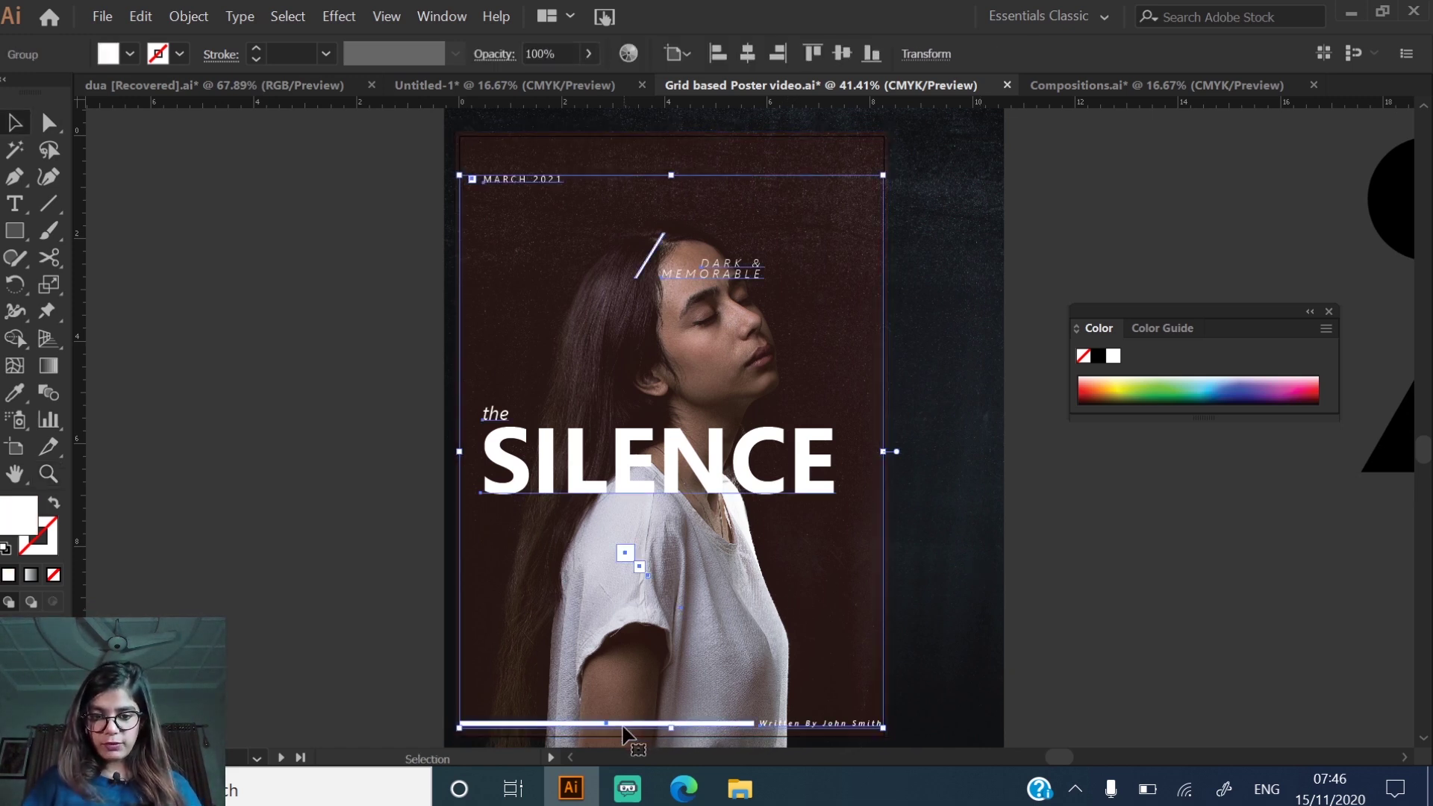
{"action": "key", "text": "z"}
{"action": "left_click", "coordinate": [627, 741]}
{"action": "key", "text": "v"}
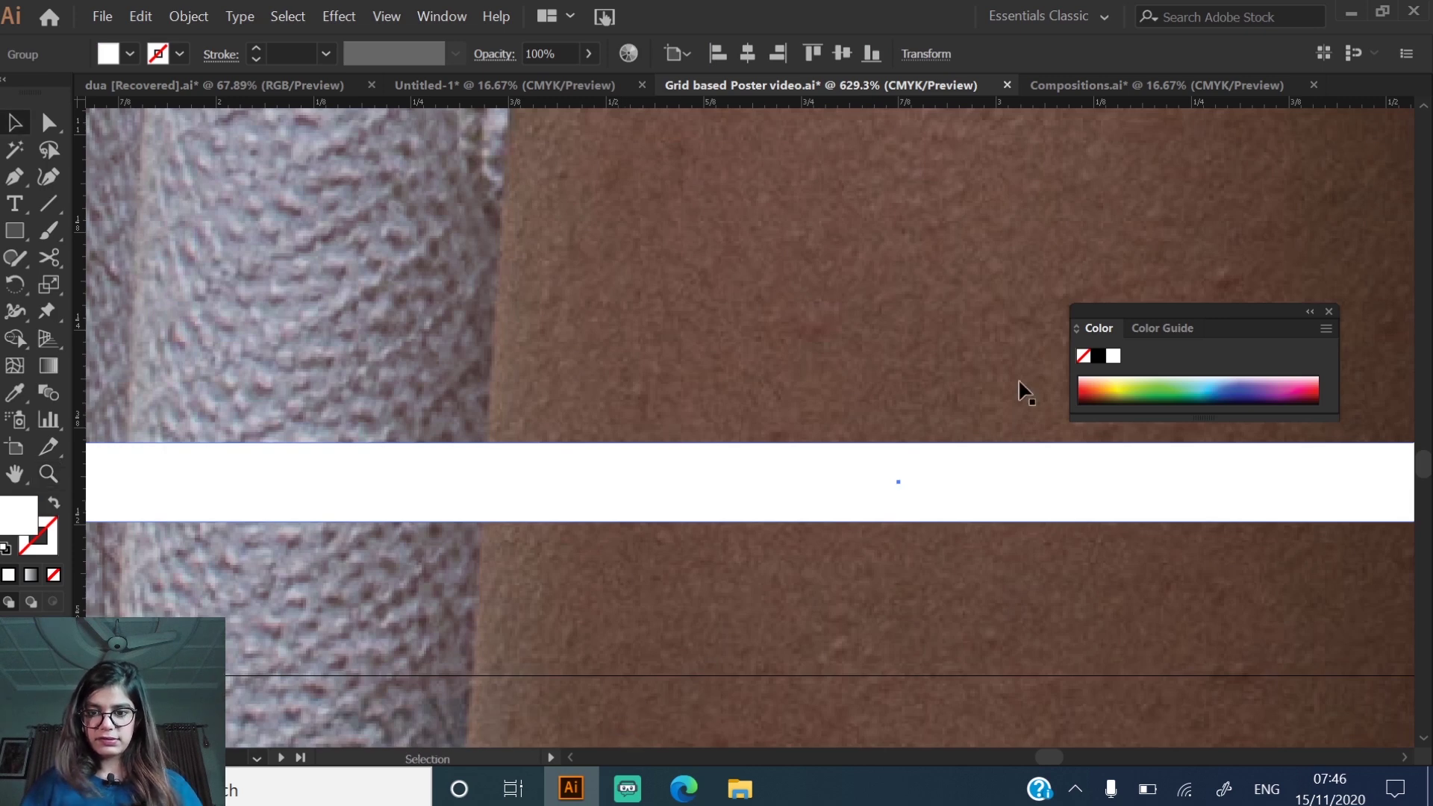
{"action": "double_click", "coordinate": [938, 492]}
{"action": "left_click_drag", "start_coordinate": [938, 495], "coordinate": [746, 535]}
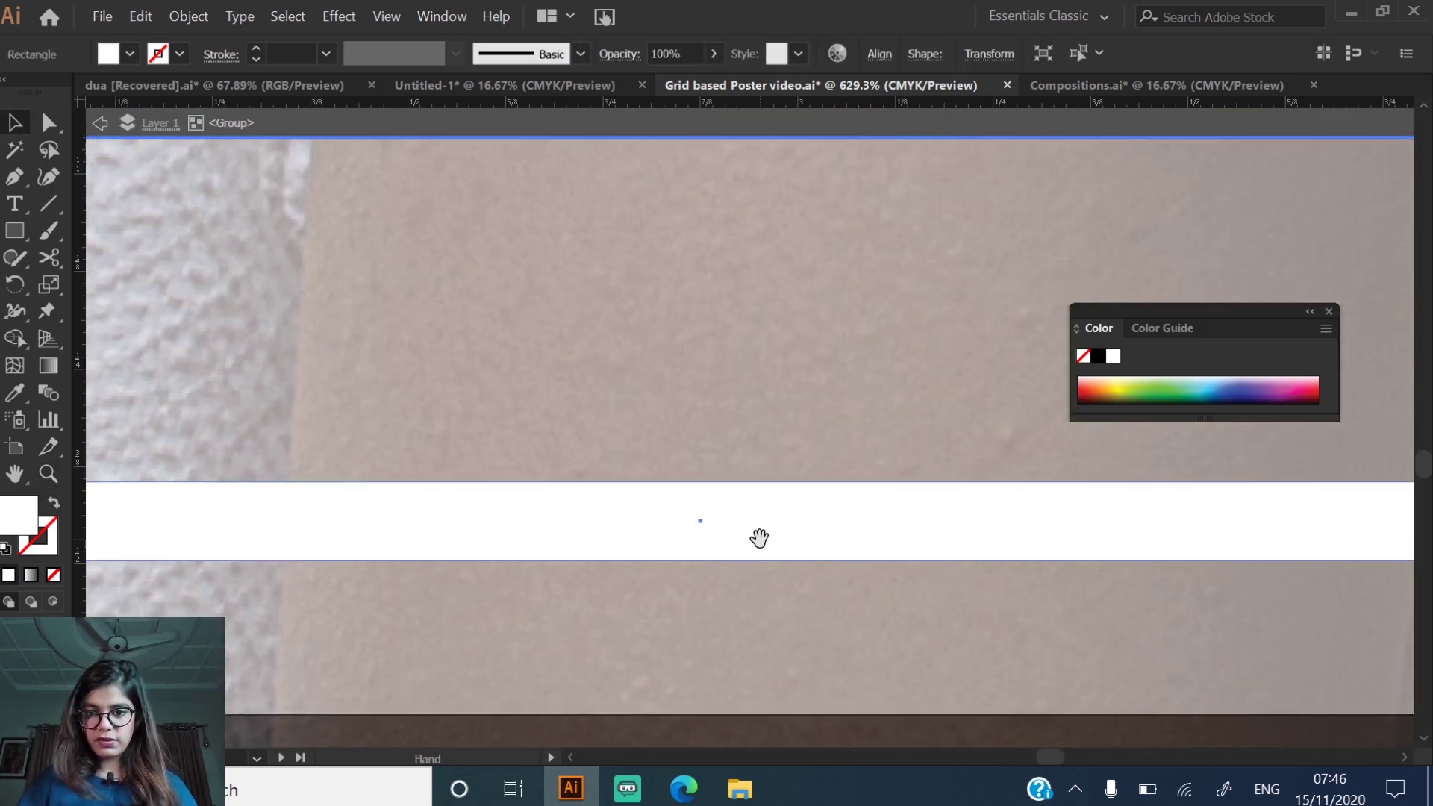
{"action": "left_click_drag", "start_coordinate": [700, 482], "coordinate": [699, 536]}
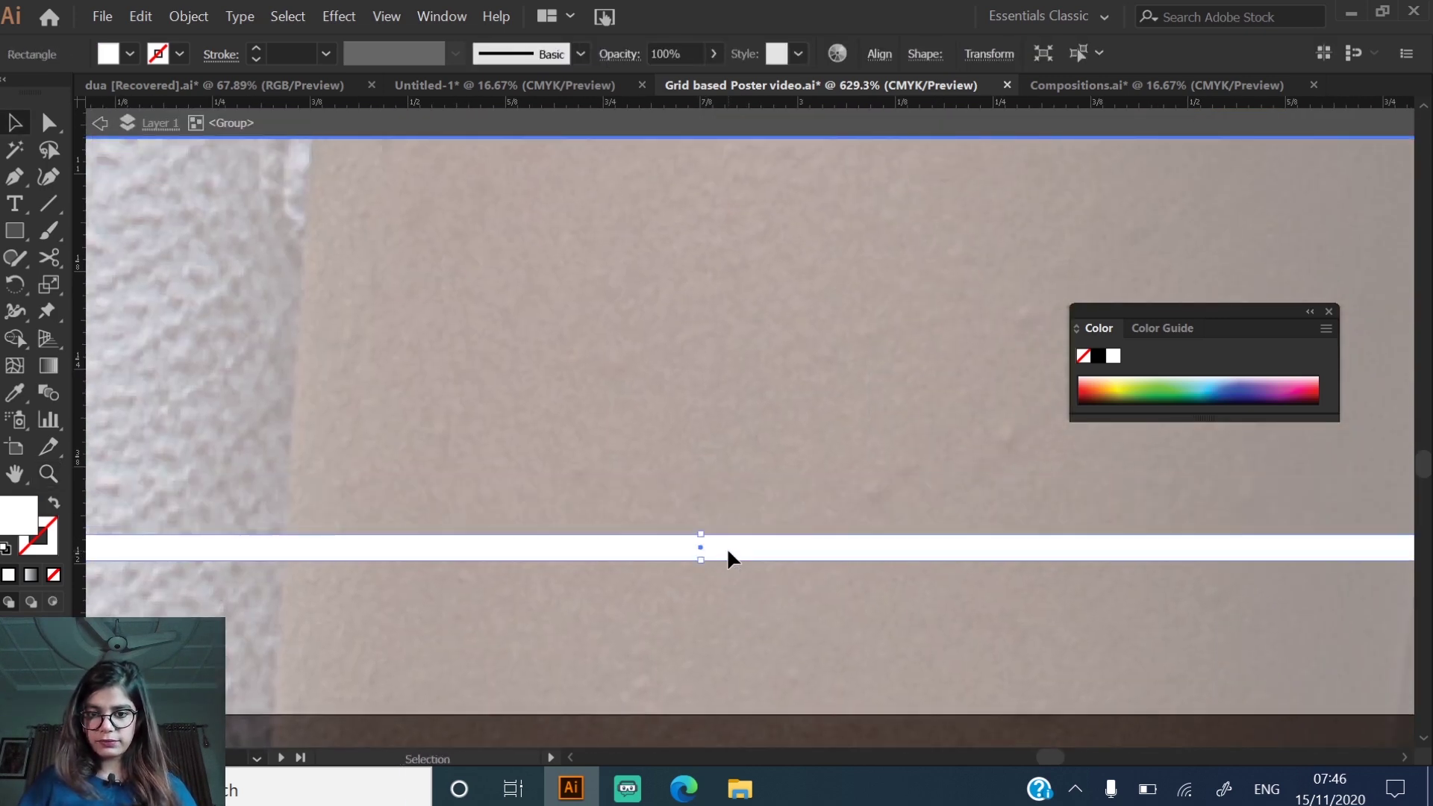
{"action": "left_click", "coordinate": [727, 527]}
{"action": "left_click_drag", "start_coordinate": [1152, 550], "coordinate": [723, 582]}
{"action": "double_click", "coordinate": [893, 599]}
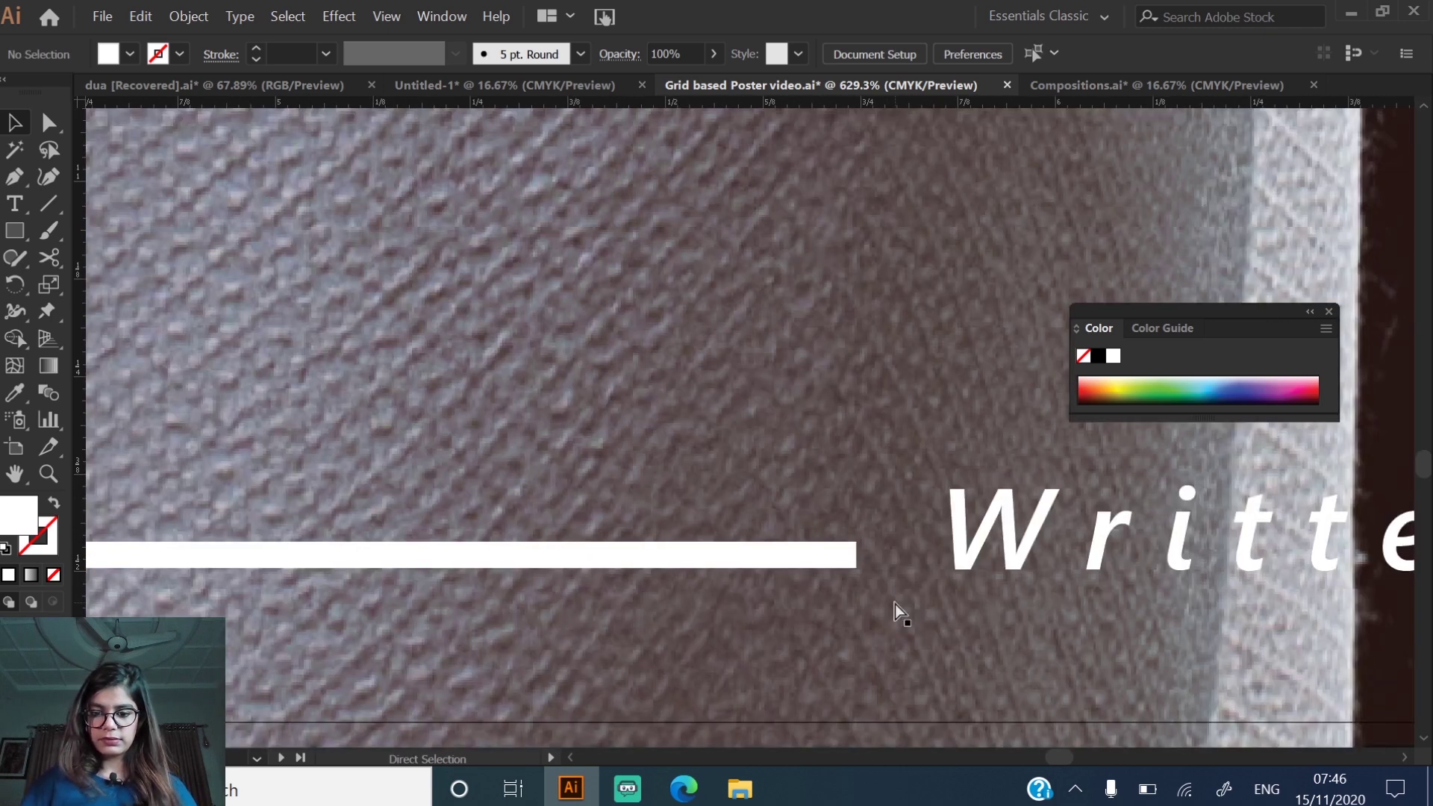
{"action": "key", "text": "ctrl+0"}
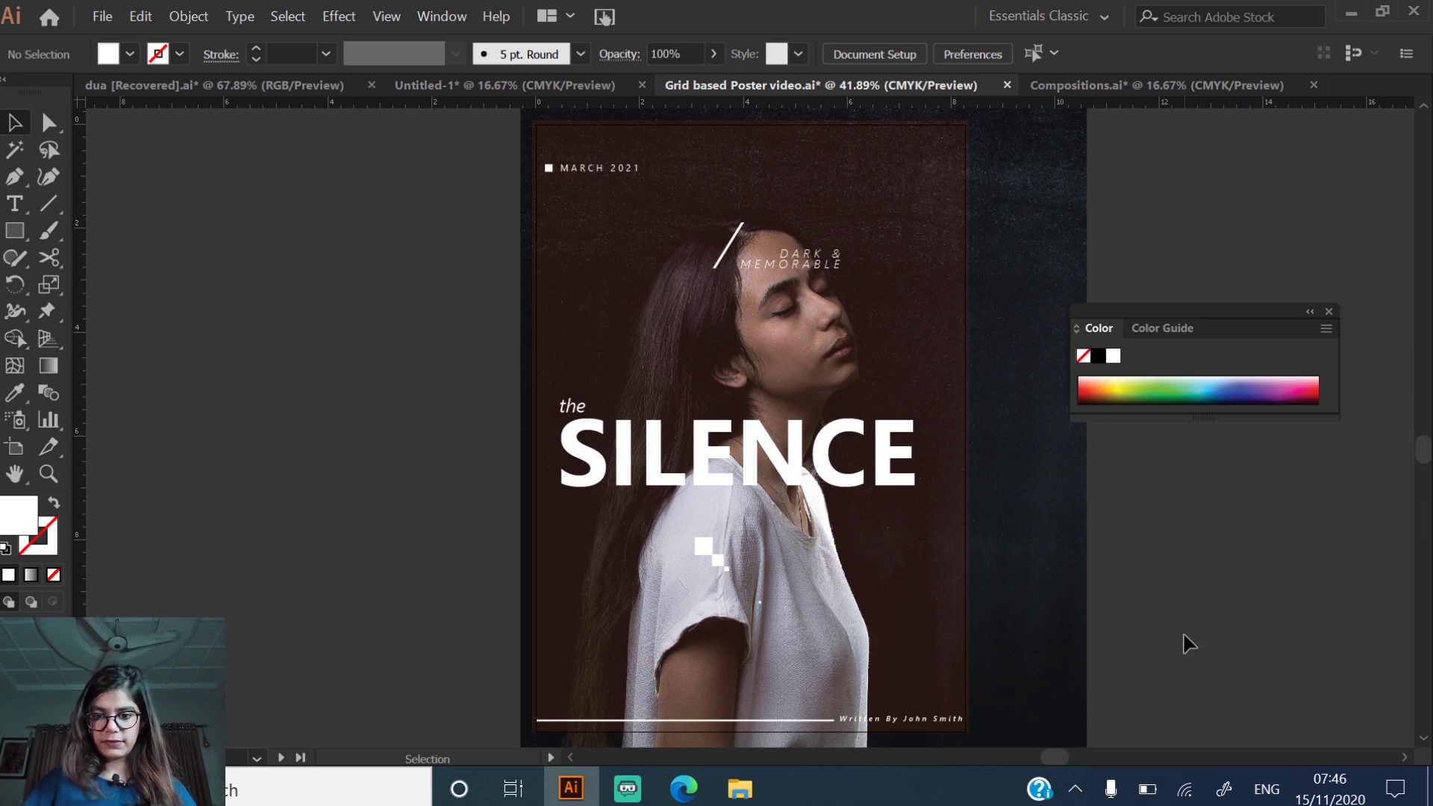
- Shorten the thin white line to about half its length by moving its left end toward the writer credit
{"action": "double_click", "coordinate": [658, 722]}
{"action": "left_click", "coordinate": [657, 722]}
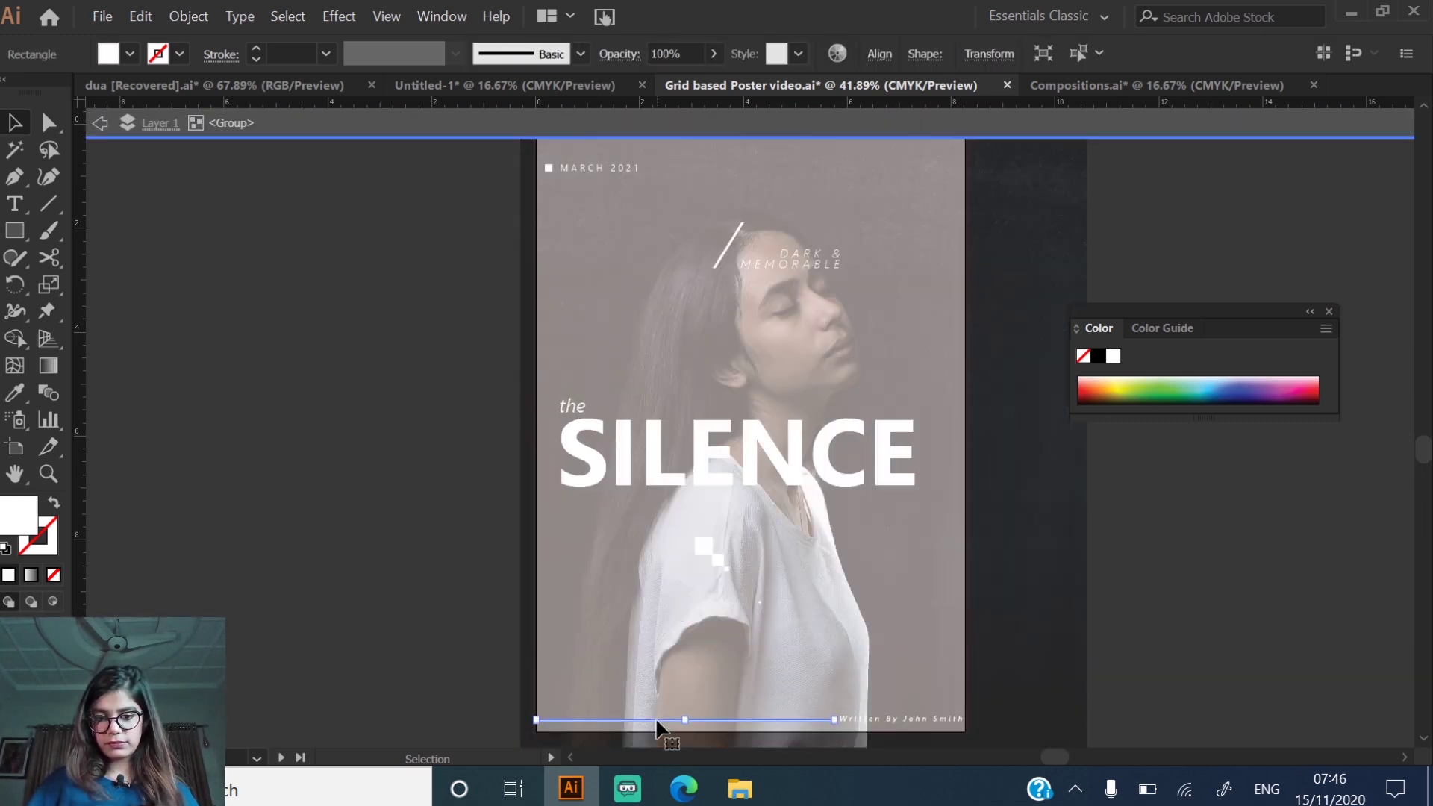
{"action": "left_click_drag", "start_coordinate": [535, 719], "coordinate": [679, 722]}
{"action": "left_click", "coordinate": [1342, 650]}
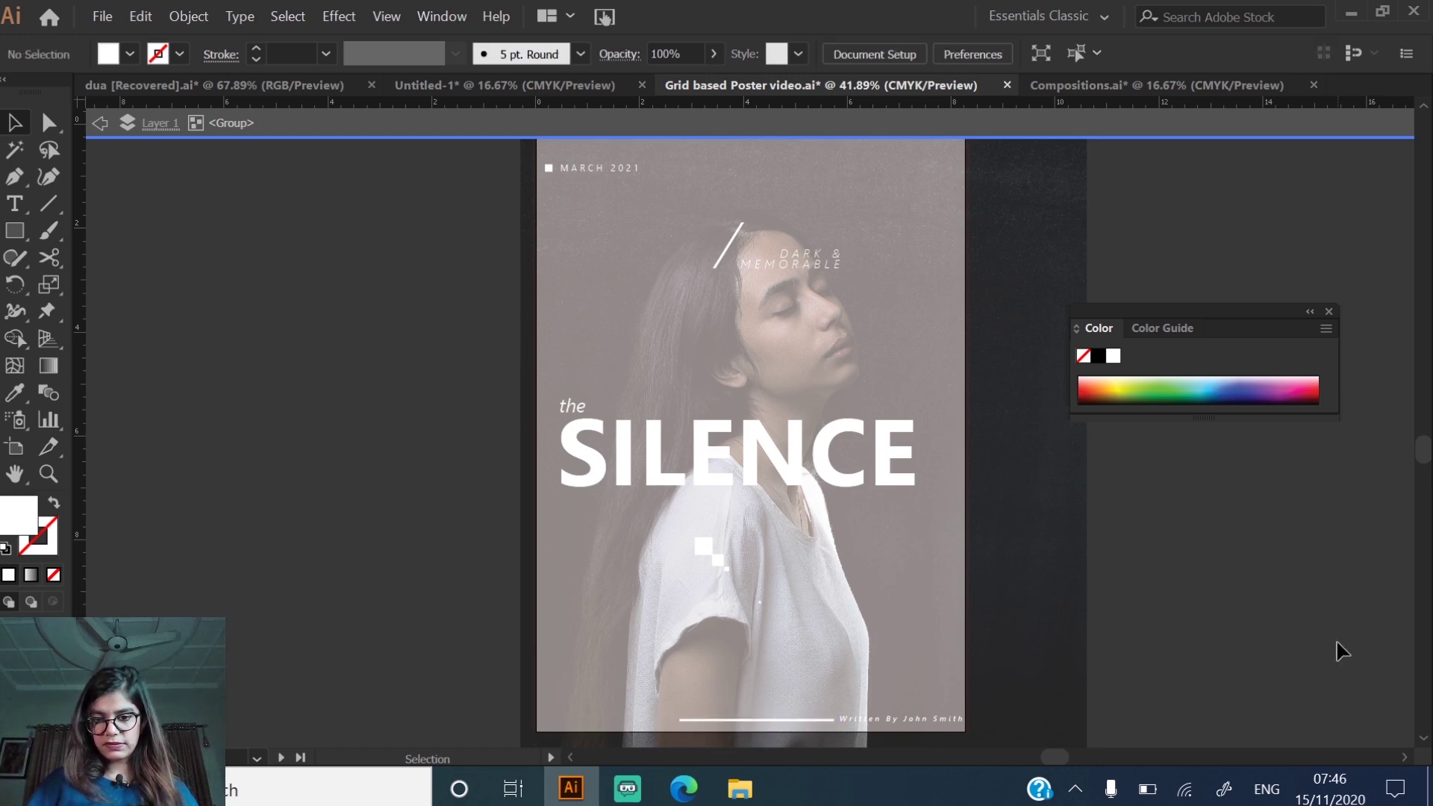
{"action": "double_click", "coordinate": [1322, 643]}
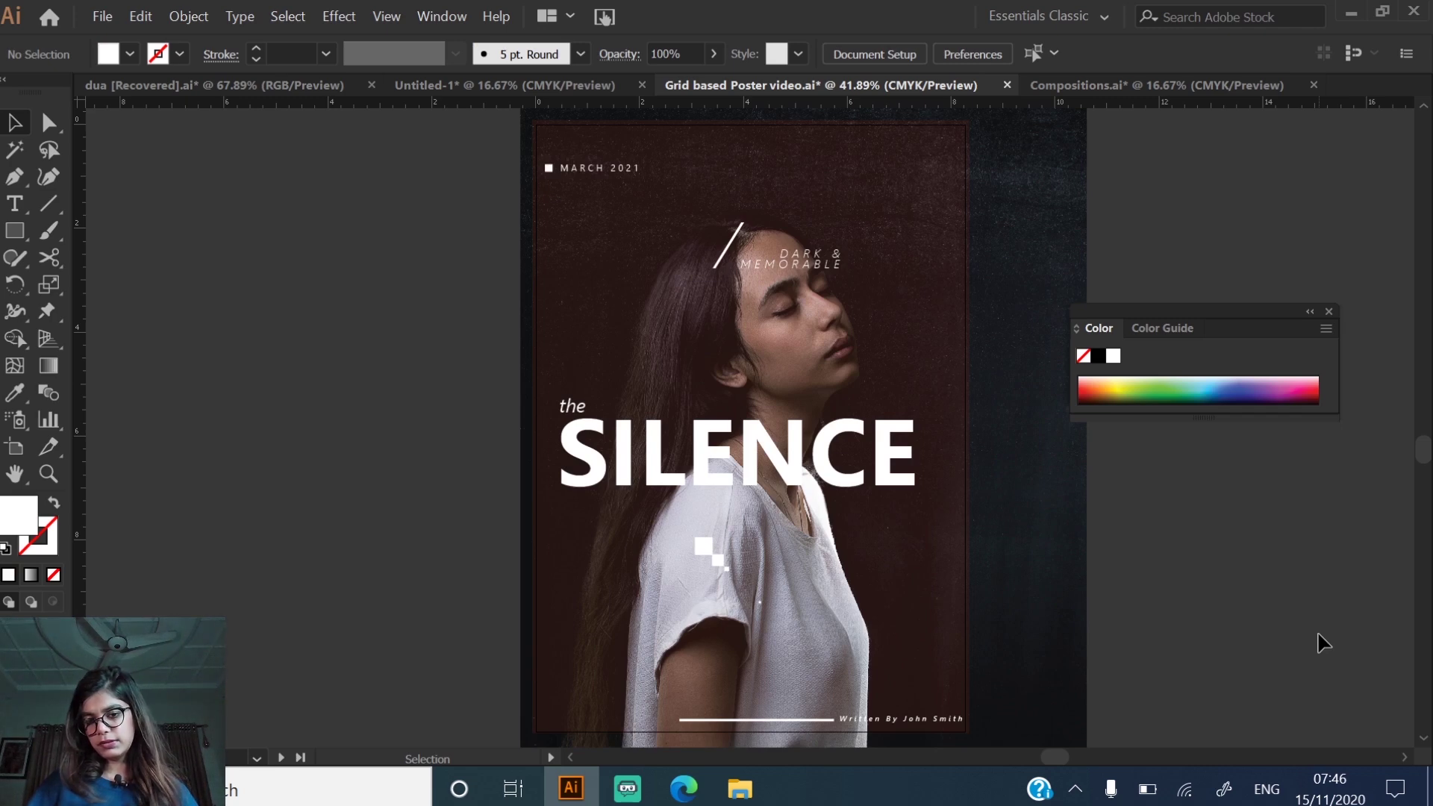
- Show the guides and snap the white line's left end to the nearest vertical guide on its right
{"action": "right_click", "coordinate": [1101, 570]}
{"action": "left_click", "coordinate": [1135, 406]}
{"action": "key", "text": "z"}
{"action": "left_click_drag", "start_coordinate": [671, 705], "coordinate": [743, 733]}
{"action": "key", "text": "v"}
{"action": "left_click", "coordinate": [421, 546]}
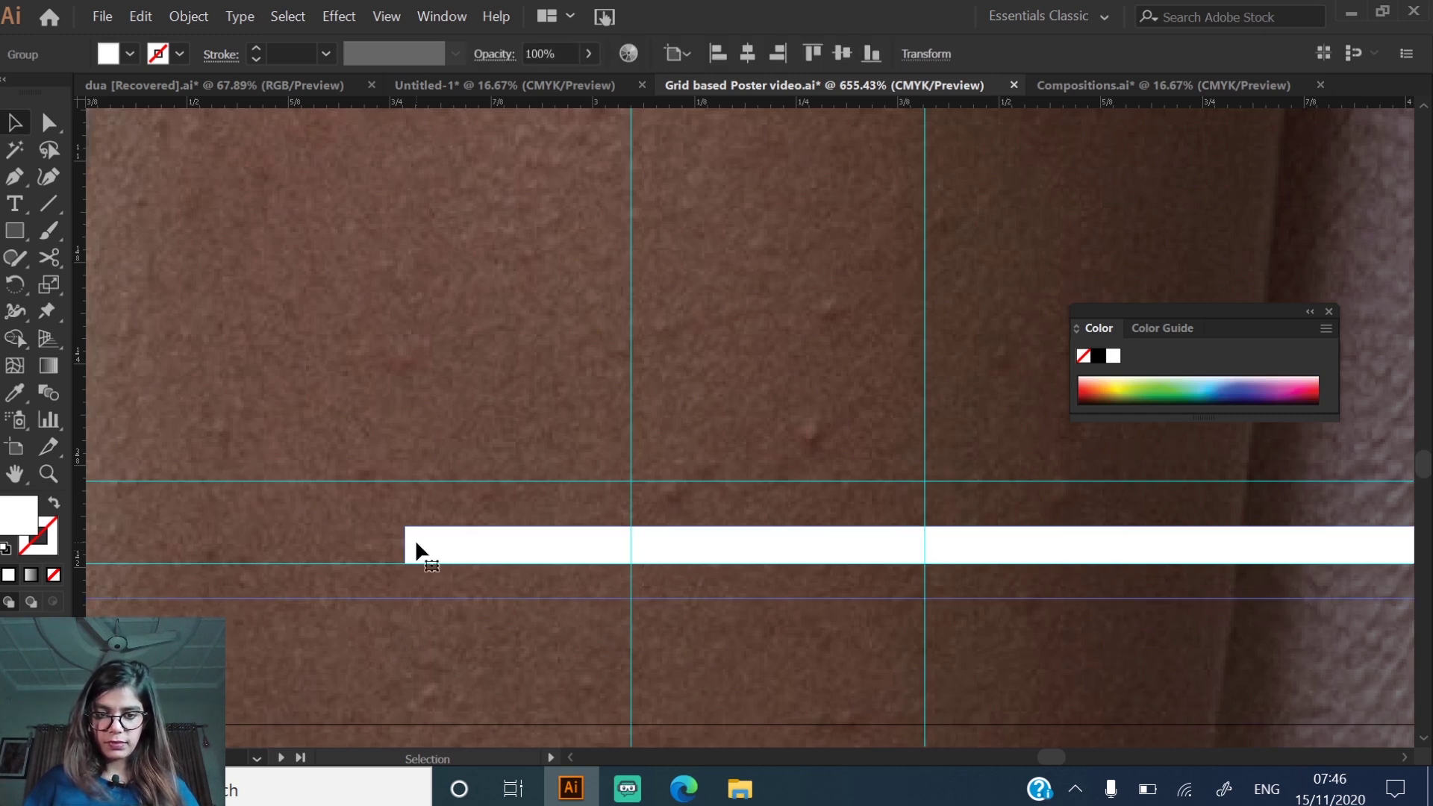
{"action": "double_click", "coordinate": [458, 538]}
{"action": "left_click_drag", "start_coordinate": [407, 545], "coordinate": [631, 546]}
{"action": "double_click", "coordinate": [679, 615]}
{"action": "key", "text": "ctrl+0"}
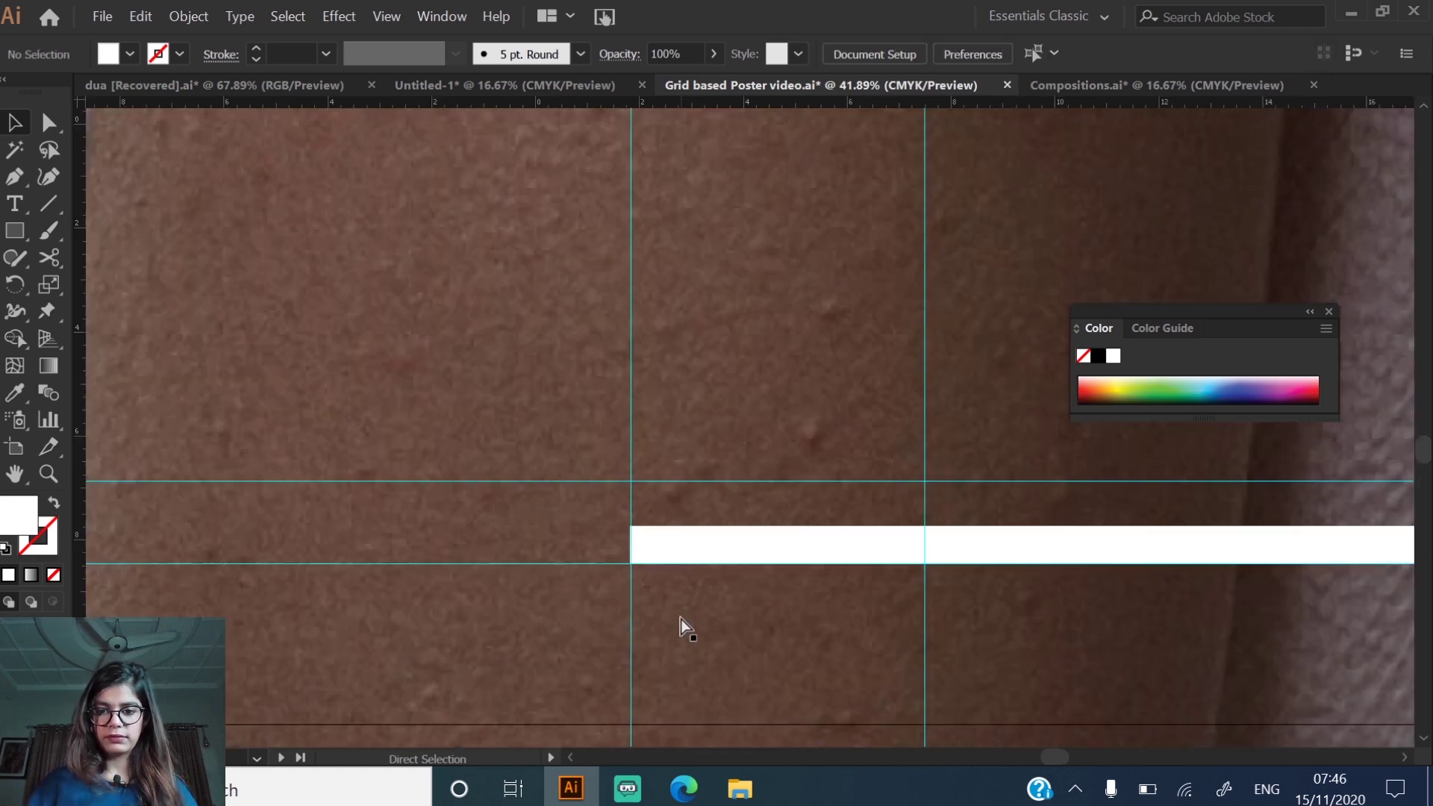
- Hide the guides to view the finished poster composition
{"action": "right_click", "coordinate": [1103, 538]}
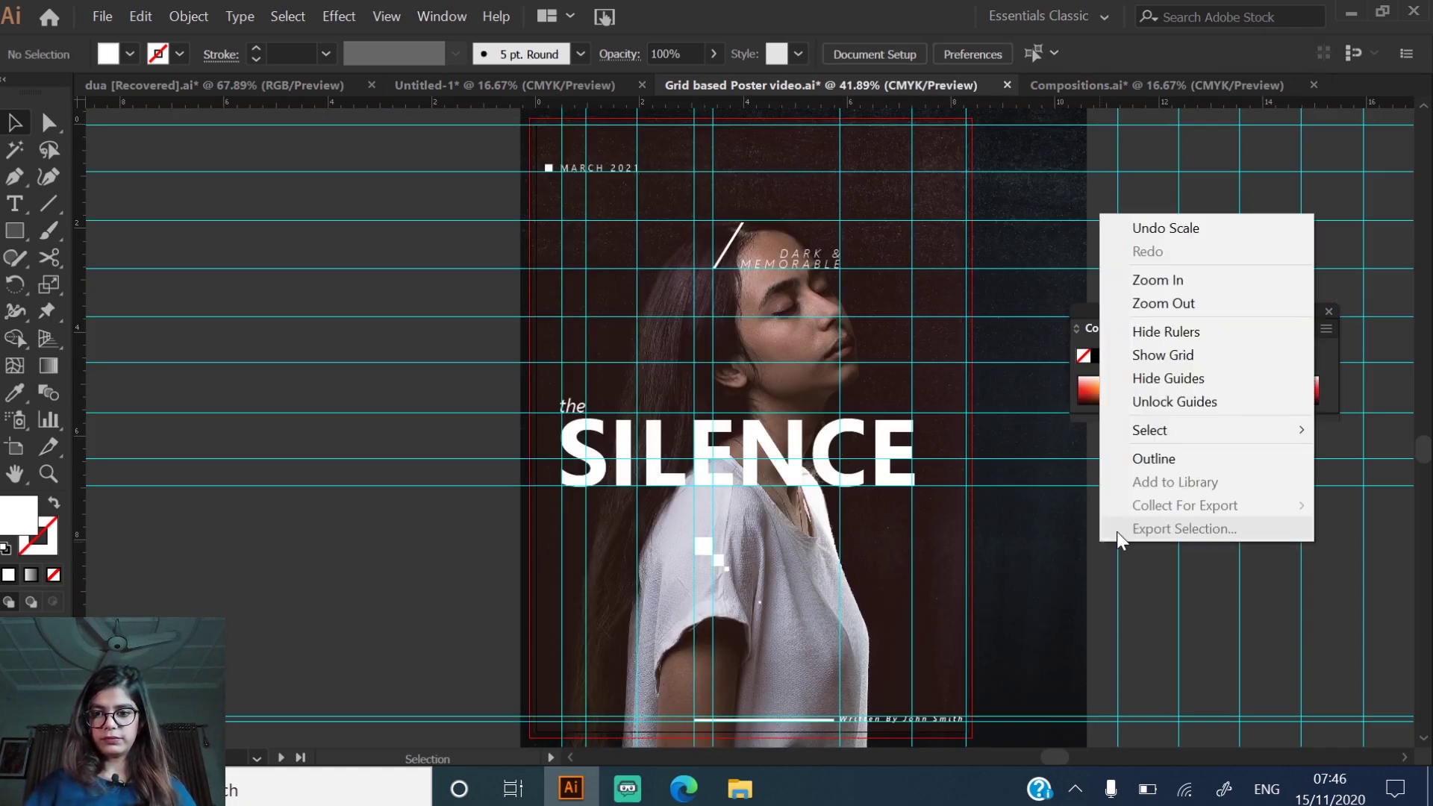
{"action": "left_click", "coordinate": [1168, 379]}
{"action": "left_click_drag", "start_coordinate": [1142, 608], "coordinate": [1033, 606]}
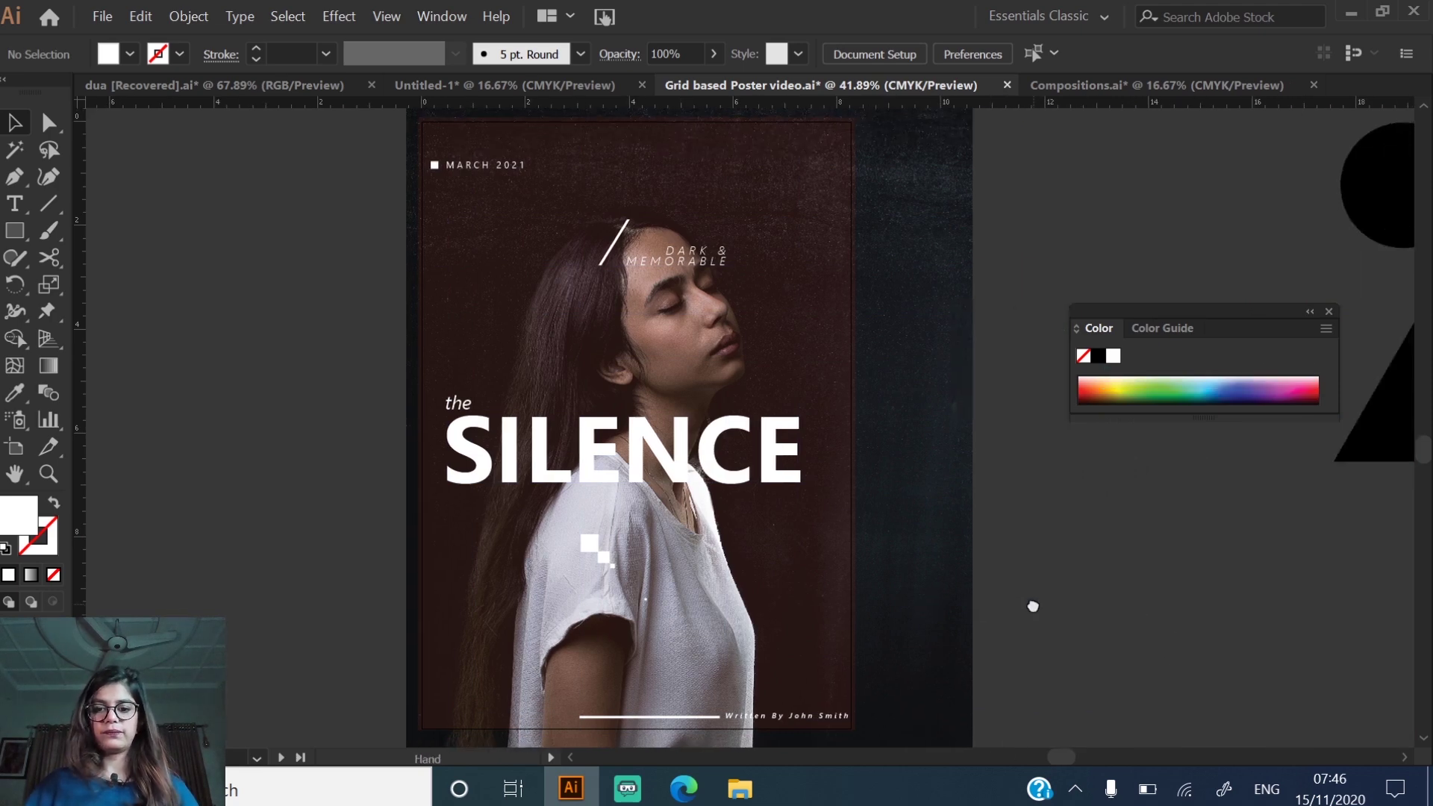
- Draw a white rectangle about 8.3 by 11.7 in covering the whole poster artboard over the background photo
{"action": "left_click_drag", "start_coordinate": [991, 526], "coordinate": [1040, 576]}
{"action": "left_click", "coordinate": [959, 352]}
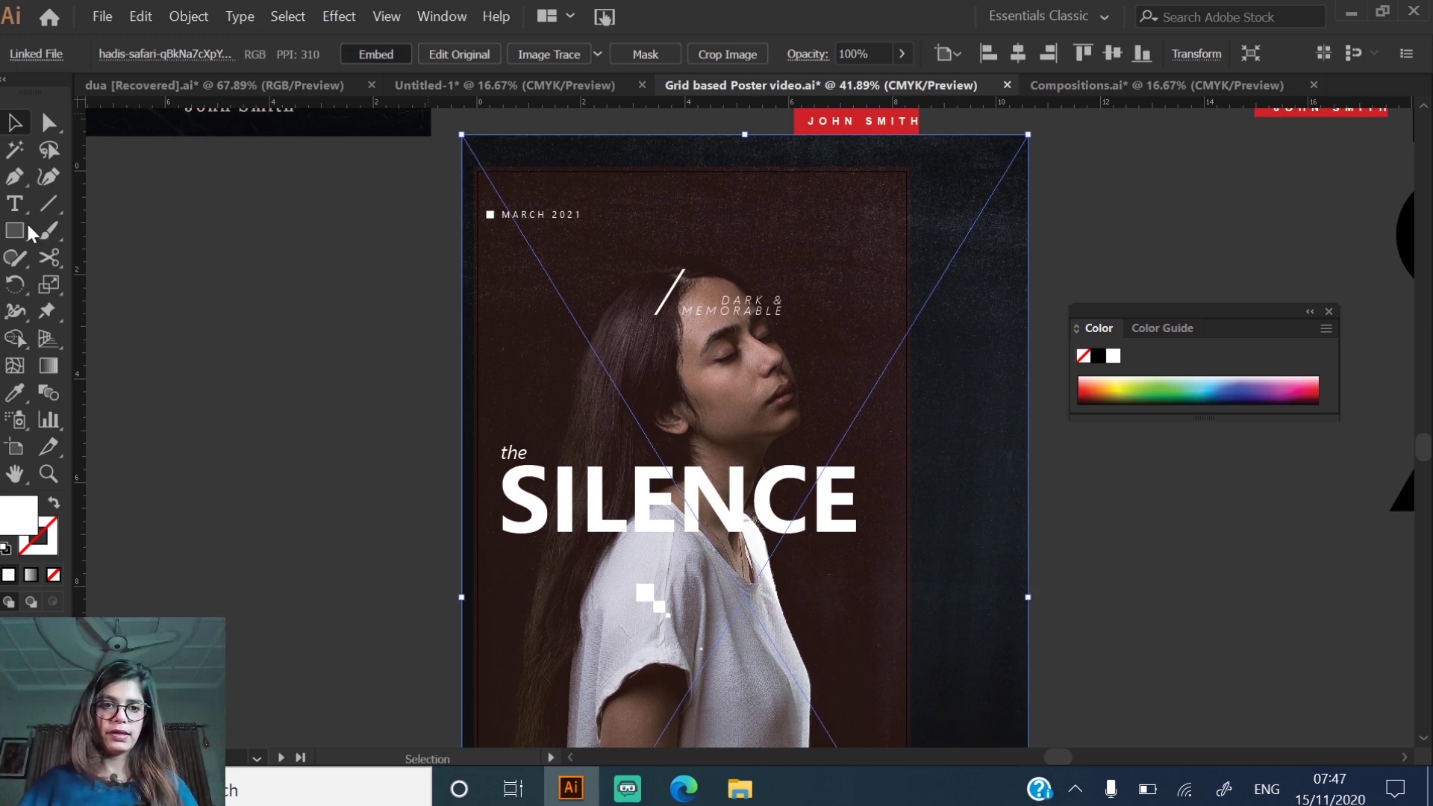
{"action": "left_click", "coordinate": [30, 230]}
{"action": "left_click_drag", "start_coordinate": [477, 172], "coordinate": [906, 673]}
- Make a clipping mask from the white rectangle and the background photo so the photo is cropped to the artboard
{"action": "key", "text": "v"}
{"action": "left_click", "coordinate": [960, 333], "text": "shift"}
{"action": "right_click", "coordinate": [962, 325]}
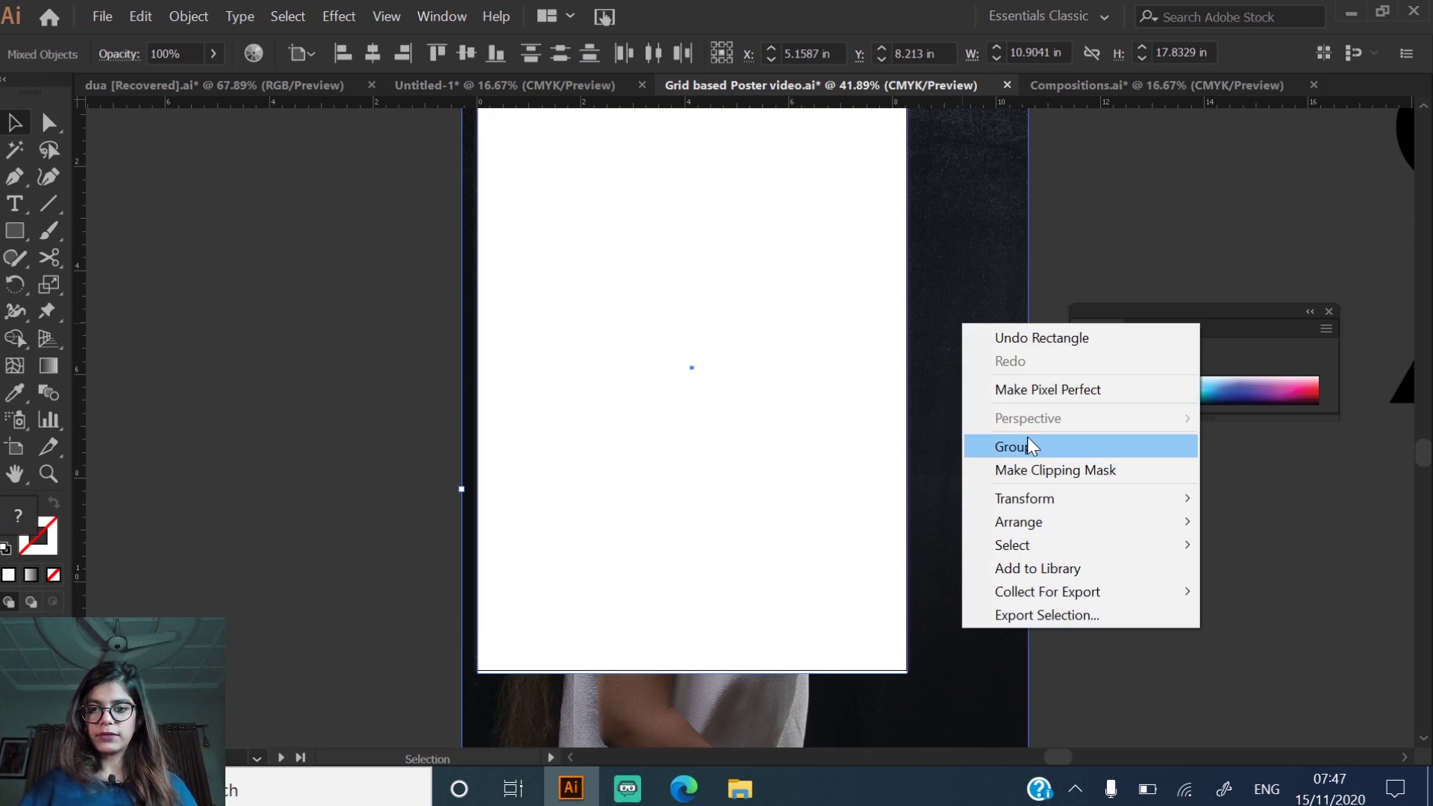
{"action": "left_click", "coordinate": [1052, 469]}
{"action": "left_click", "coordinate": [1110, 592]}
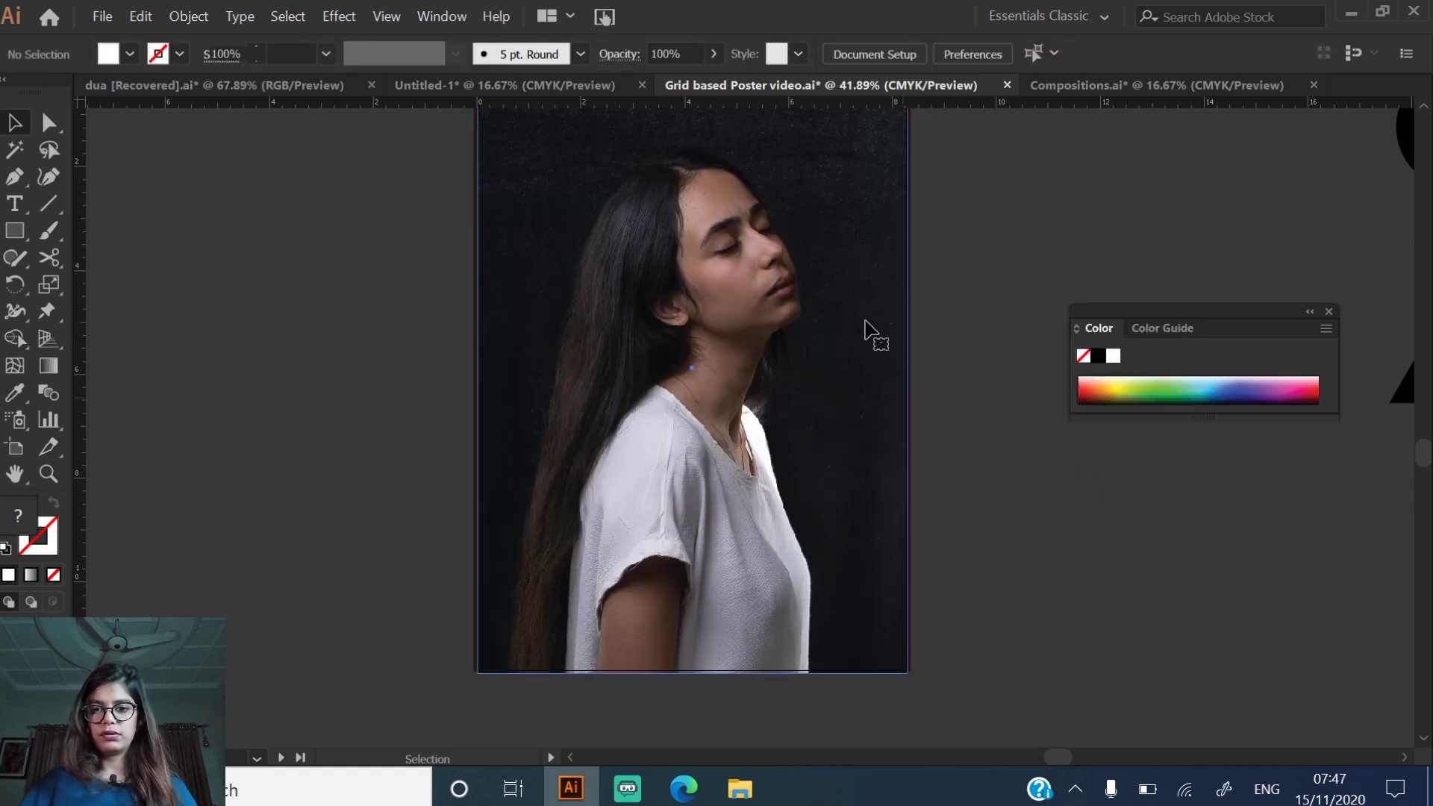
- Send the clipped background photo behind all the poster text and shapes, and fit the poster in the view
{"action": "right_click", "coordinate": [843, 223]}
{"action": "mouse_move", "coordinate": [991, 448]}
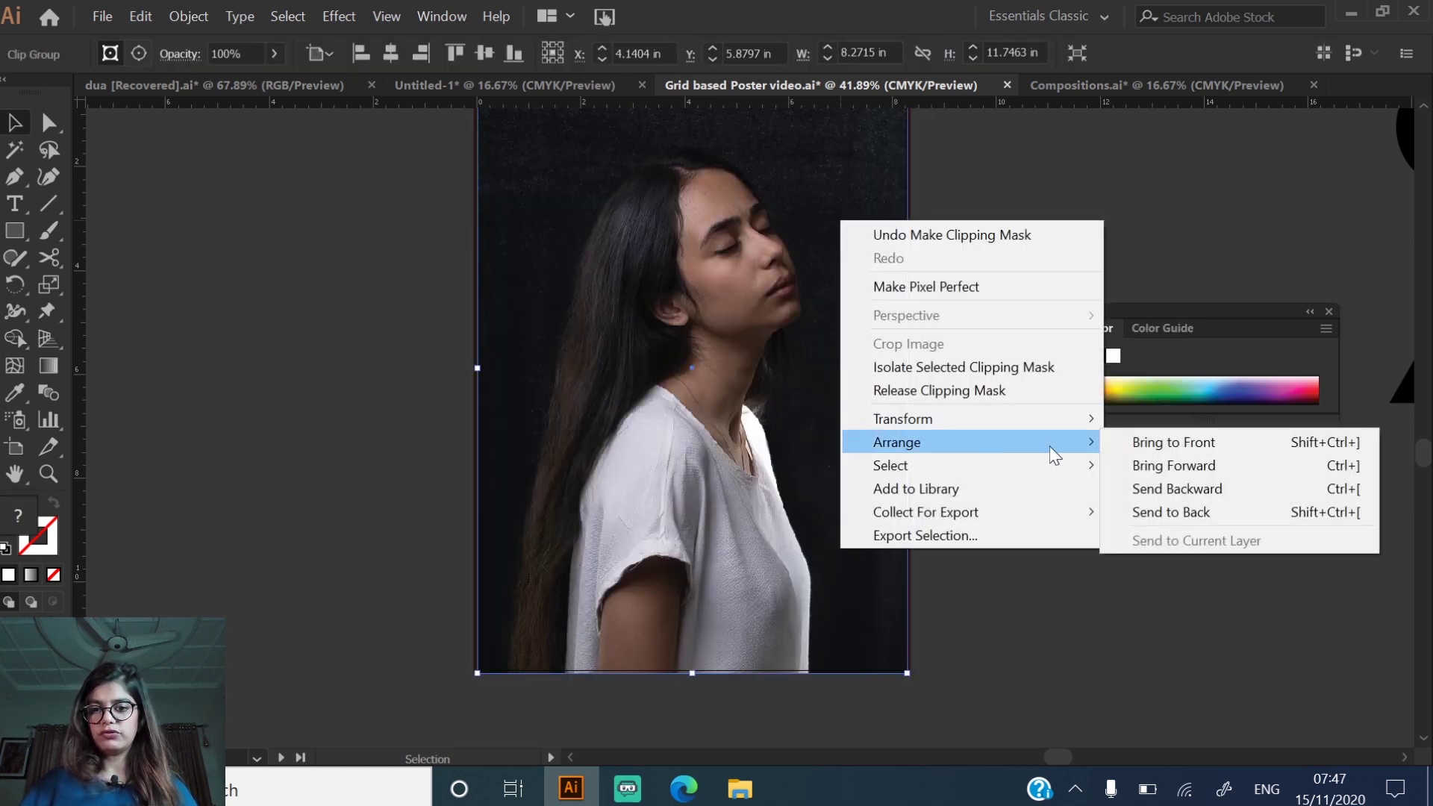
{"action": "left_click", "coordinate": [1172, 515]}
{"action": "left_click", "coordinate": [1084, 580]}
{"action": "key", "text": "ctrl+0"}
{"action": "key", "text": "v"}
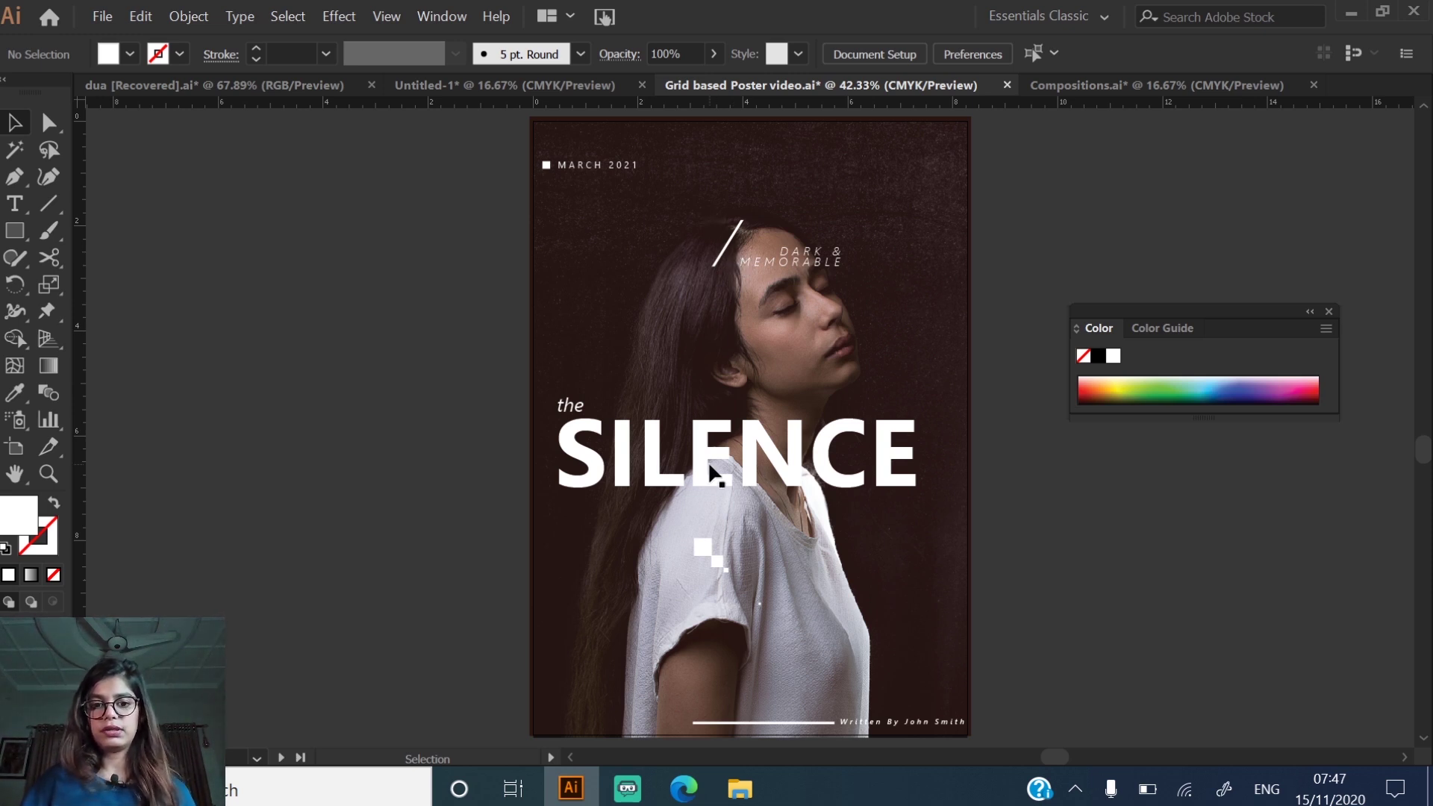
- Set the word "the" above the title to the Semilight Italic font style inside the poster group
{"action": "double_click", "coordinate": [579, 410]}
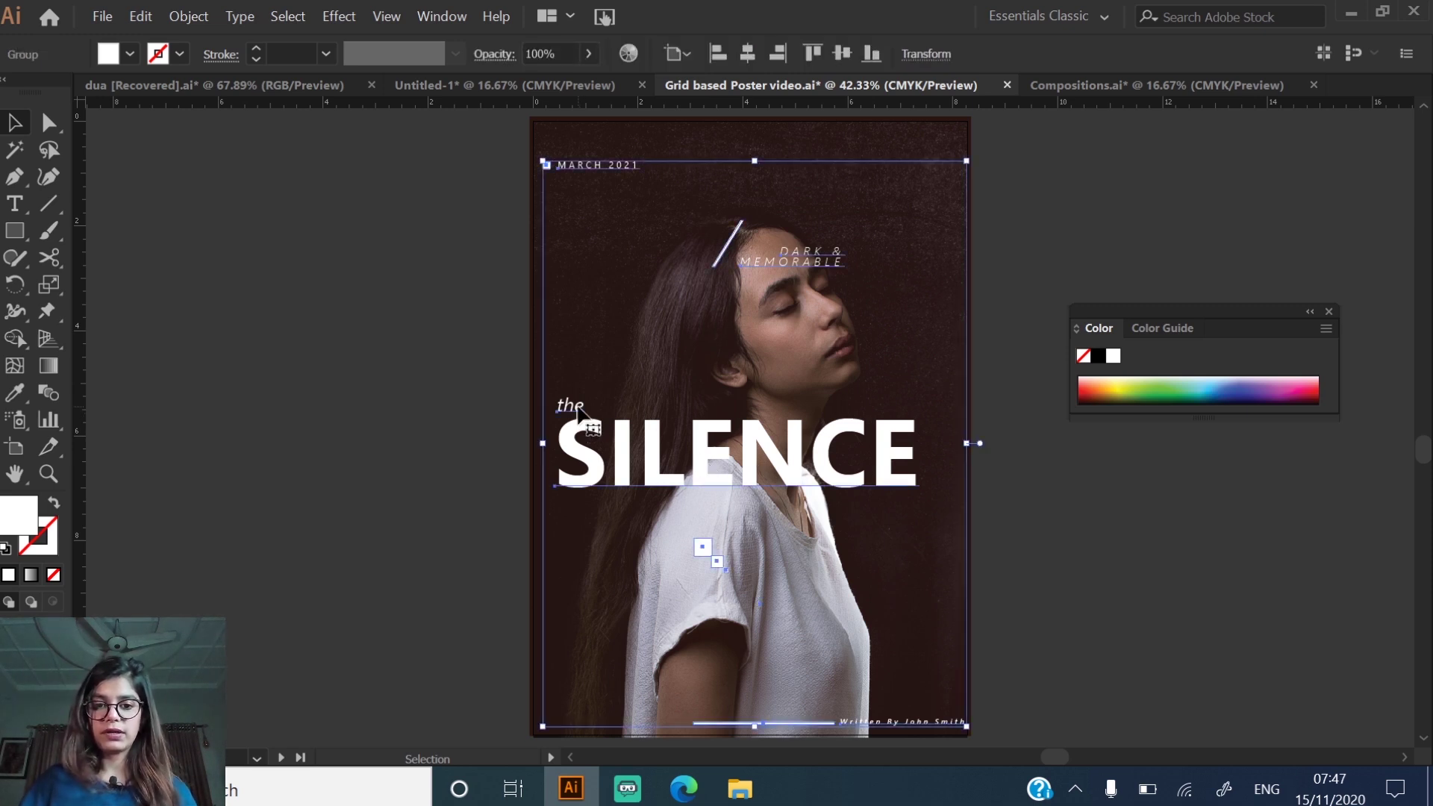
{"action": "left_click", "coordinate": [579, 410]}
{"action": "left_click", "coordinate": [576, 409]}
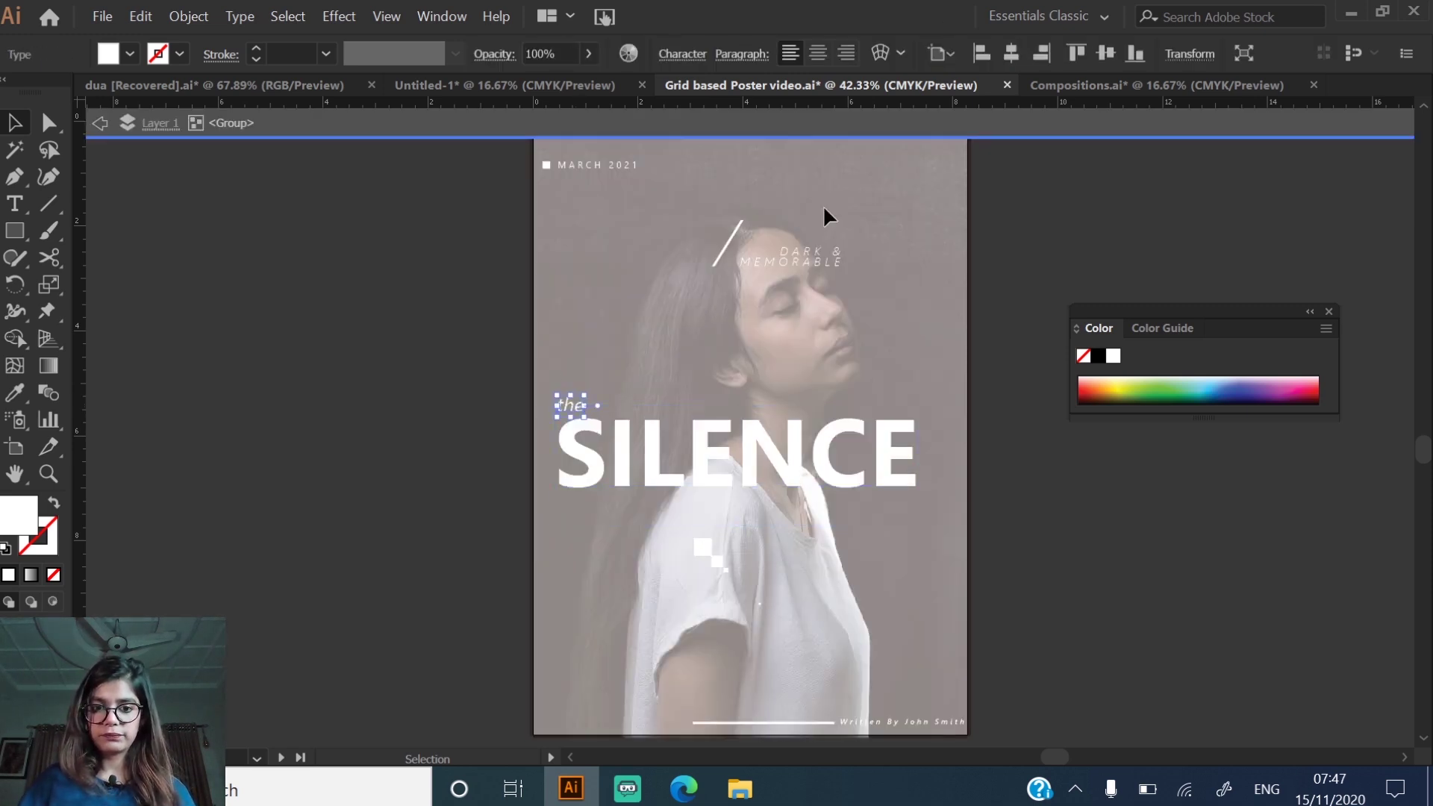
{"action": "double_click", "coordinate": [571, 400]}
{"action": "key", "text": "ctrl+a"}
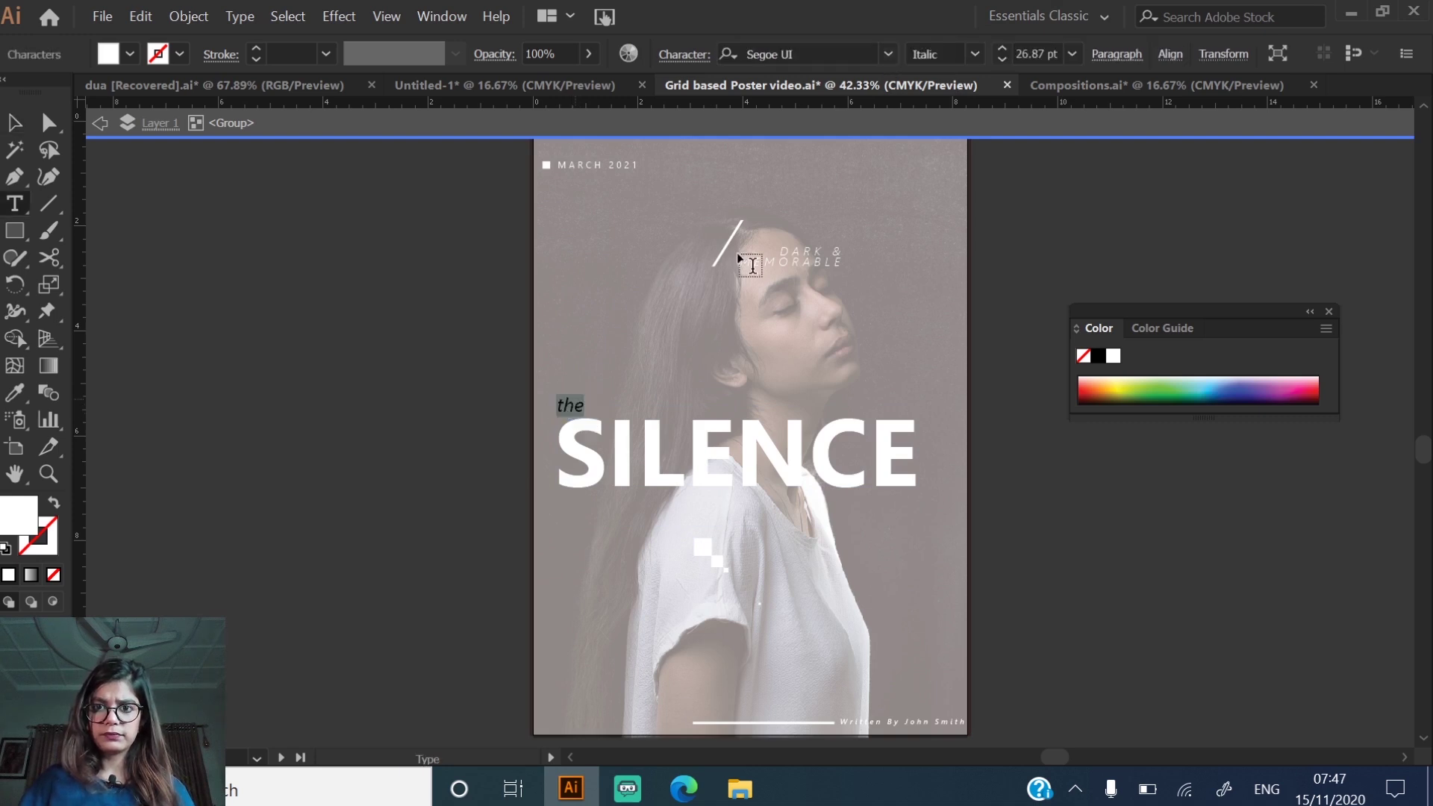
{"action": "left_click", "coordinate": [972, 53]}
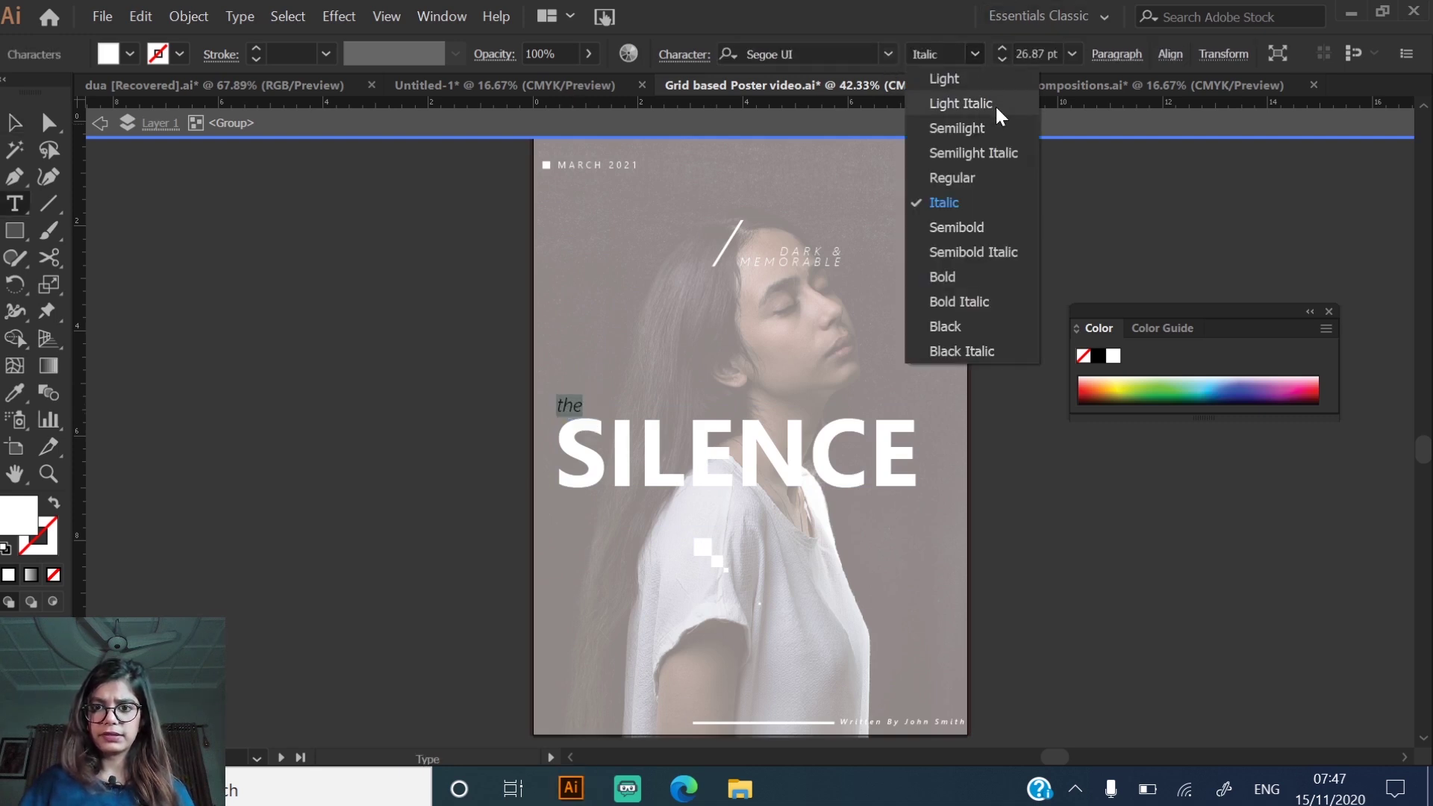
{"action": "left_click", "coordinate": [996, 128]}
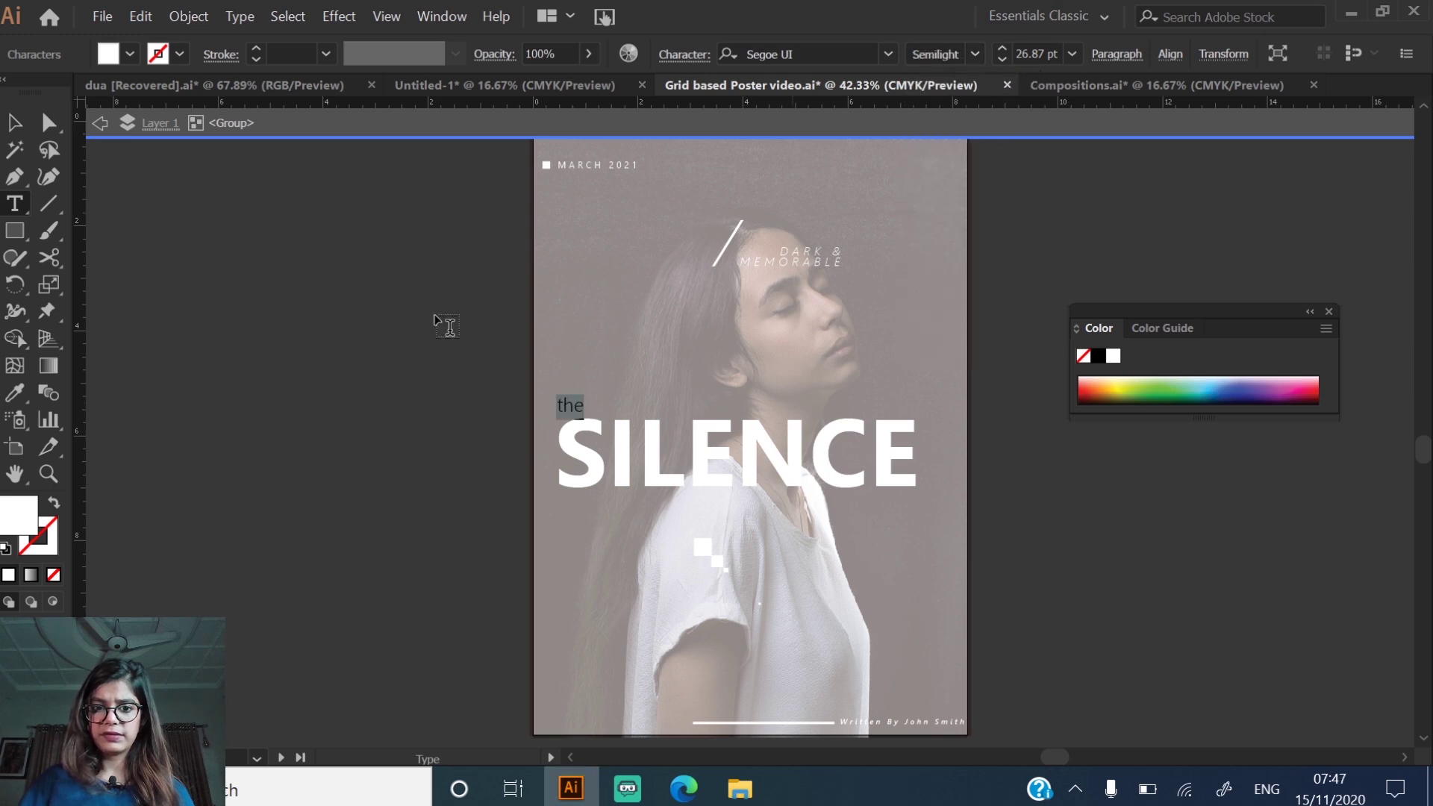
{"action": "left_click", "coordinate": [976, 55]}
{"action": "left_click", "coordinate": [966, 148]}
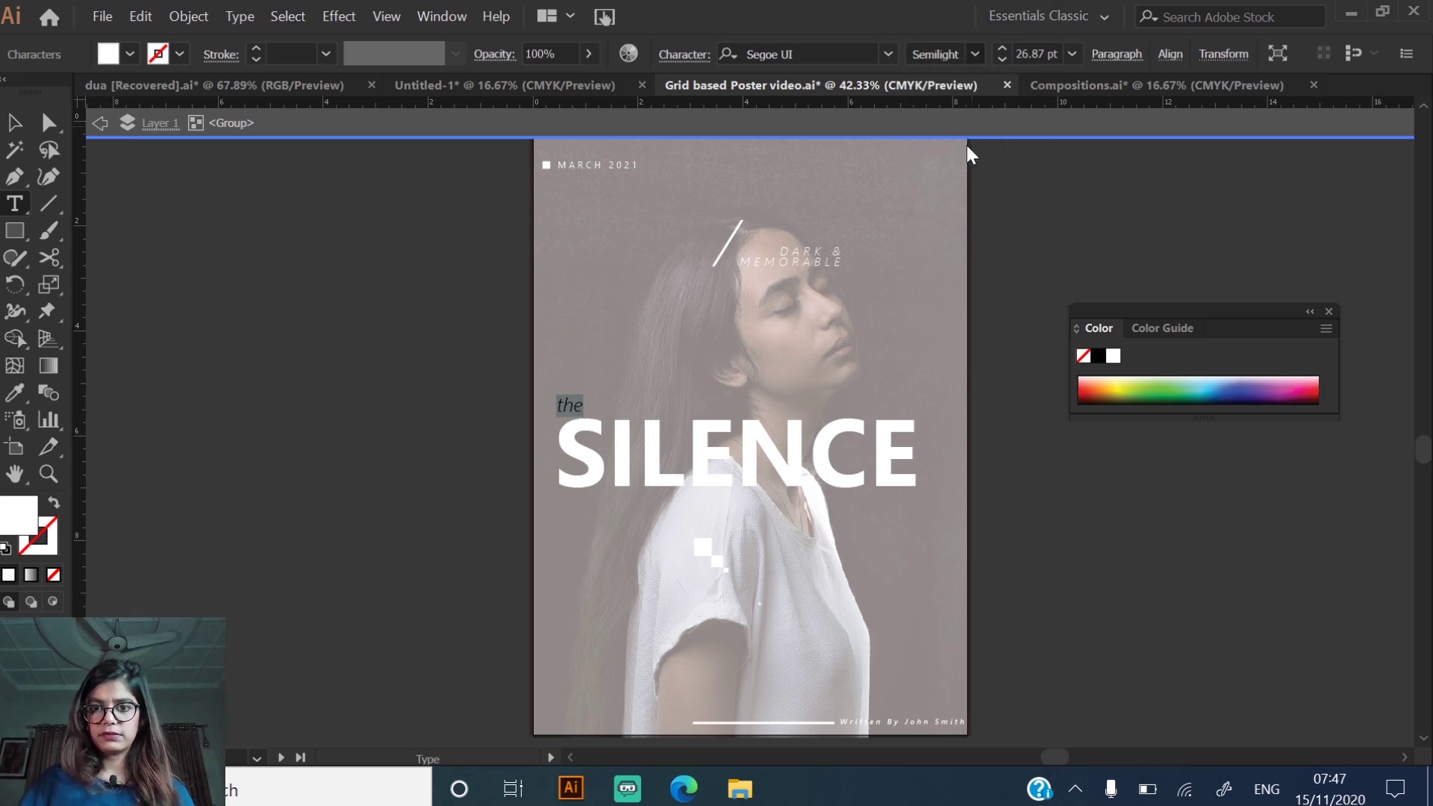
{"action": "left_click", "coordinate": [16, 123]}
{"action": "double_click", "coordinate": [311, 336]}
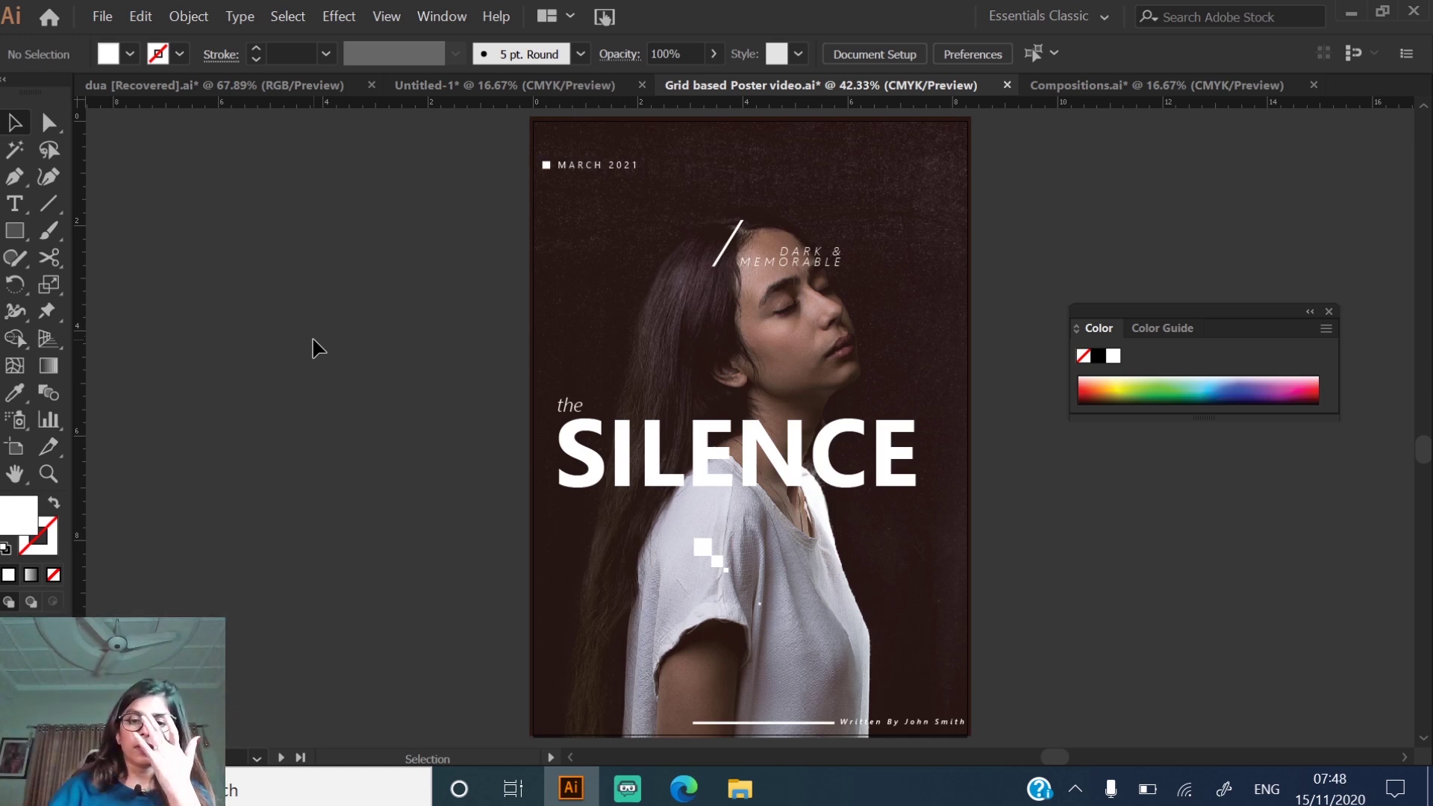
- Ungroup the poster's text and shapes so each element can be selected separately
{"action": "left_click", "coordinate": [600, 484]}
{"action": "right_click", "coordinate": [600, 483]}
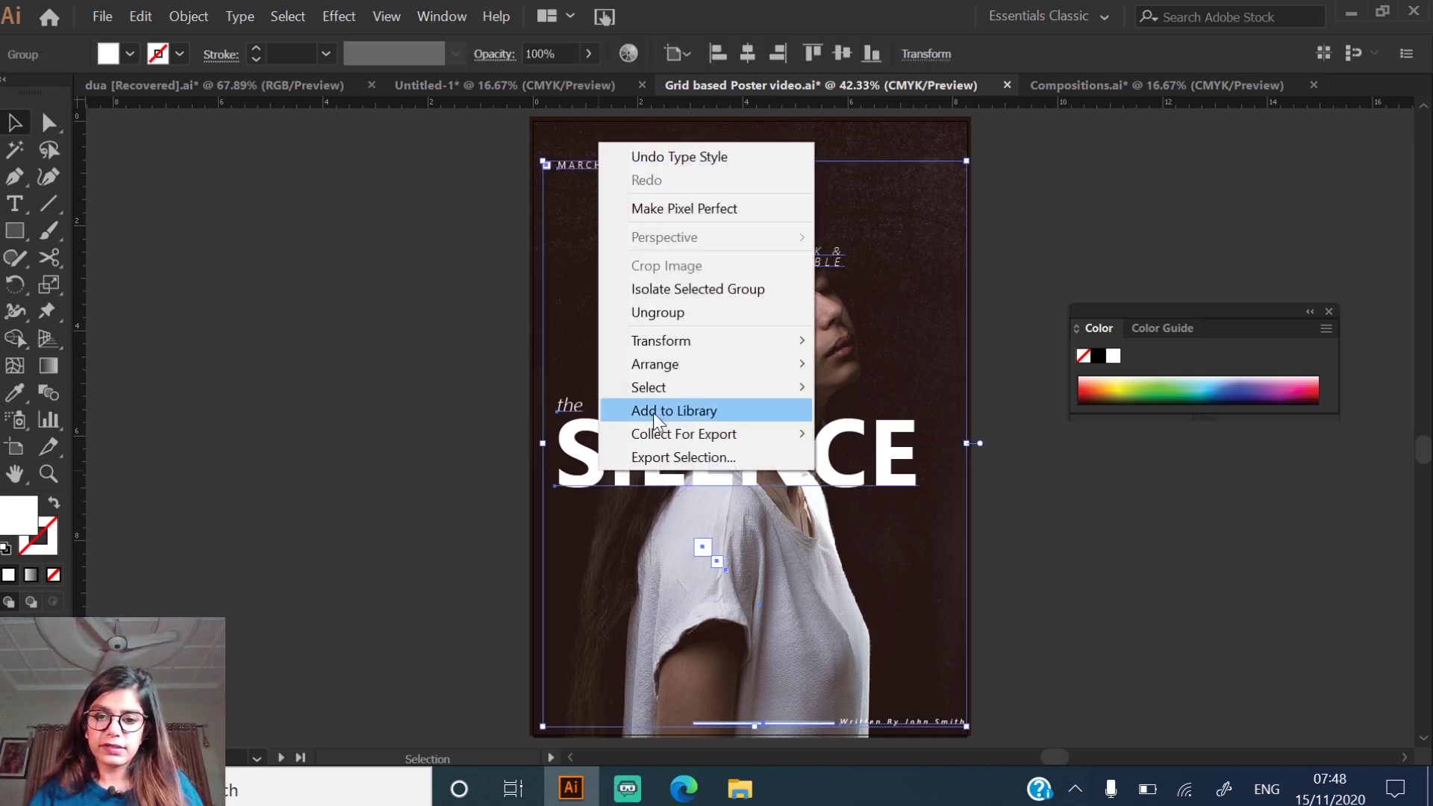
{"action": "left_click", "coordinate": [701, 312]}
{"action": "left_click", "coordinate": [410, 406]}
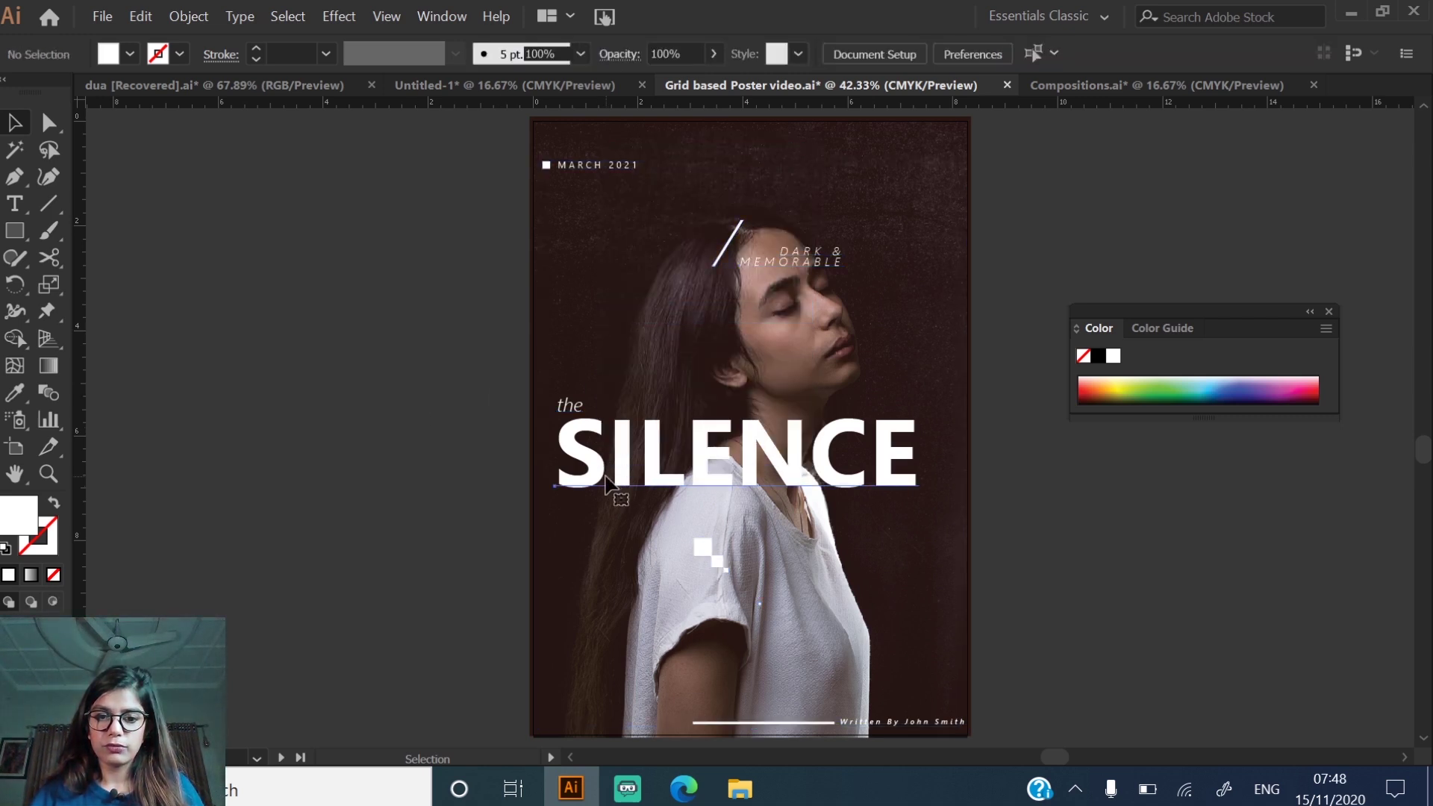
- Try lowering the opacity of the SILENCE title to make the photo show through it
{"action": "left_click", "coordinate": [606, 479]}
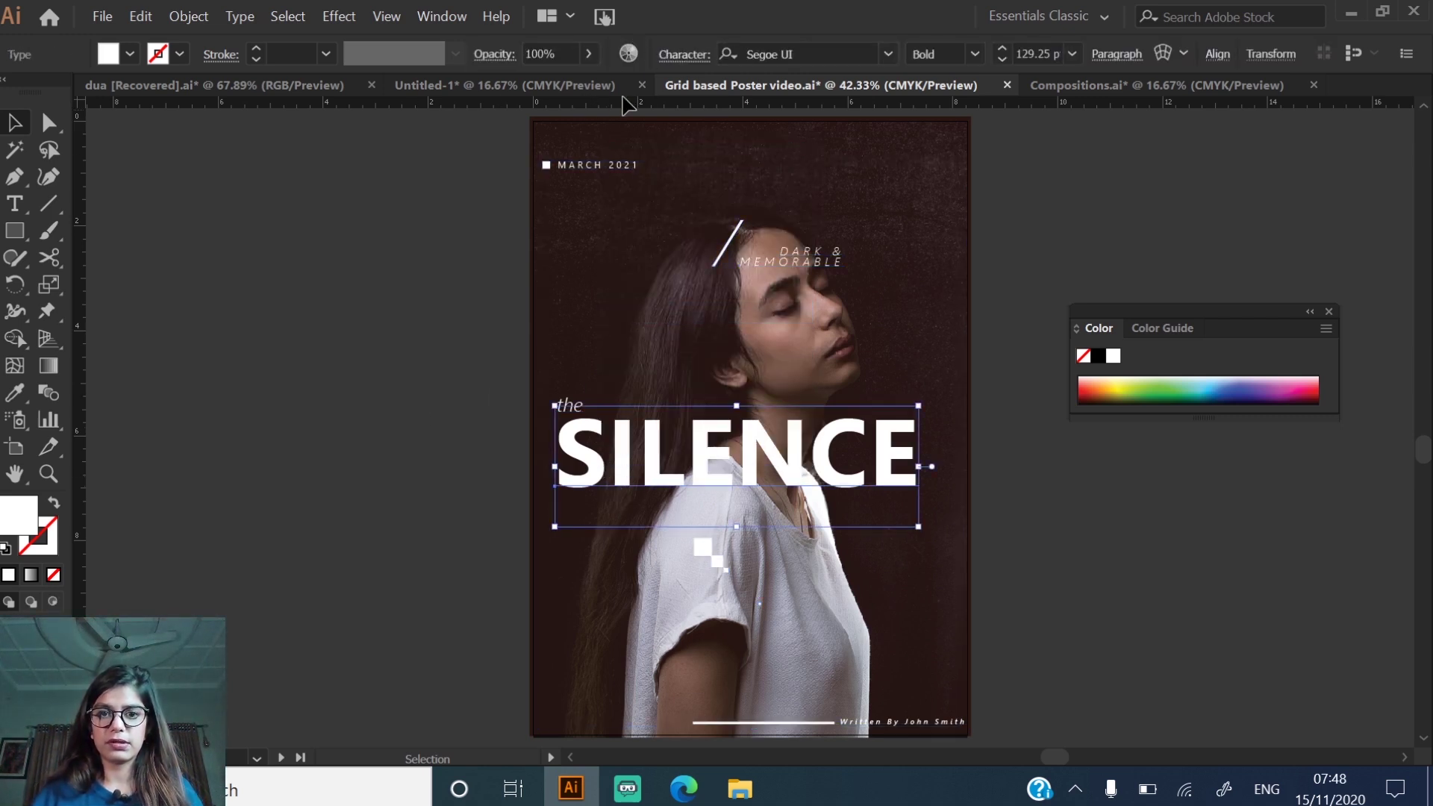
{"action": "left_click", "coordinate": [588, 53]}
{"action": "left_click_drag", "start_coordinate": [590, 81], "coordinate": [581, 81]}
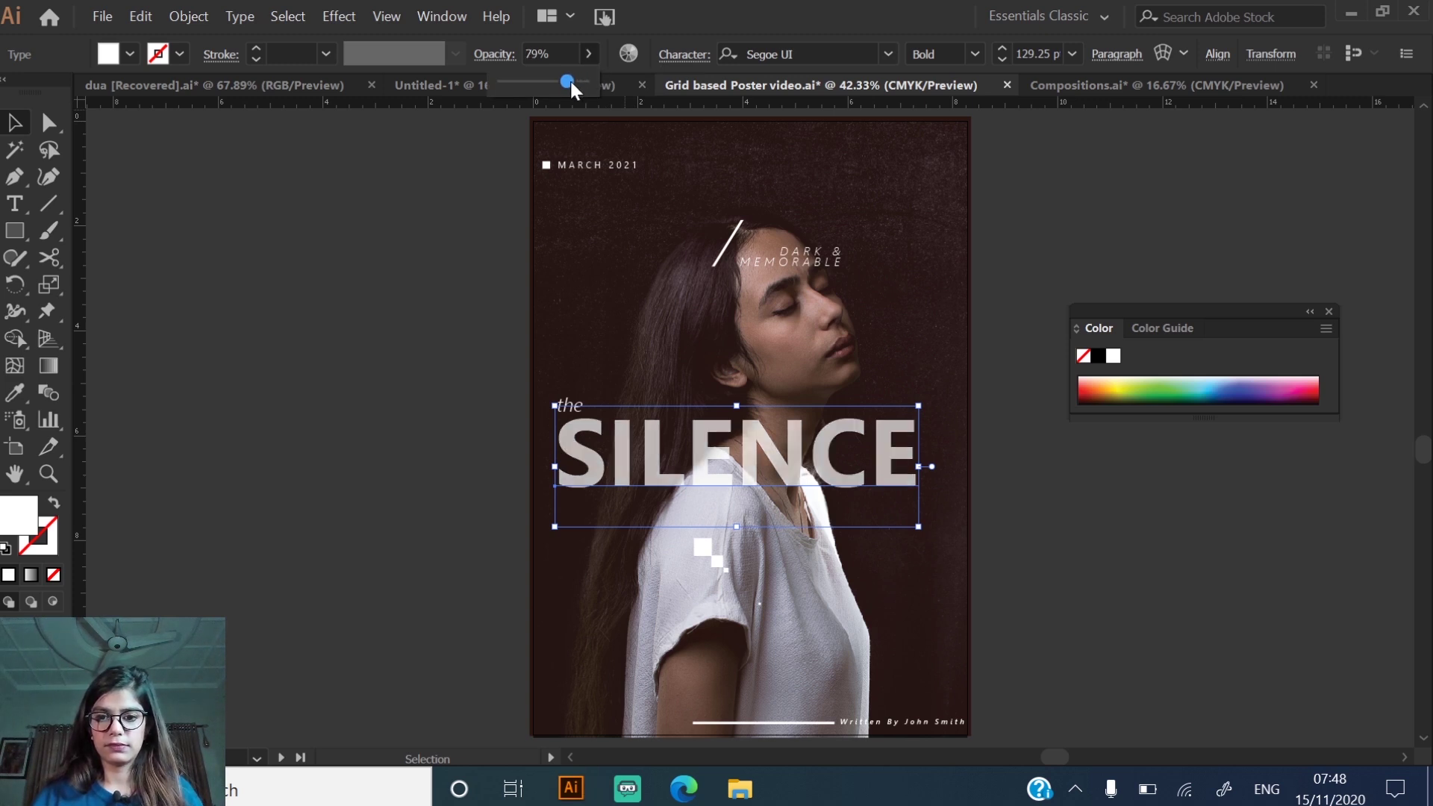
{"action": "left_click", "coordinate": [361, 302]}
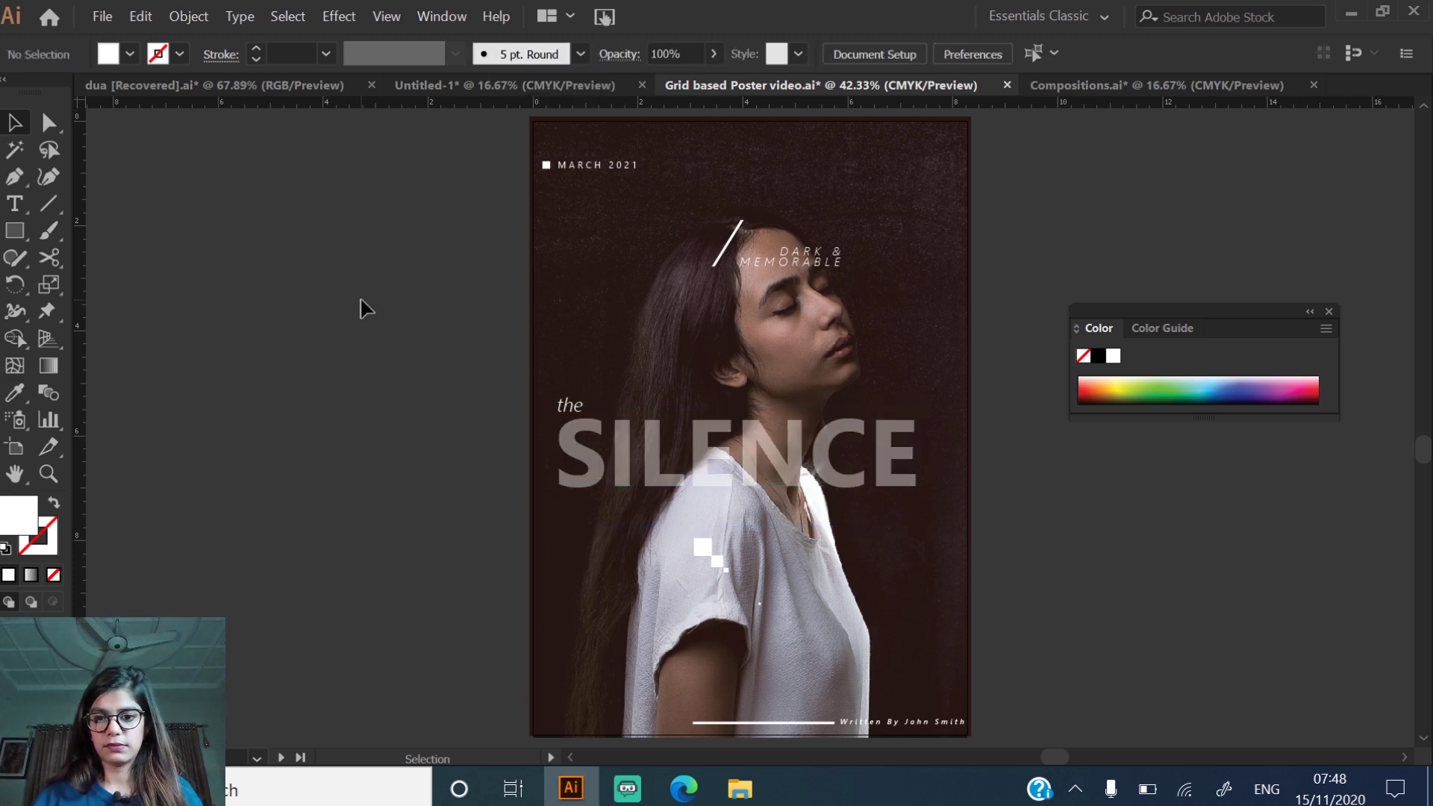
{"action": "key", "text": "a"}
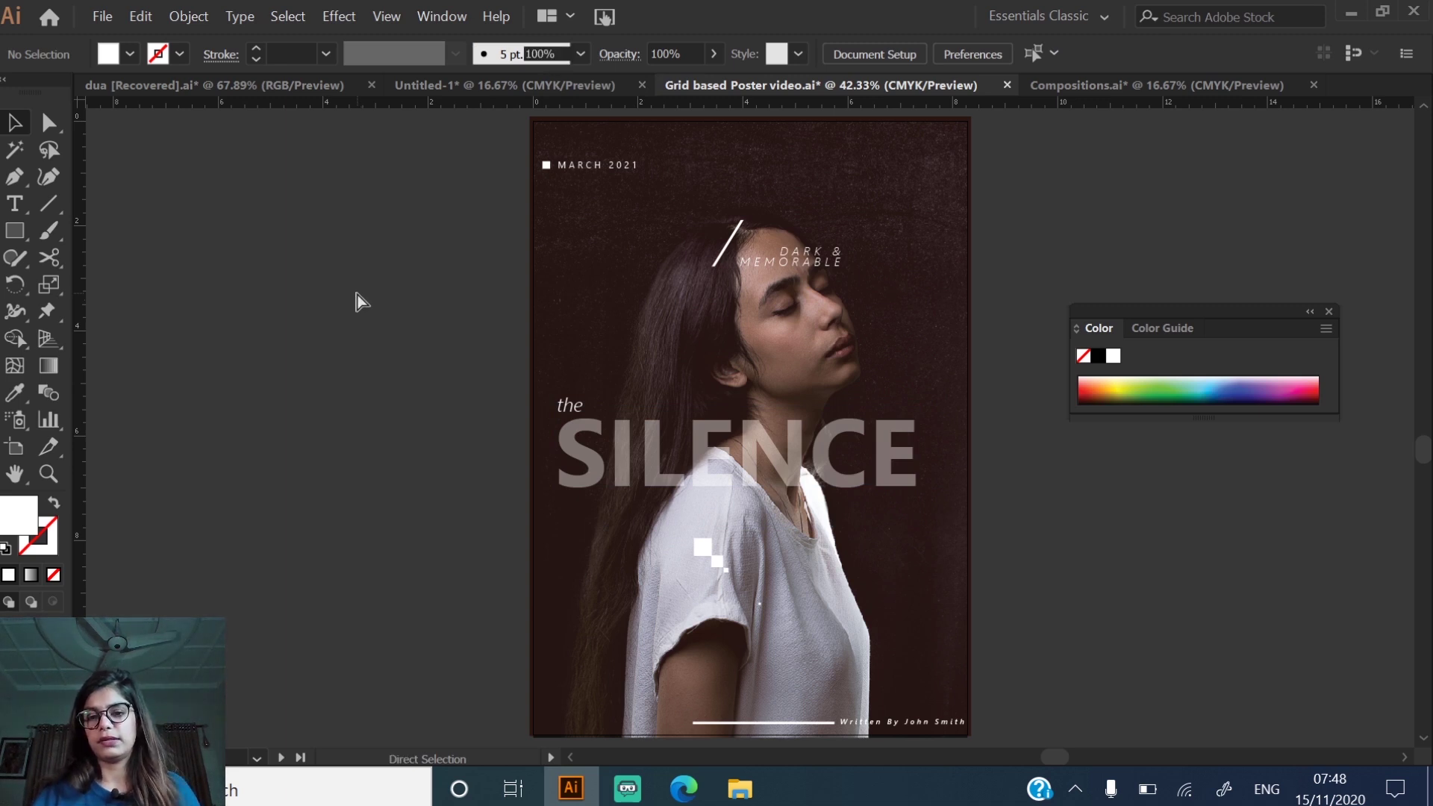
- Undo the last opacity change and return the SILENCE title to 100% opacity
{"action": "key", "text": "ctrl+z"}
{"action": "key", "text": "v"}
{"action": "left_click", "coordinate": [588, 53]}
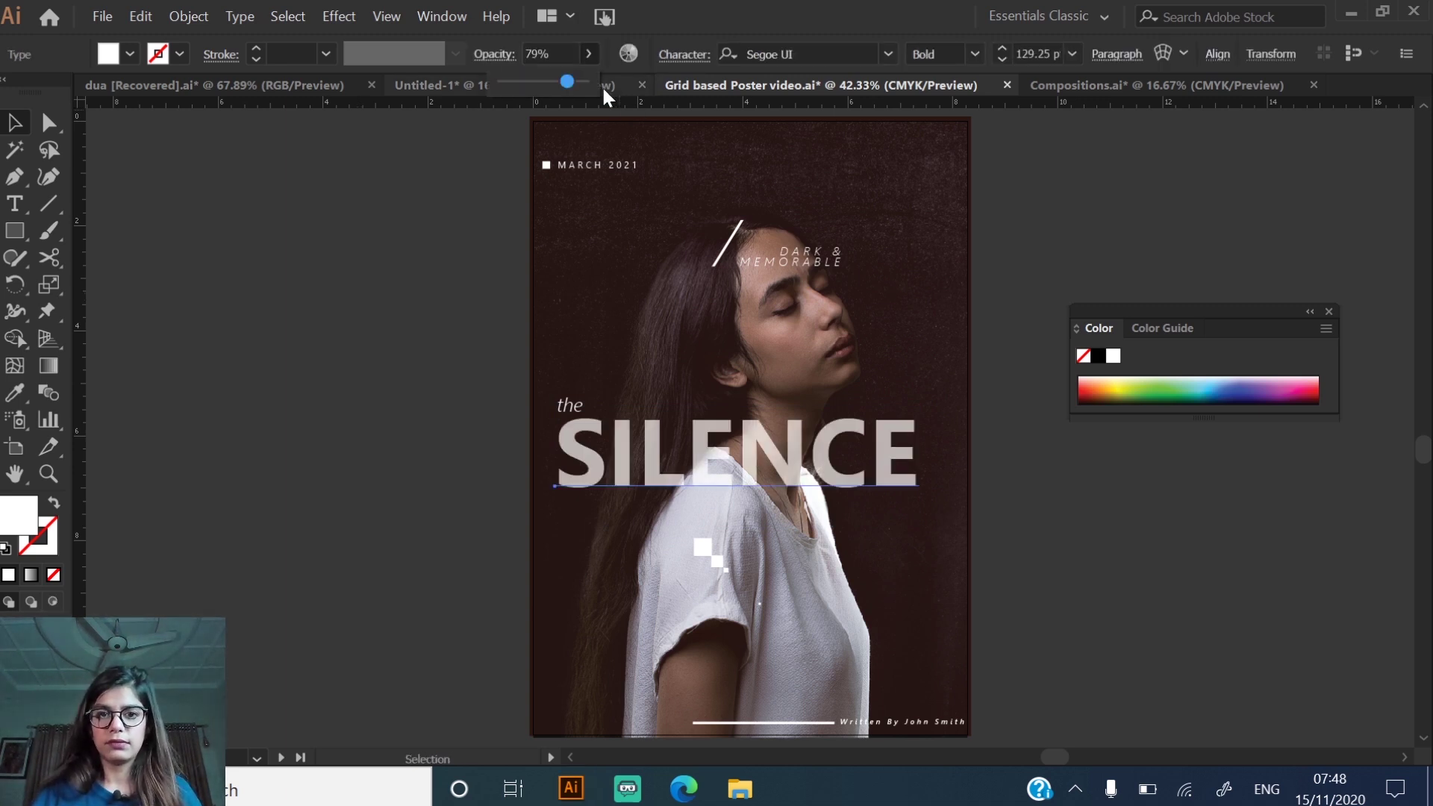
{"action": "left_click_drag", "start_coordinate": [596, 82], "coordinate": [597, 81]}
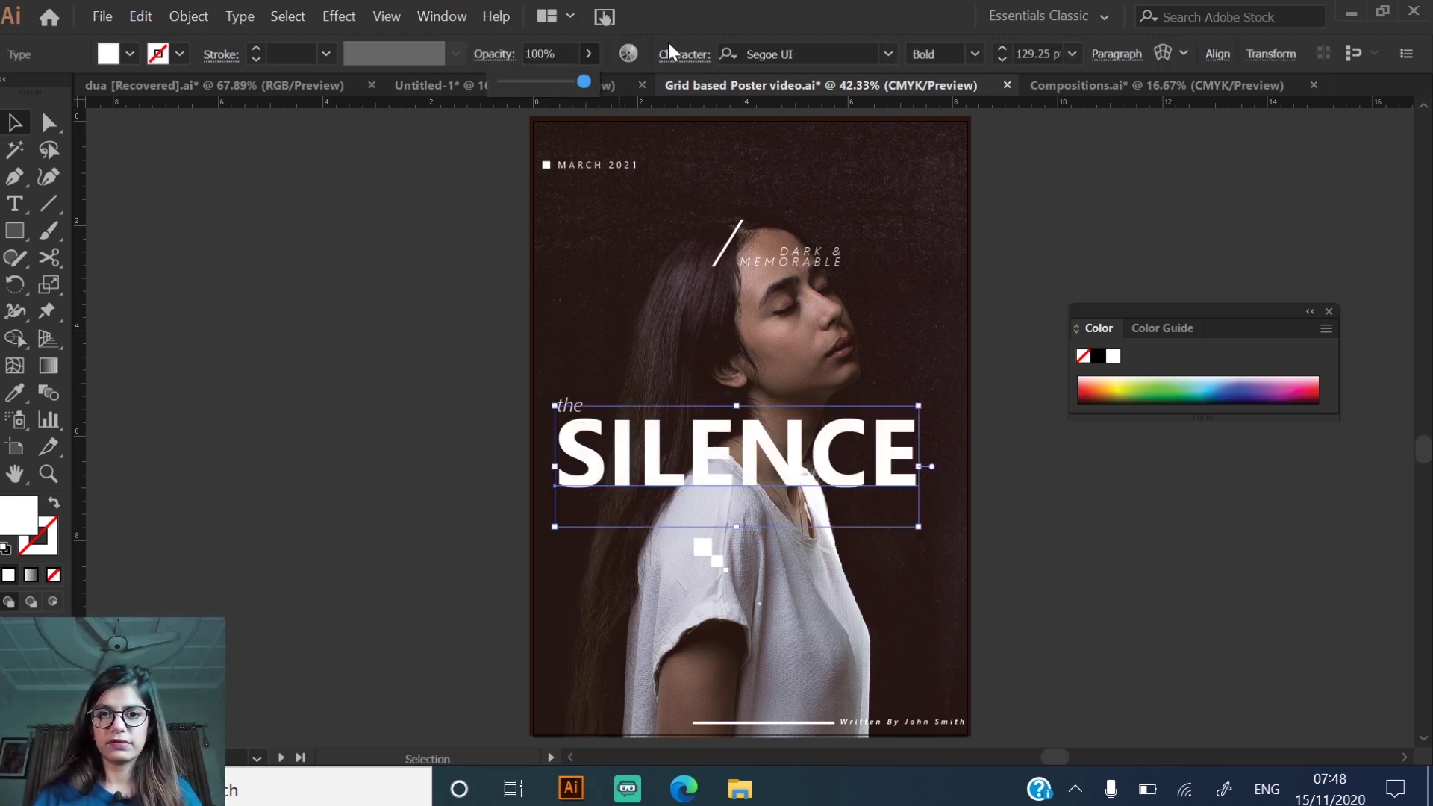
- Try the Darken, Multiply and Color Dodge blending modes on the SILENCE title
{"action": "left_click", "coordinate": [503, 63]}
{"action": "left_click", "coordinate": [342, 93]}
{"action": "left_click", "coordinate": [344, 144]}
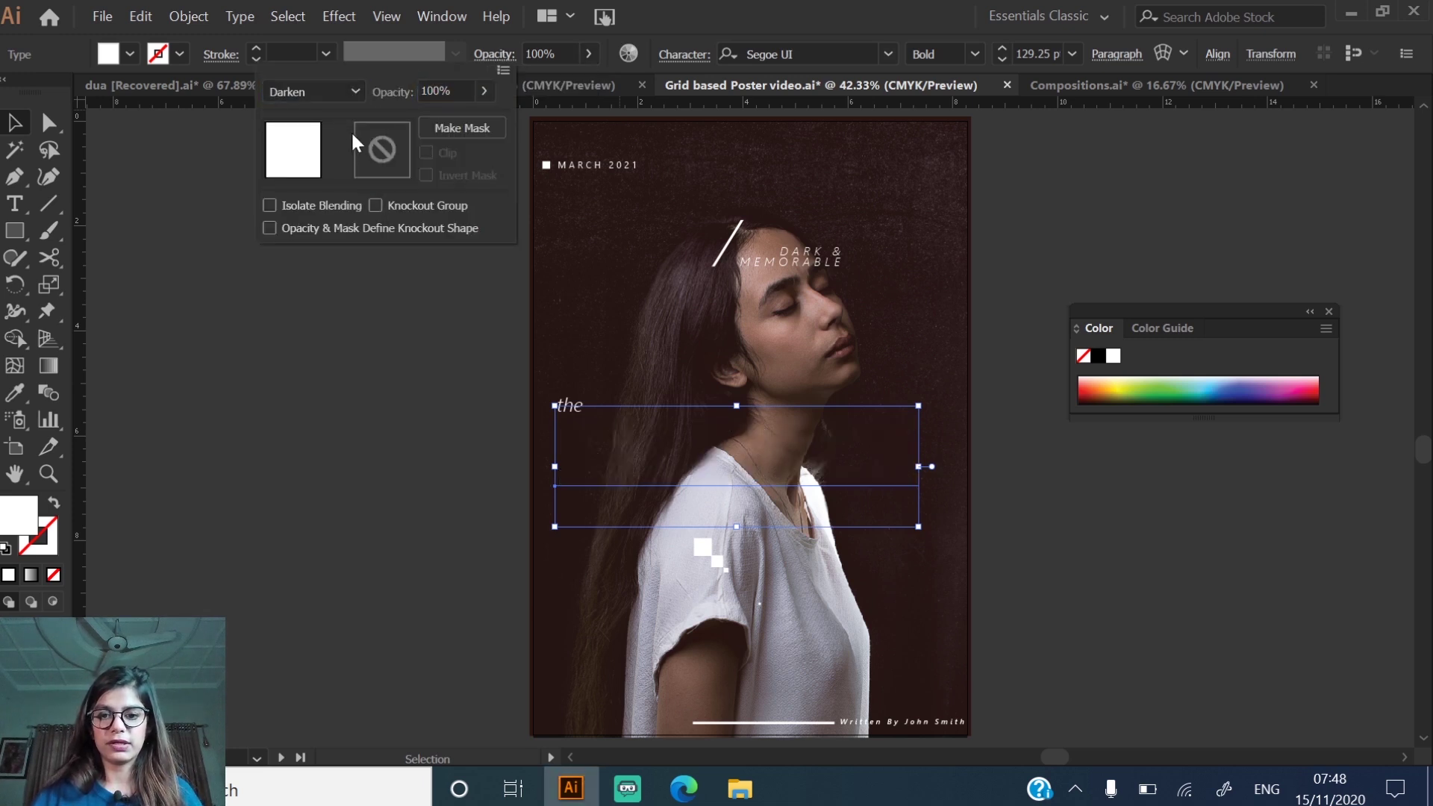
{"action": "left_click", "coordinate": [319, 93]}
{"action": "left_click", "coordinate": [309, 167]}
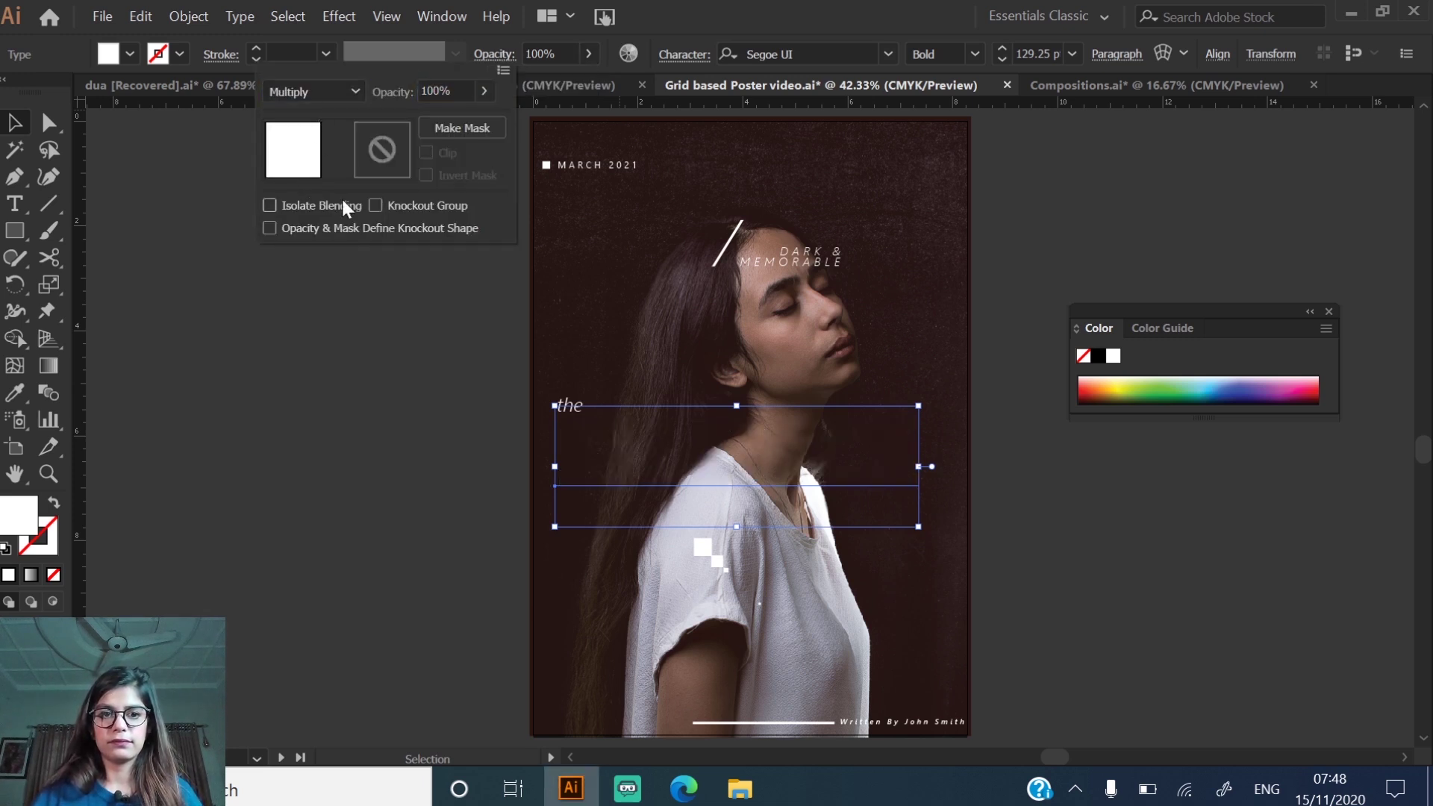
{"action": "left_click", "coordinate": [328, 92]}
{"action": "left_click", "coordinate": [335, 268]}
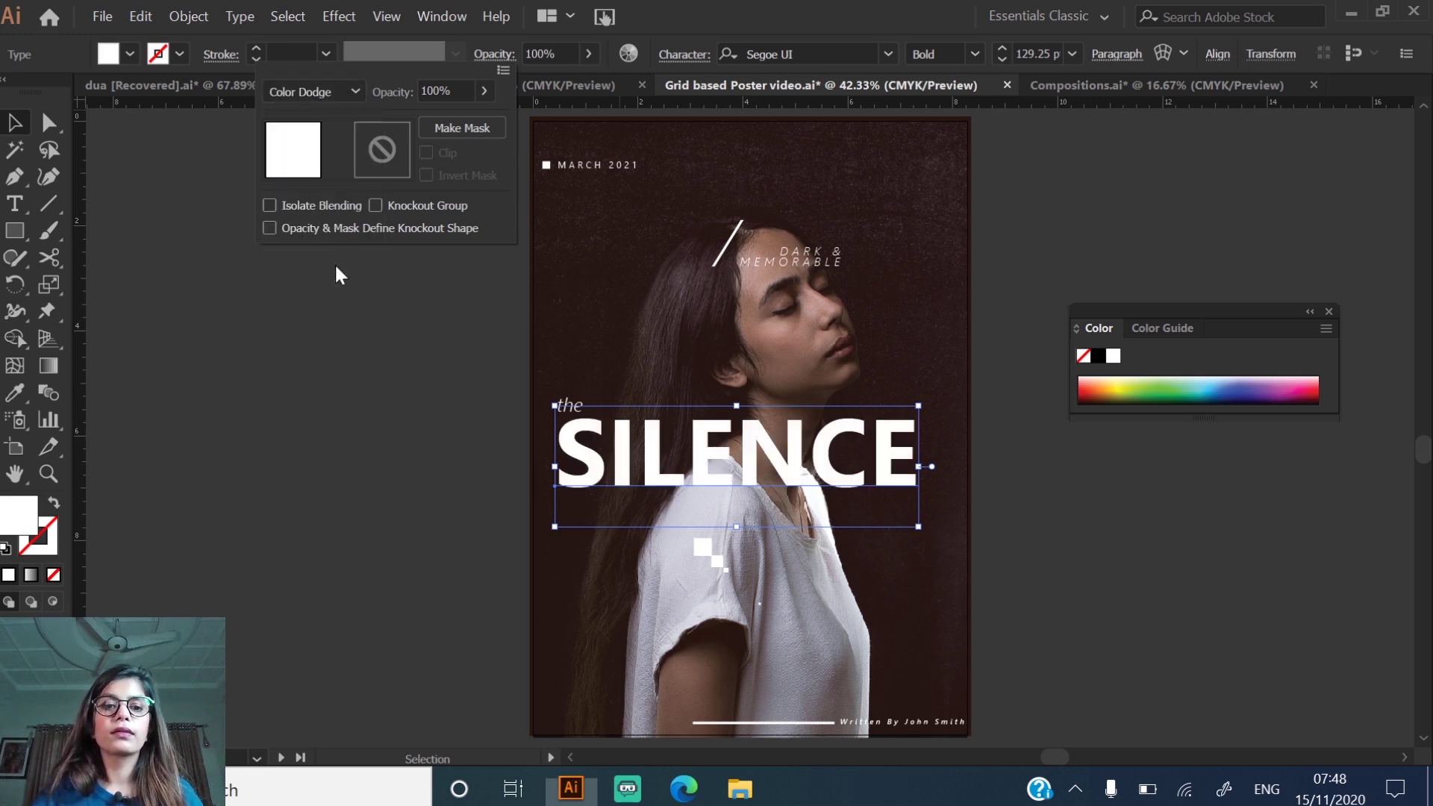
- Apply a blending mode to the SILENCE title that tints the letters with the photo behind them
{"action": "left_click", "coordinate": [298, 91]}
{"action": "left_click", "coordinate": [346, 356]}
{"action": "left_click", "coordinate": [286, 89]}
{"action": "left_click", "coordinate": [334, 307]}
{"action": "left_click", "coordinate": [368, 346]}
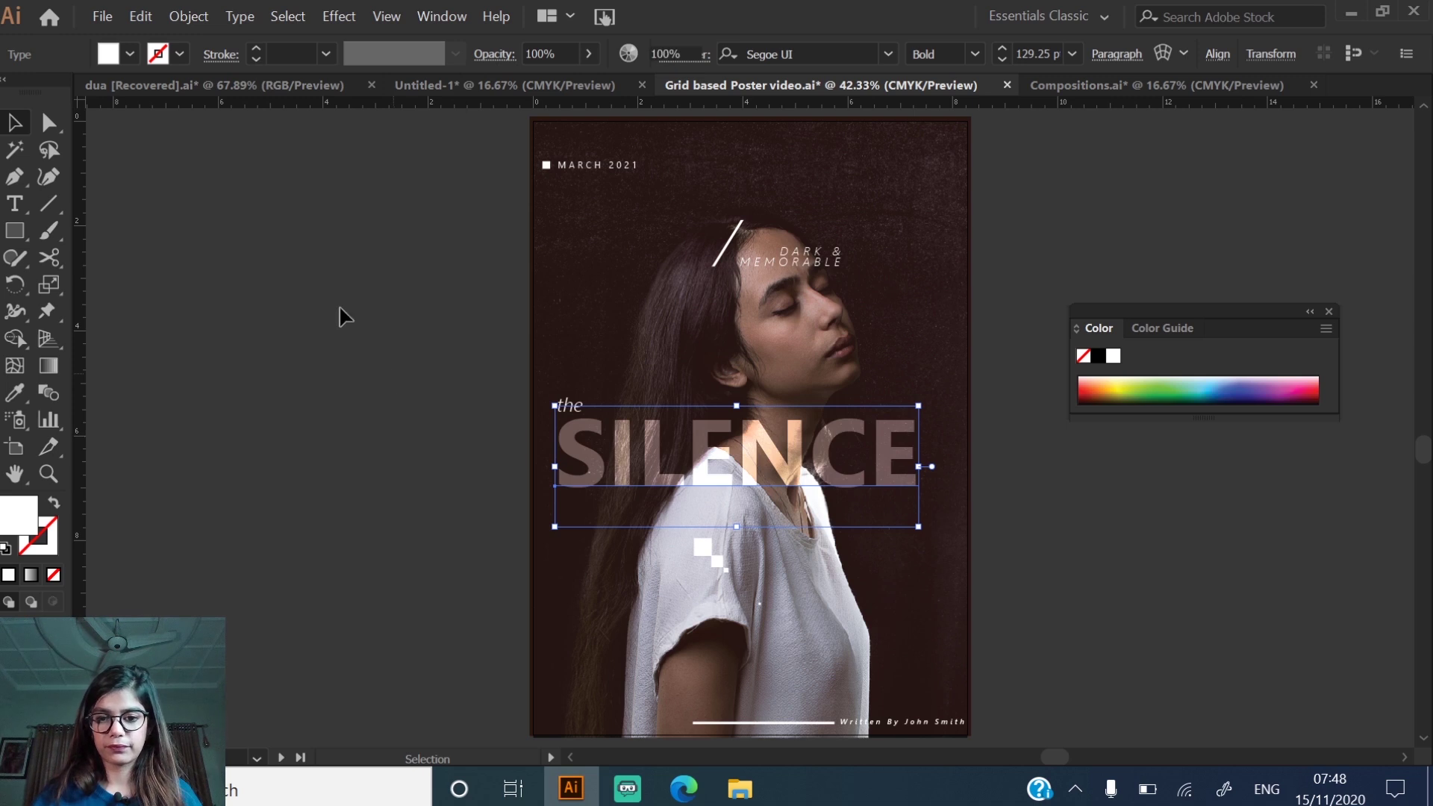
{"action": "left_click", "coordinate": [329, 295]}
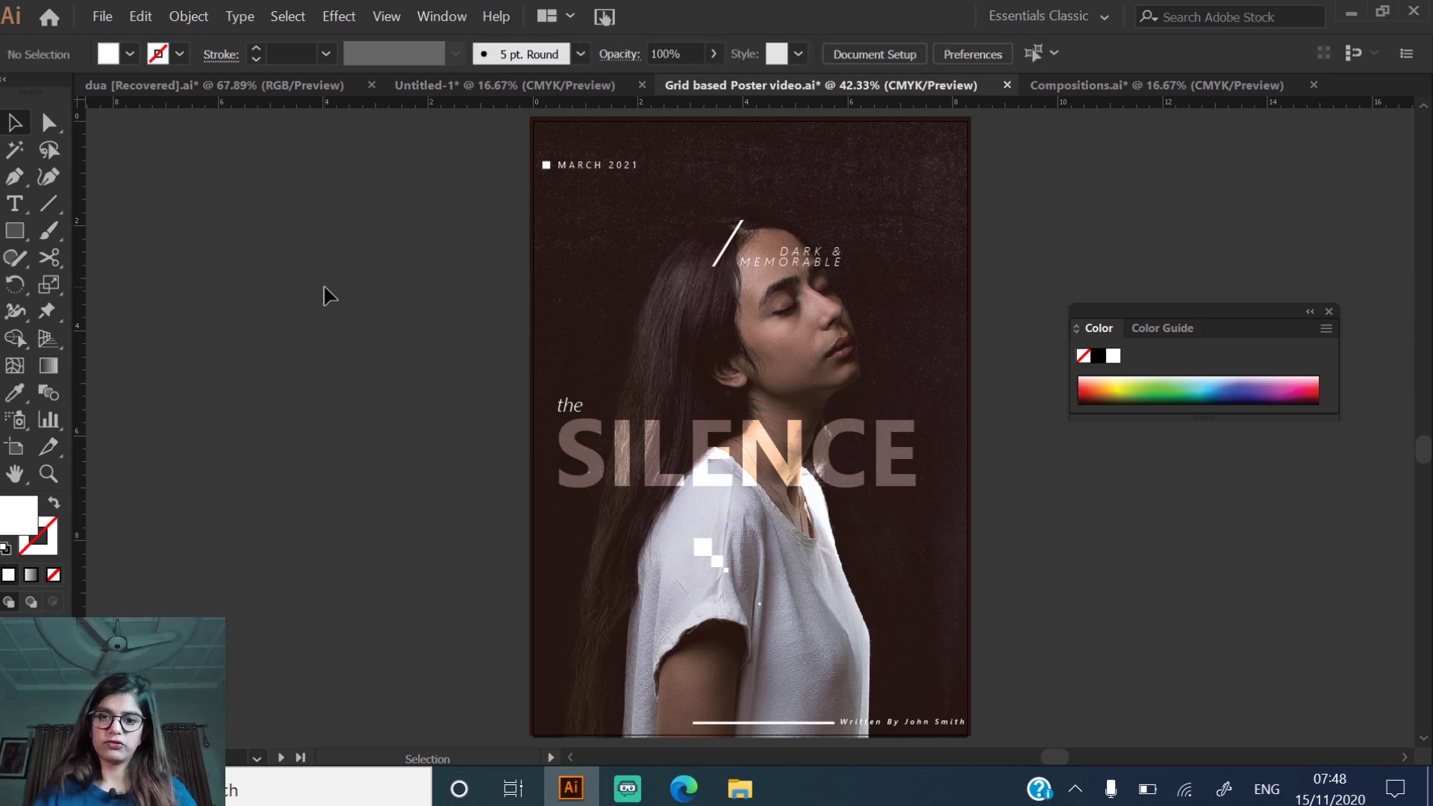
- Delete the leftover red bars above the poster
{"action": "key", "text": "a"}
{"action": "key", "text": "ctrl+minus"}
{"action": "key", "text": "v"}
{"action": "scroll", "coordinate": [866, 332], "scroll_direction": "right", "scroll_amount": 4}
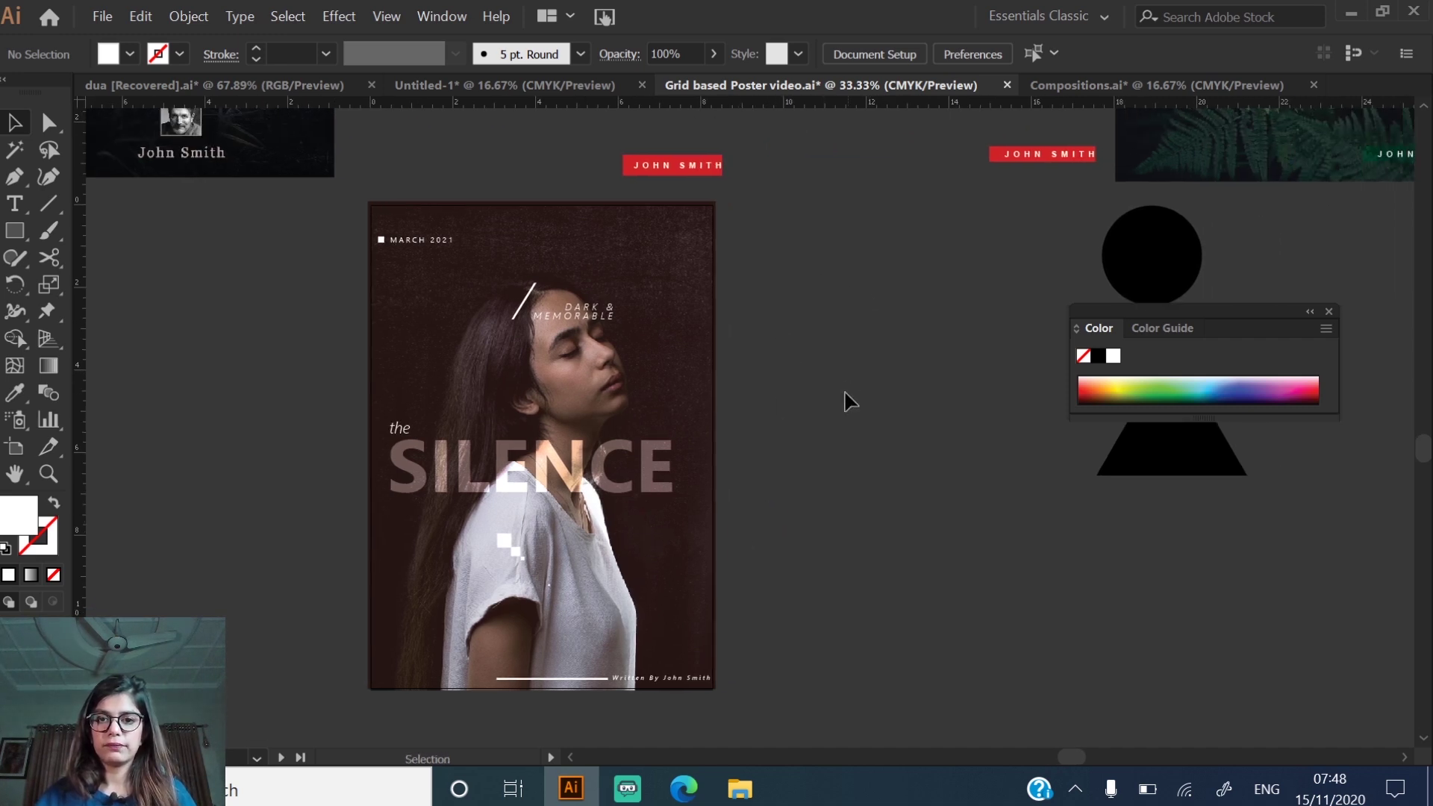
{"action": "scroll", "coordinate": [849, 390], "scroll_direction": "right", "scroll_amount": 3}
{"action": "left_click_drag", "start_coordinate": [511, 143], "coordinate": [997, 263]}
{"action": "key", "text": "Delete"}
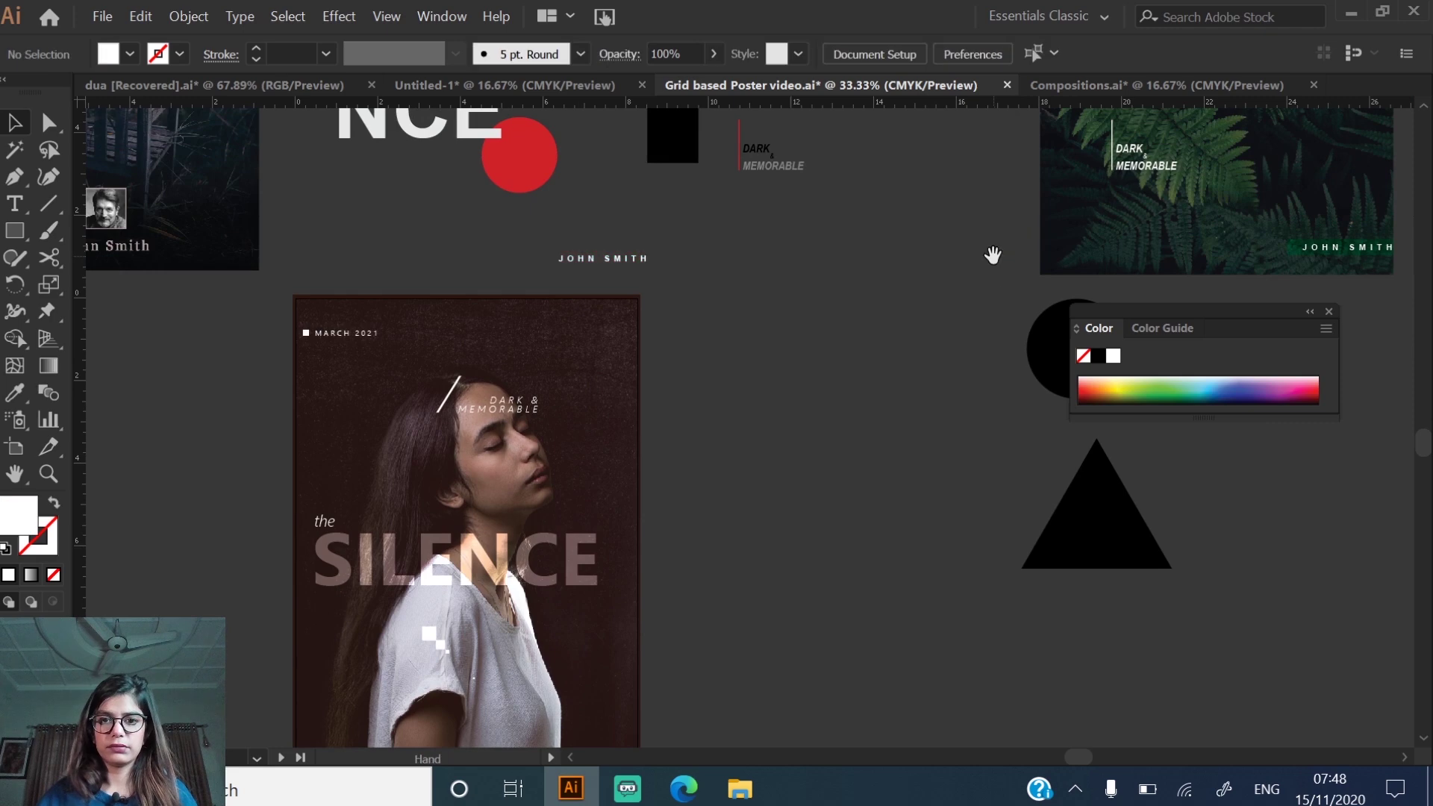
- Add a new A4 portrait artboard beside the poster's artboard
{"action": "scroll", "coordinate": [827, 224], "scroll_direction": "down", "scroll_amount": 3}
{"action": "left_click_drag", "start_coordinate": [828, 218], "coordinate": [843, 243]}
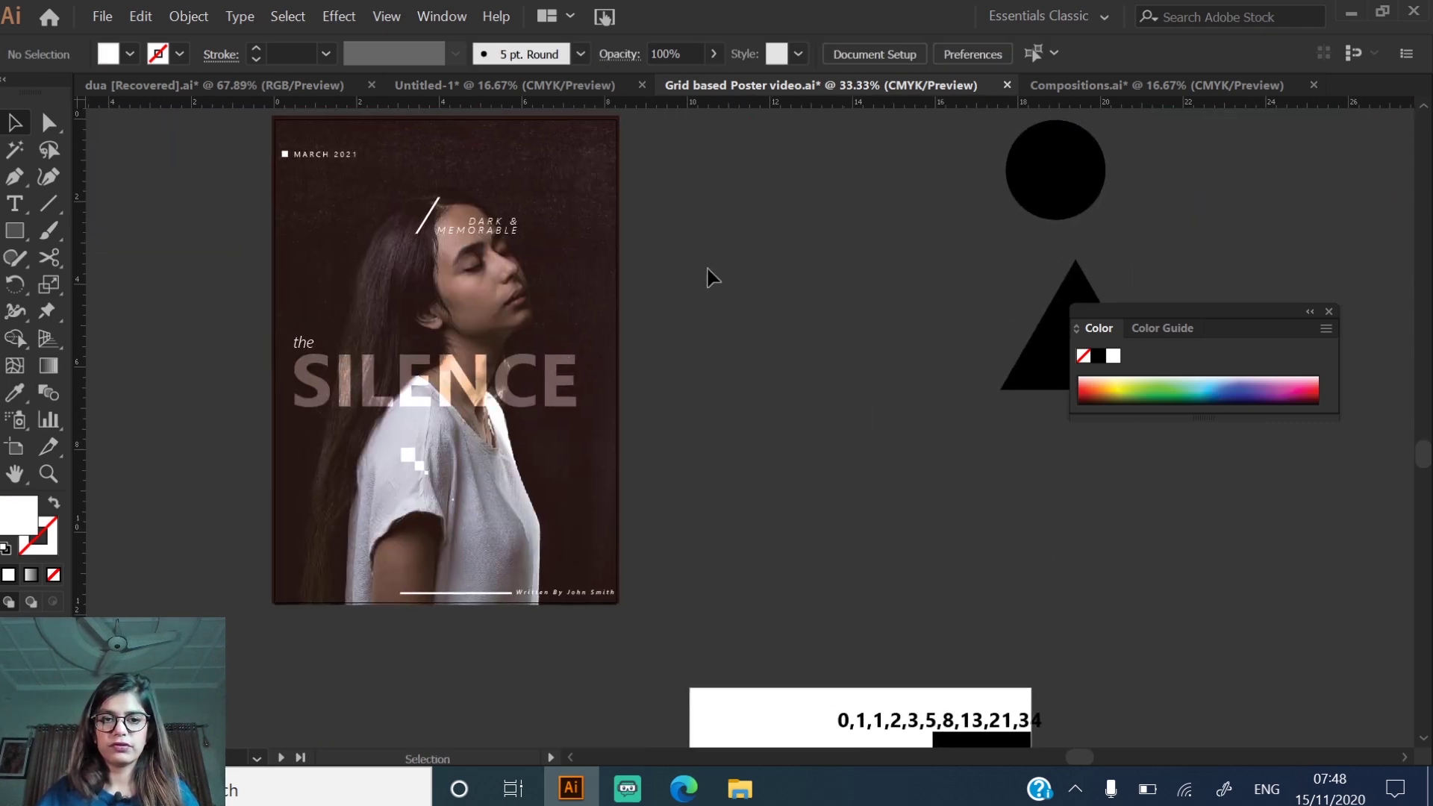
{"action": "left_click", "coordinate": [14, 448]}
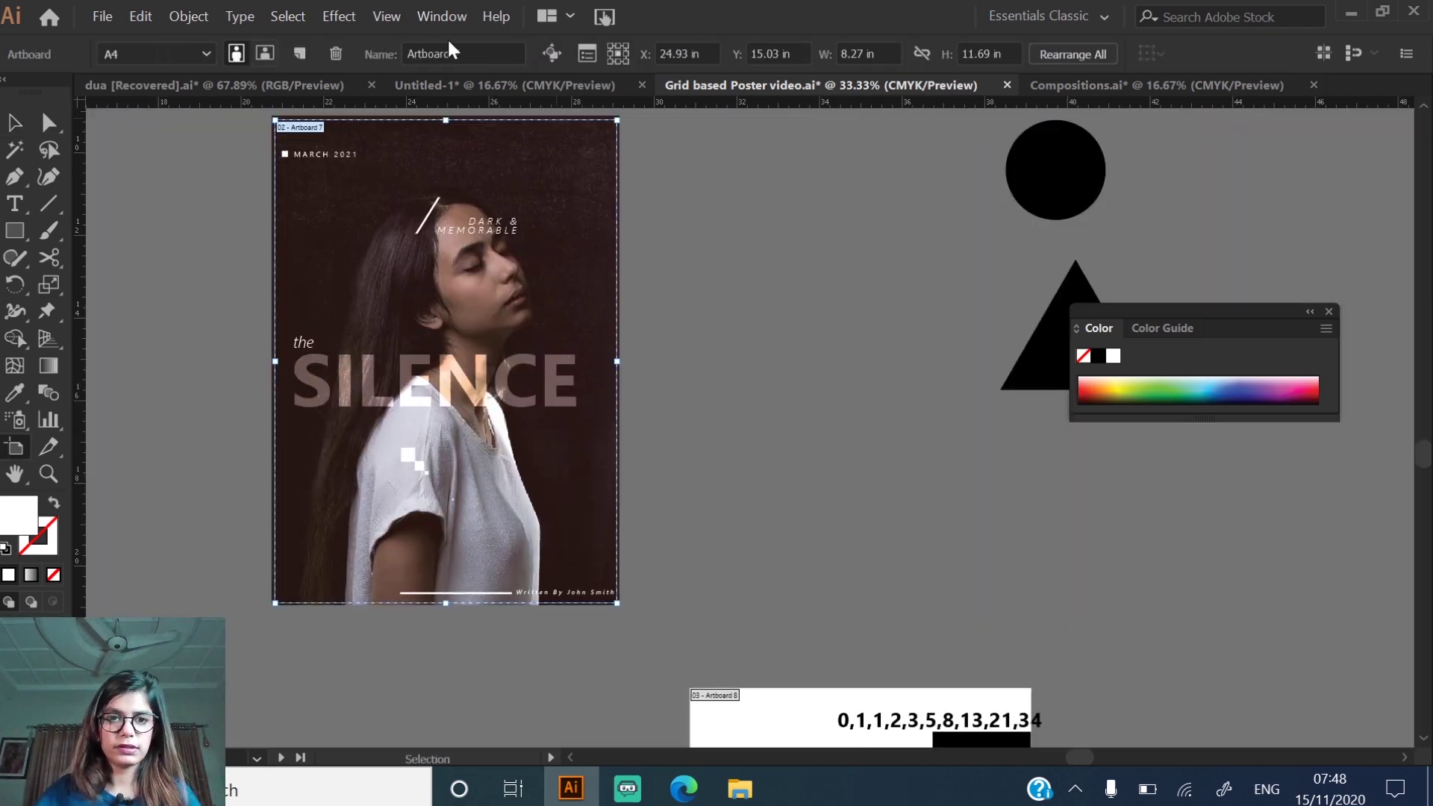
{"action": "left_click", "coordinate": [300, 53]}
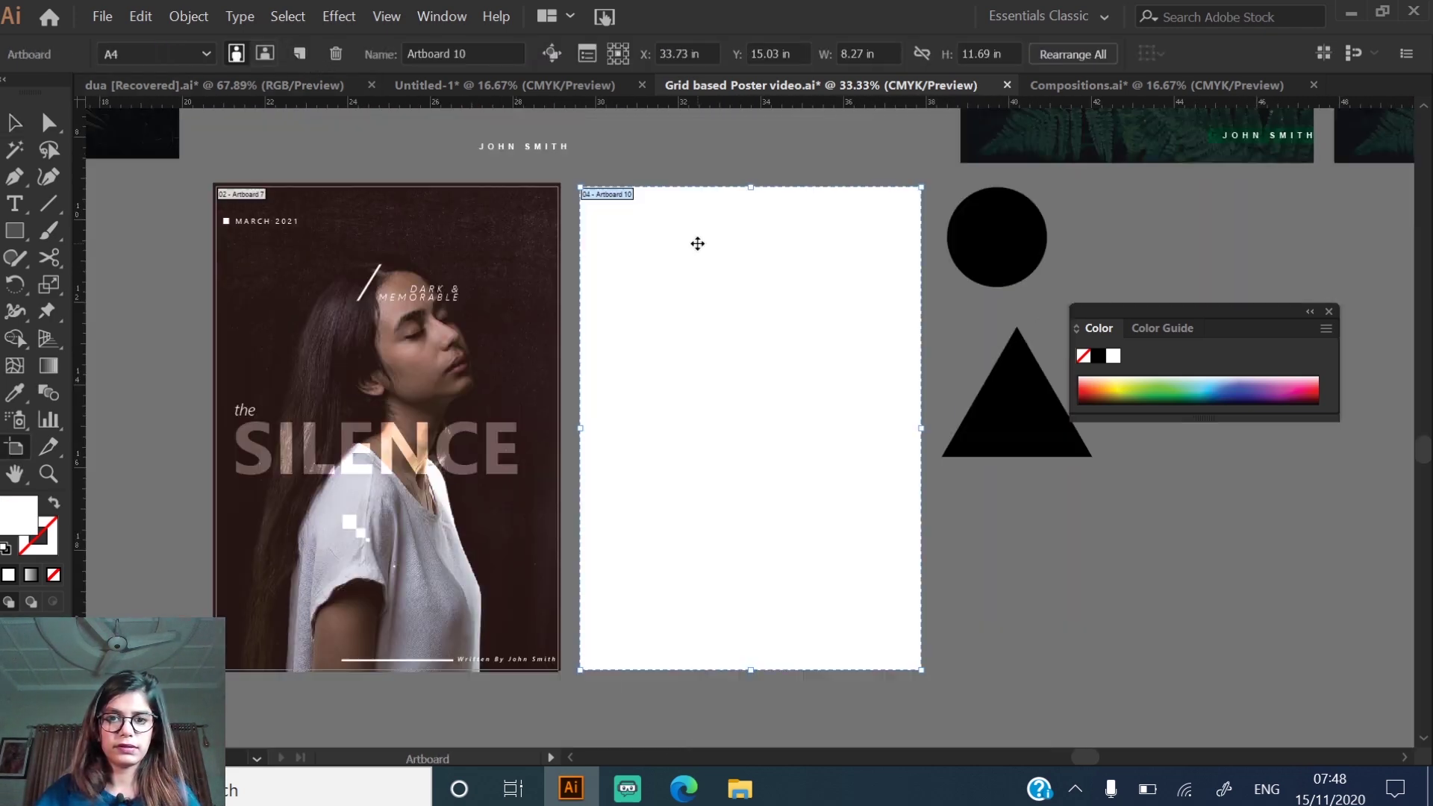
{"action": "left_click", "coordinate": [14, 121]}
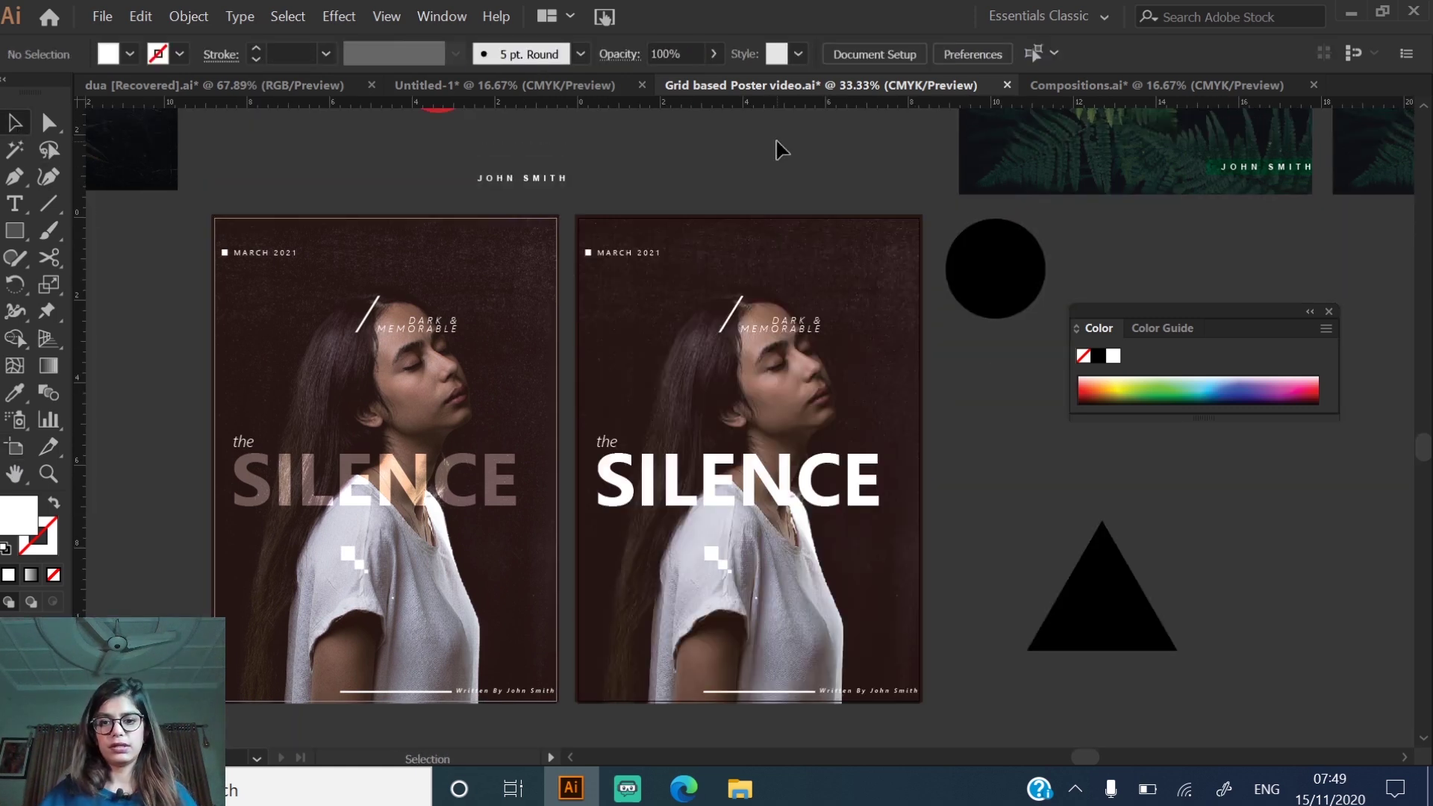
- Hide the Control bar to give the two poster versions more room in the view
{"action": "key", "text": "z"}
{"action": "left_click_drag", "start_coordinate": [168, 183], "coordinate": [937, 716]}
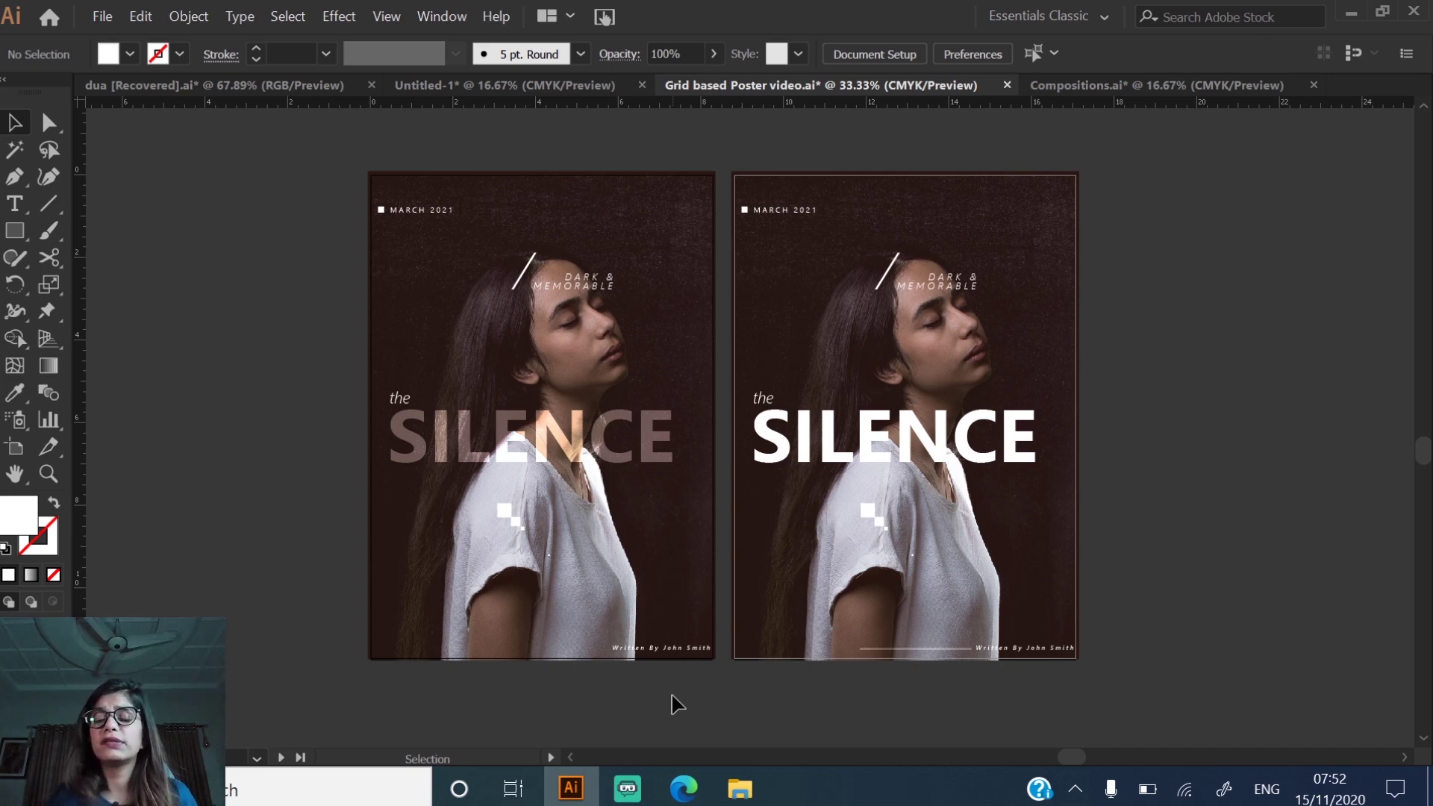
{"action": "left_click", "coordinate": [421, 10]}
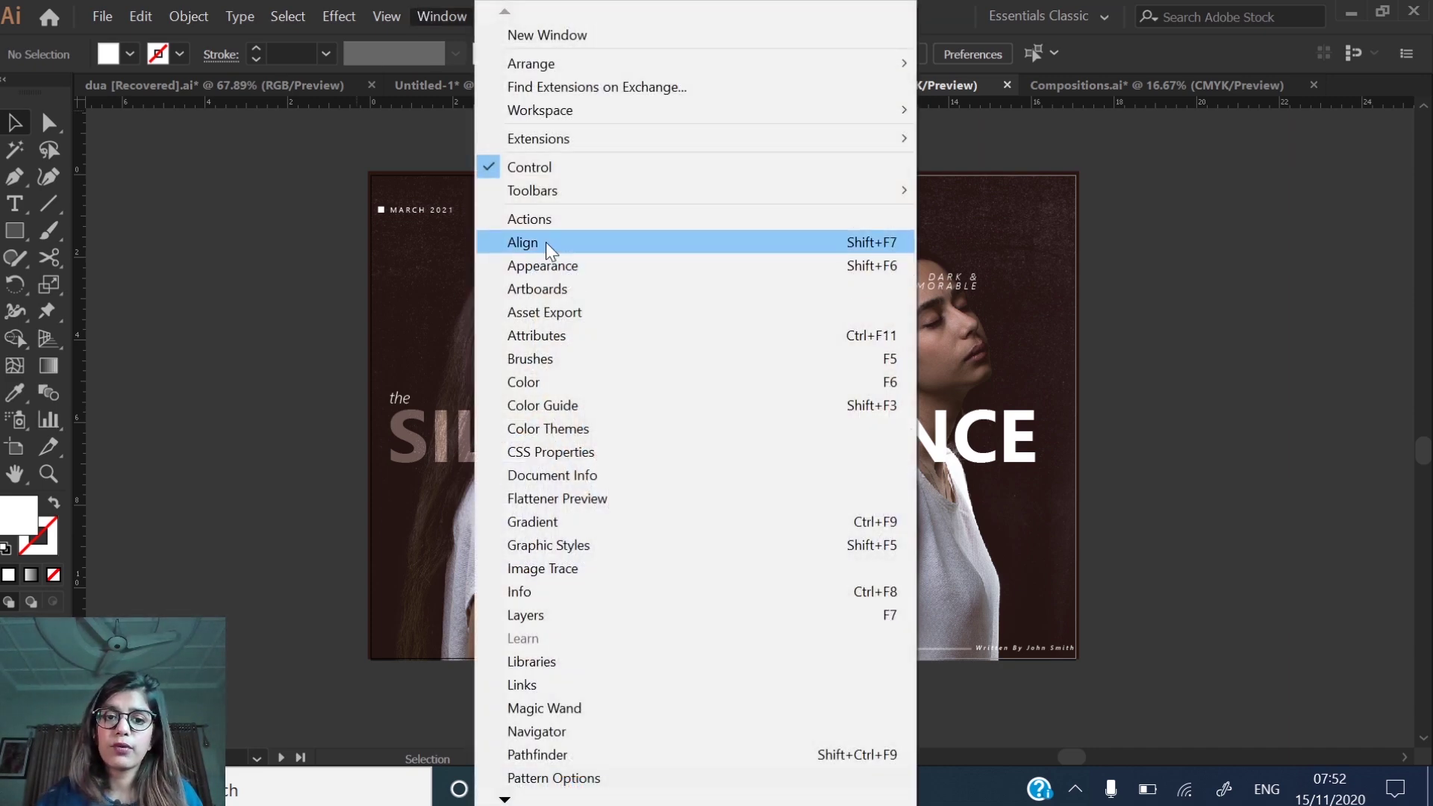
{"action": "mouse_move", "coordinate": [544, 200]}
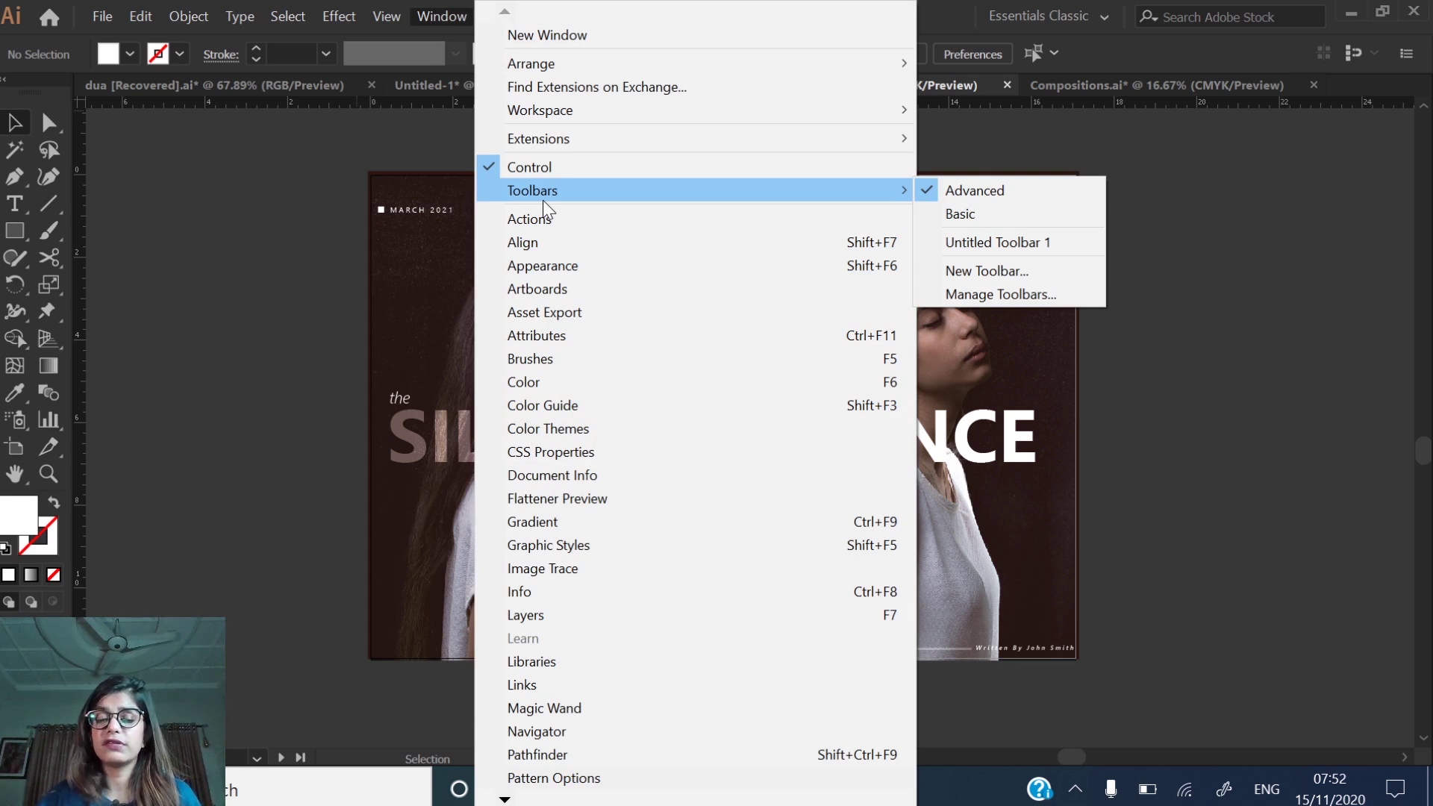
{"action": "left_click", "coordinate": [572, 166]}
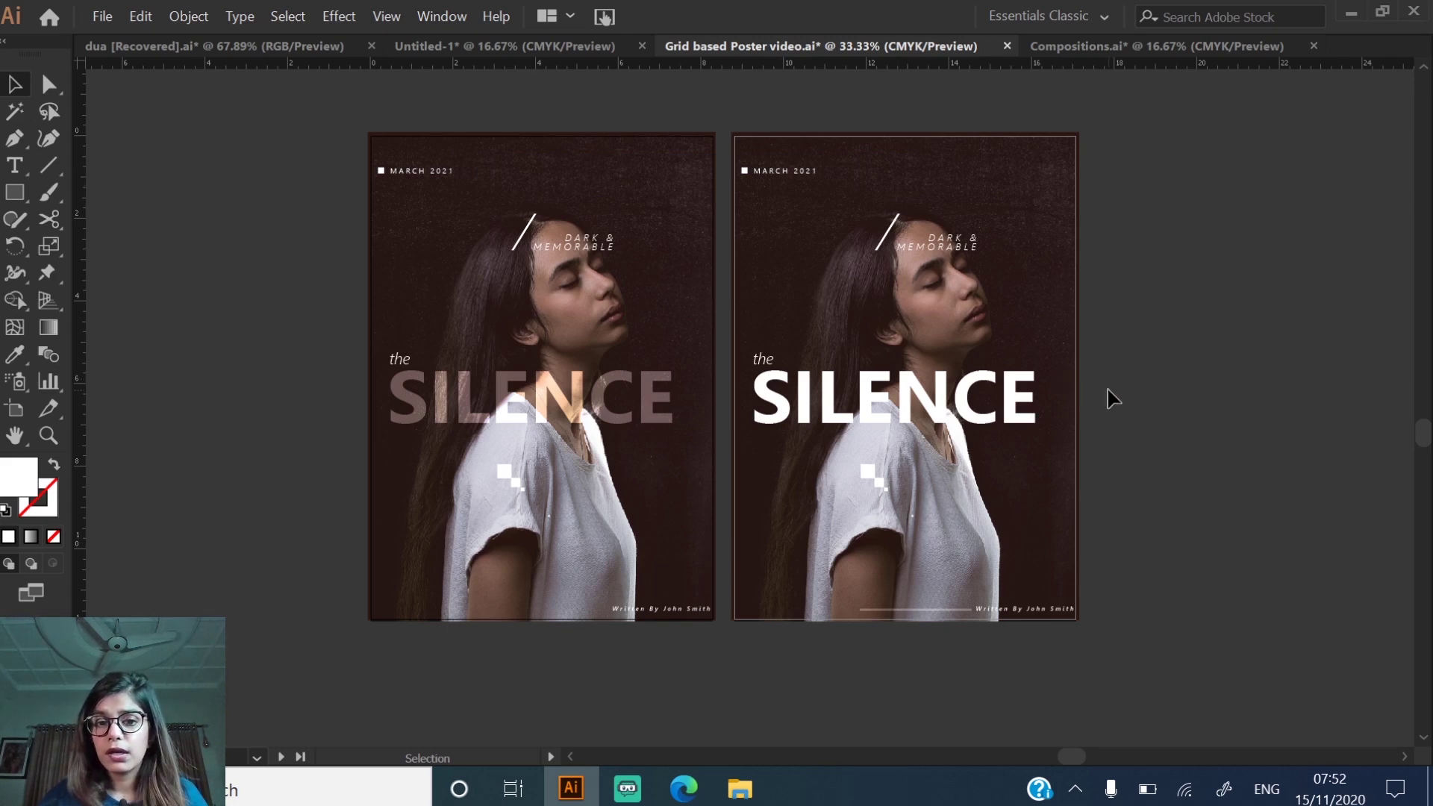
{"action": "left_click_drag", "start_coordinate": [963, 522], "coordinate": [1144, 566]}
{"action": "left_click", "coordinate": [14, 409]}
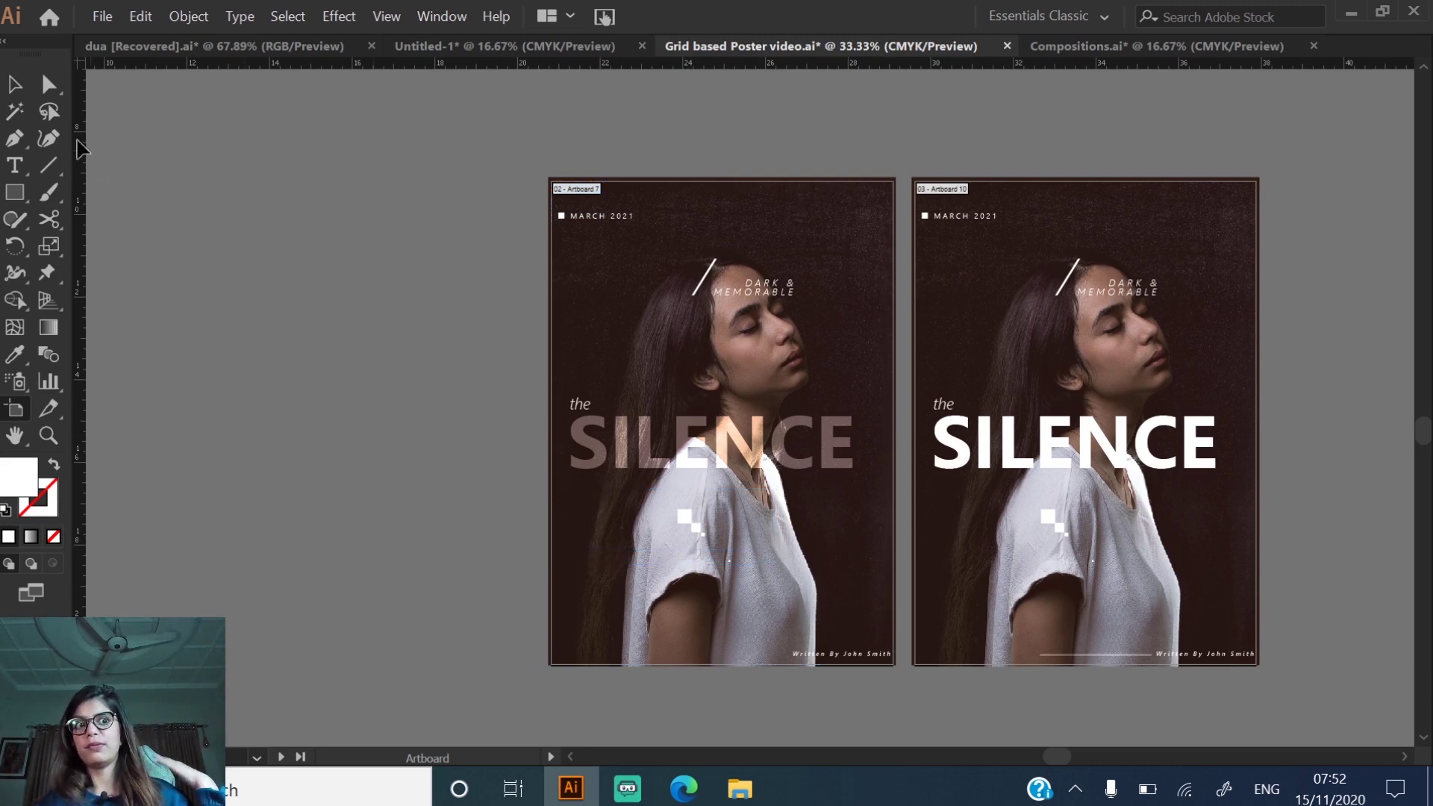
{"action": "left_click", "coordinate": [14, 84]}
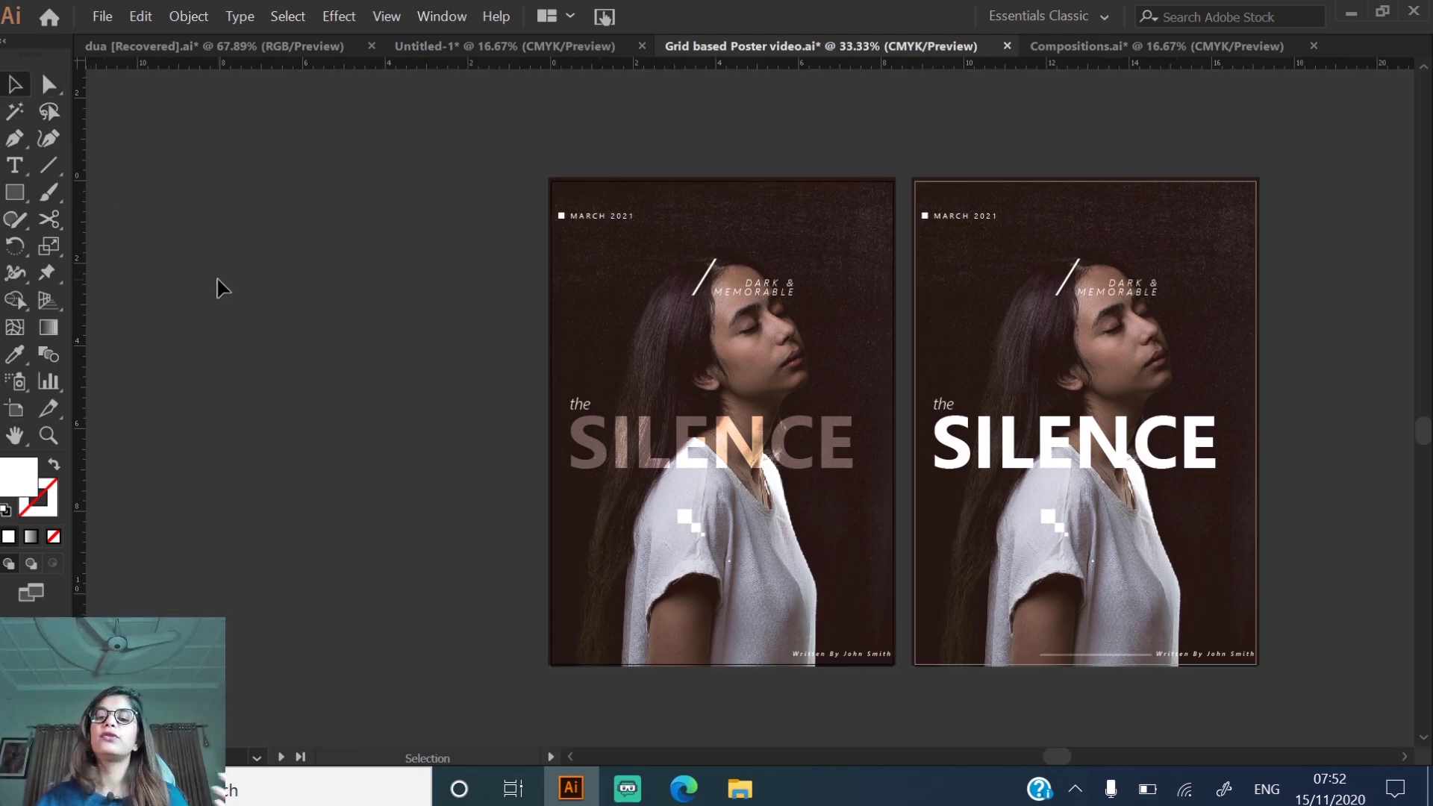